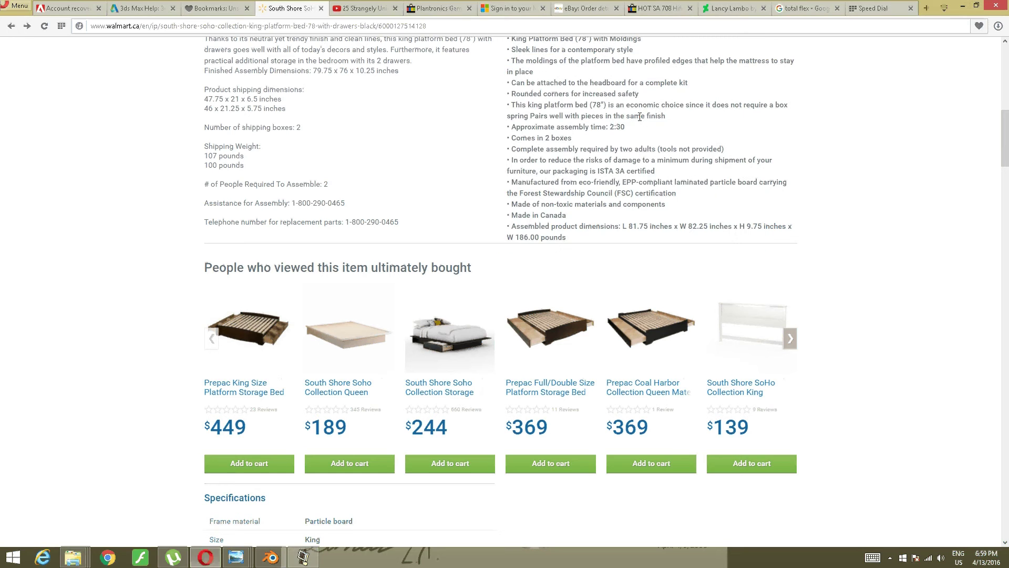
Step: Switch from the Walmart page in Opera to the Blender Honda Civic model window
click(272, 557)
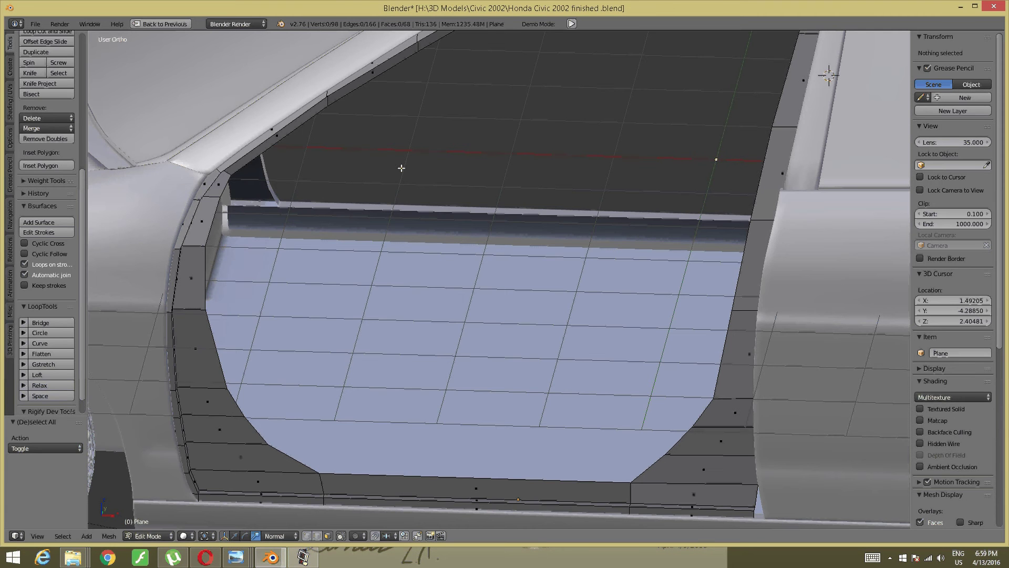
scroll(403, 166, down, 1)
scroll(403, 166, down, 2)
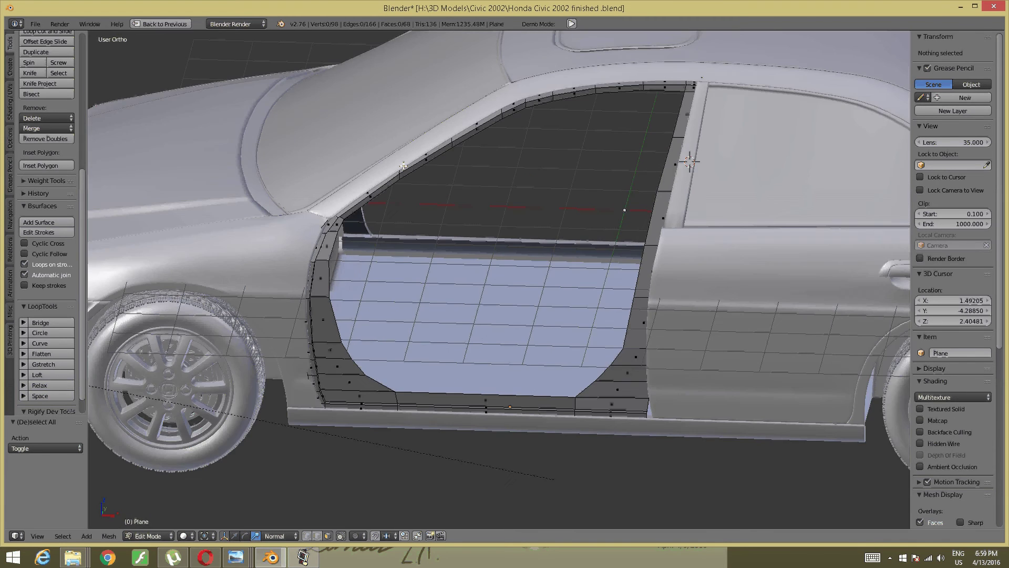
scroll(390, 325, up, 2)
scroll(390, 325, up, 1)
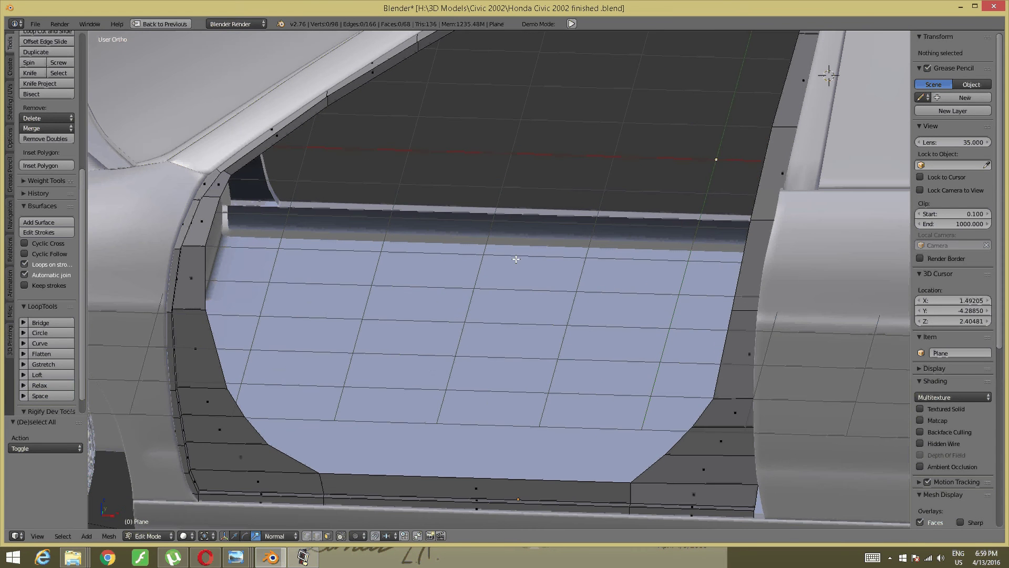
scroll(468, 278, down, 2)
middle_drag(468, 279, 523, 264)
scroll(523, 263, up, 2)
scroll(550, 301, up, 1)
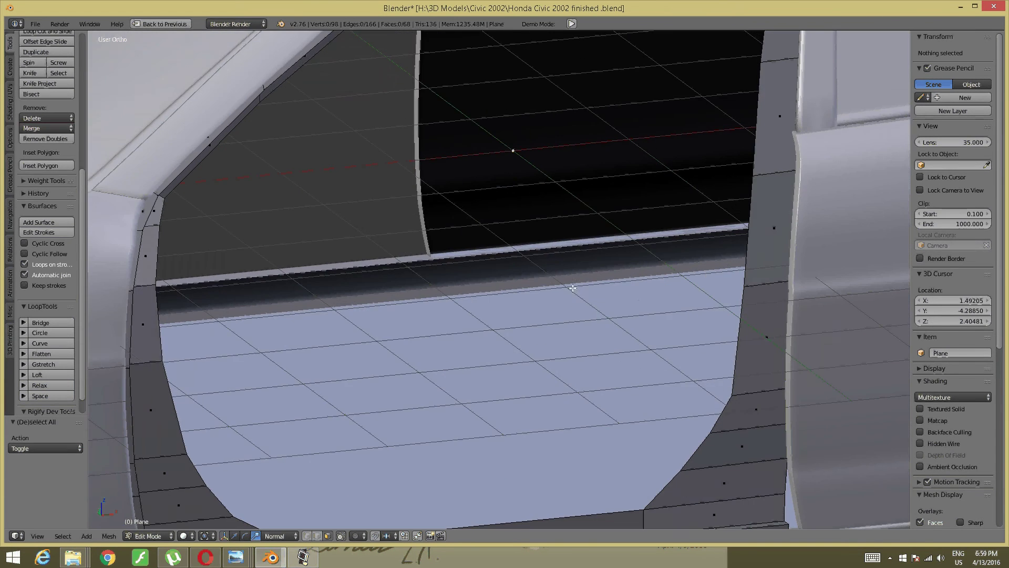
mouse_move(551, 301)
middle_down()
mouse_move(578, 331)
mouse_move(574, 301)
mouse_move(710, 277)
mouse_move(669, 270)
middle_up()
scroll(574, 301, down, 1)
scroll(683, 258, down, 2)
scroll(669, 271, up, 2)
scroll(578, 279, down, 3)
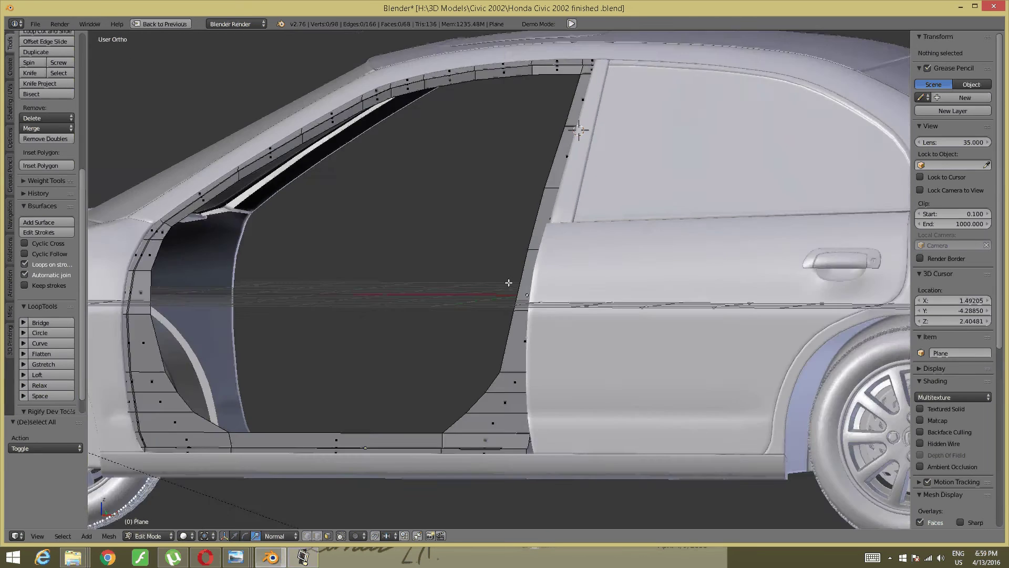
scroll(527, 286, up, 1)
middle_drag(528, 286, 525, 264)
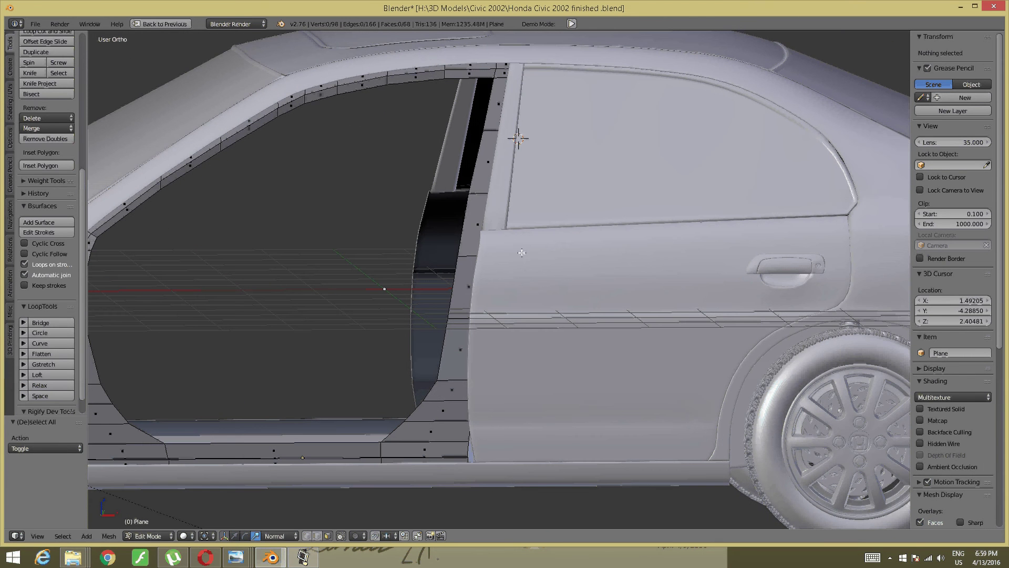
key(Tab)
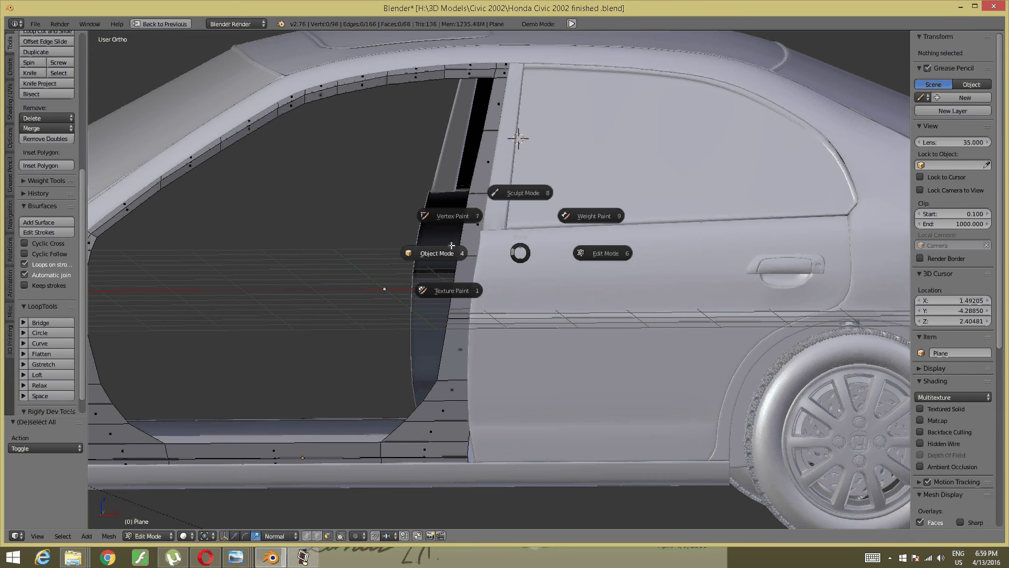
Step: Return to Object Mode and hide only the rear door object 'Generic'
click(437, 259)
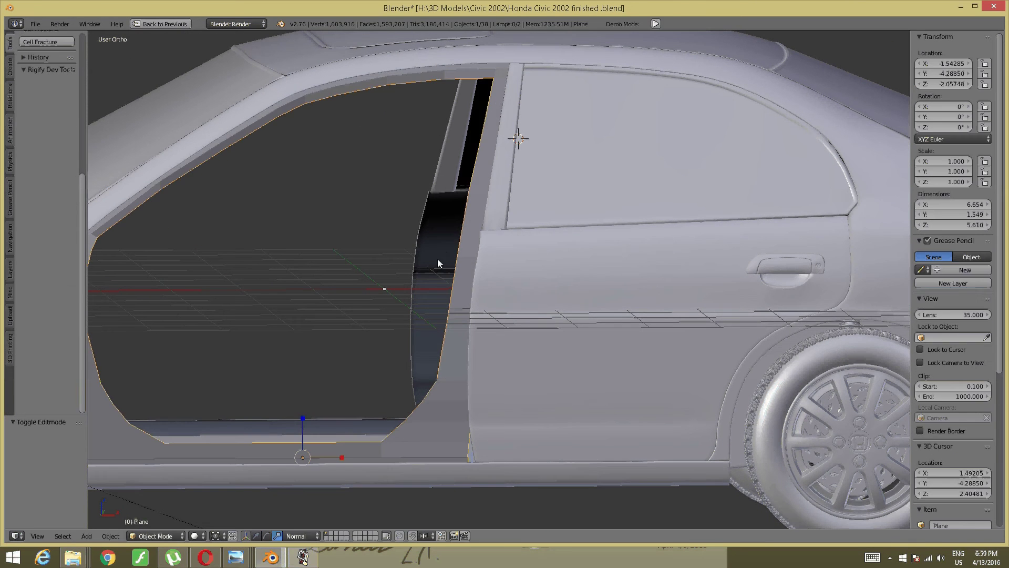
right_click(599, 233)
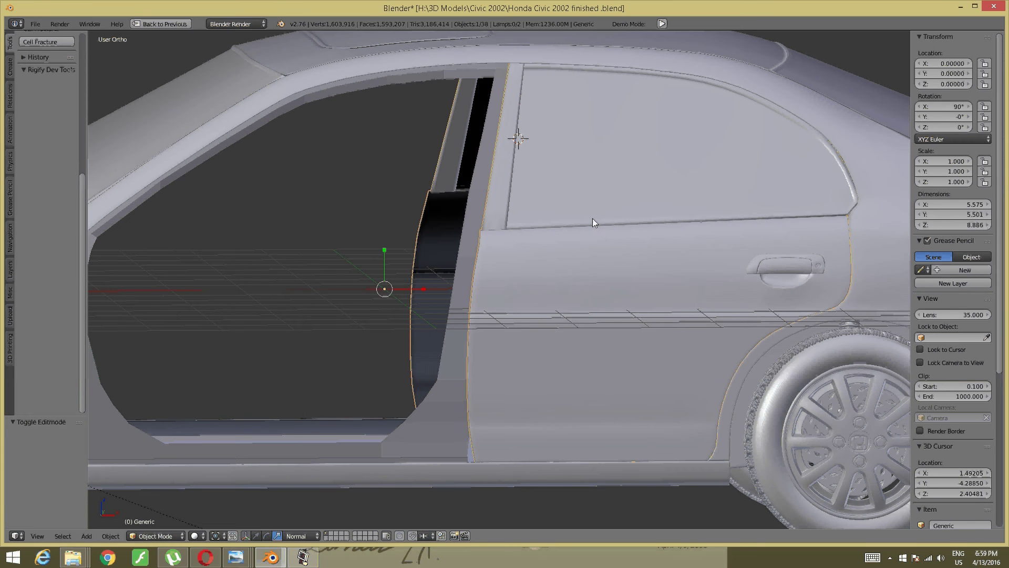
key(h)
mouse_move(593, 216)
middle_down()
mouse_move(568, 229)
mouse_move(611, 222)
mouse_move(464, 235)
mouse_move(395, 284)
middle_up()
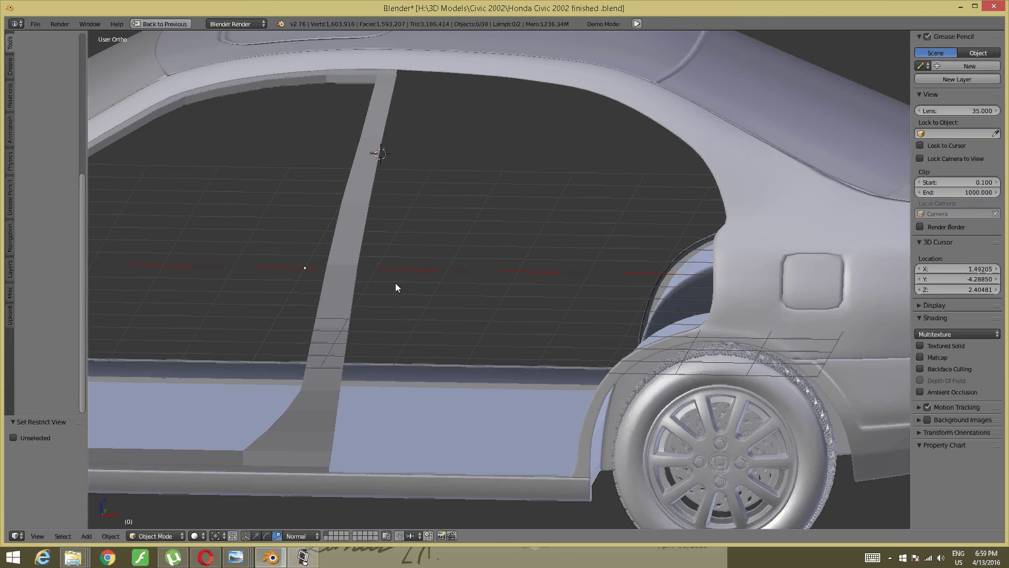
key(alt+h)
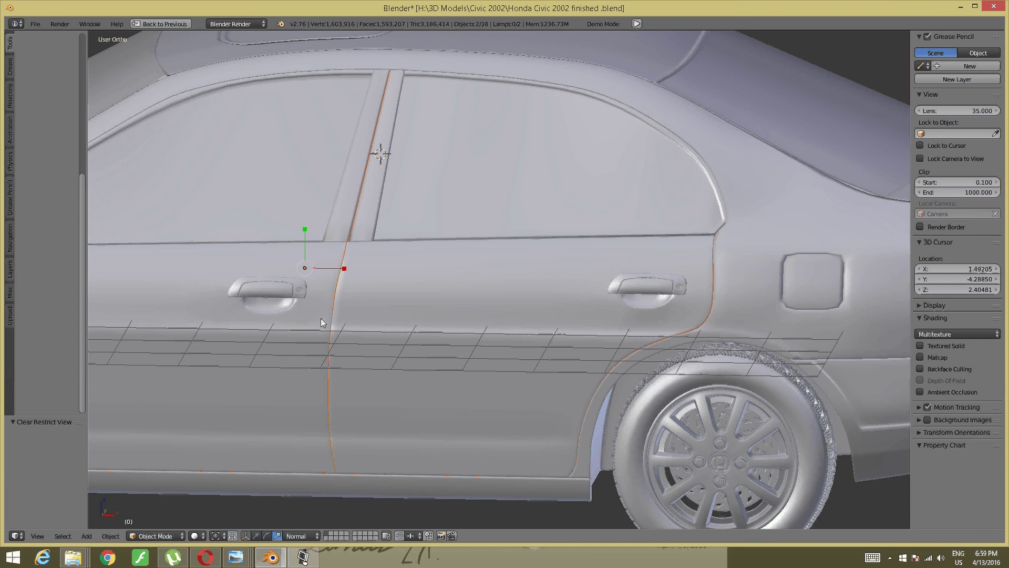
right_click(265, 318)
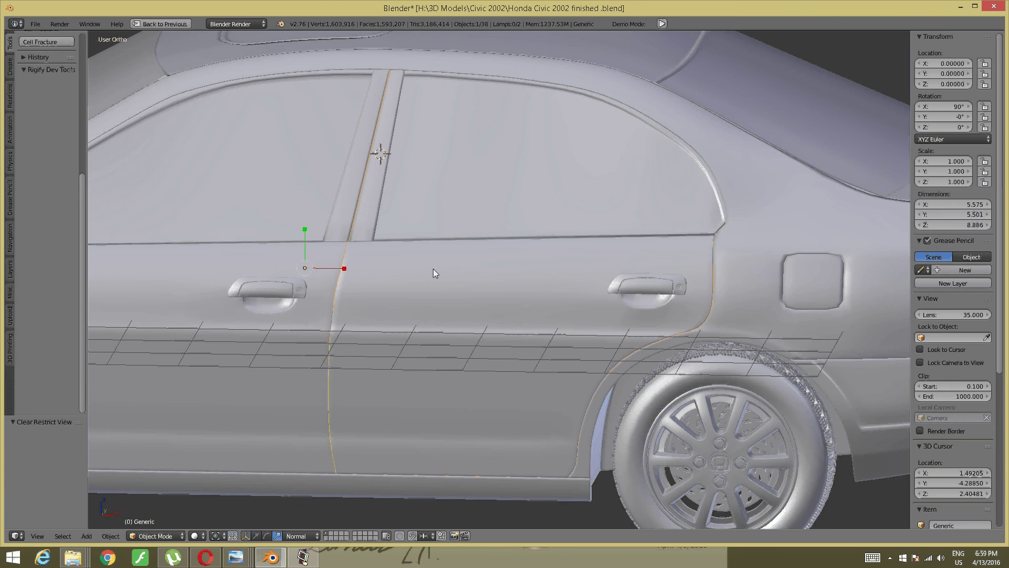
key(h)
Step: Inspect the exposed door opening from orbited, side and front orthographic views
middle_drag(435, 275, 416, 286)
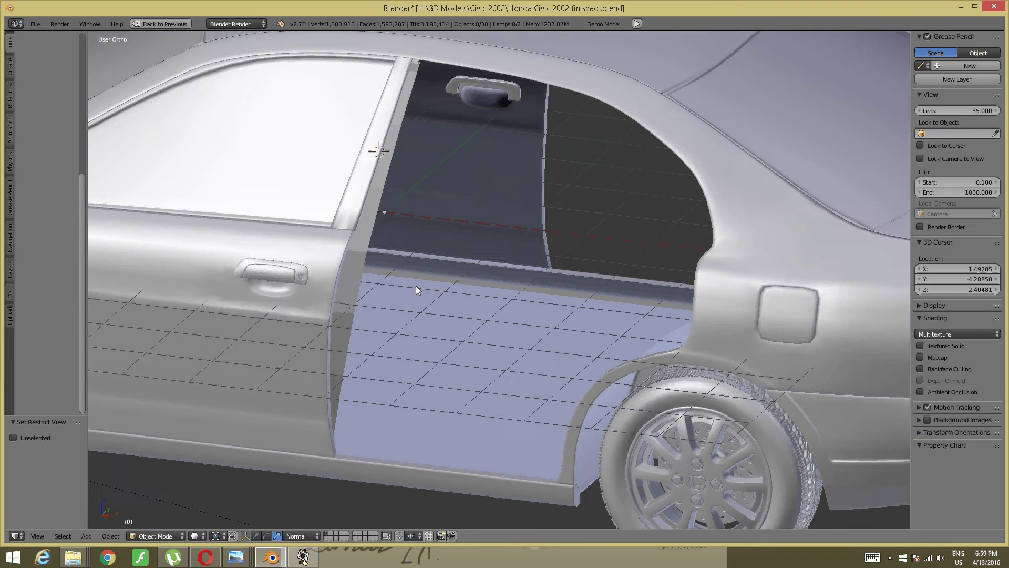
scroll(415, 285, up, 1)
scroll(493, 267, up, 2)
scroll(512, 254, up, 3)
scroll(387, 299, down, 2)
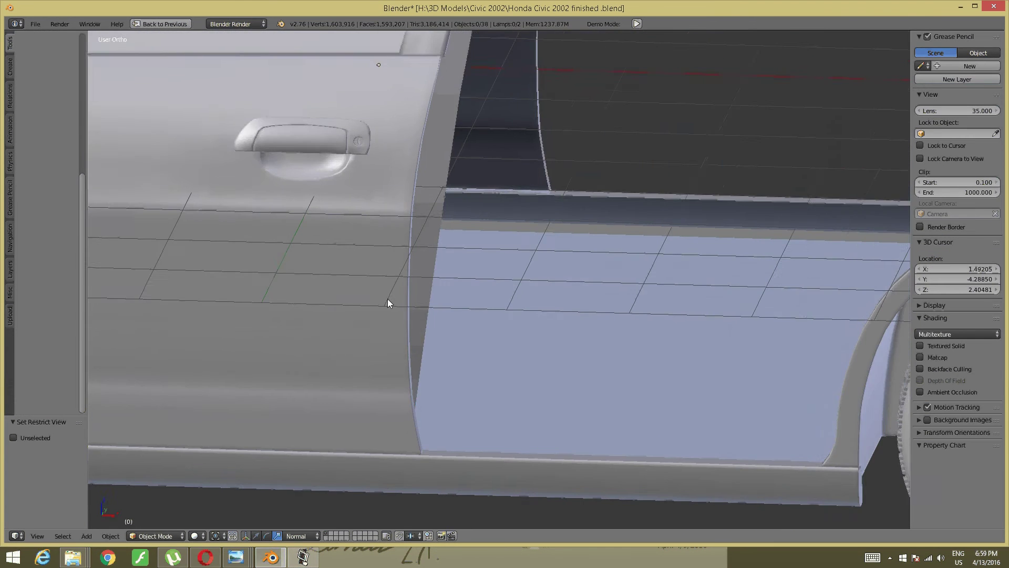
scroll(378, 300, down, 2)
mouse_move(377, 300)
middle_down()
mouse_move(323, 311)
mouse_move(347, 301)
mouse_move(232, 376)
middle_up()
key(KP_3)
key(KP_1)
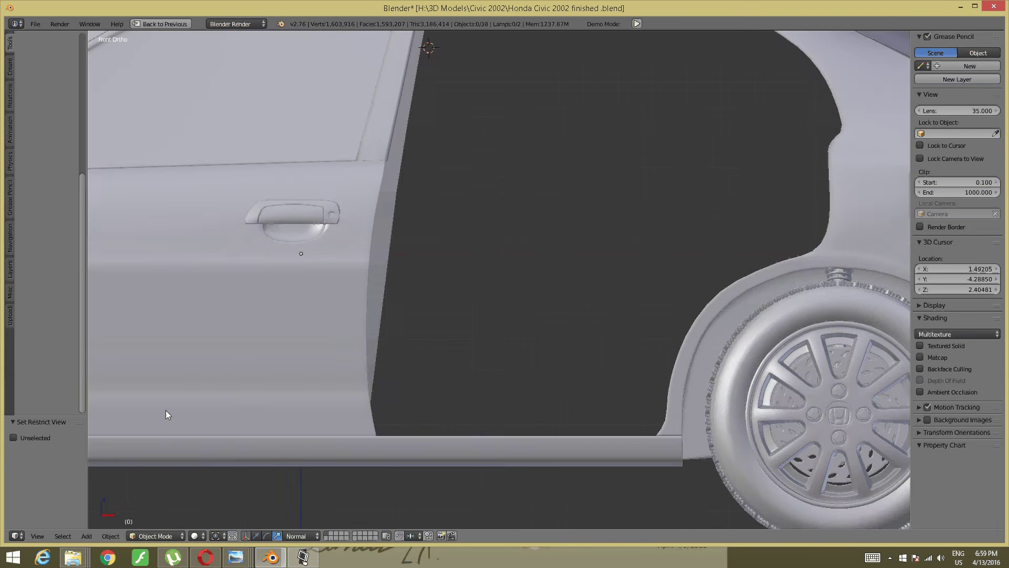
scroll(503, 222, down, 3)
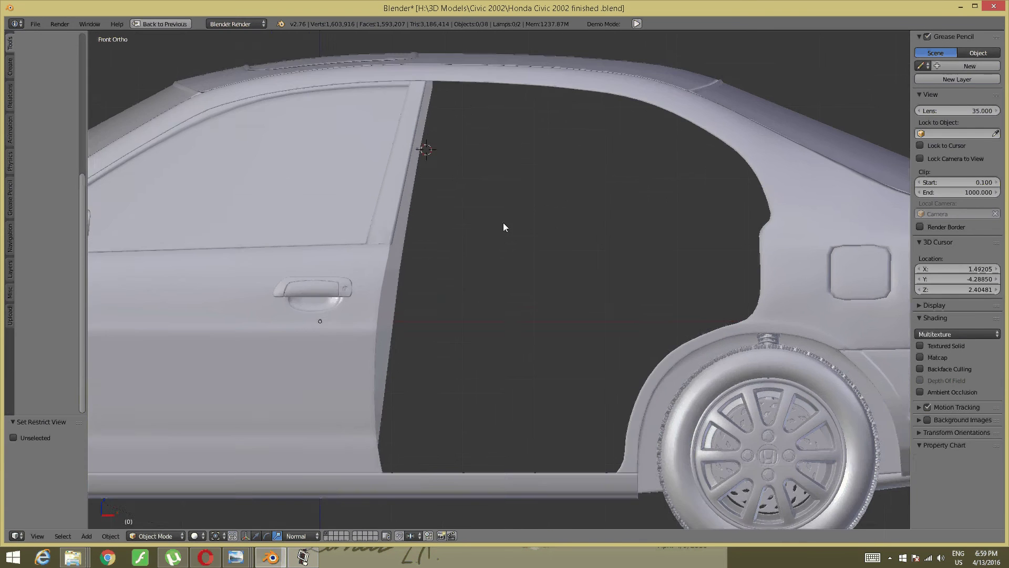
Step: Zoom in on the sill and pillar in perspective, then select the Line Segment object
mouse_move(503, 218)
middle_down()
mouse_move(475, 222)
mouse_move(500, 225)
mouse_move(471, 261)
mouse_move(449, 347)
middle_up()
scroll(474, 222, up, 1)
scroll(449, 347, up, 4)
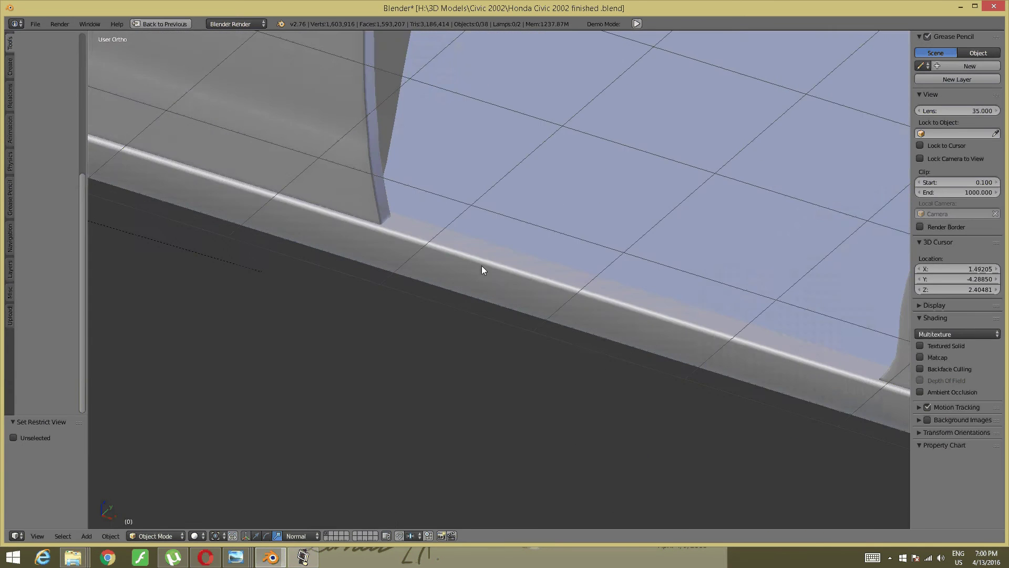
scroll(480, 270, up, 2)
mouse_move(450, 275)
middle_down()
mouse_move(541, 239)
mouse_move(179, 392)
mouse_move(274, 335)
mouse_move(238, 309)
middle_up()
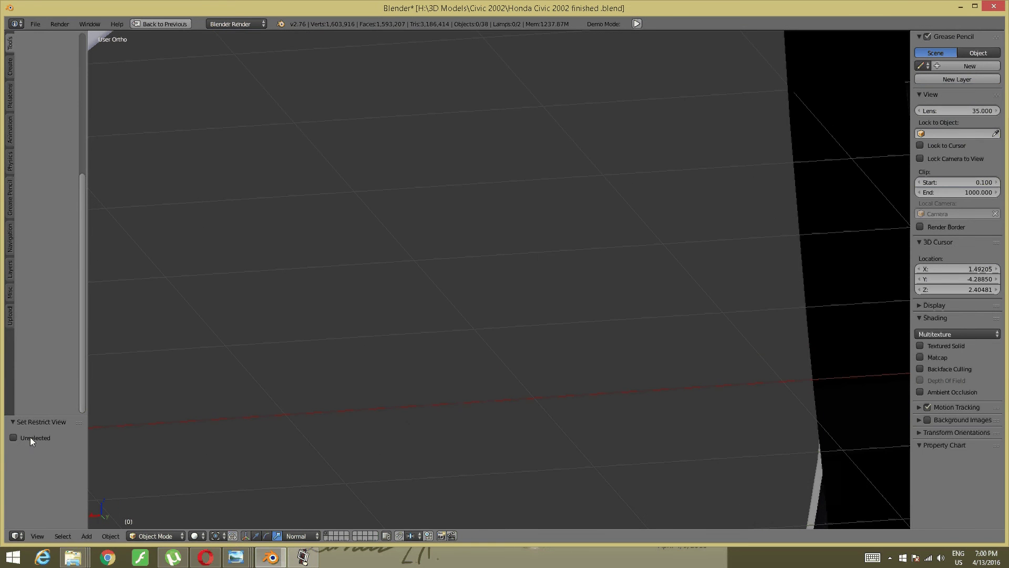
middle_drag(471, 358, 424, 384)
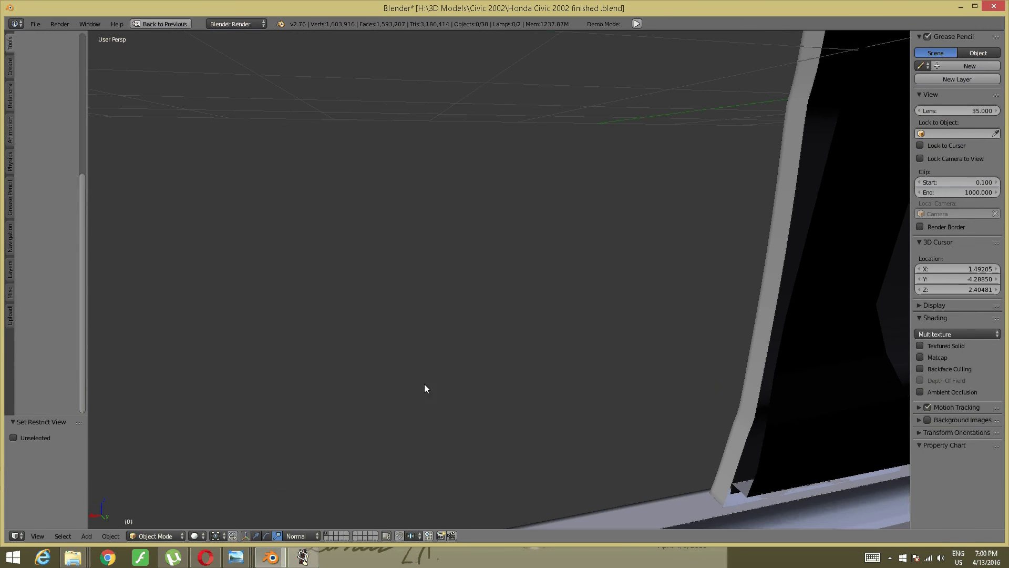
key(KP_5)
scroll(353, 343, down, 2)
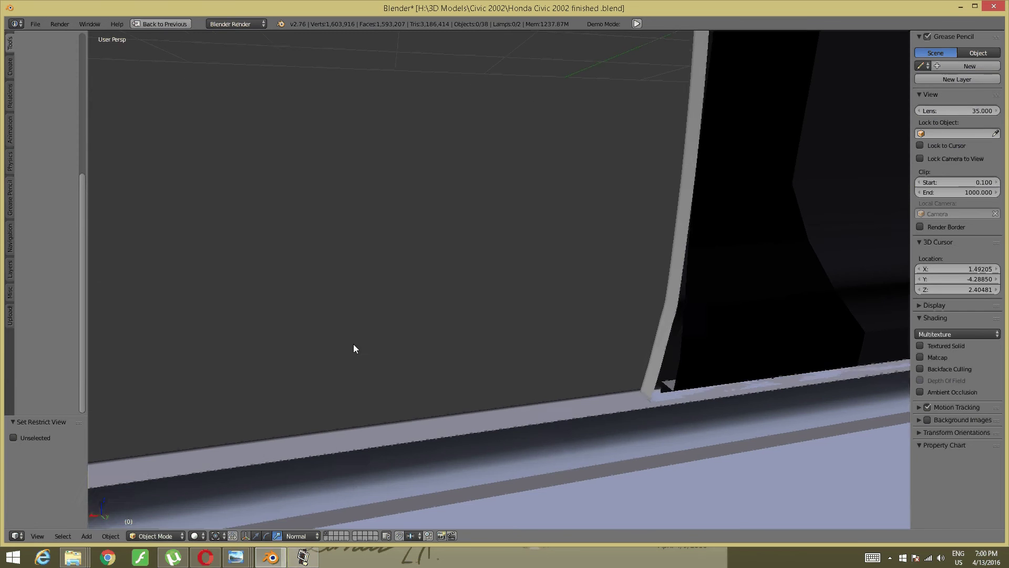
right_click(673, 386)
Step: Start editing the opening-strip Plane mesh in edge select mode
right_click(731, 339)
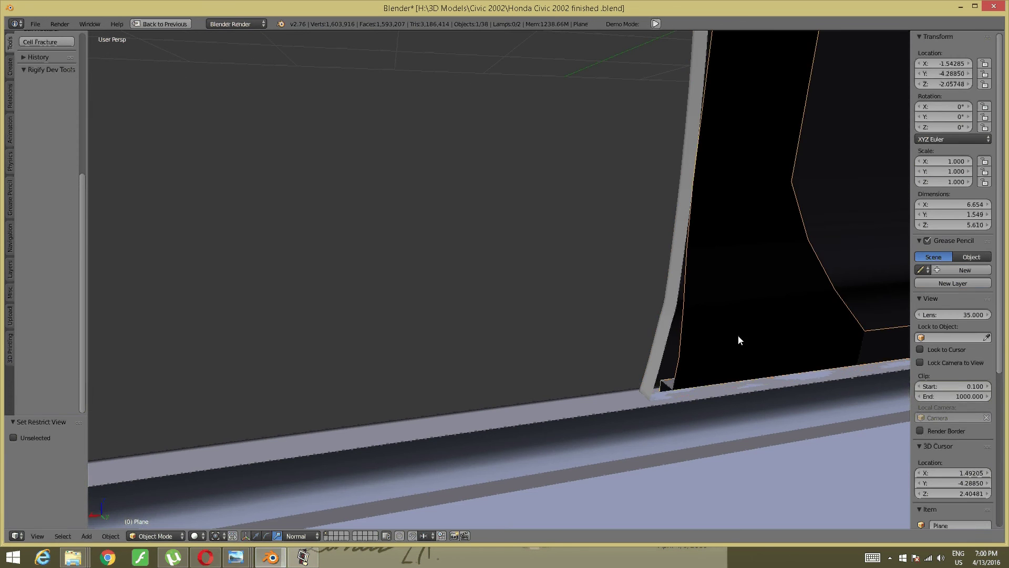
key(Tab)
click(792, 335)
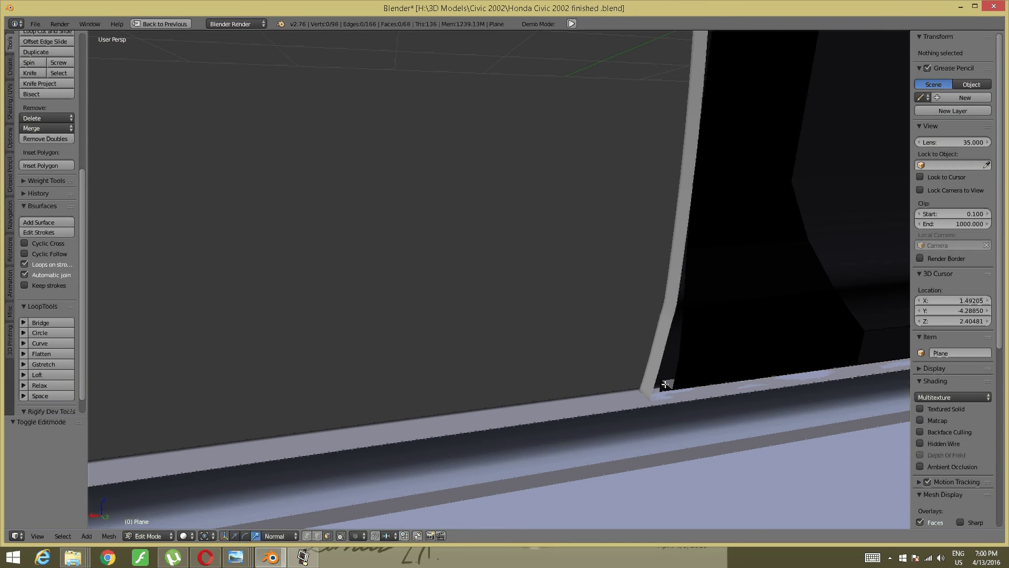
key(ctrl+Tab)
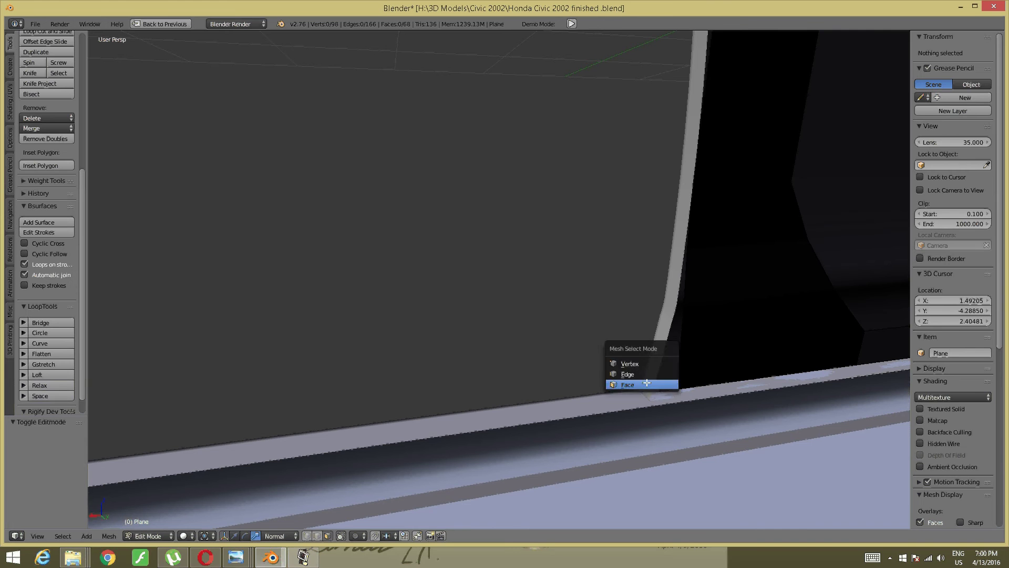
key(Up)
key(Return)
Step: Extrude the two sill edges 3.296 along X toward the rear wheel arch
right_click(669, 385)
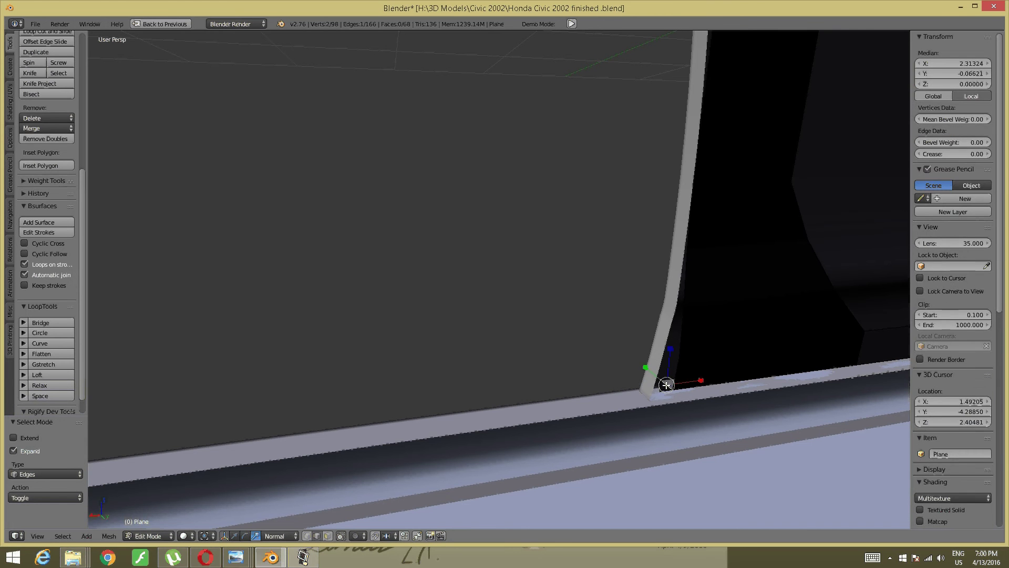
shift+right_click(660, 387)
middle_drag(661, 387, 847, 155)
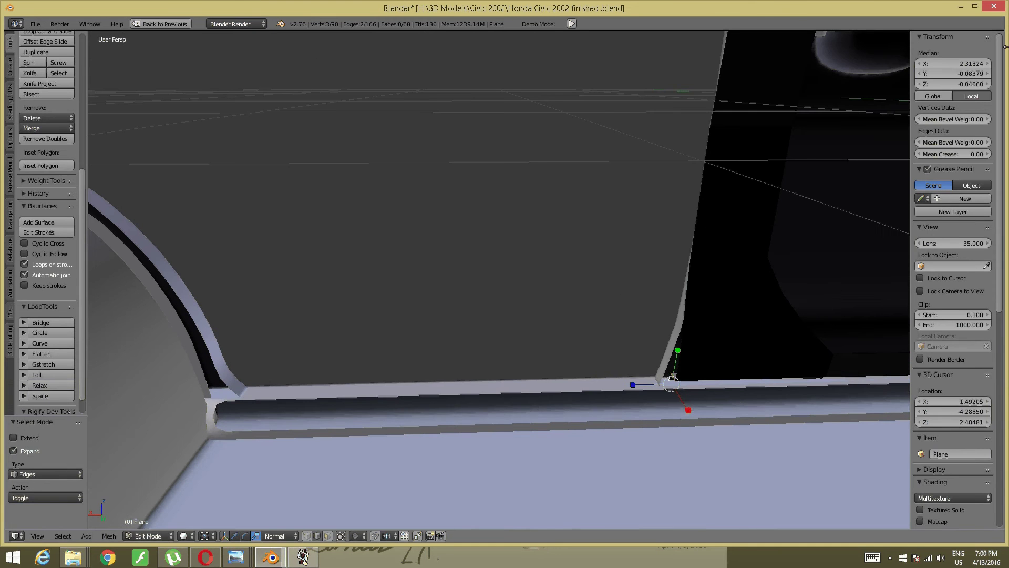
key(e)
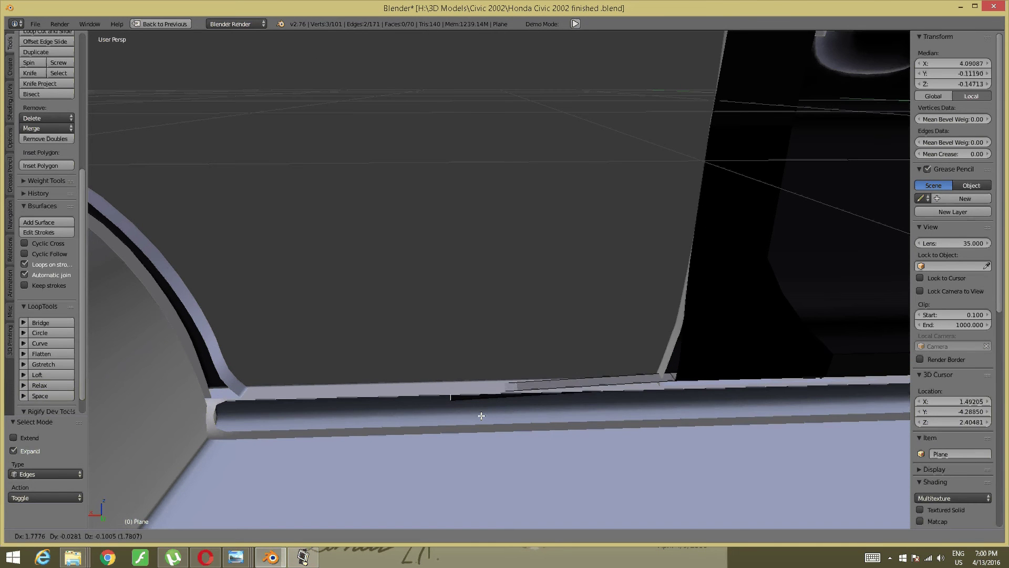
key(x)
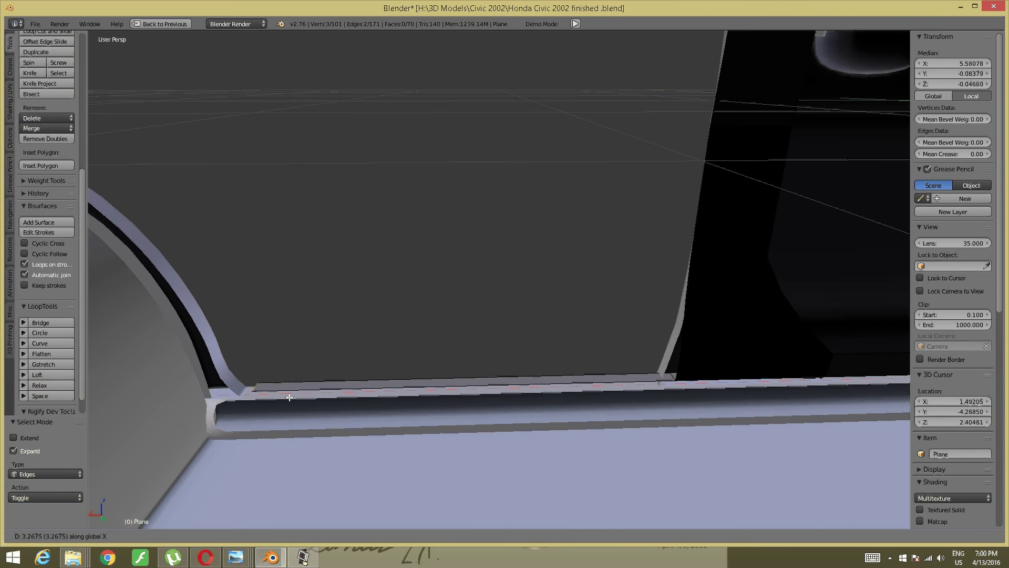
click(285, 397)
Step: Check the extended sill in front view, then switch to the reference photos
mouse_move(285, 398)
middle_down()
mouse_move(304, 354)
mouse_move(264, 354)
mouse_move(604, 313)
mouse_move(563, 302)
mouse_move(441, 315)
mouse_move(369, 372)
middle_up()
key(KP_1)
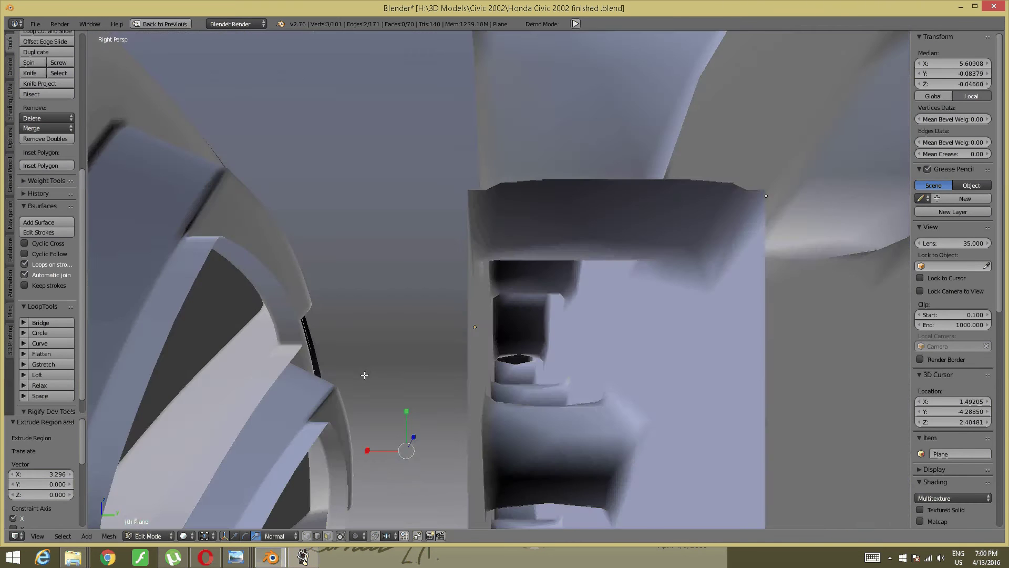
scroll(431, 502, down, 2)
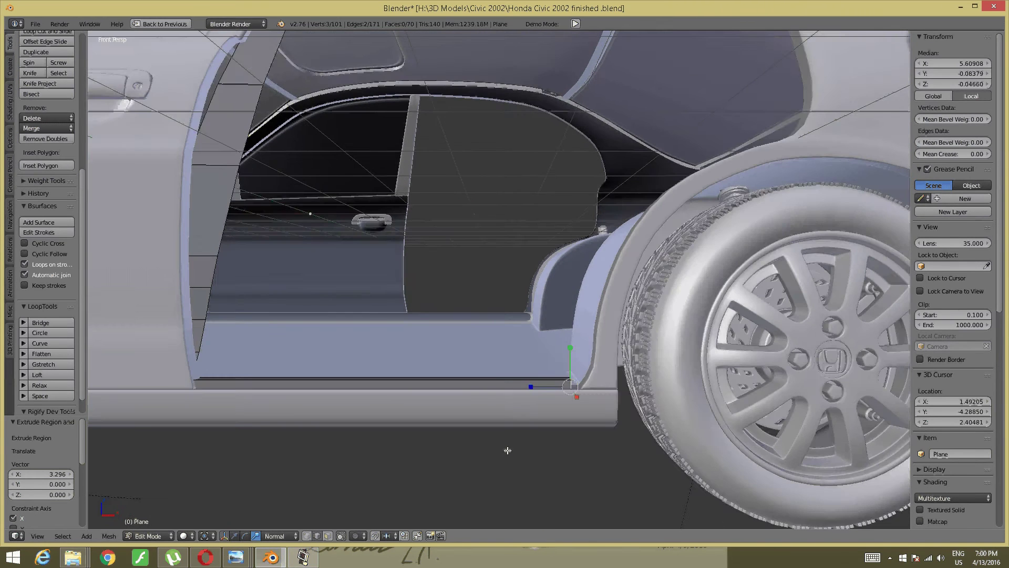
scroll(473, 473, down, 2)
key(KP_5)
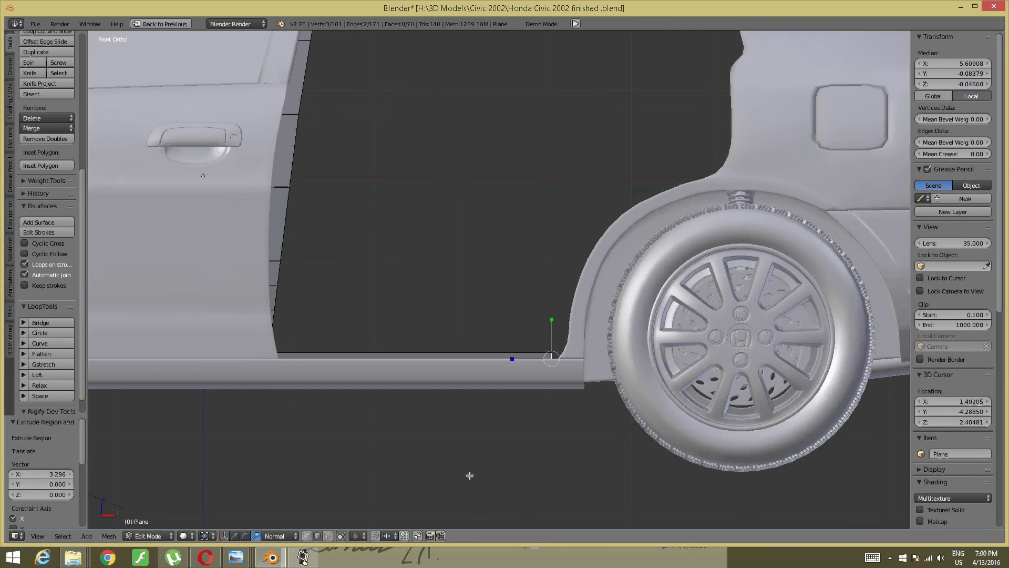
scroll(705, 229, up, 2)
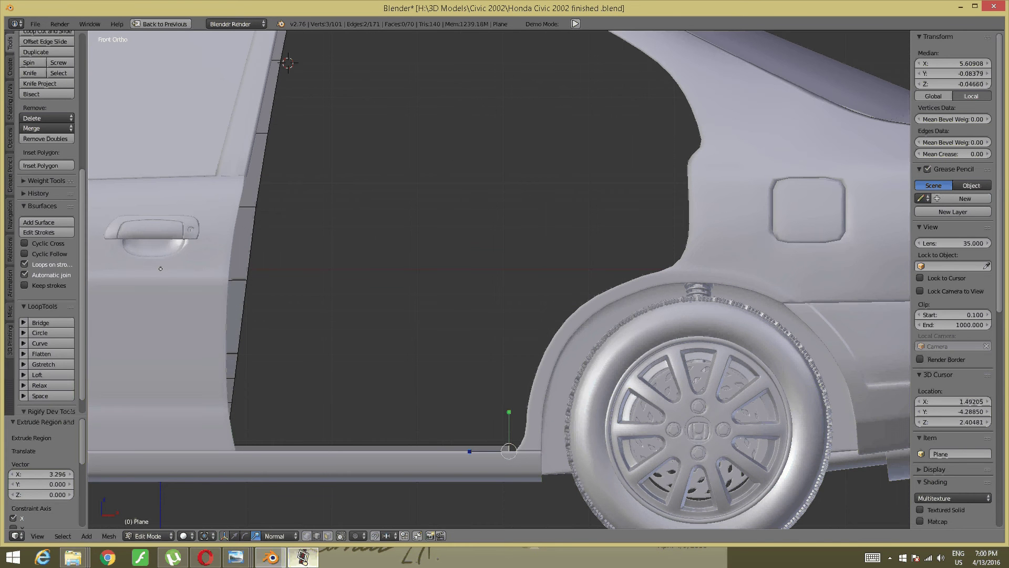
click(303, 557)
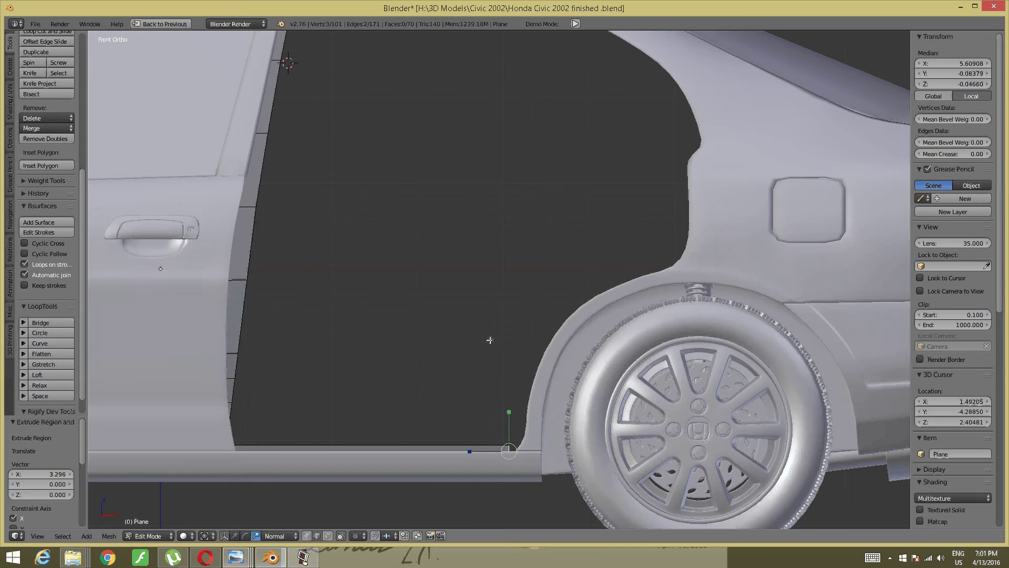
mouse_move(490, 340)
middle_down()
mouse_move(310, 181)
mouse_move(322, 223)
middle_up()
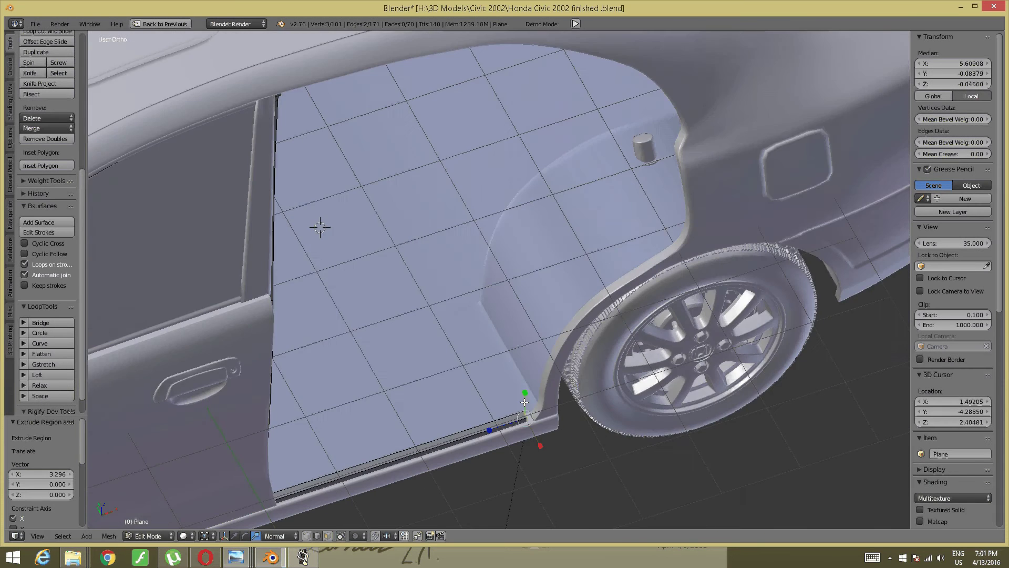
Step: Undo a stray extrusion and select just the sill's end edge in front view
scroll(198, 136, up, 3)
scroll(455, 284, up, 3)
shift+middle_drag(456, 284, 480, 389)
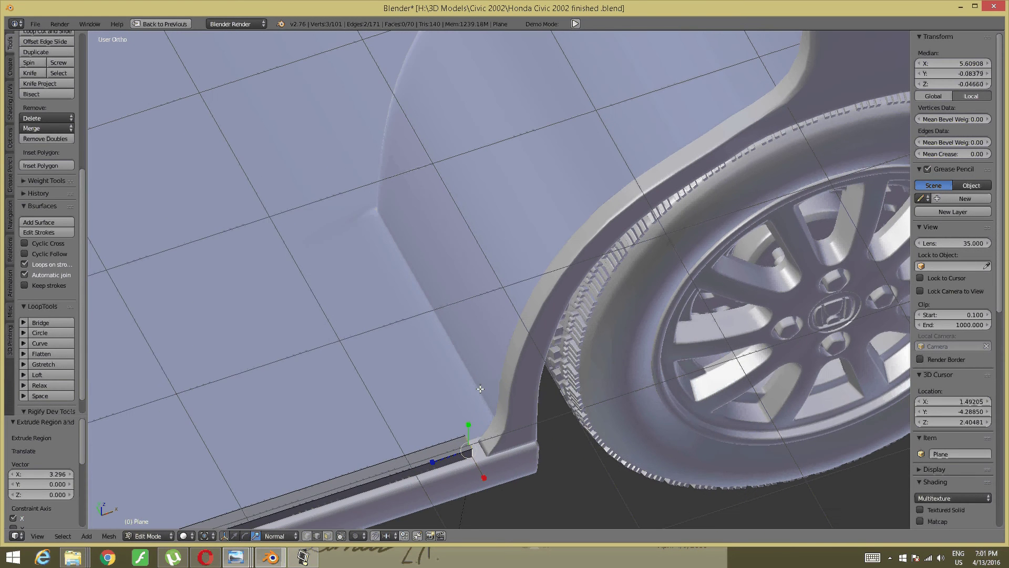
key(e)
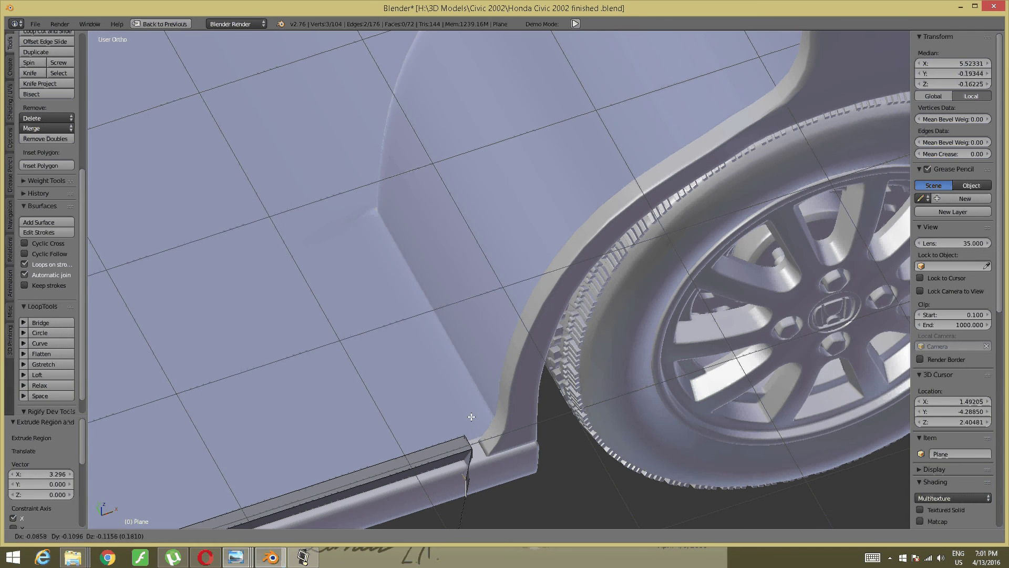
key(Escape)
key(ctrl+z)
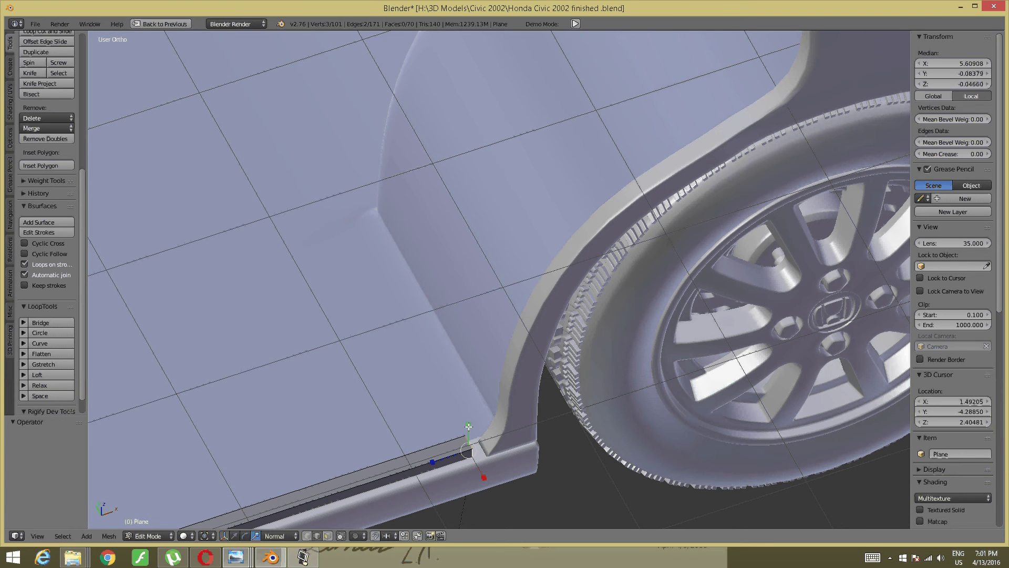
right_click(465, 437)
key(KP_1)
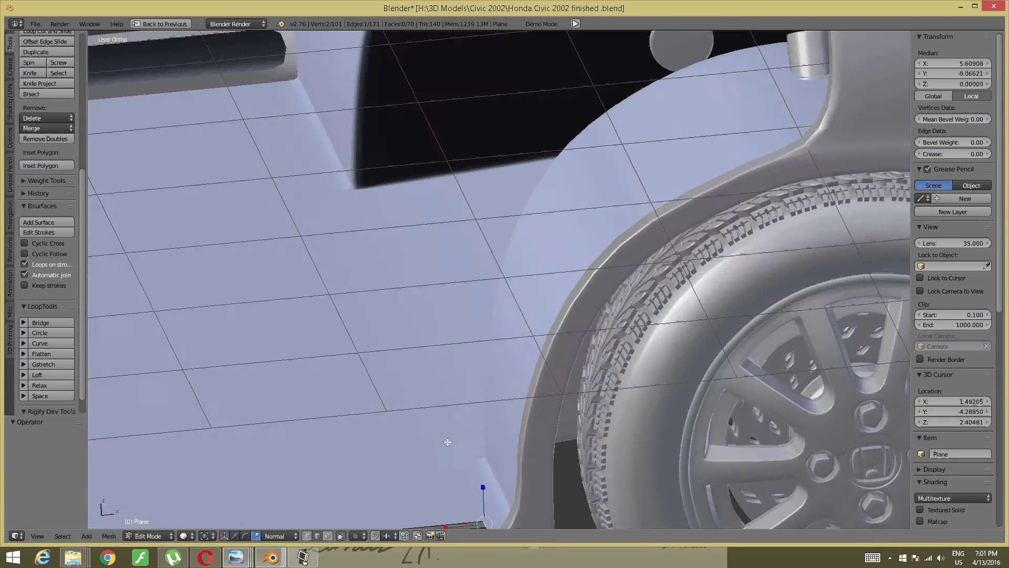
scroll(473, 452, down, 2)
scroll(489, 395, up, 3)
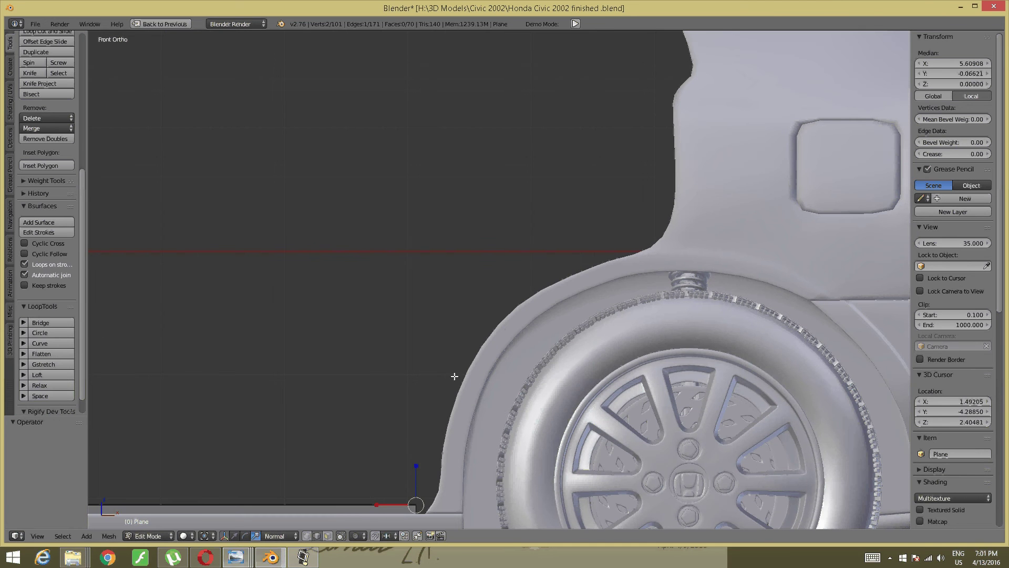
Step: Extrude four edge segments from the sill end up onto the wheel arch
key(e)
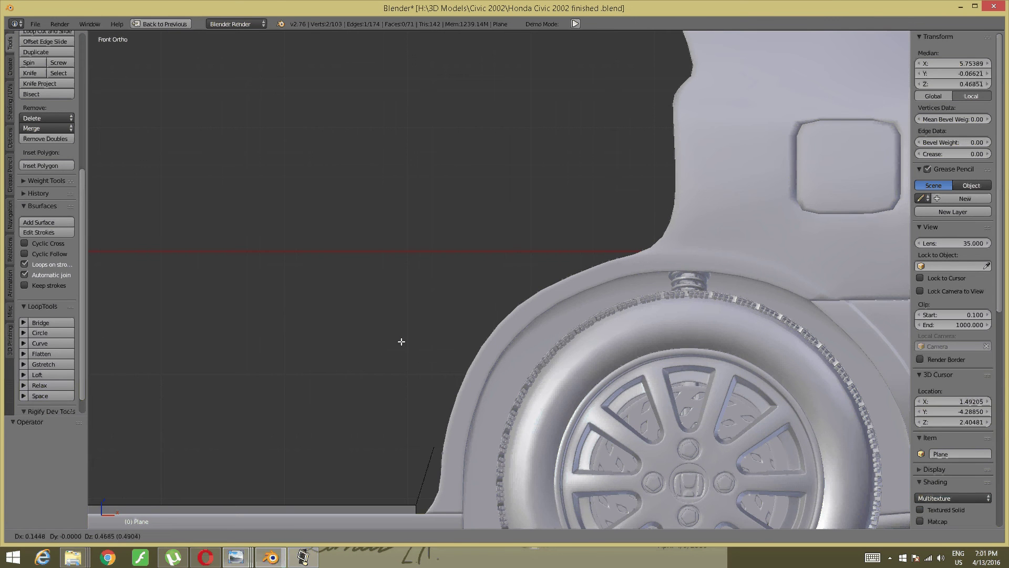
click(399, 344)
key(e)
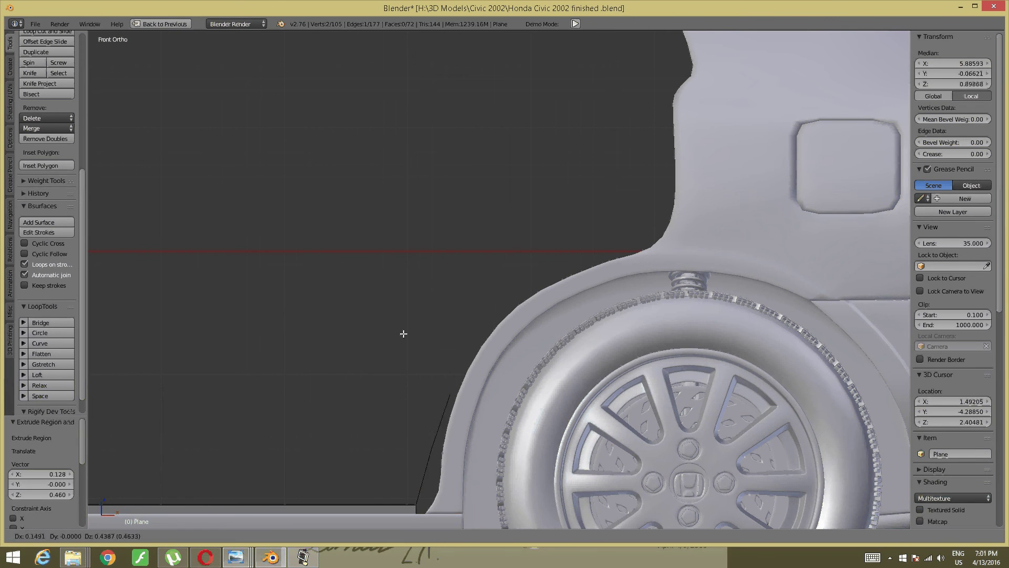
click(404, 316)
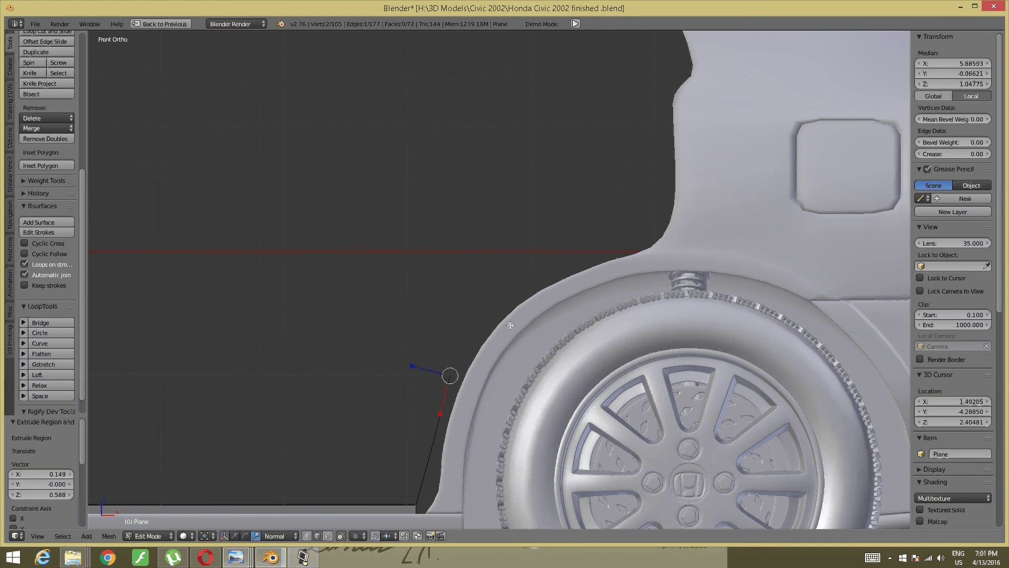
key(e)
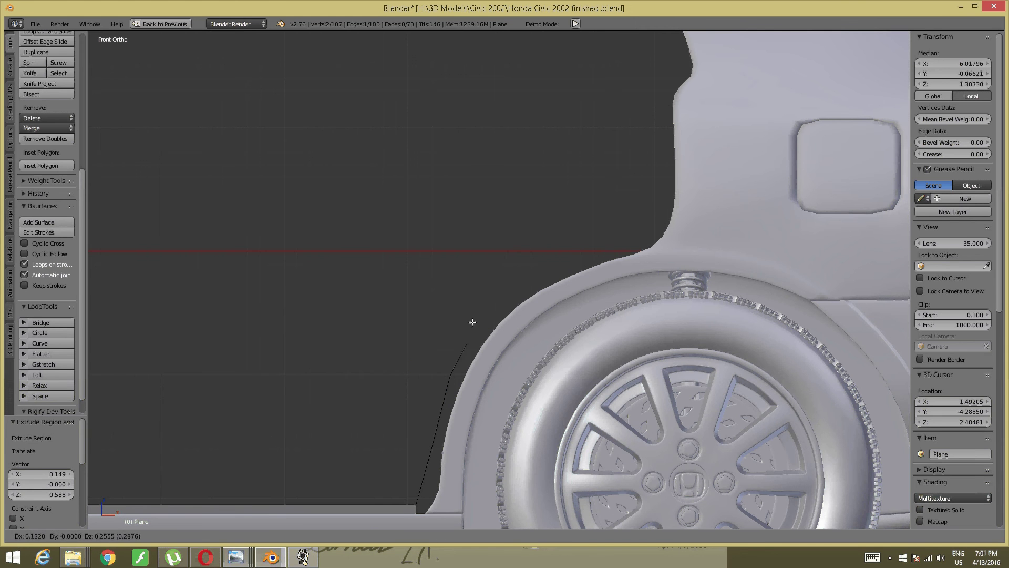
click(479, 310)
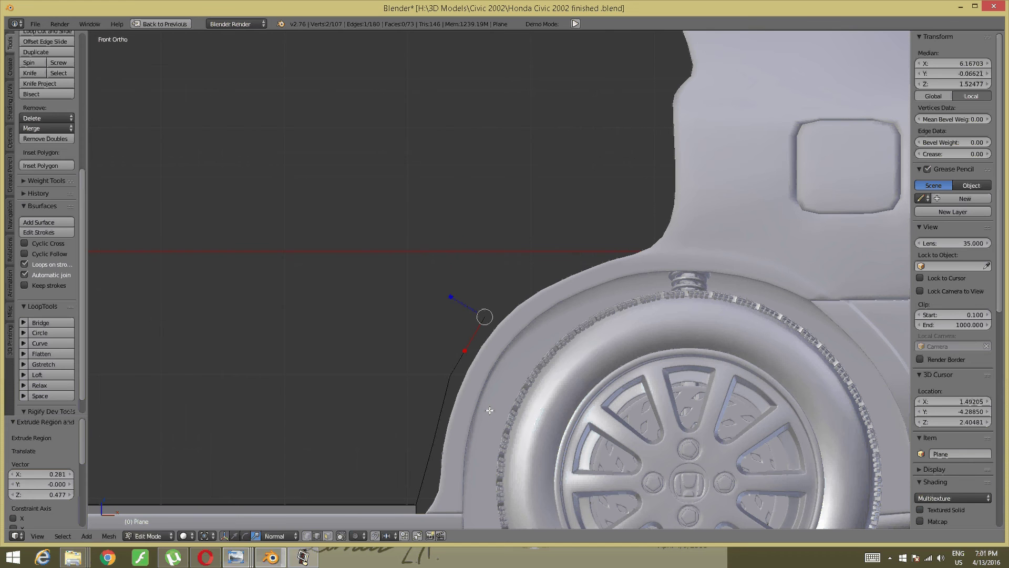
key(e)
click(579, 331)
Step: Continue extruding edges over the arch top to where the opening turns upward
key(e)
click(778, 413)
key(e)
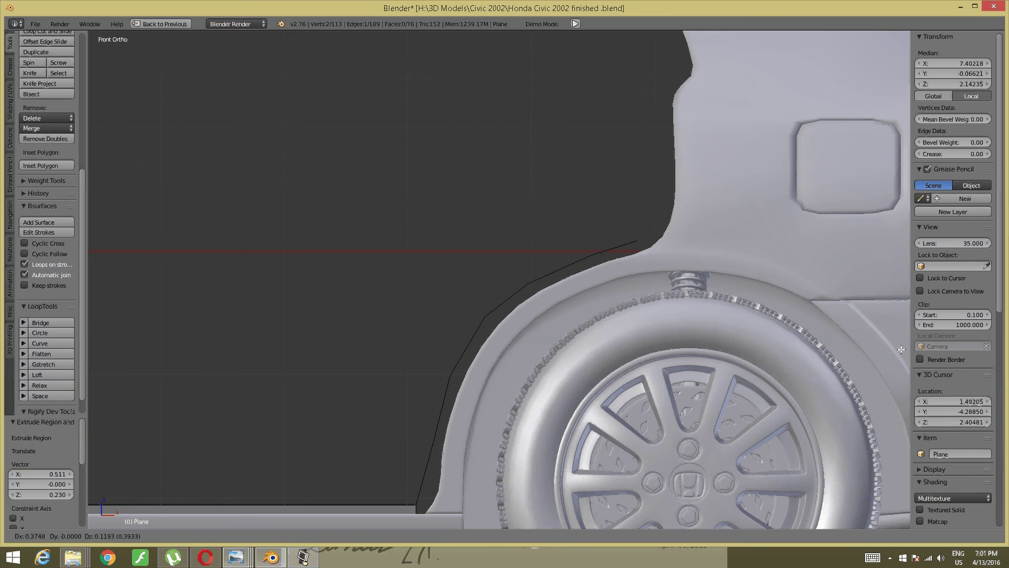
click(904, 346)
key(e)
click(108, 326)
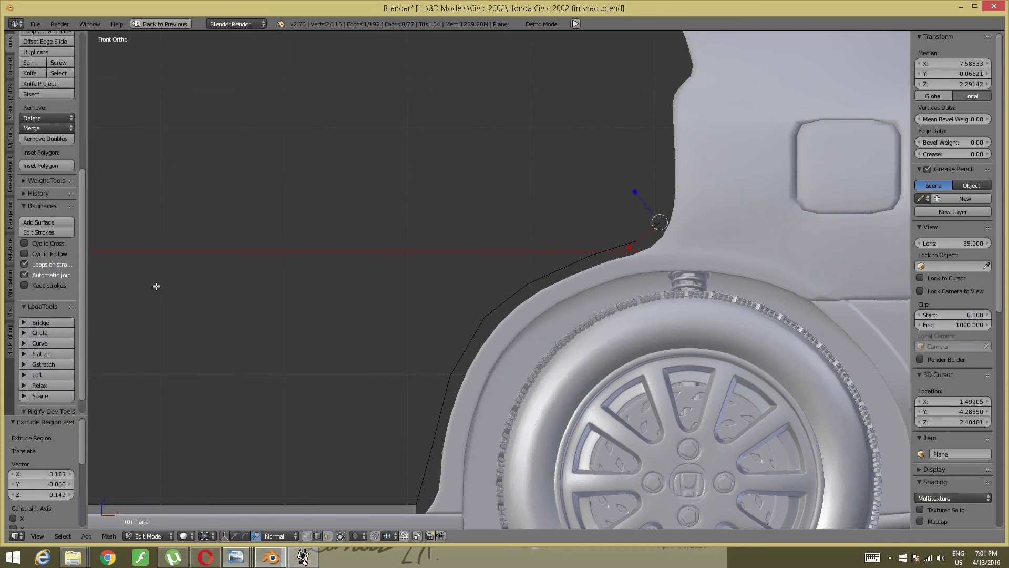
key(e)
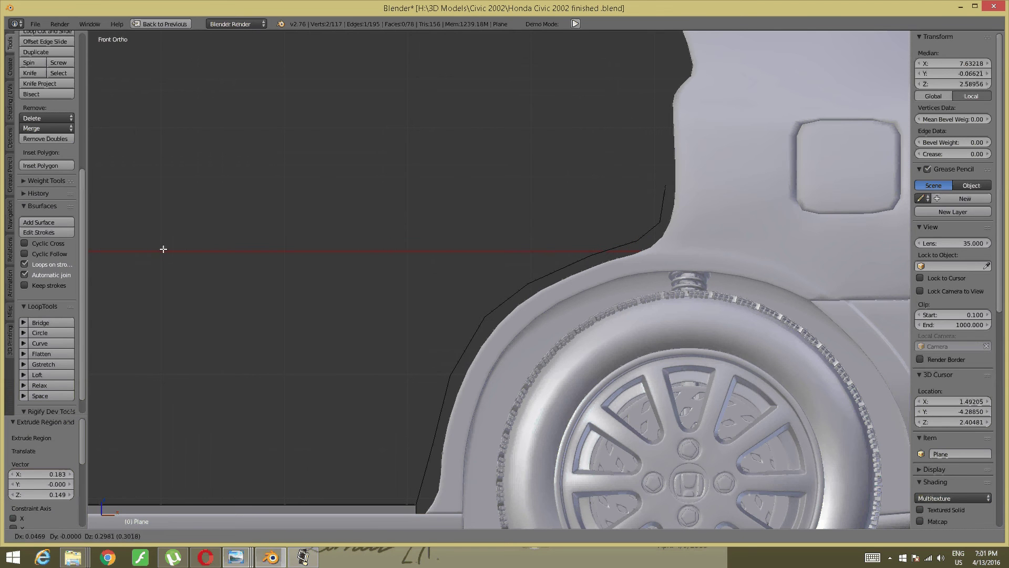
click(168, 245)
Step: Extrude three segments up the opening's side to where it bends inward
shift+middle_drag(722, 145, 621, 279)
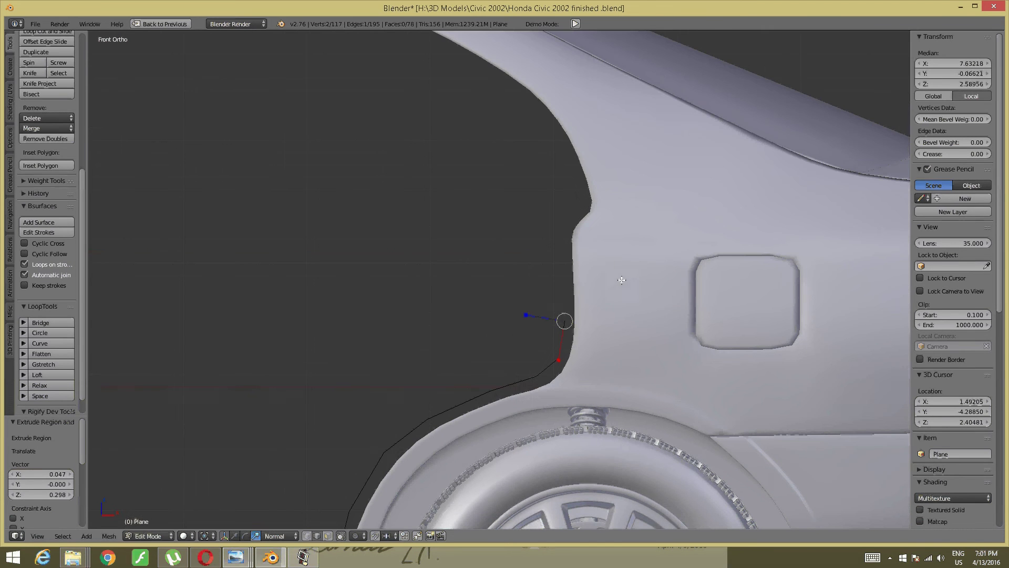
key(e)
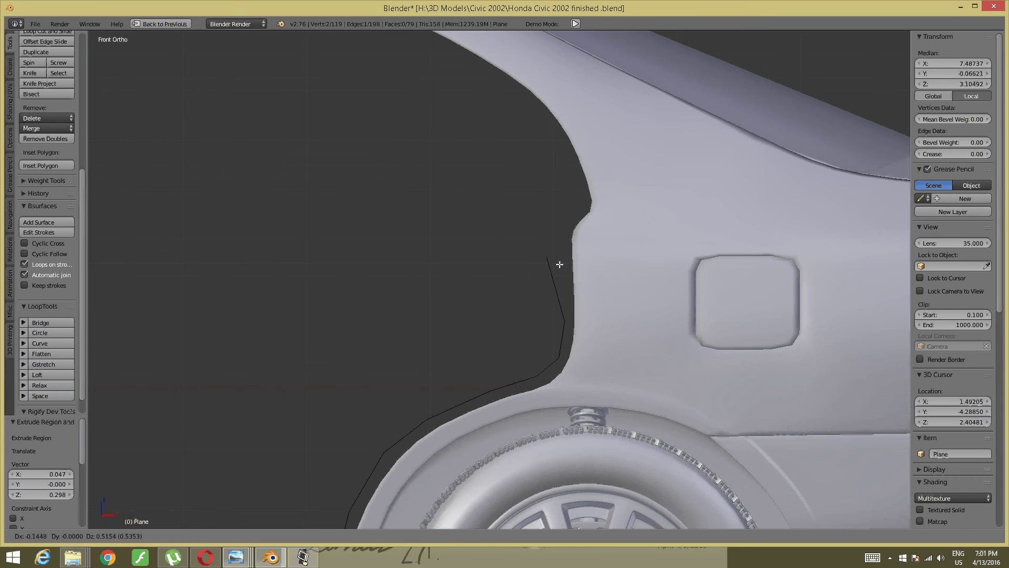
click(573, 256)
key(e)
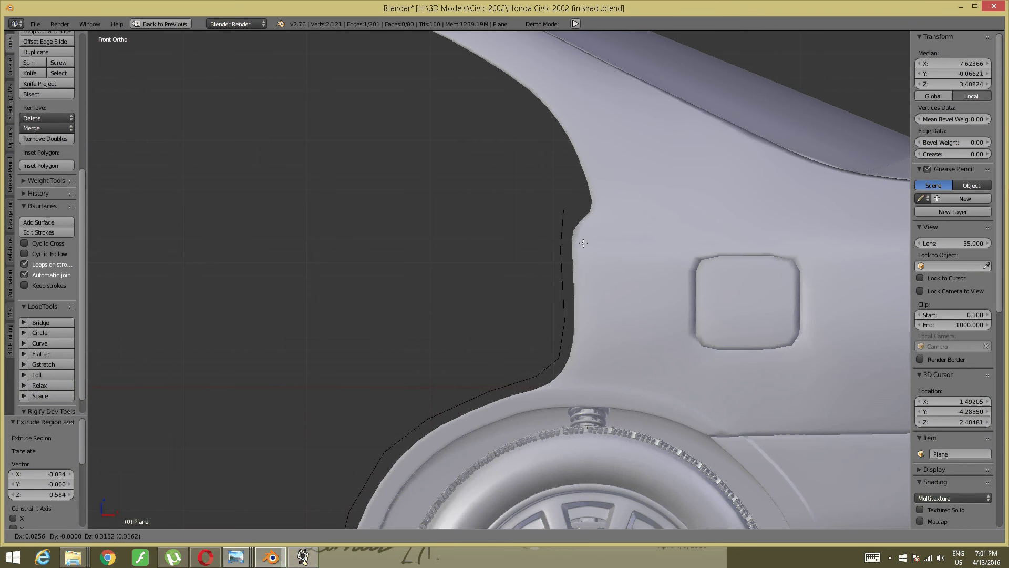
click(583, 243)
key(e)
click(601, 217)
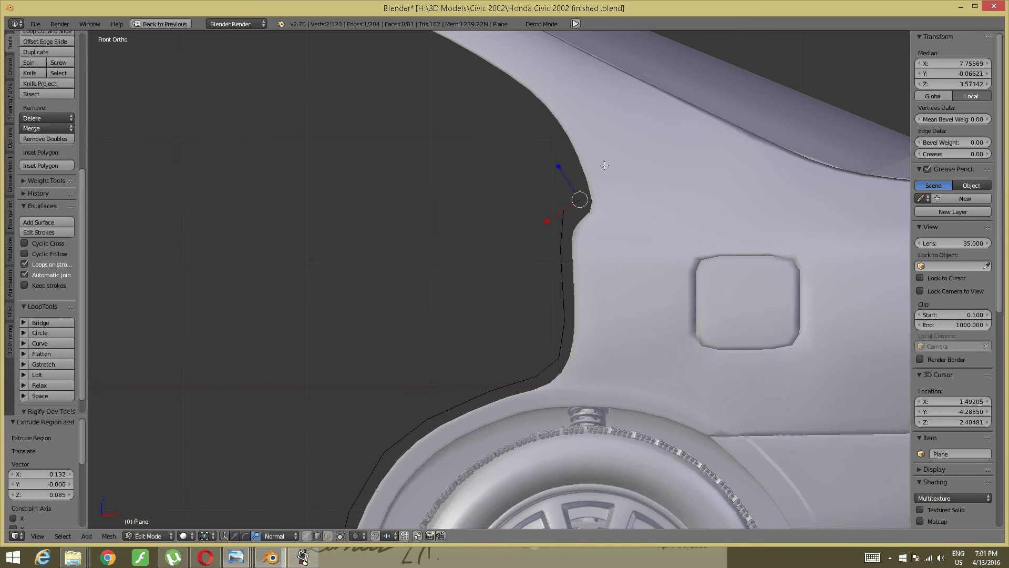
Step: Extrude two more edges along the opening's upper curve
shift+scroll(604, 242, up, 1)
shift+scroll(596, 273, up, 1)
key(e)
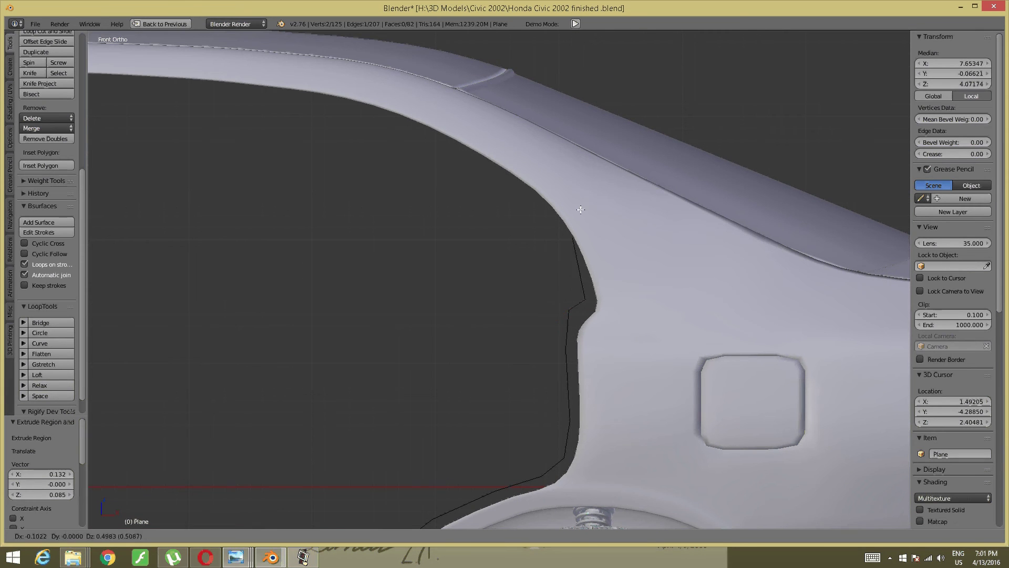
click(578, 221)
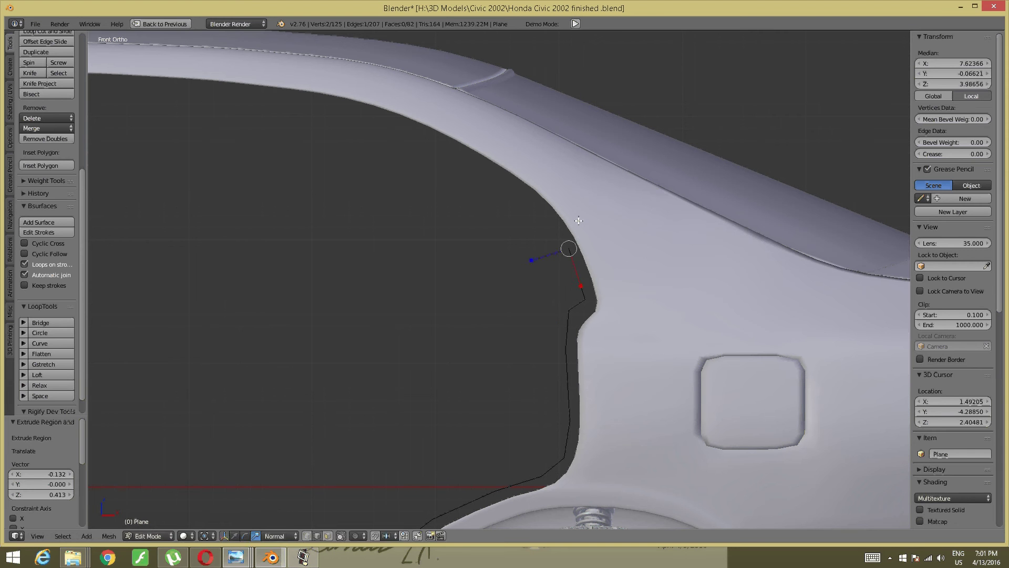
key(e)
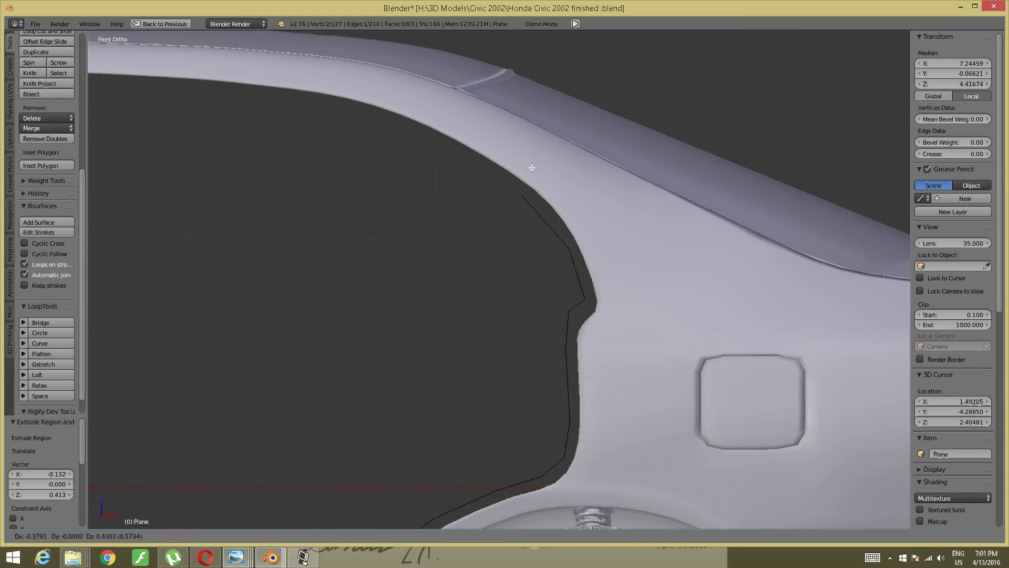
click(532, 167)
Step: Extrude edges along the top curve to just under the roof line
shift+middle_drag(489, 228, 660, 286)
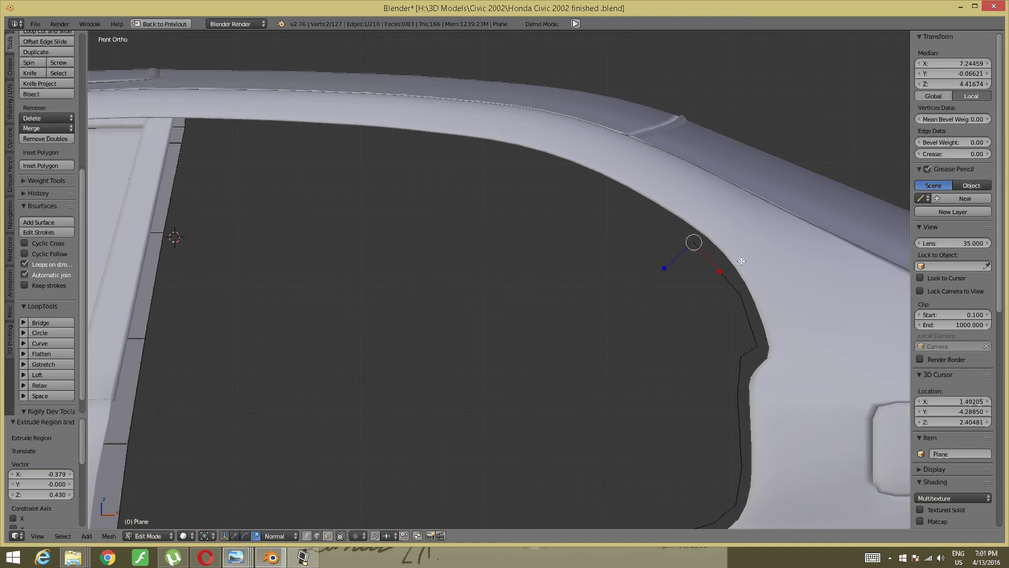
key(e)
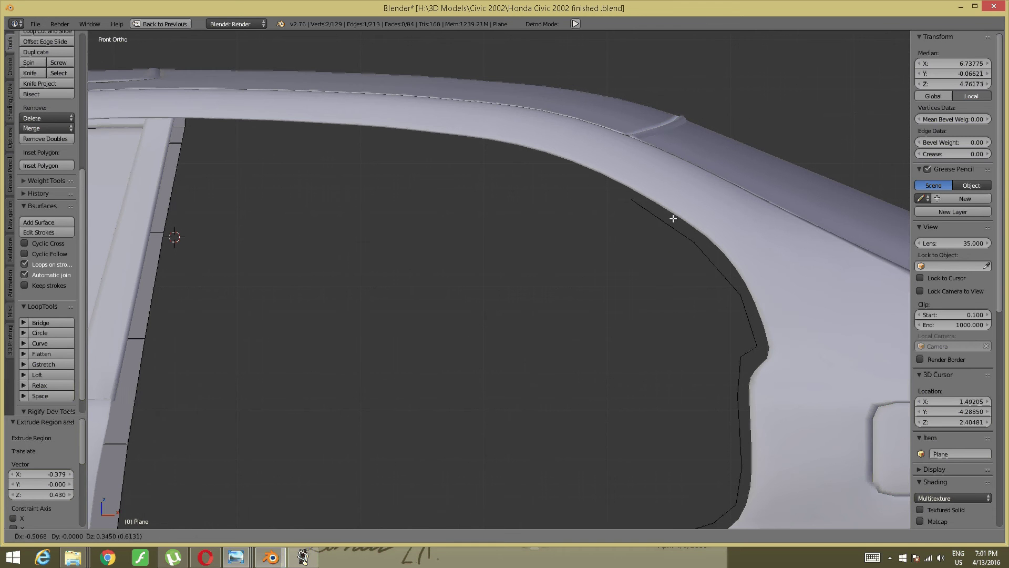
click(665, 219)
key(e)
click(578, 180)
key(e)
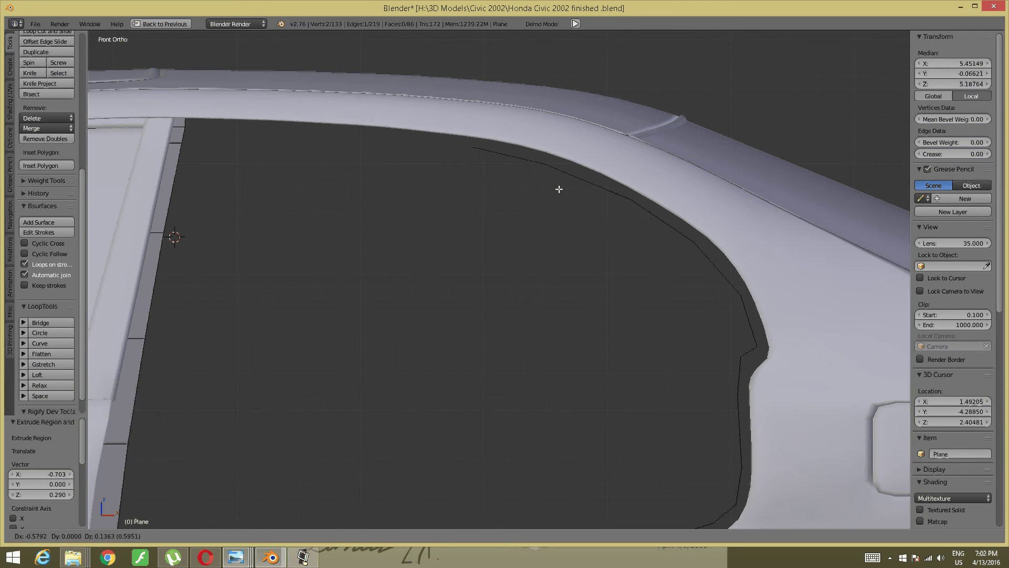
click(537, 186)
Step: Extend the strip along the roof line to the door pillar and inspect the outline
mouse_move(468, 279)
shift+middle_down()
mouse_move(525, 308)
mouse_move(826, 206)
shift+middle_up()
key(e)
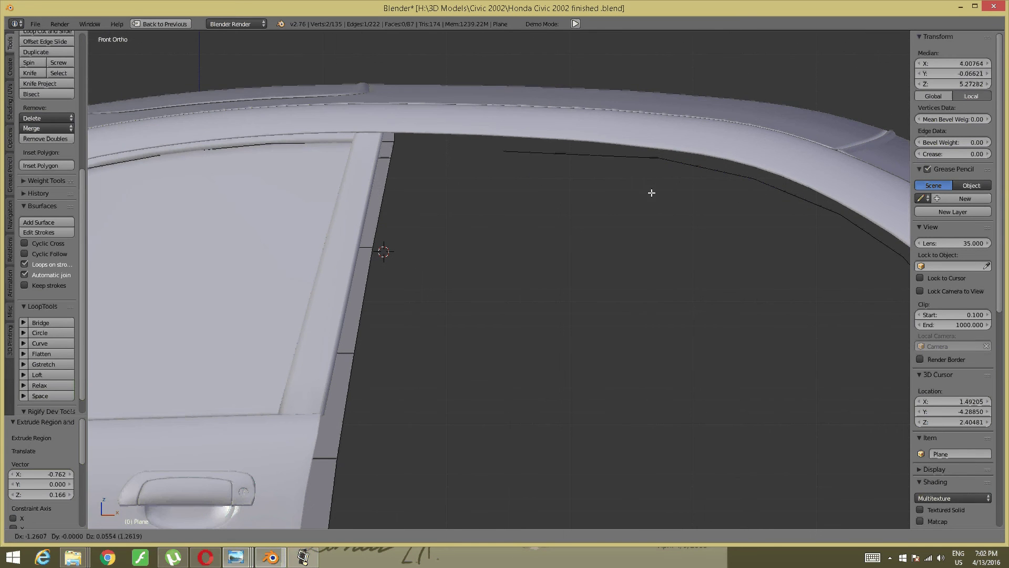
click(654, 188)
key(e)
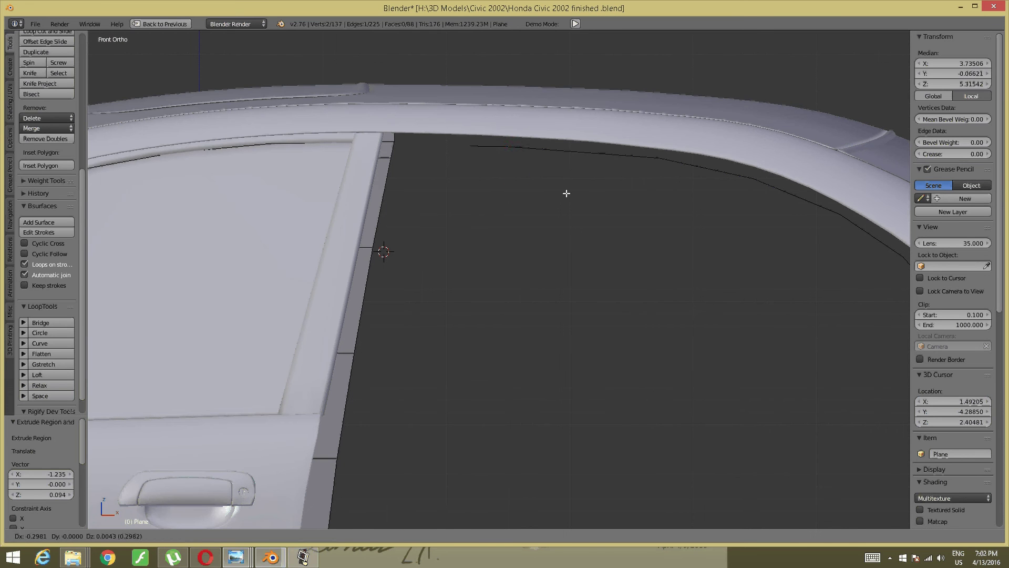
click(566, 193)
mouse_move(577, 195)
middle_down()
mouse_move(578, 207)
mouse_move(594, 191)
mouse_move(670, 250)
mouse_move(635, 249)
mouse_move(636, 361)
middle_up()
scroll(594, 191, down, 3)
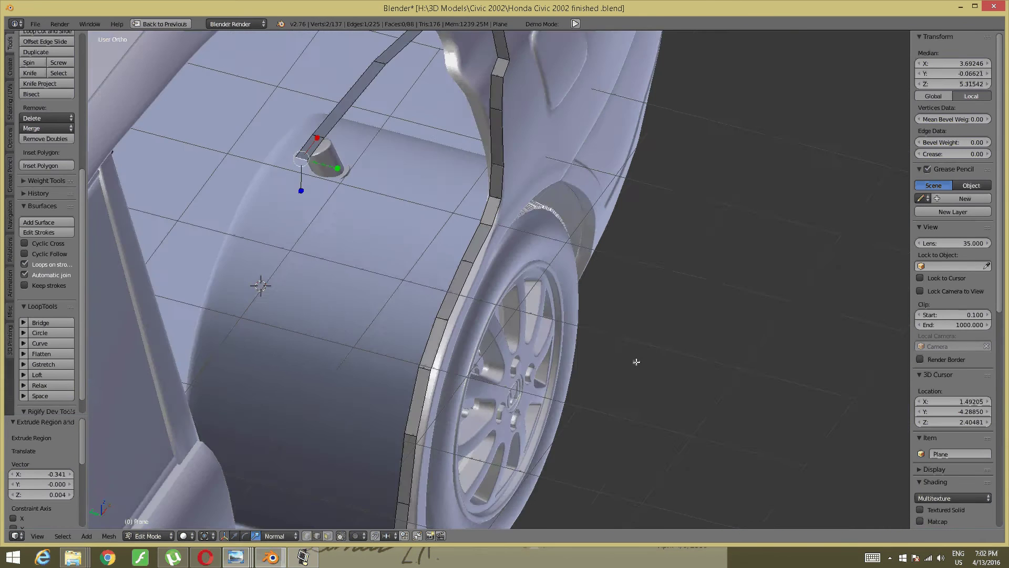
Step: Move the strip edge beside the door opening 0.049 inward along Y with the Translate manipulator
scroll(100, 296, up, 2)
scroll(99, 295, up, 3)
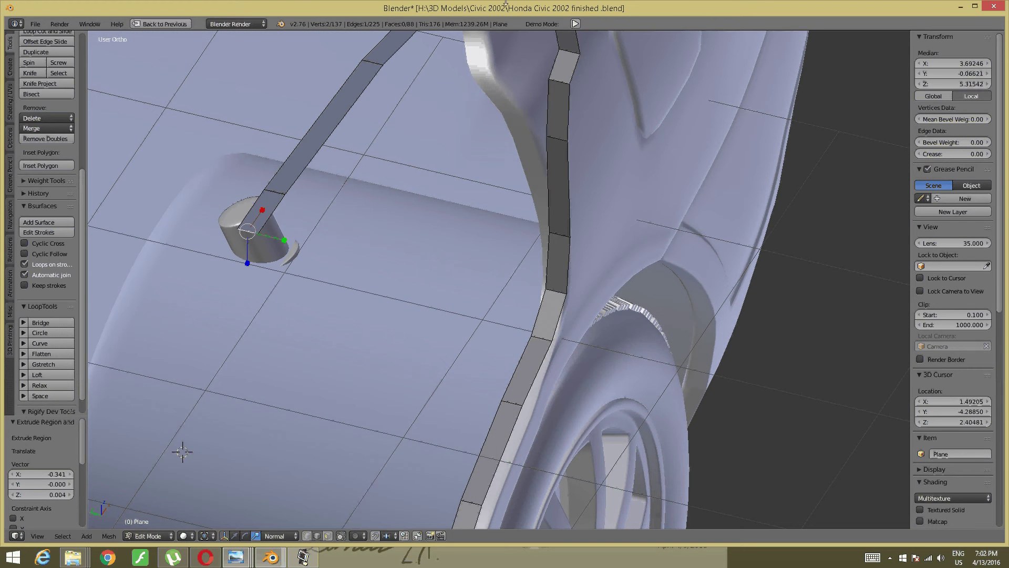
mouse_move(473, 210)
middle_down()
mouse_move(351, 213)
mouse_move(413, 321)
middle_up()
key(g)
click(421, 321)
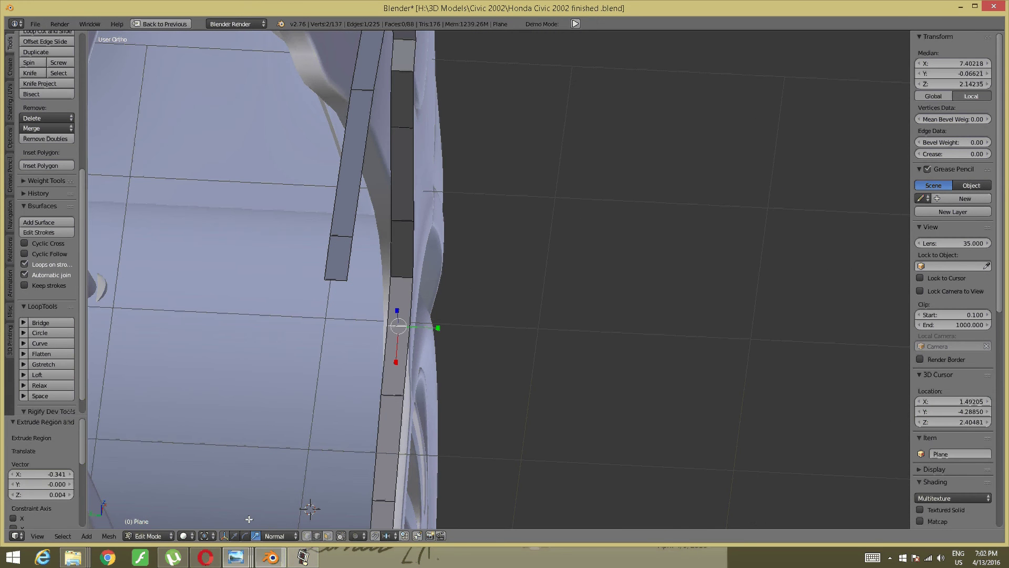
mouse_move(235, 557)
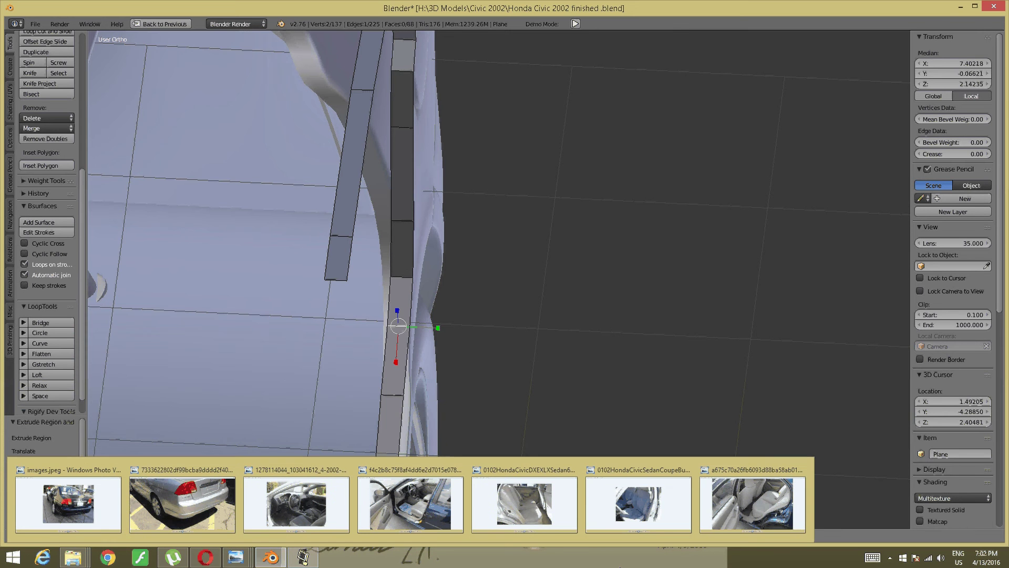
click(233, 536)
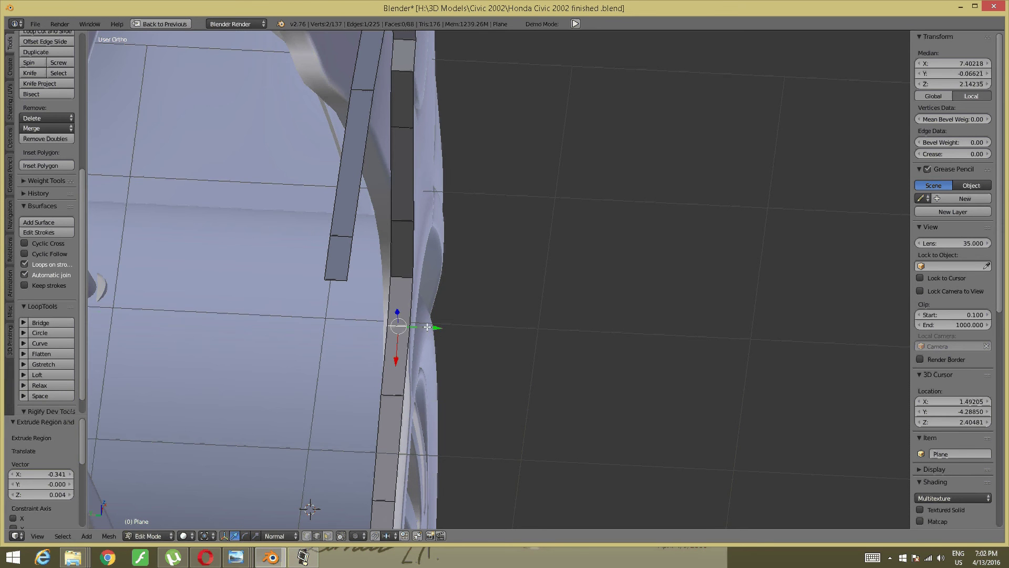
drag(427, 332, 416, 329)
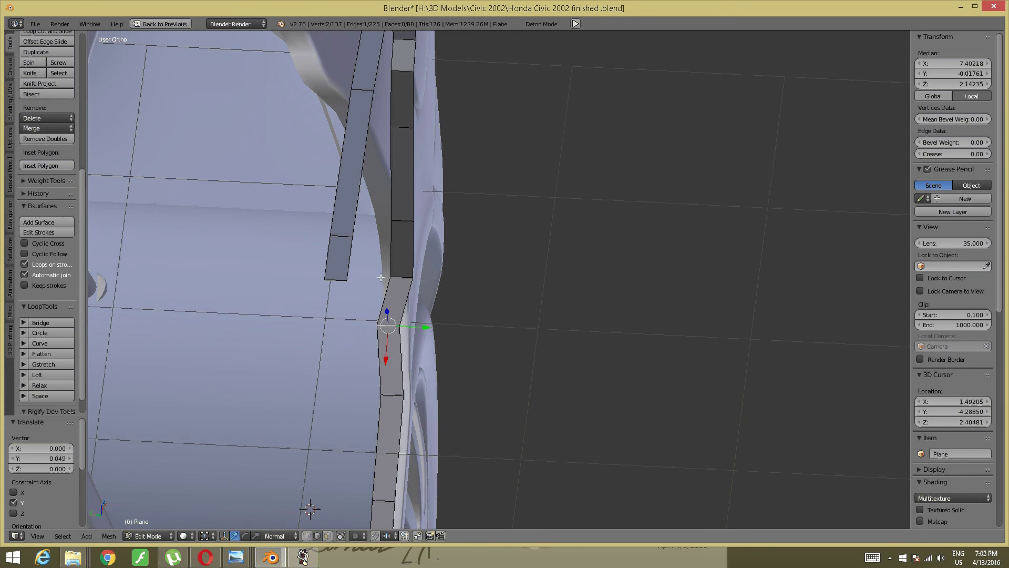
Step: Slide the next edge up further inward and set the transform orientation to Global
right_click(421, 278)
click(428, 274)
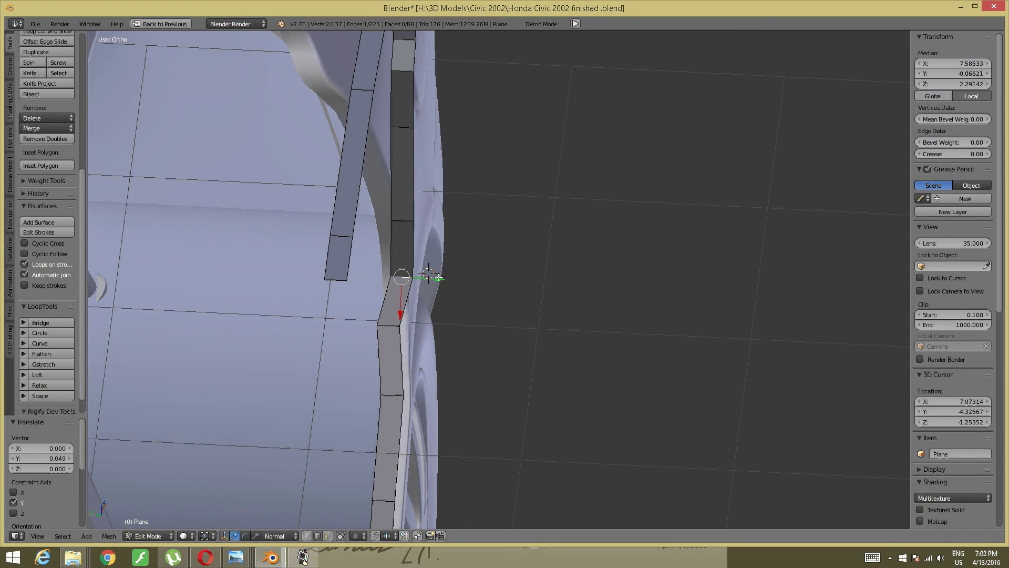
drag(433, 281, 418, 278)
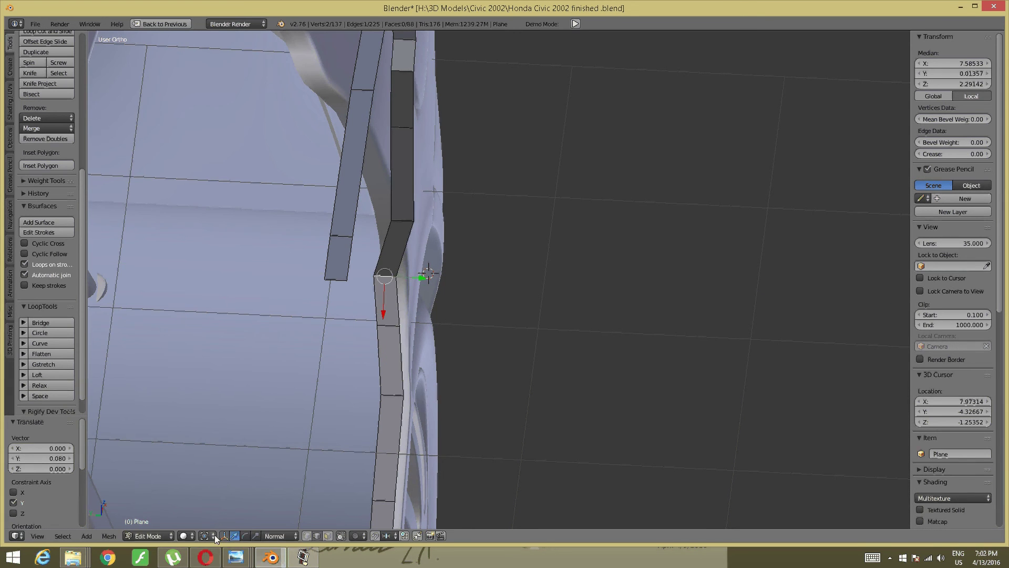
click(279, 536)
mouse_move(443, 374)
middle_down()
mouse_move(417, 354)
mouse_move(386, 255)
mouse_move(378, 270)
mouse_move(443, 286)
mouse_move(444, 338)
mouse_move(351, 345)
middle_up()
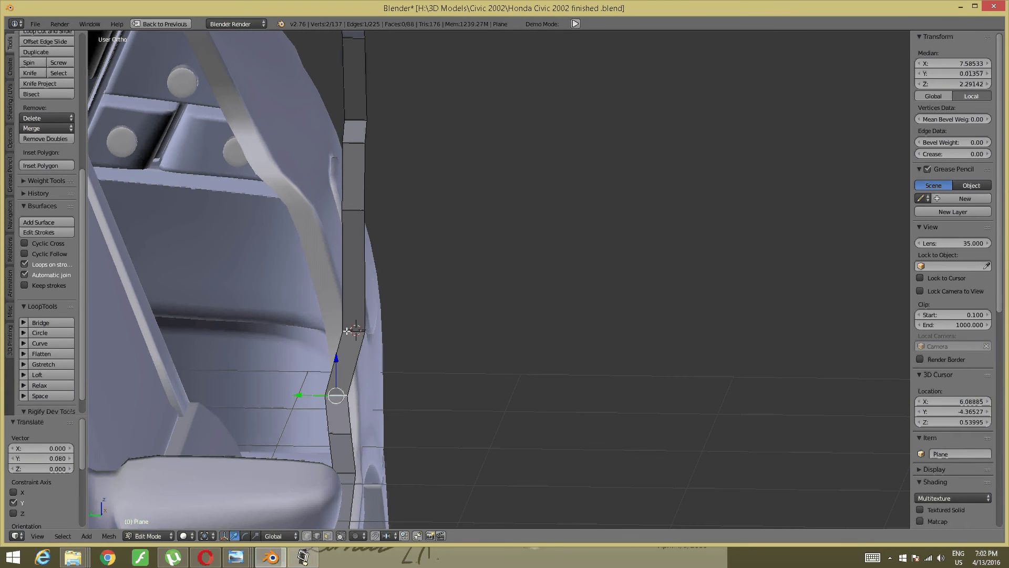
Step: Nudge the next strip vertex inward along Y, then pan down the strip
click(354, 332)
drag(332, 332, 301, 334)
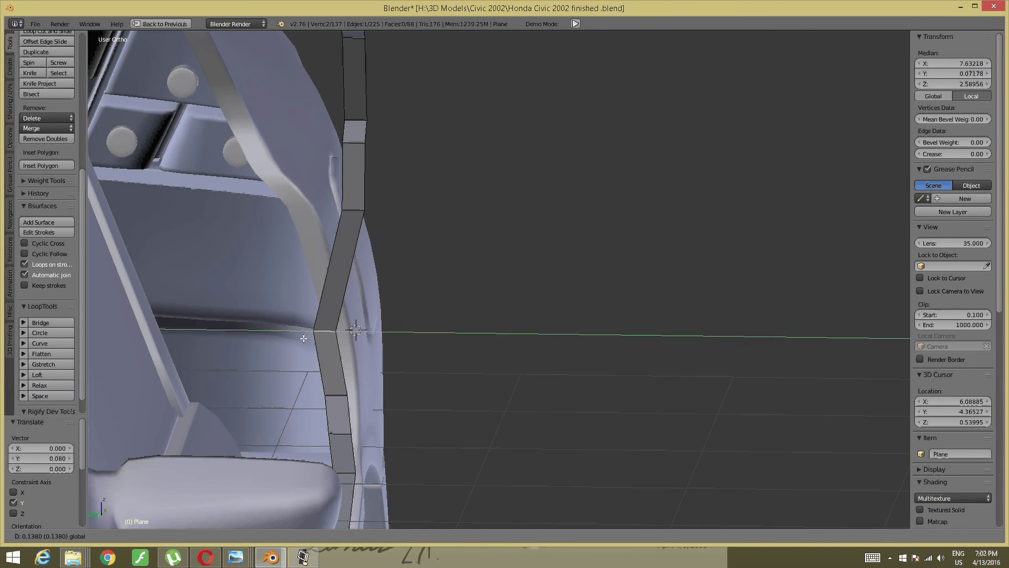
key(g)
key(y)
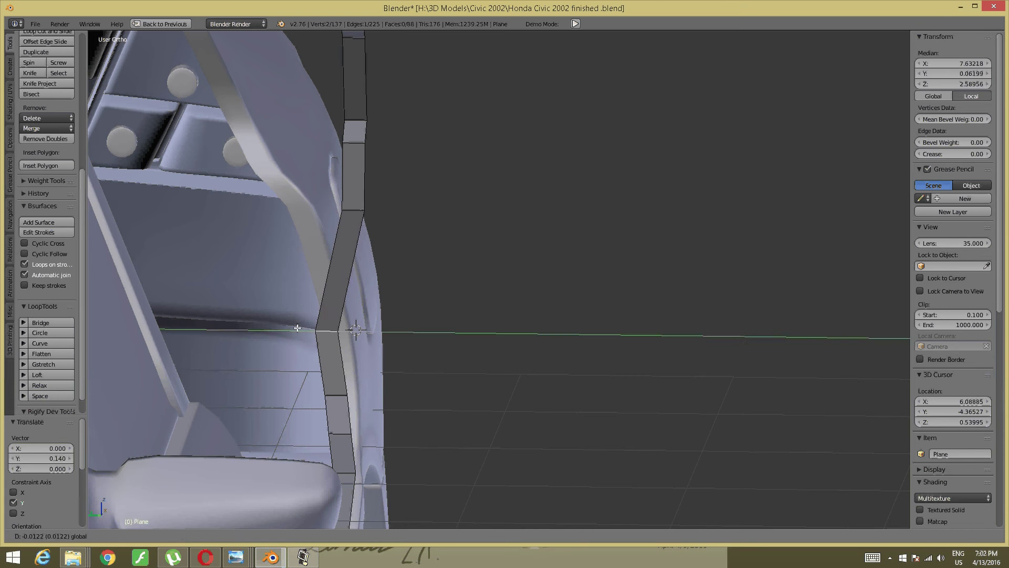
click(299, 336)
shift+middle_drag(298, 336, 343, 395)
shift+scroll(342, 395, down, 3)
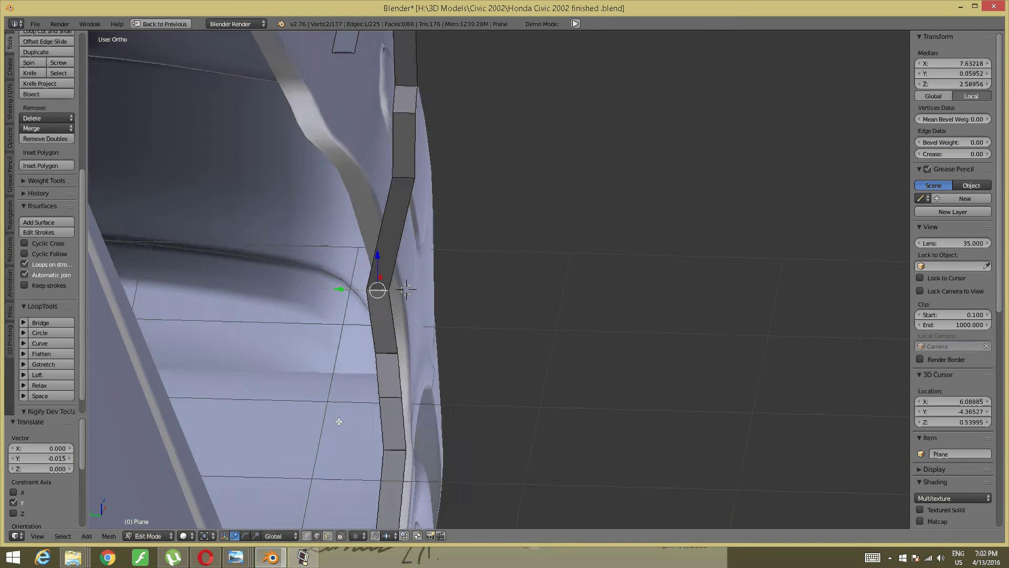
shift+scroll(347, 397, down, 1)
shift+scroll(357, 399, down, 1)
Step: Shift a lower vertex along Y, then the next vertex up by 0.295
right_click(372, 402)
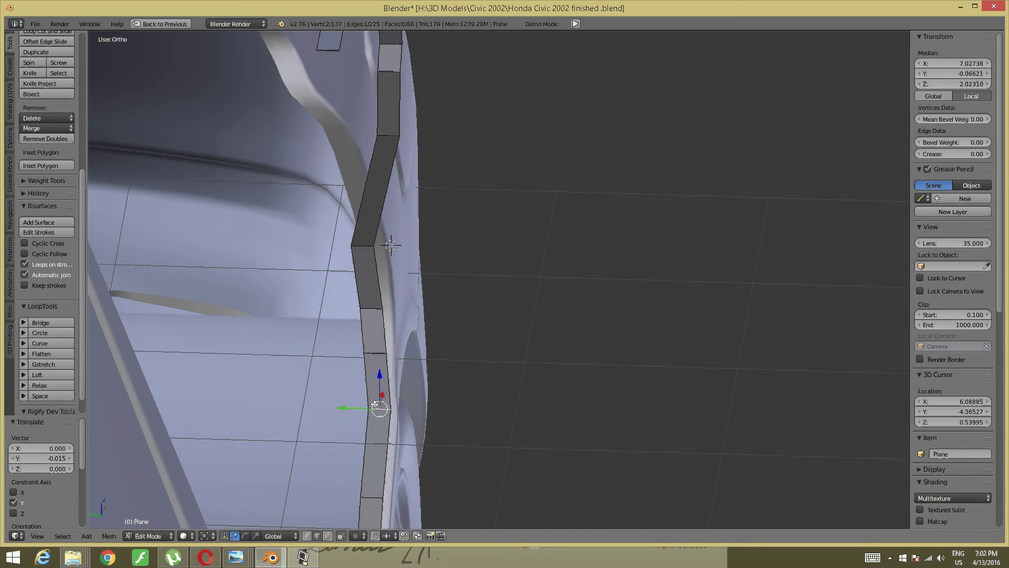
key(g)
key(y)
click(368, 406)
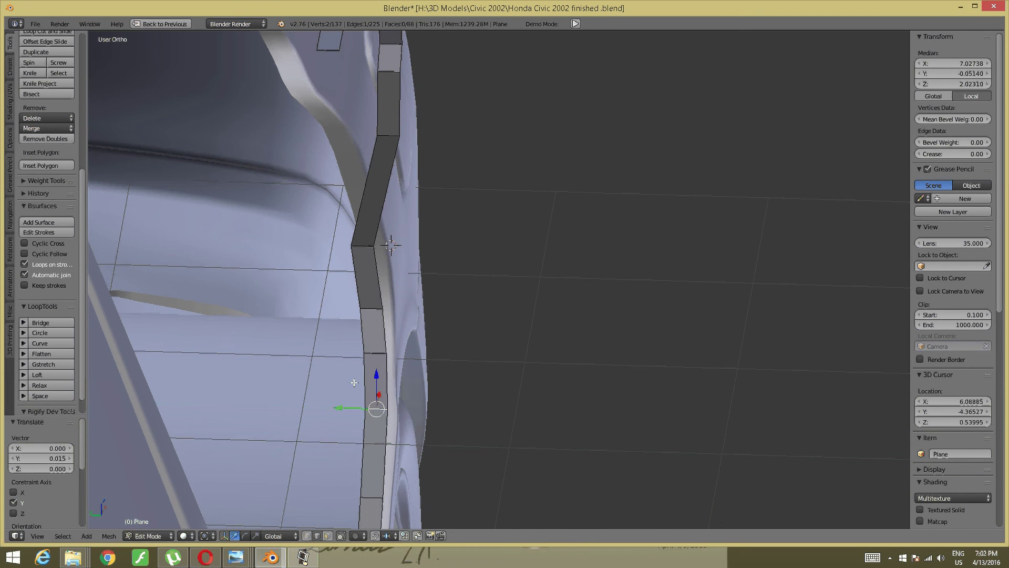
shift+scroll(389, 276, up, 5)
right_click(390, 276)
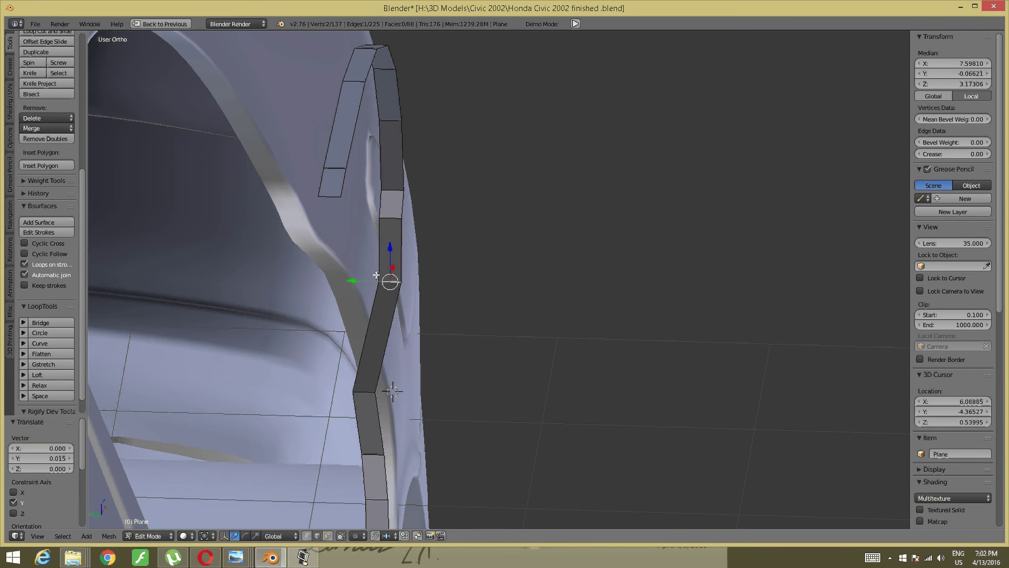
key(g)
key(y)
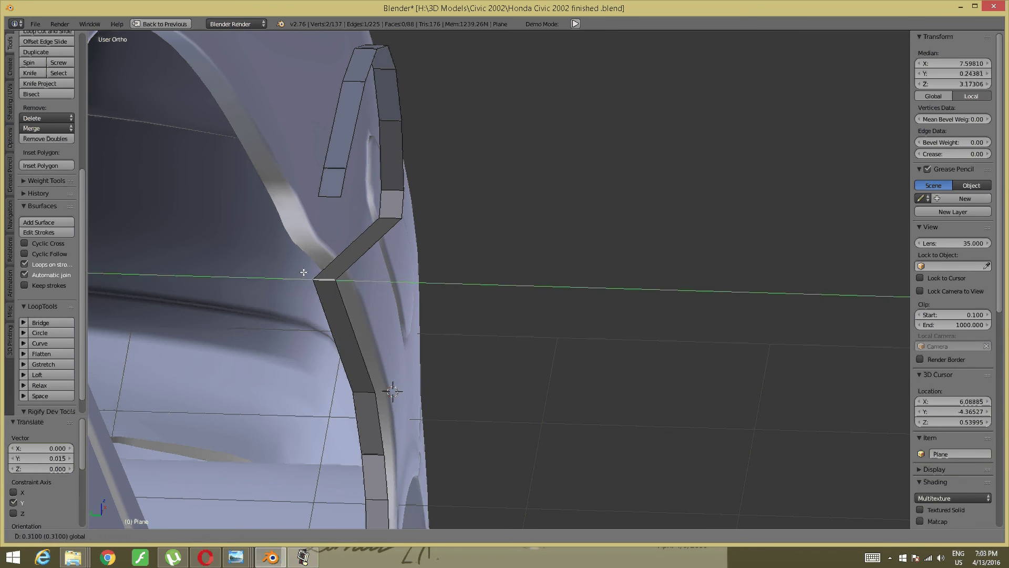
click(303, 274)
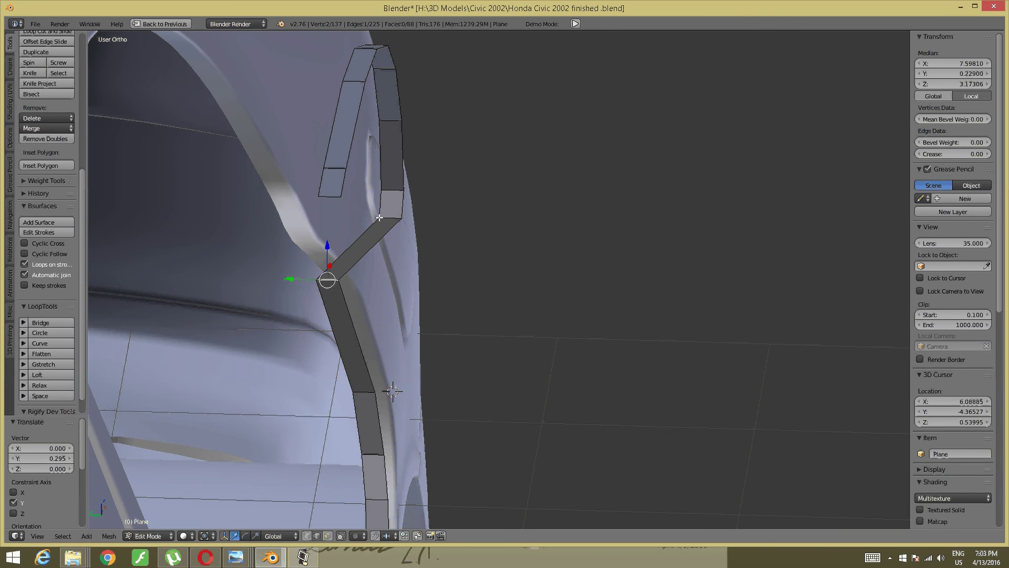
Step: Move the higher corner vertex along Y and select the strip's top corner vertex
key(g)
click(370, 217)
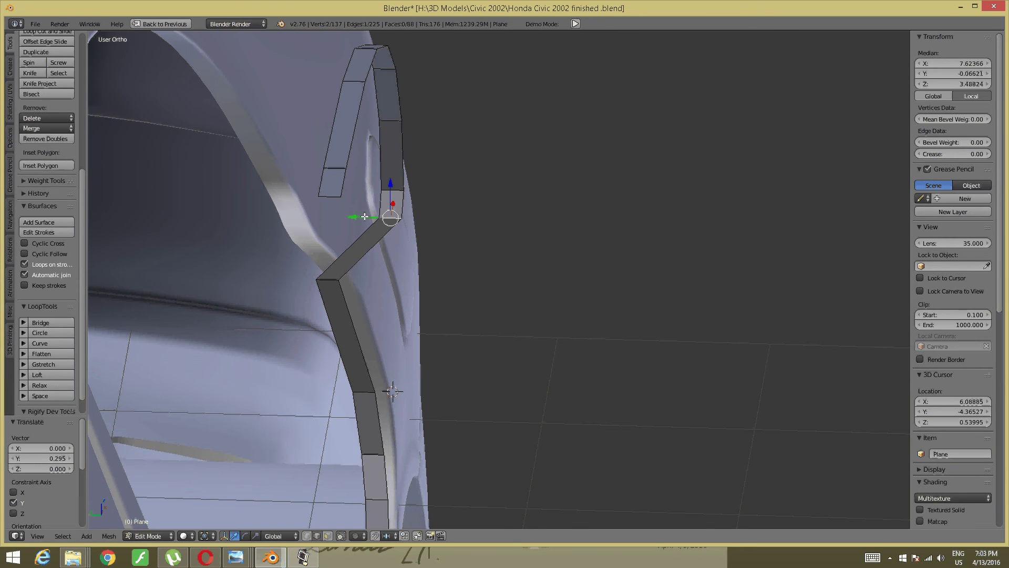
key(g)
key(y)
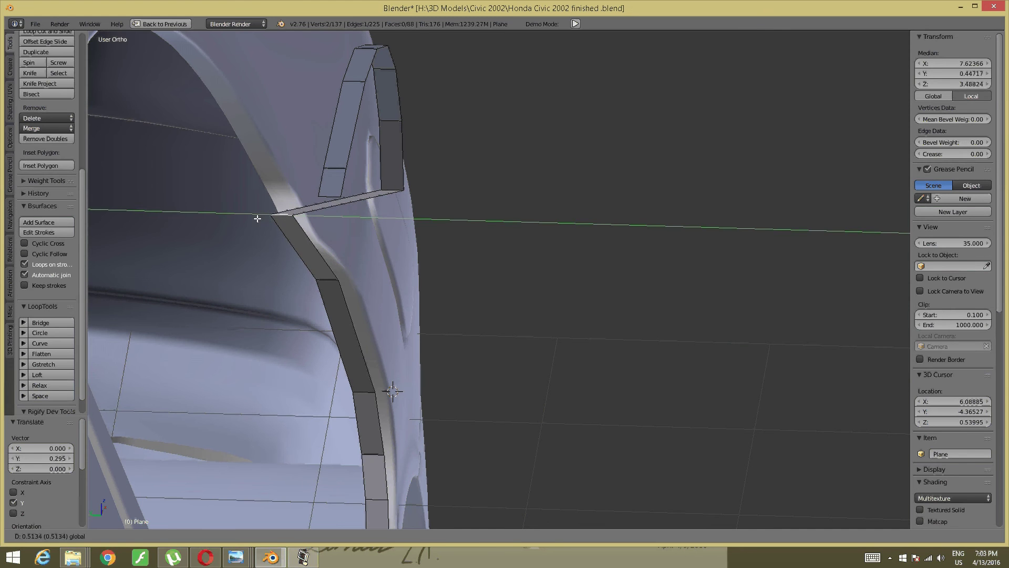
click(256, 218)
right_click(385, 185)
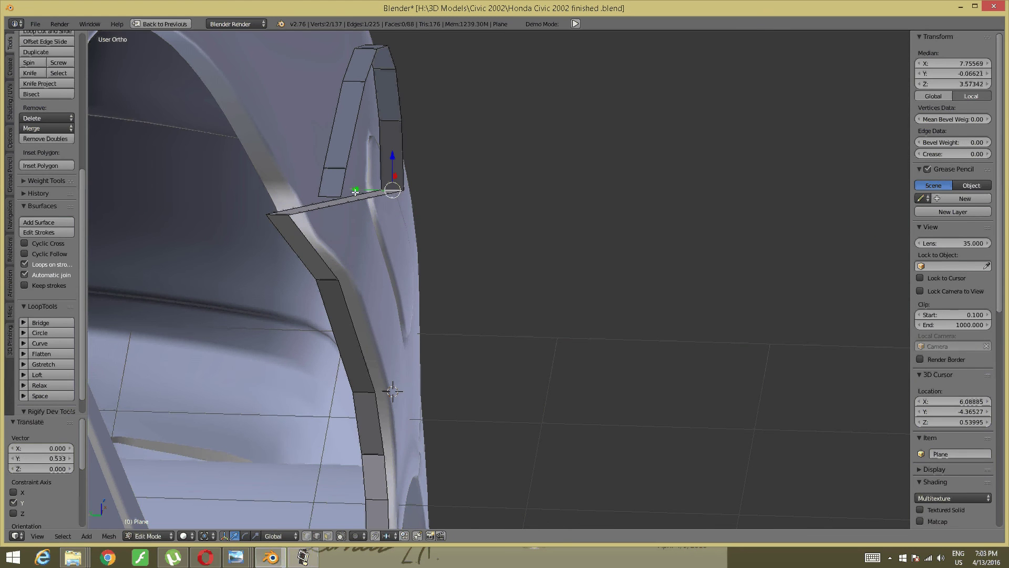
mouse_move(262, 241)
middle_down()
mouse_move(234, 249)
mouse_move(340, 295)
mouse_move(418, 296)
middle_up()
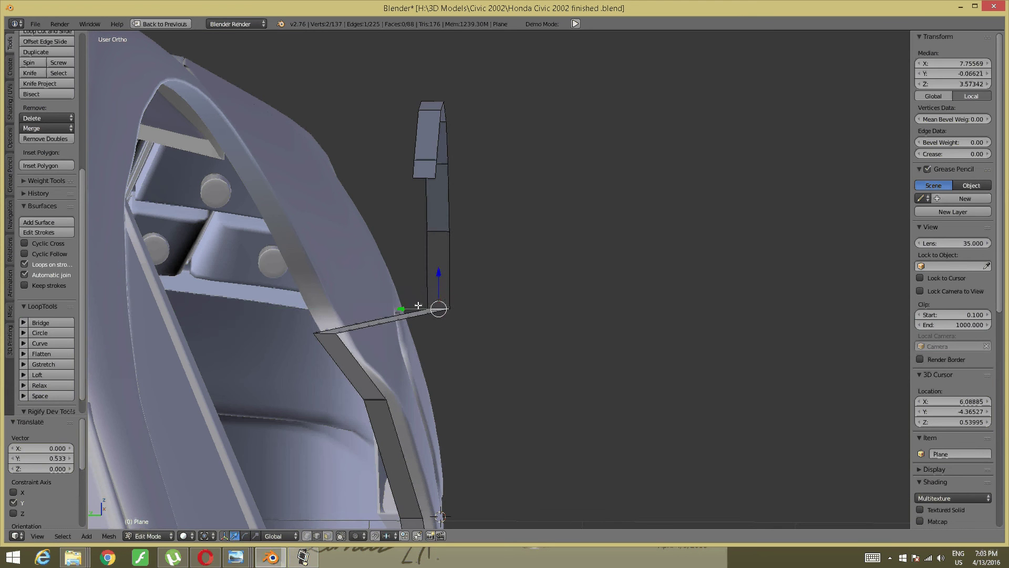
Step: Move the selected strip vertex 0.609 along Y
key(g)
key(y)
click(288, 280)
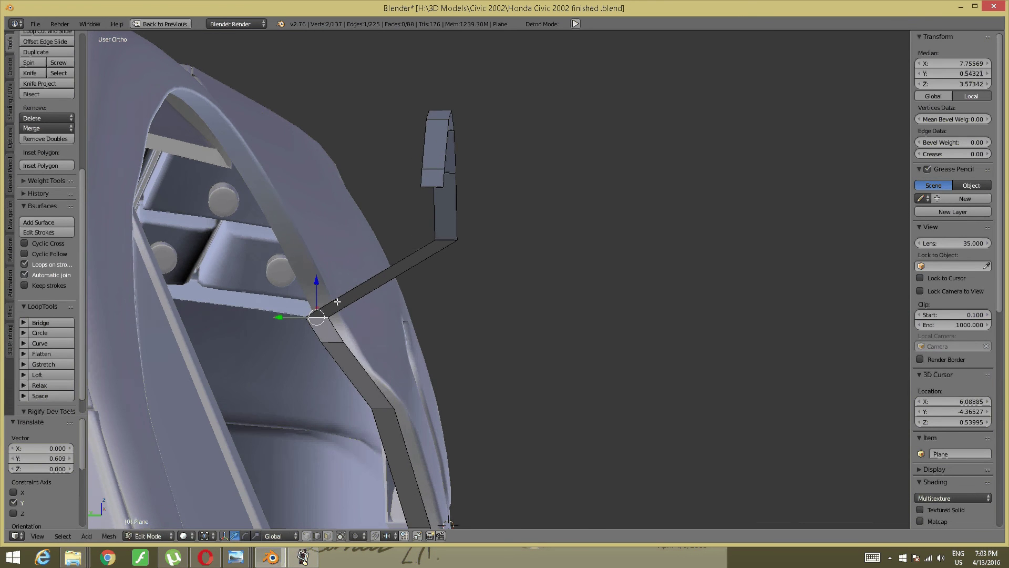
middle_drag(288, 281, 558, 332)
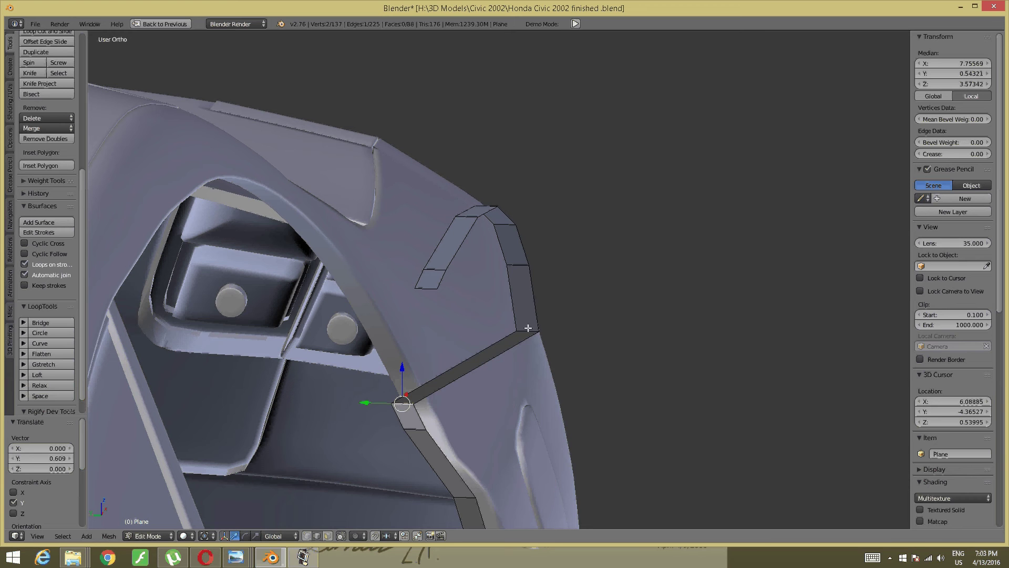
Step: Shift the strip's corner vertex back along Y
right_click(529, 328)
key(g)
key(y)
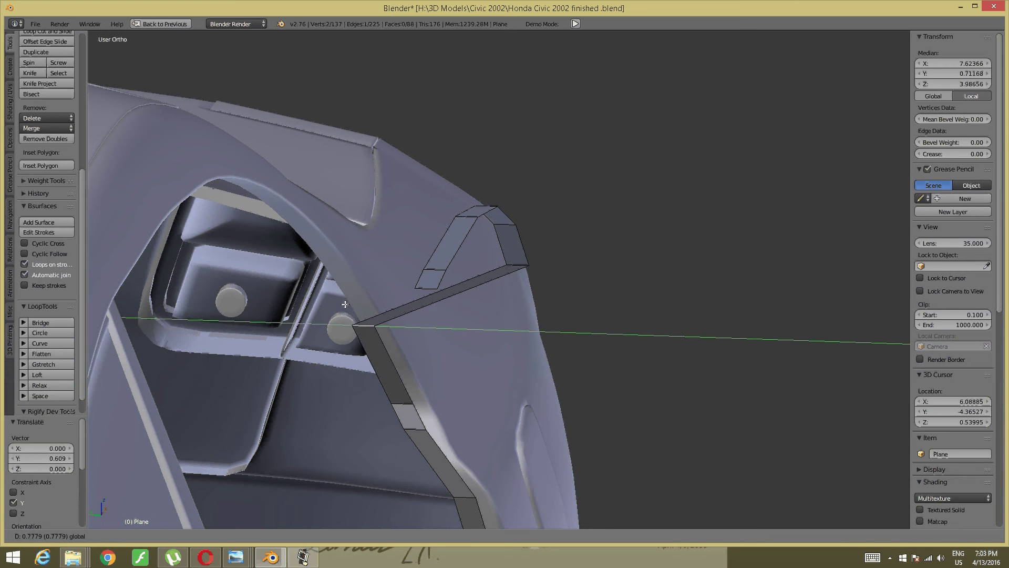
click(345, 309)
click(303, 558)
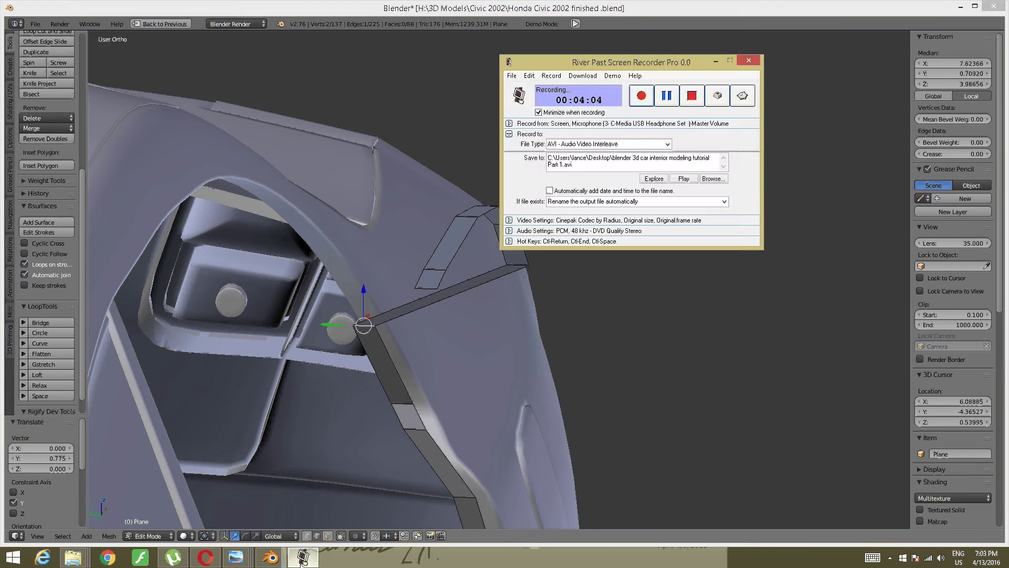
click(303, 558)
middle_drag(473, 298, 516, 289)
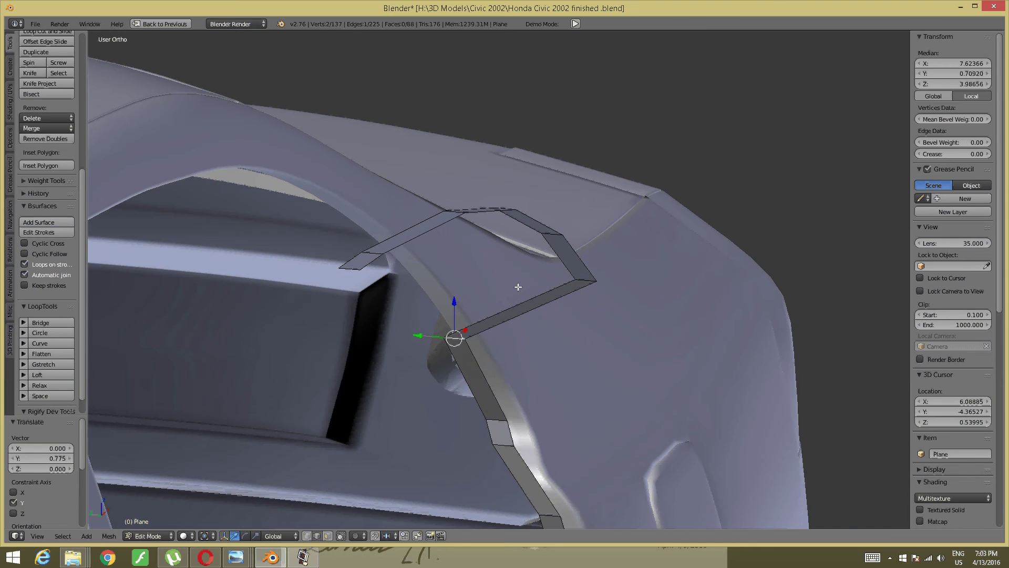
Step: Move the strip's upper corner vertex along Y, then fine-tune its Y position
right_click(583, 280)
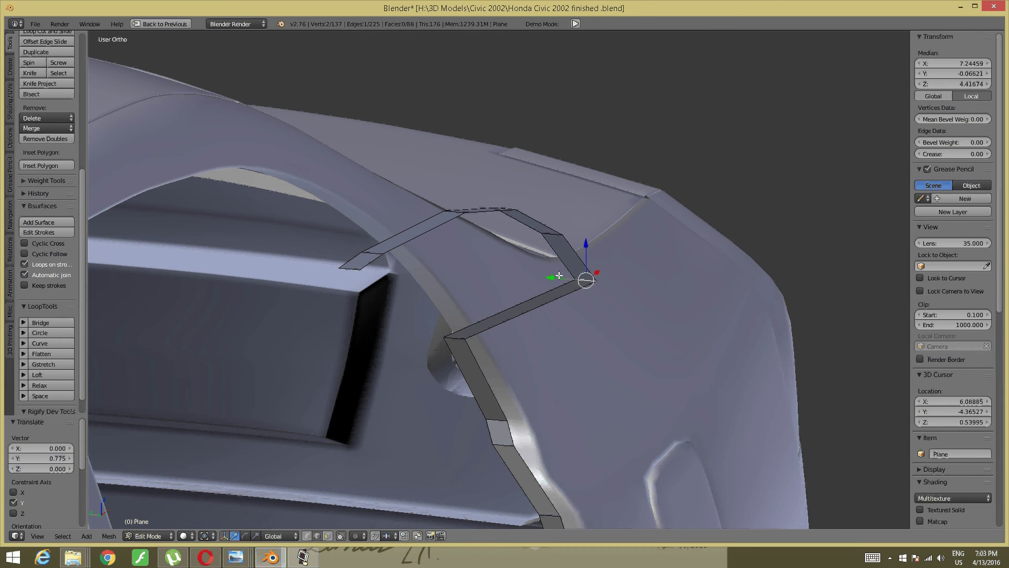
key(g)
key(y)
click(447, 271)
mouse_move(447, 271)
middle_down()
mouse_move(338, 330)
mouse_move(352, 402)
middle_up()
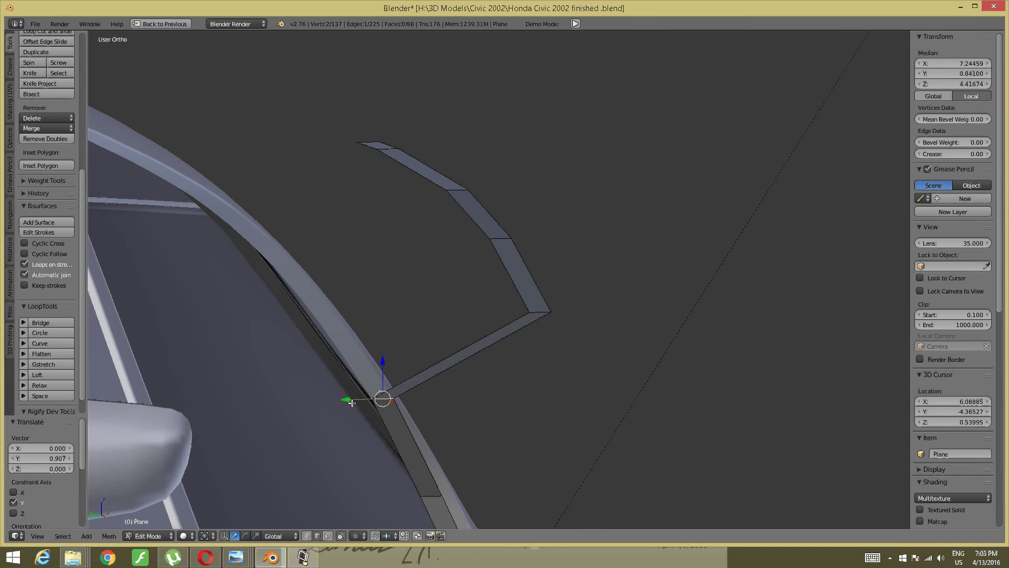
key(g)
key(y)
click(349, 399)
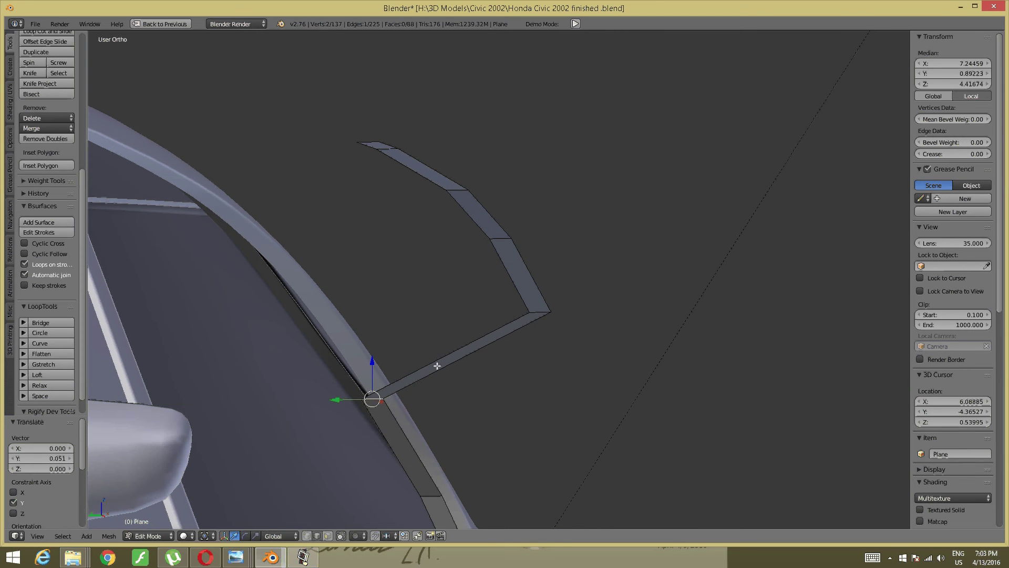
Step: Slide another corner vertex inward along Y with a small follow-up shift
right_click(534, 311)
mouse_move(533, 311)
middle_down()
mouse_move(390, 342)
mouse_move(408, 331)
middle_up()
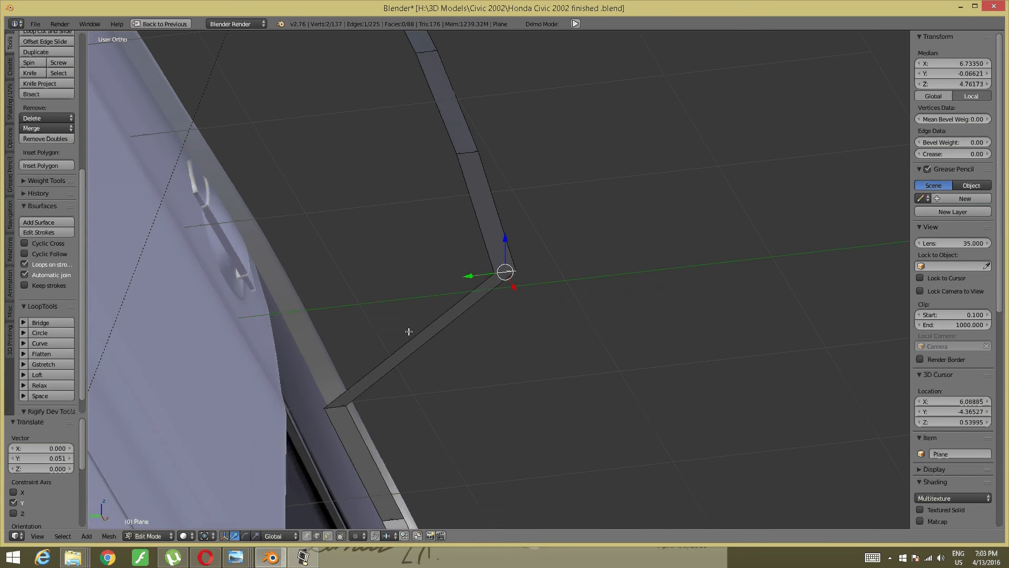
drag(469, 273, 361, 296)
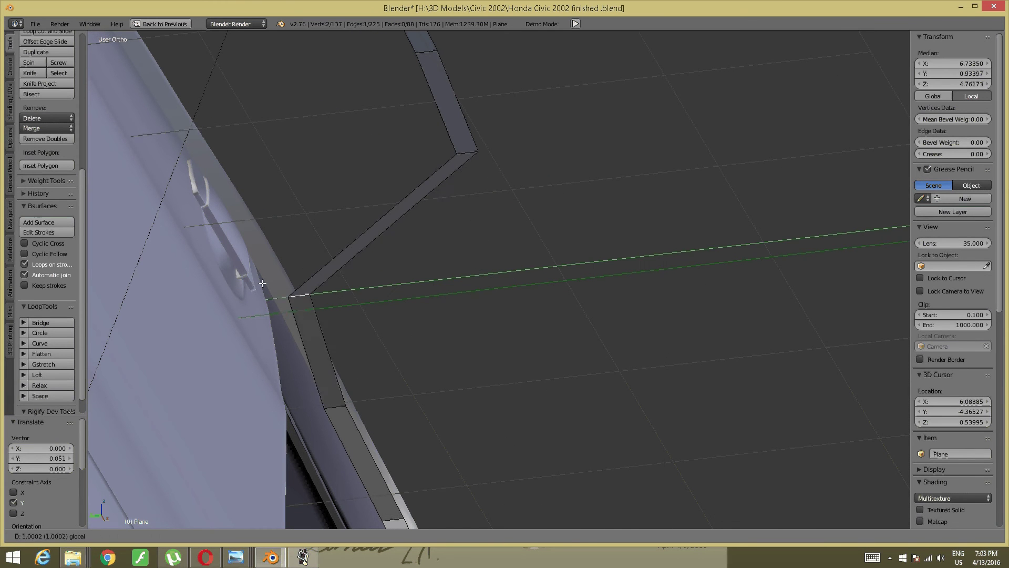
mouse_move(361, 296)
middle_down()
mouse_move(306, 300)
mouse_move(371, 295)
mouse_move(394, 431)
middle_up()
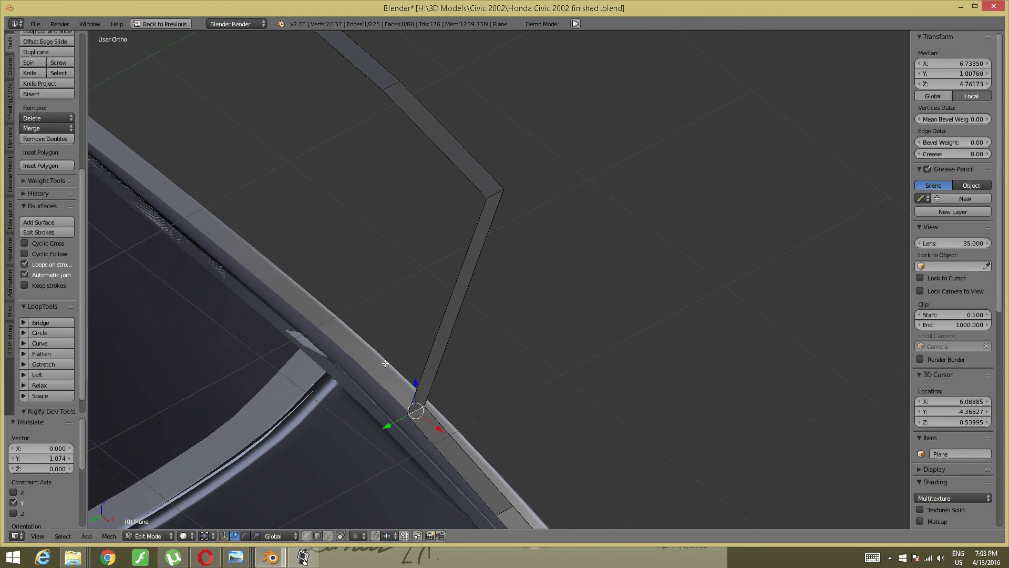
key(g)
key(y)
click(388, 423)
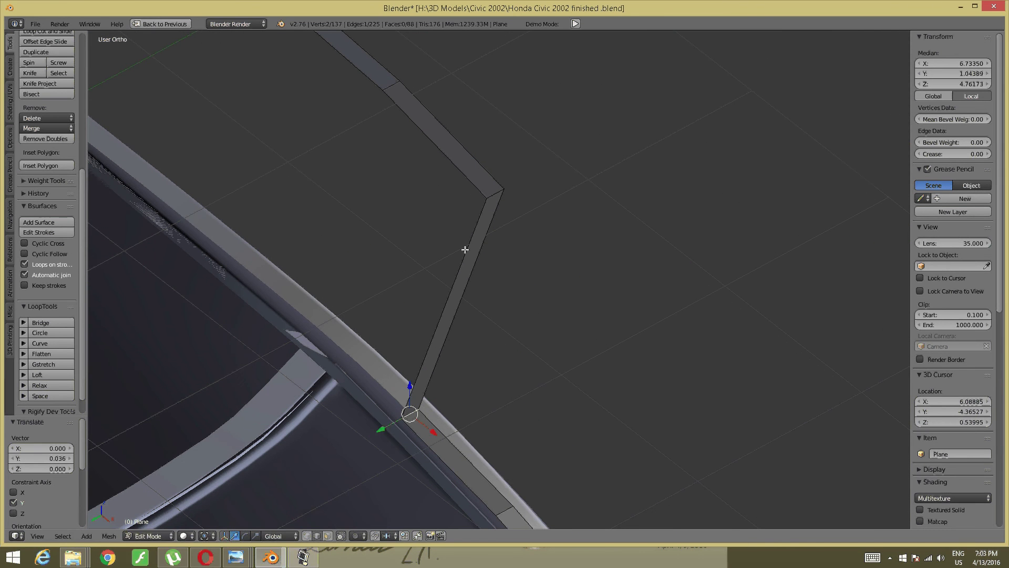
Step: Pull the strip's top corner vertex back along Y
right_click(486, 192)
middle_drag(487, 192, 390, 286)
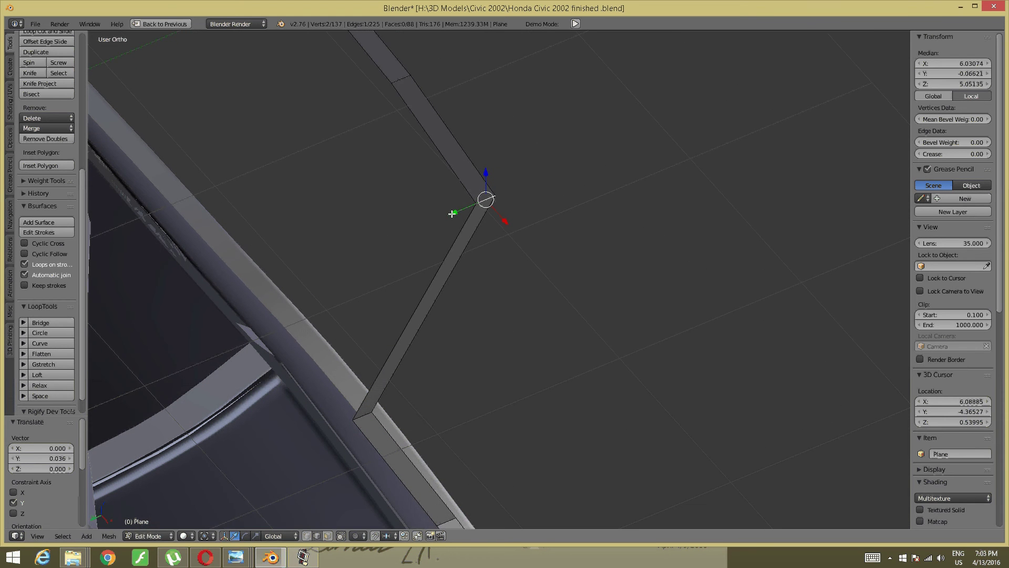
mouse_move(454, 212)
mouse_down()
mouse_move(214, 279)
mouse_move(289, 251)
mouse_up()
mouse_move(290, 252)
middle_down()
mouse_move(446, 354)
mouse_move(410, 342)
mouse_move(435, 266)
middle_up()
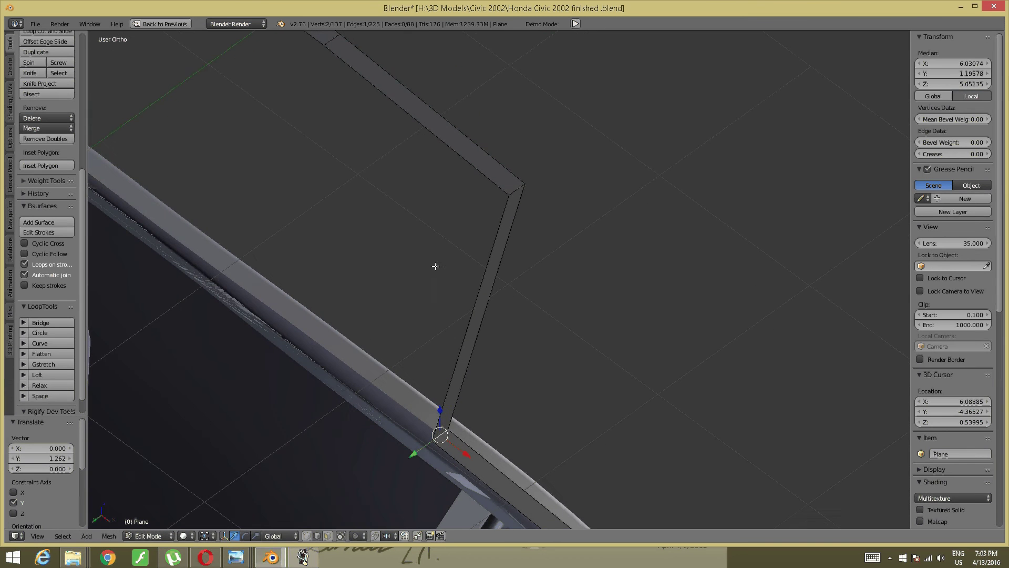
right_click(508, 187)
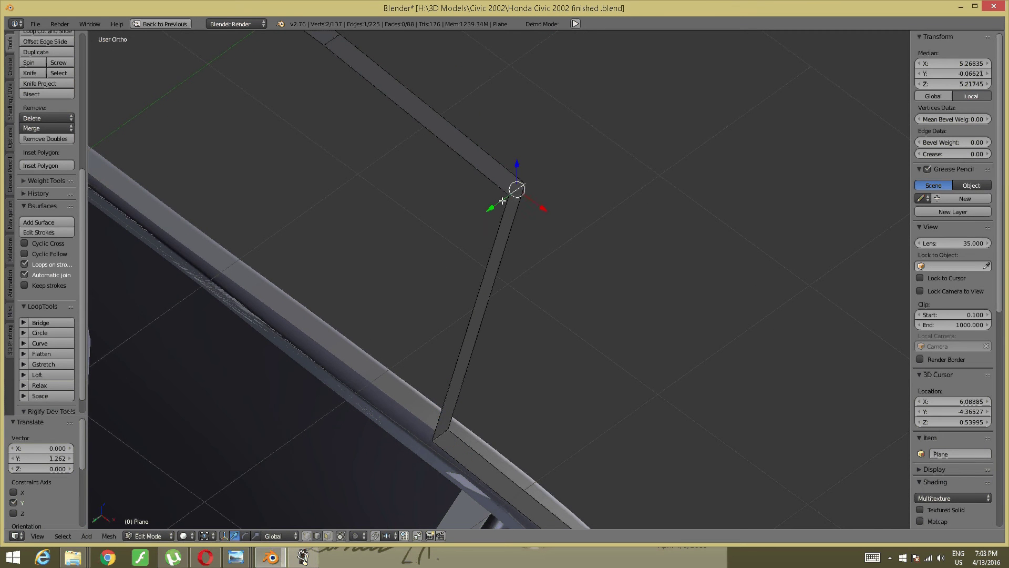
key(g)
key(y)
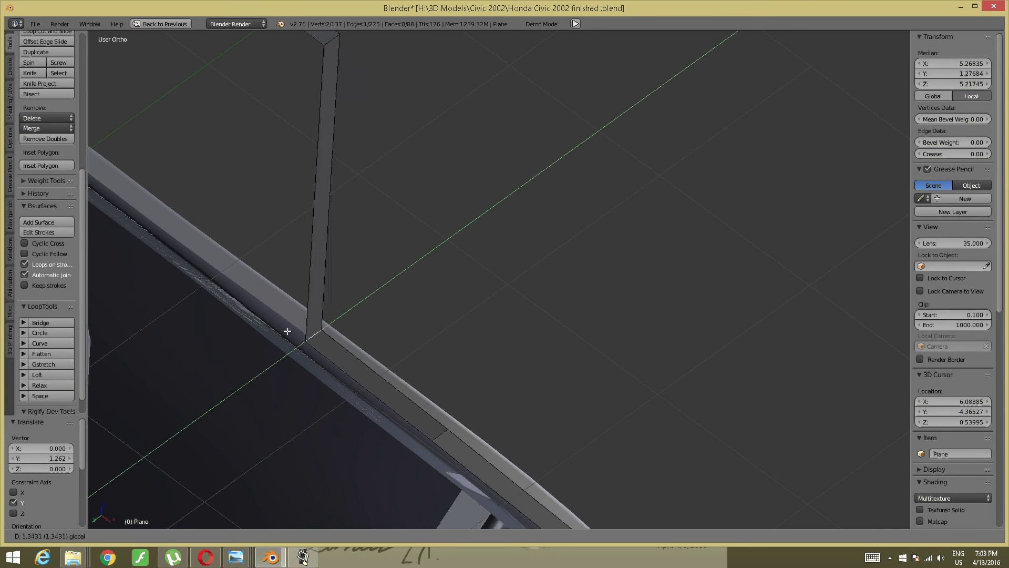
click(285, 333)
Step: Move the upright piece's top edge along Y, with a small extra adjustment
shift+middle_drag(284, 333, 510, 266)
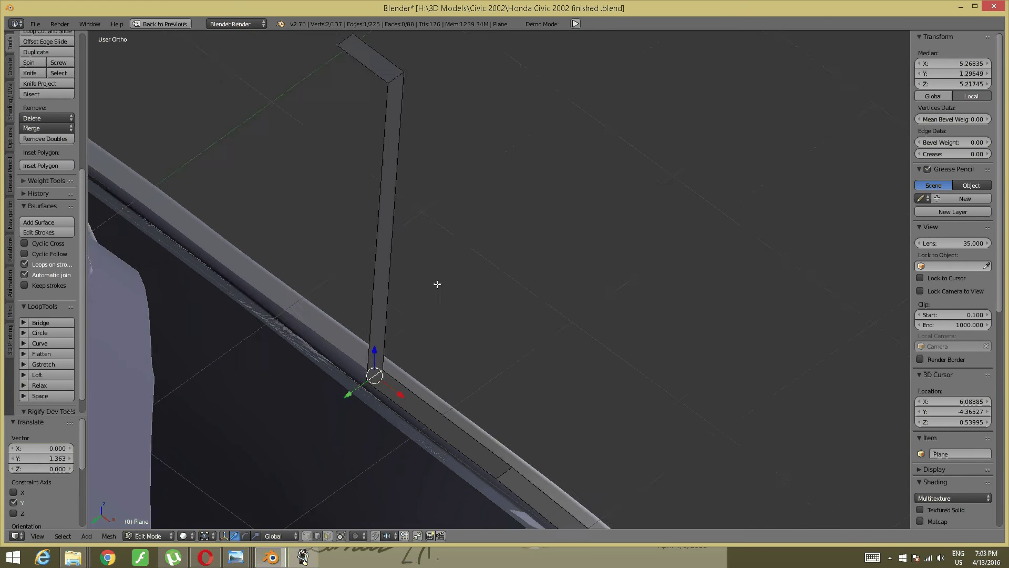
right_click(496, 161)
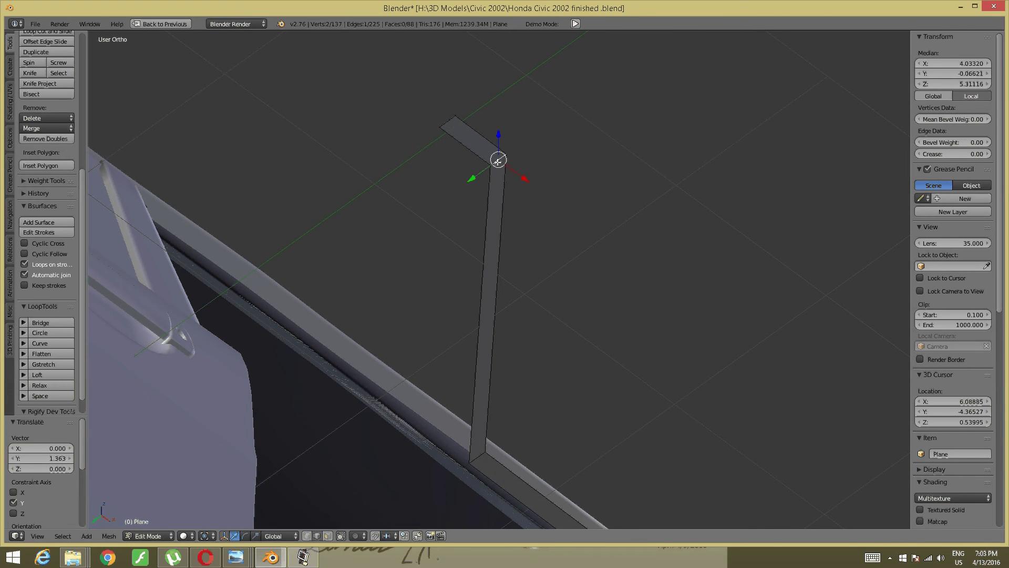
key(g)
key(y)
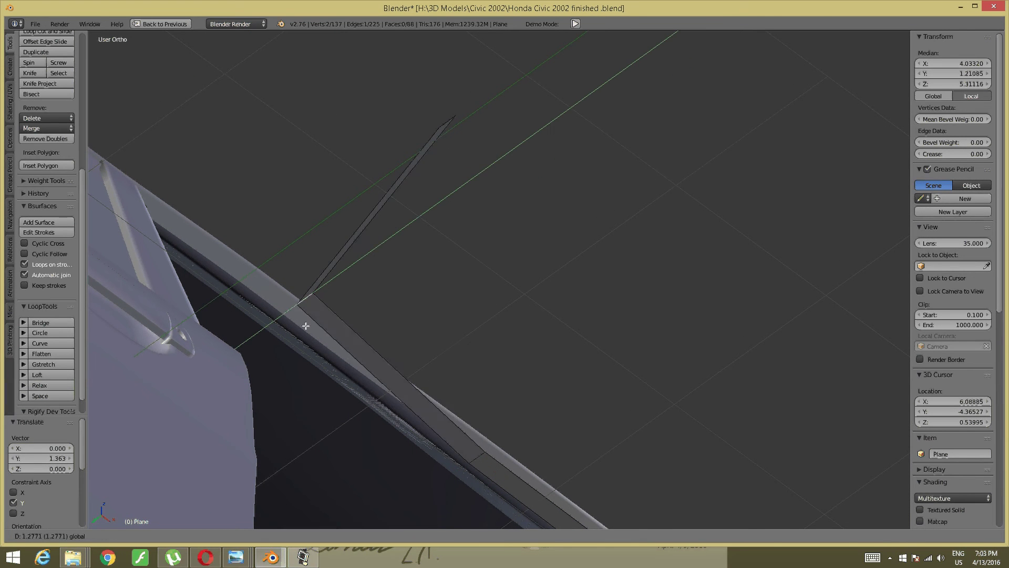
click(285, 337)
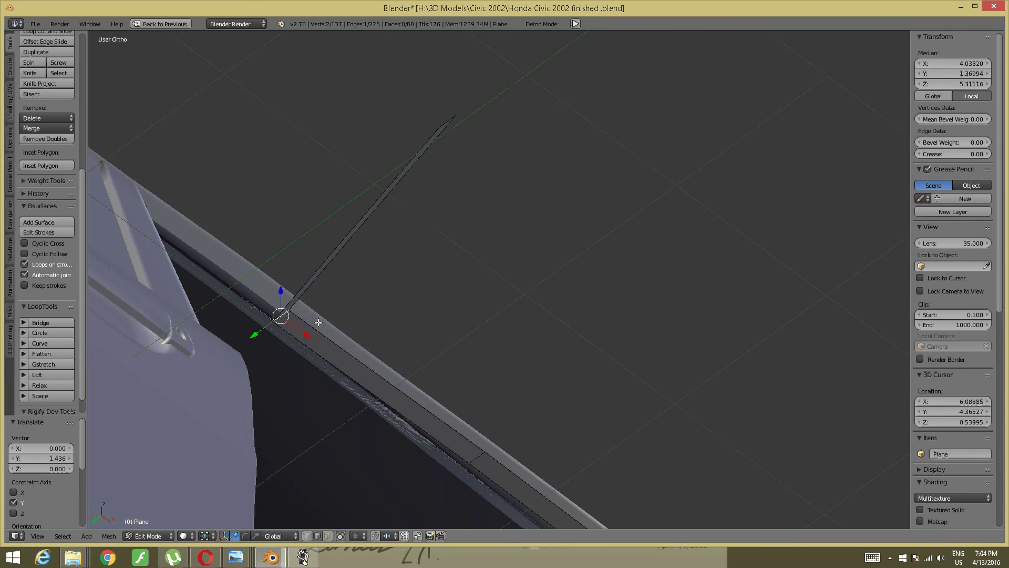
middle_drag(284, 337, 286, 305)
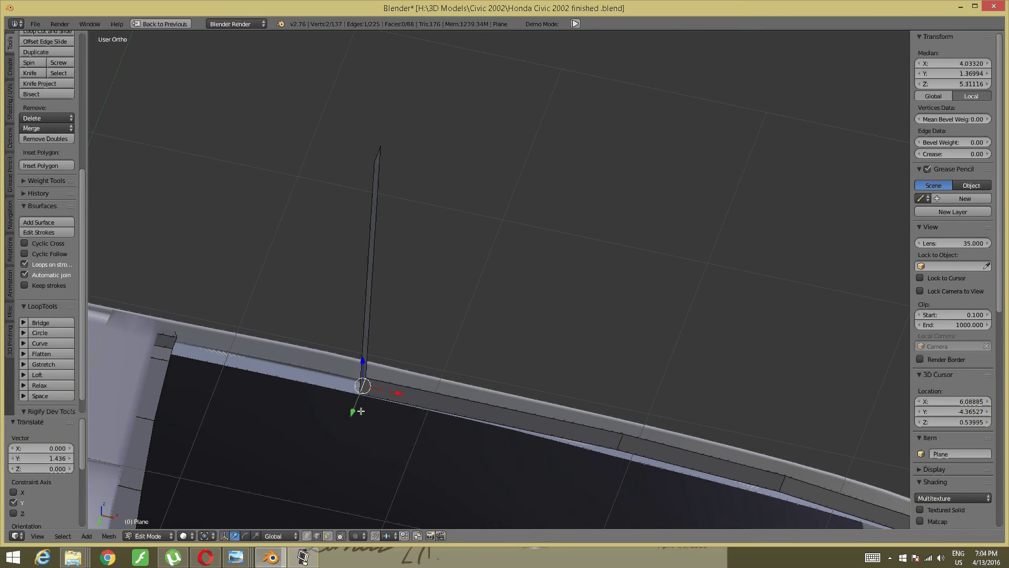
key(g)
key(y)
click(356, 409)
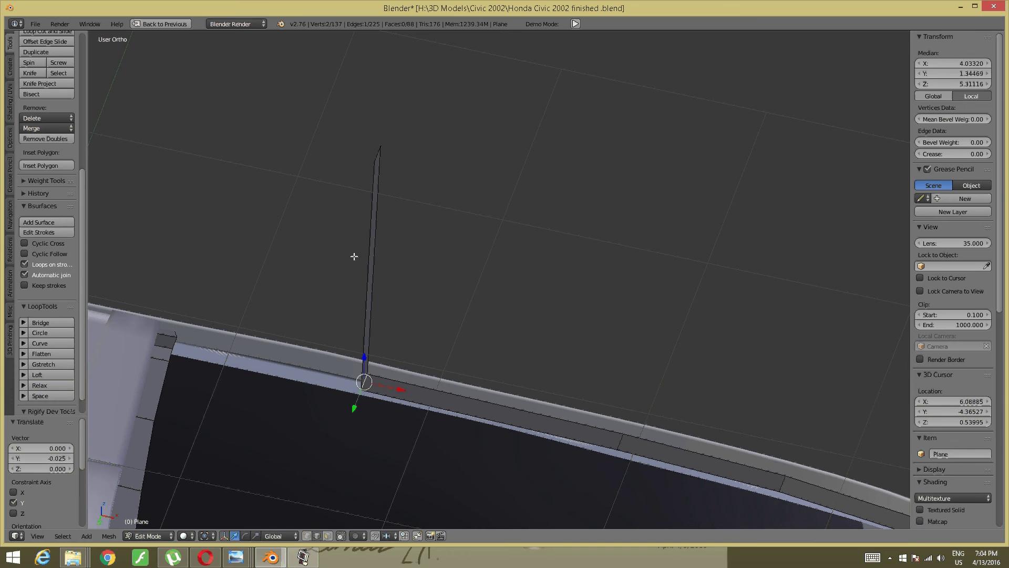
Step: Lower the upright piece's top vertex along Y onto the roof edge
right_click(375, 157)
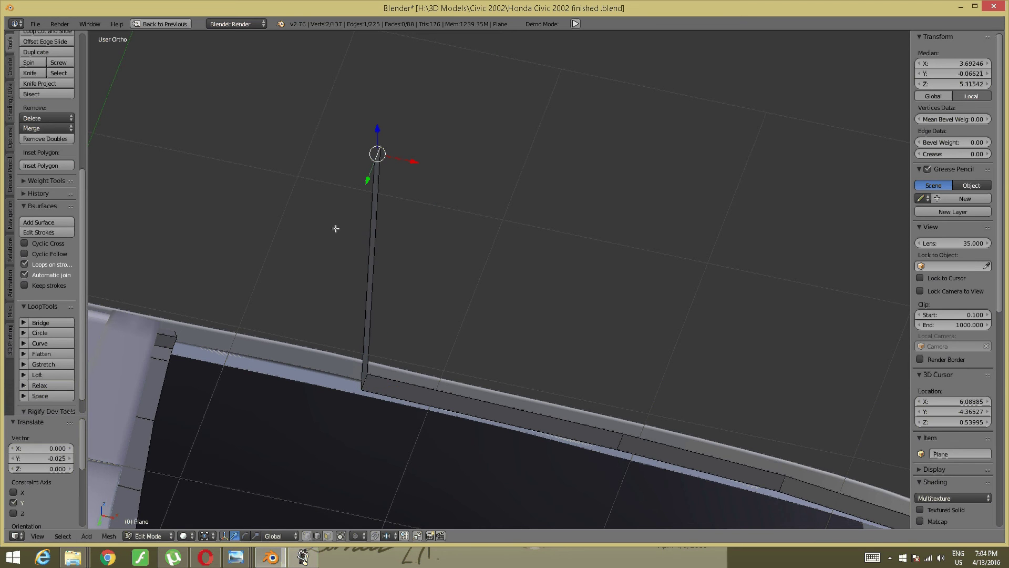
middle_drag(336, 228, 332, 230)
key(g)
key(y)
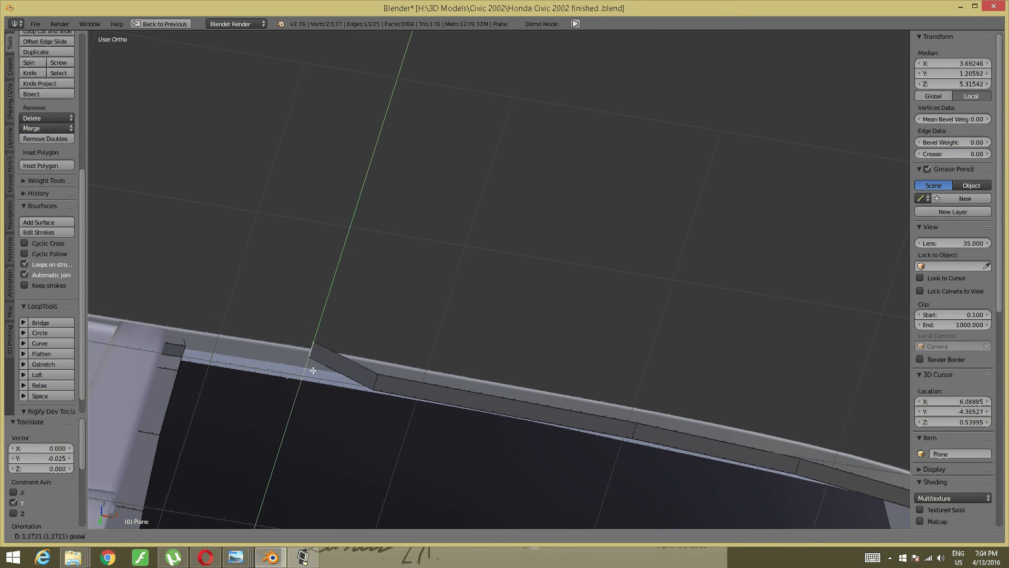
click(308, 387)
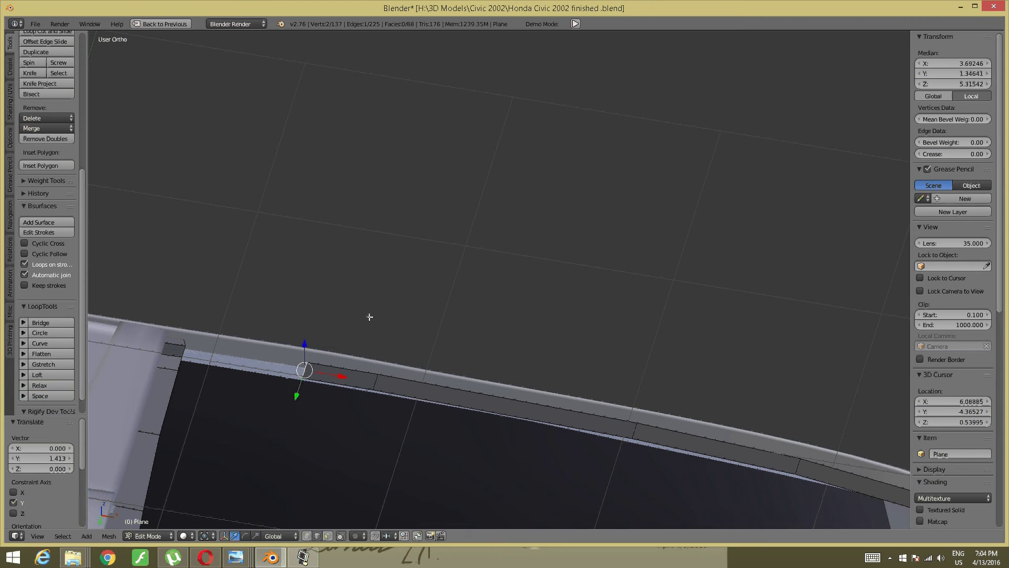
middle_drag(372, 315, 326, 395)
scroll(424, 368, up, 3)
Step: Fill a face between the two edges at the strip corner
mouse_move(430, 349)
middle_down()
mouse_move(388, 315)
mouse_move(389, 338)
mouse_move(424, 229)
middle_up()
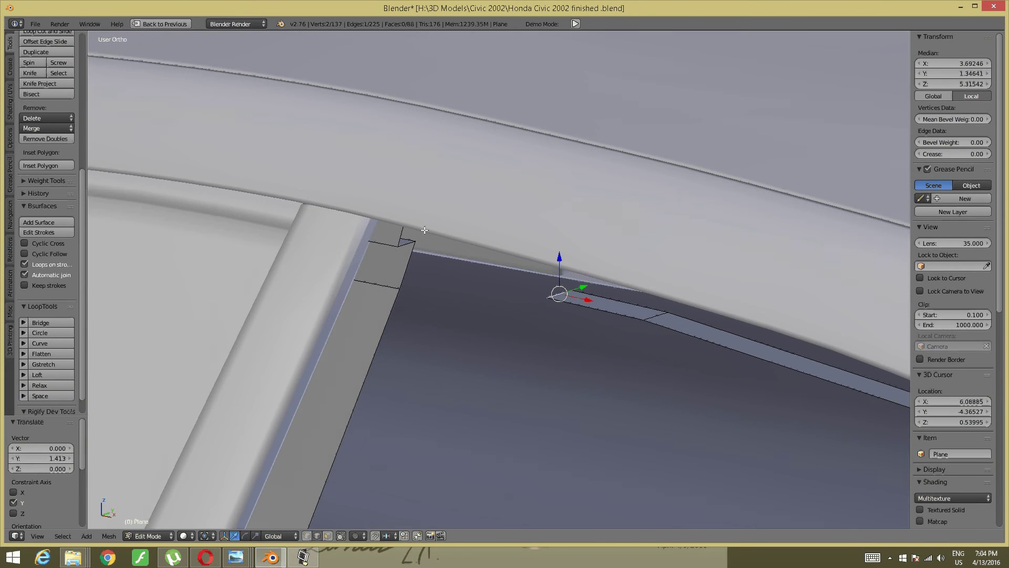
right_click(406, 244)
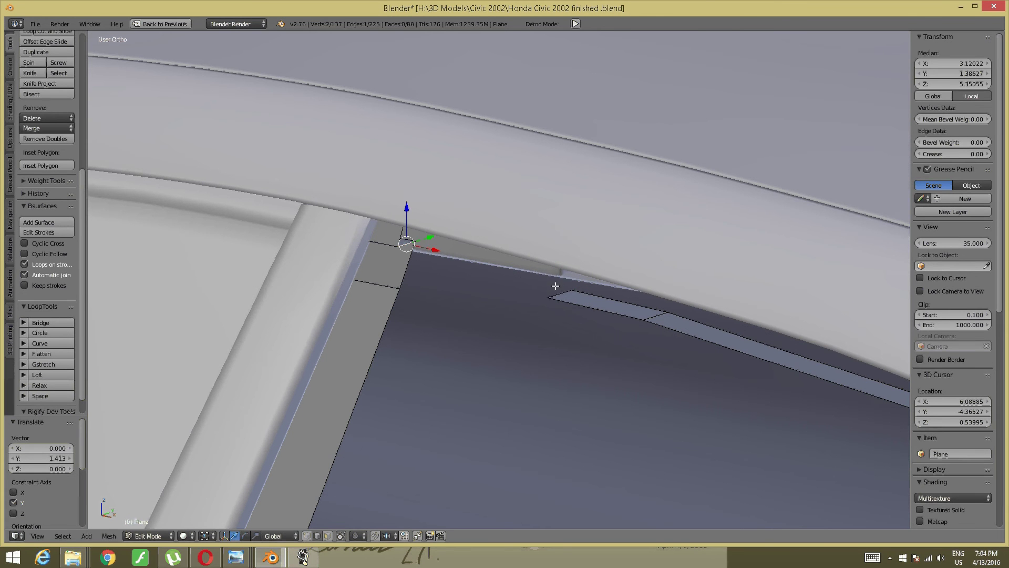
shift+right_click(556, 288)
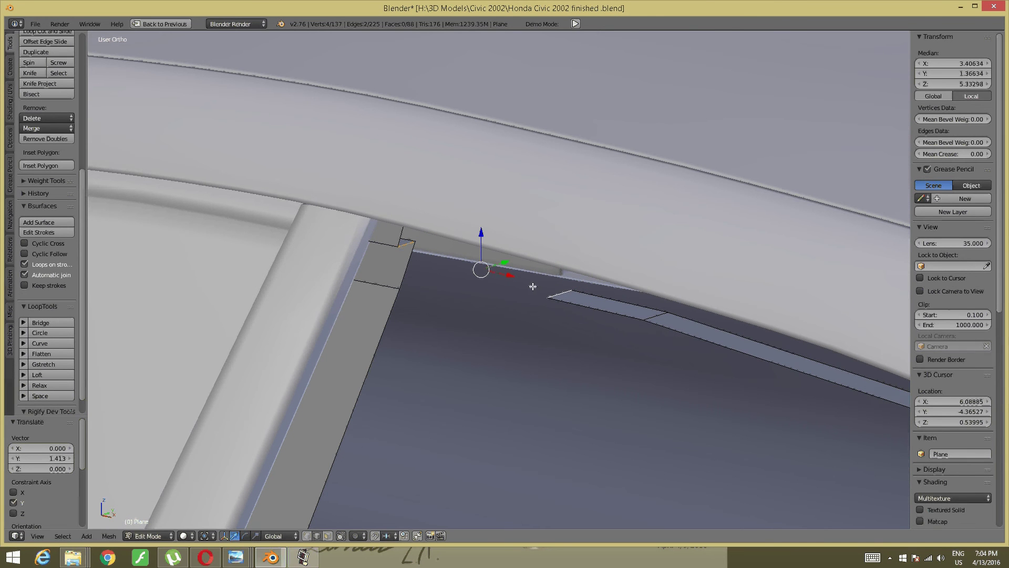
key(f)
Step: Raise one edge of the new face 0.008 along Z, then deselect all
mouse_move(534, 286)
middle_down()
mouse_move(511, 298)
mouse_move(523, 297)
mouse_move(541, 266)
mouse_move(476, 342)
mouse_move(471, 320)
middle_up()
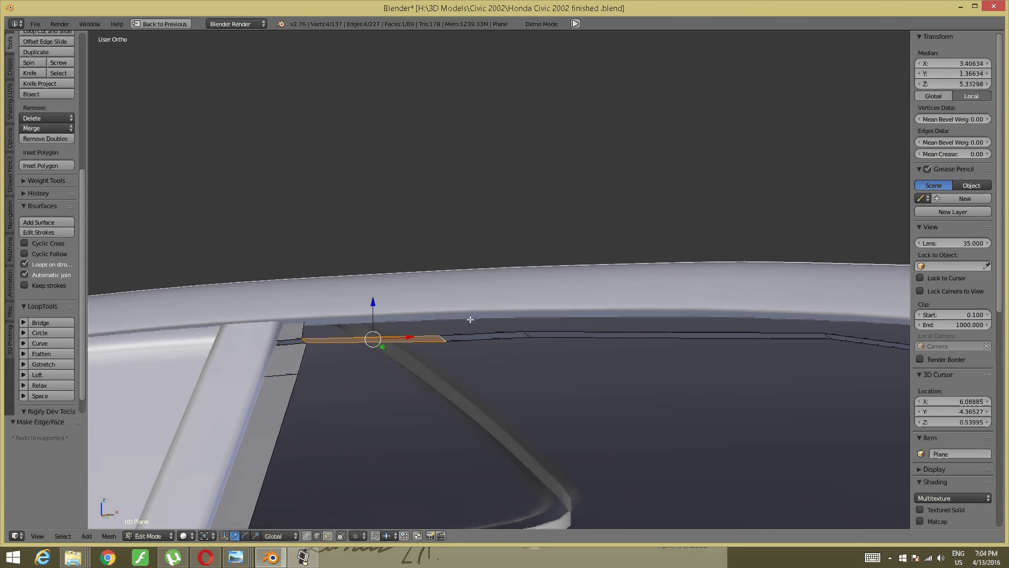
right_click(441, 335)
key(g)
key(z)
click(443, 306)
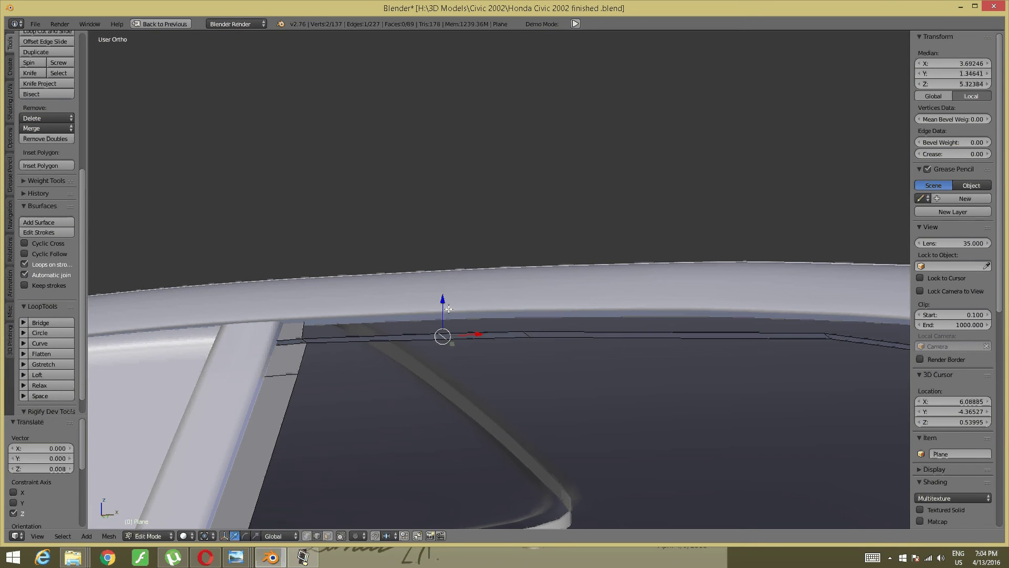
key(a)
mouse_move(444, 306)
middle_down()
mouse_move(453, 330)
mouse_move(515, 231)
mouse_move(606, 233)
mouse_move(577, 284)
middle_up()
Step: Frame the rear wheel and sill, then add a first loop cut across the sill strip
scroll(546, 277, up, 4)
scroll(506, 313, up, 3)
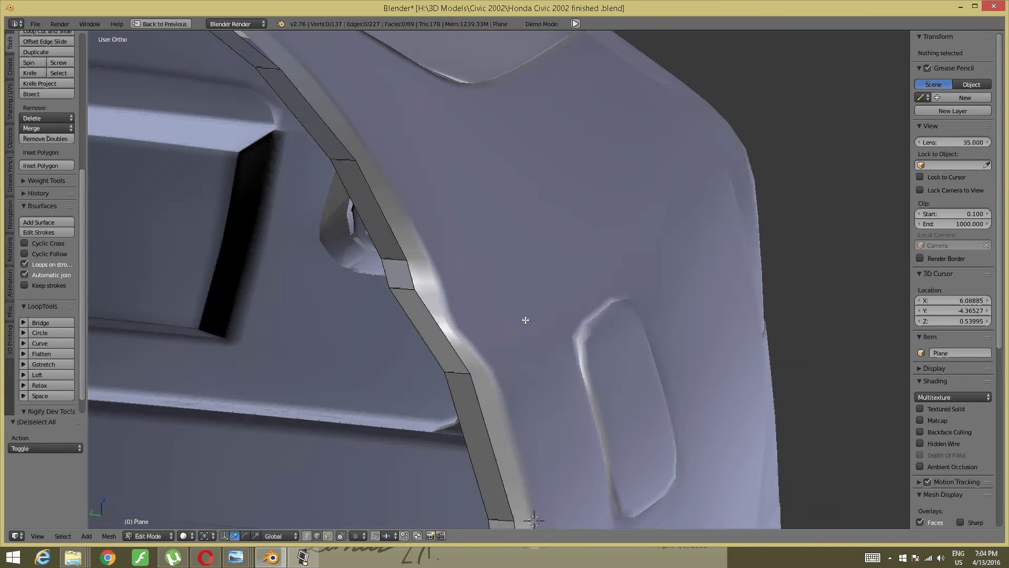
scroll(525, 319, down, 2)
scroll(422, 316, down, 4)
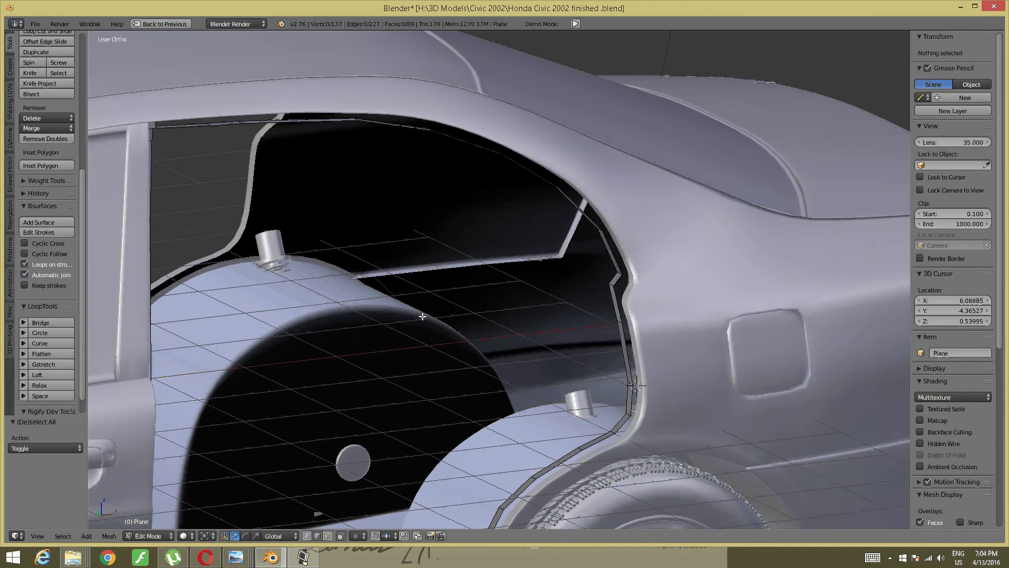
scroll(422, 316, down, 4)
shift+middle_drag(422, 315, 462, 137)
scroll(479, 358, up, 2)
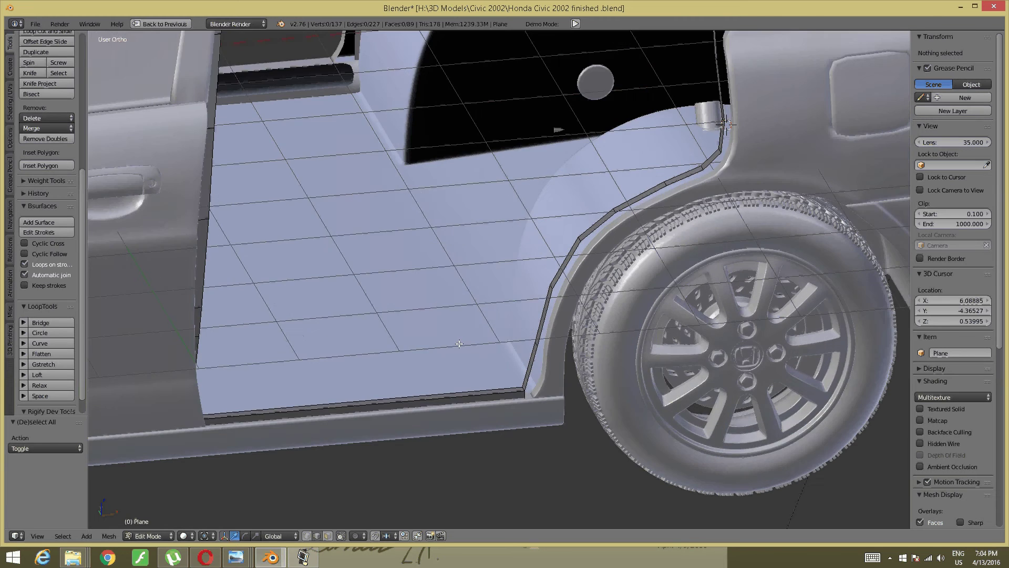
scroll(479, 358, up, 3)
scroll(479, 358, down, 2)
scroll(406, 390, up, 3)
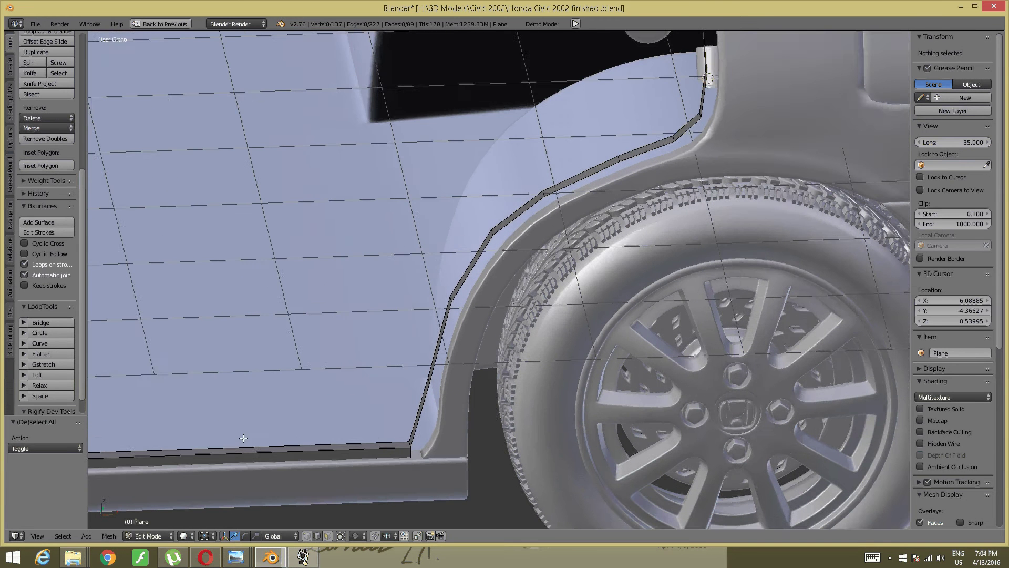
shift+middle_drag(243, 438, 453, 371)
key(ctrl+r)
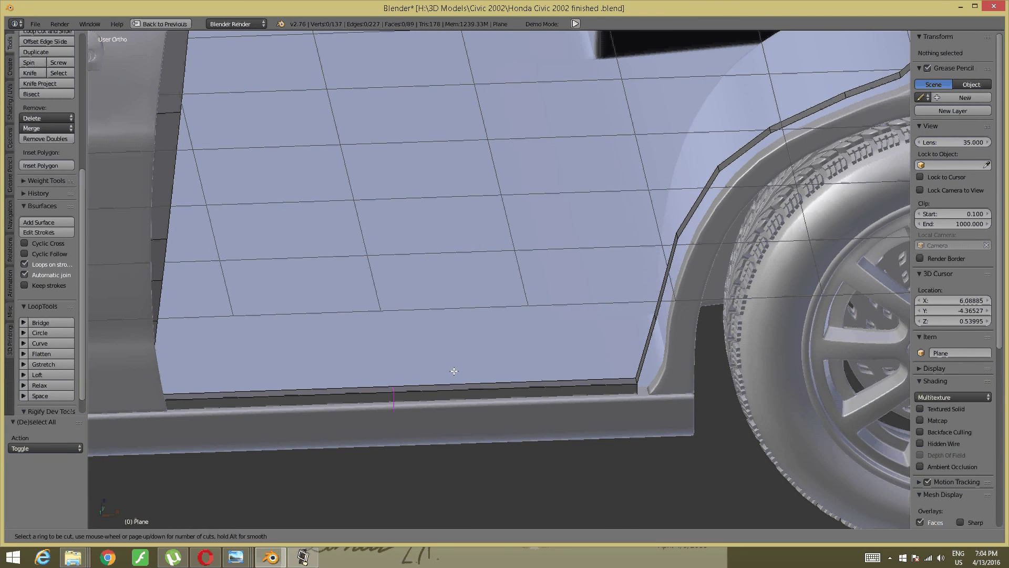
click(454, 371)
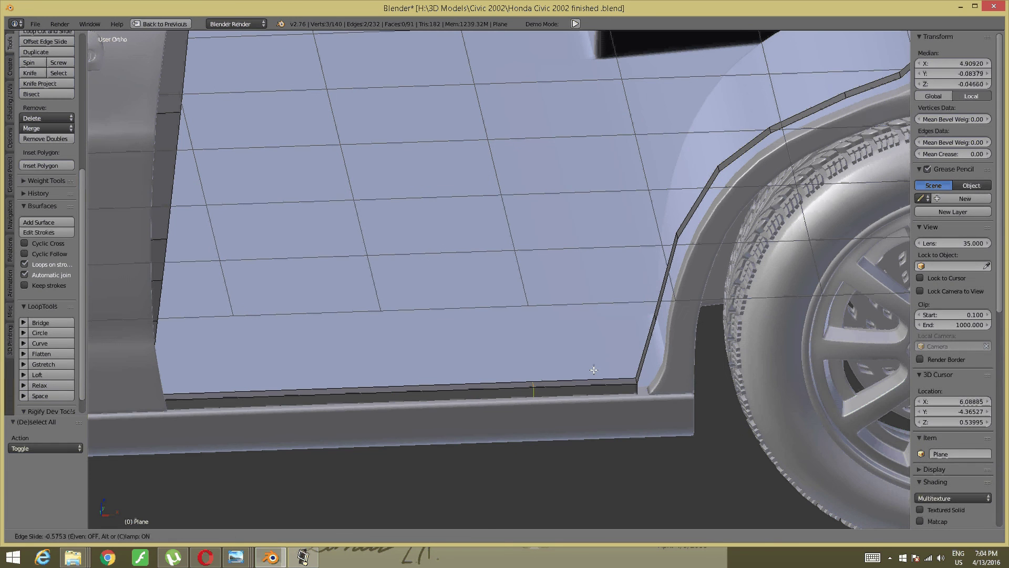
click(594, 370)
key(a)
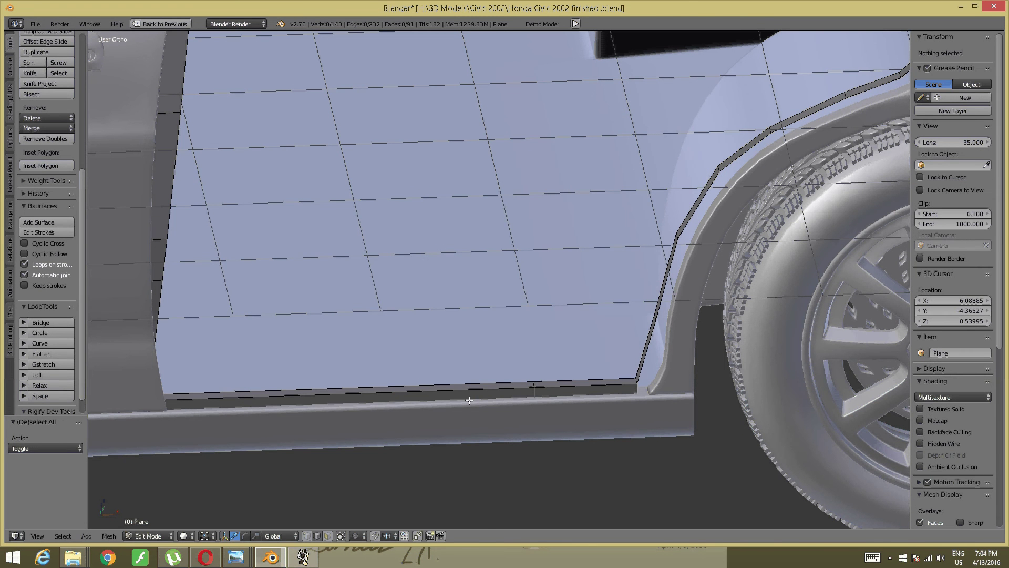
Step: Add a second loop cut across the sill strip
key(w)
key(ctrl+r)
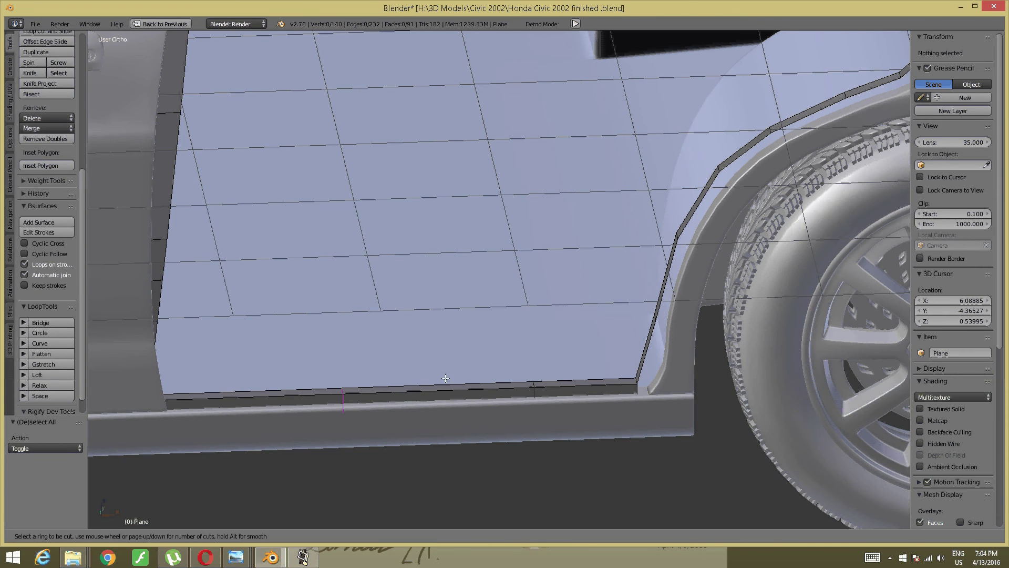
click(368, 376)
click(390, 375)
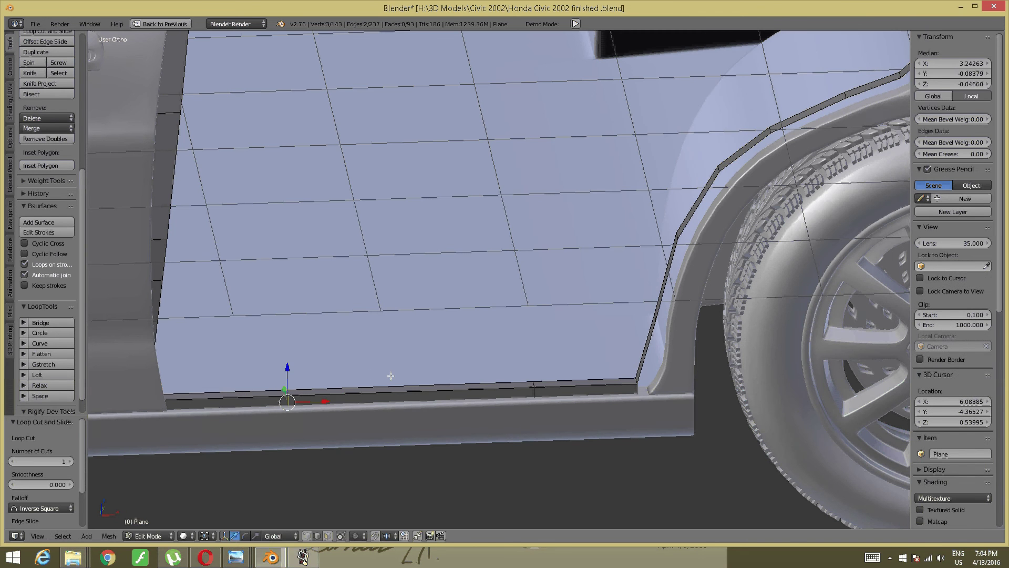
mouse_move(390, 376)
middle_down()
mouse_move(450, 349)
mouse_move(416, 395)
mouse_move(333, 405)
mouse_move(394, 372)
mouse_move(413, 376)
middle_up()
Step: Switch to edge select mode and select the lower outer edges of the wheel-arch strip
key(a)
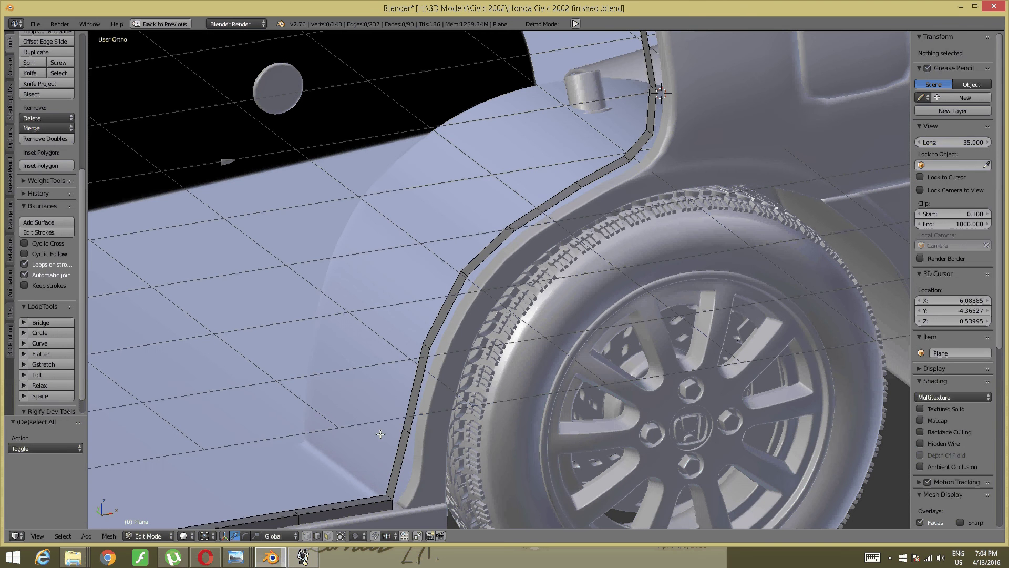
key(ctrl+Tab)
click(377, 428)
right_click(397, 443)
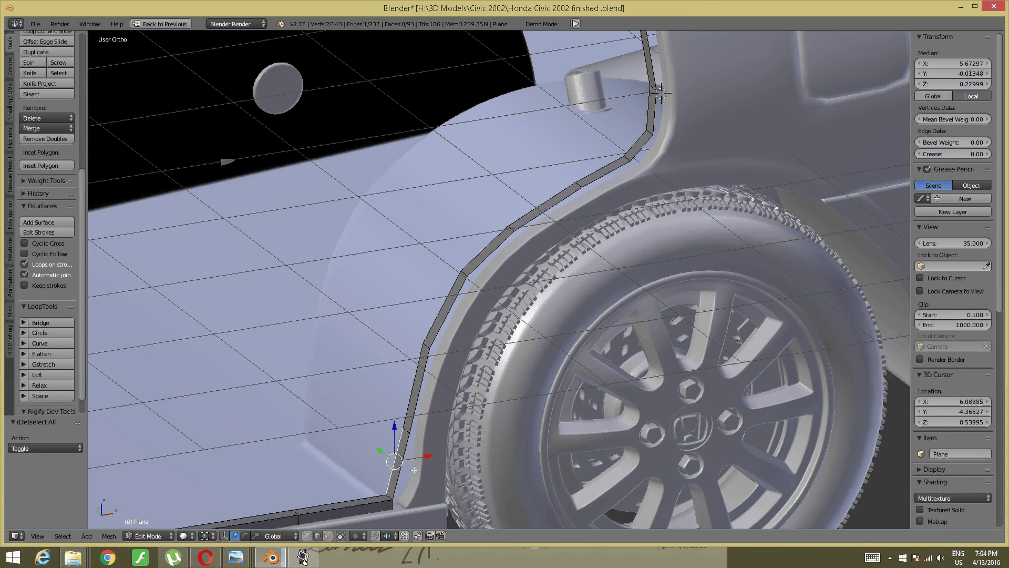
right_click(393, 506)
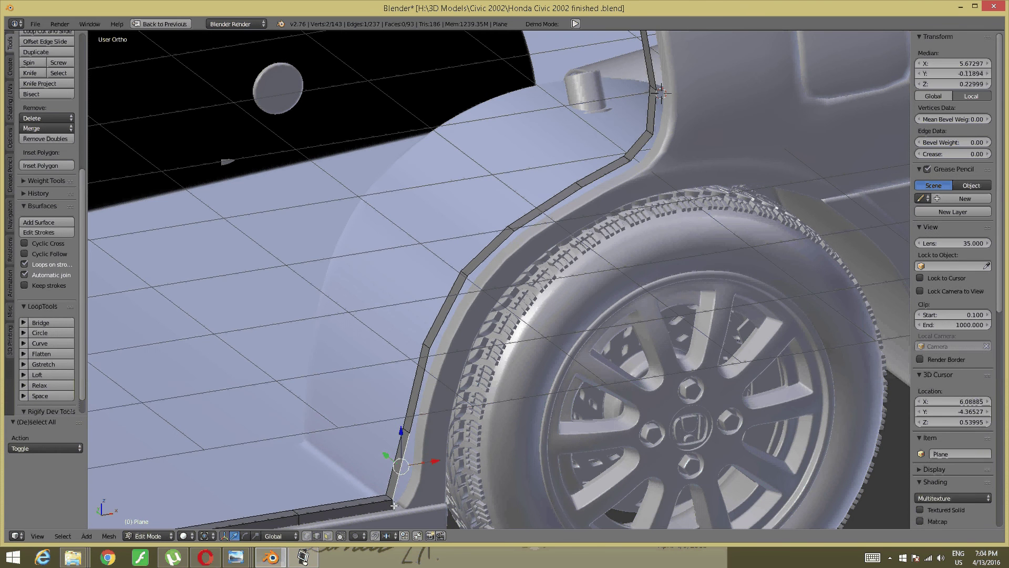
shift+right_click(415, 384)
shift+right_click(424, 363)
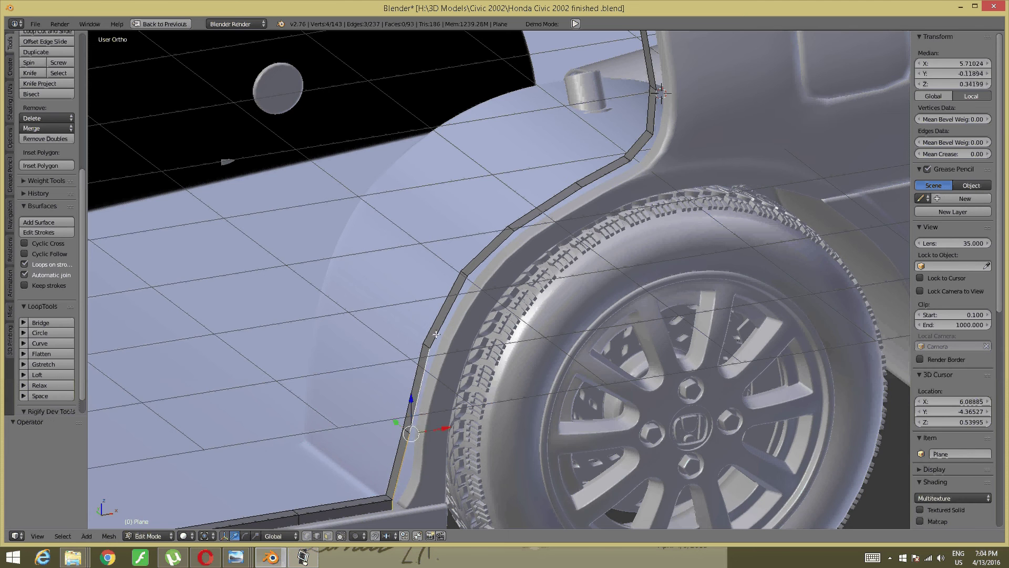
shift+right_click(444, 308)
shift+middle_drag(514, 232, 386, 392)
Step: Add the remaining arch-rim edges up to the door opening, correcting one mistaken pick
shift+right_click(376, 397)
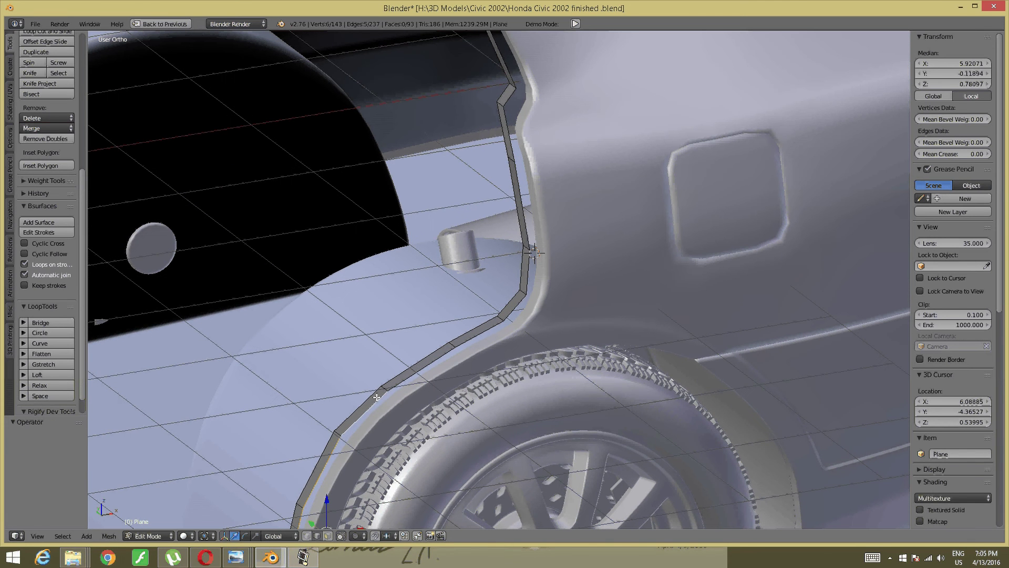
shift+right_click(417, 373)
shift+right_click(497, 322)
shift+right_click(526, 273)
shift+right_click(520, 215)
shift+middle_drag(522, 179, 521, 326)
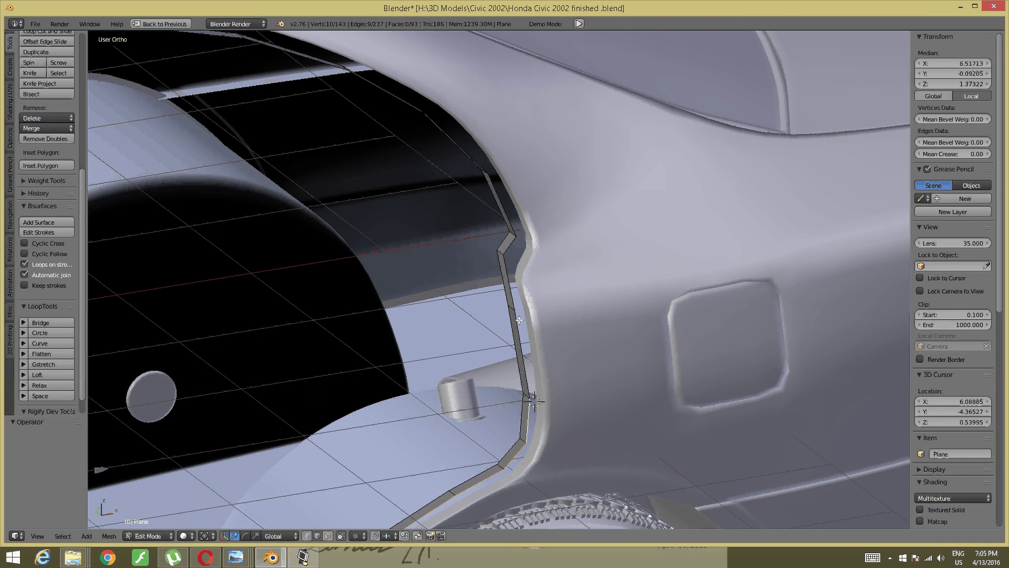
shift+right_click(521, 326)
shift+right_click(504, 276)
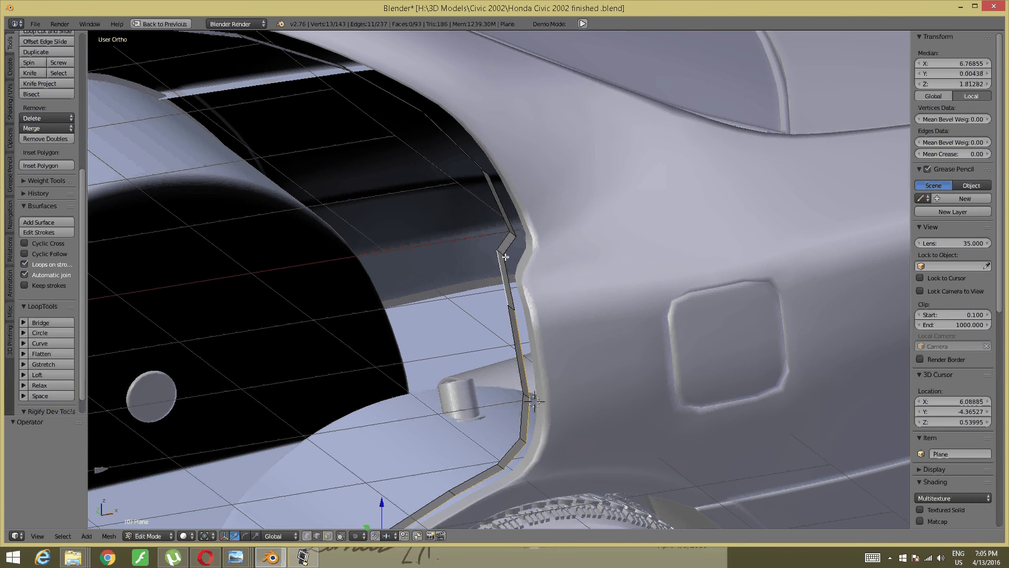
shift+right_click(505, 257)
shift+right_click(512, 227)
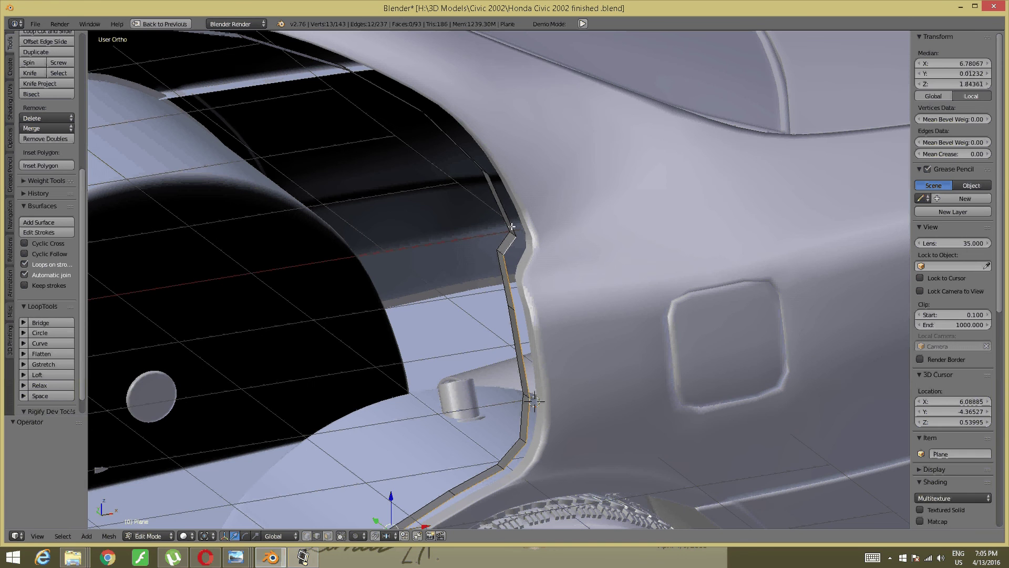
shift+right_click(488, 178)
mouse_move(460, 216)
middle_down()
mouse_move(466, 205)
mouse_move(384, 283)
middle_up()
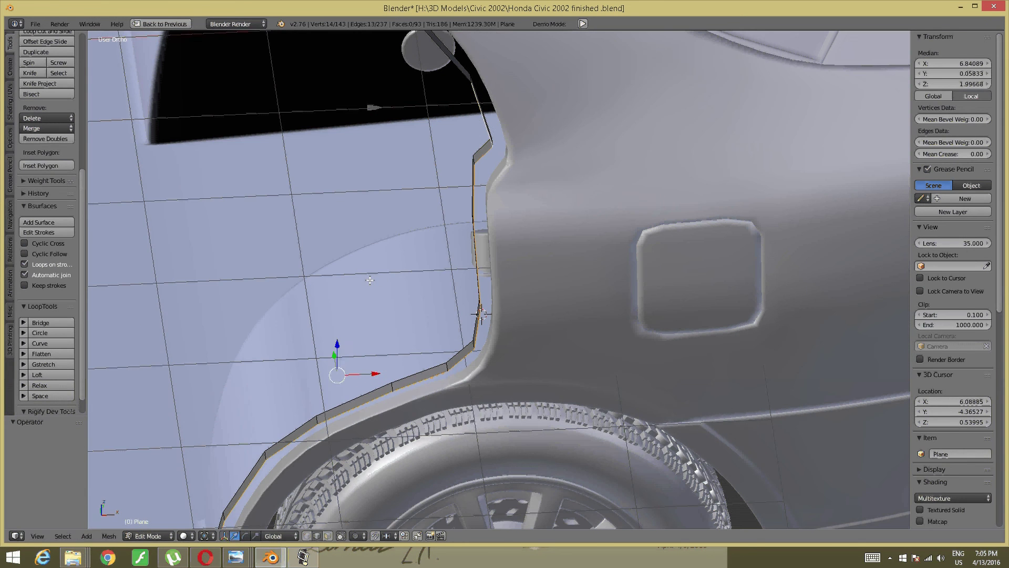
Step: Extrude the selected wheel-arch edges 0.2595 outward along X
key(e)
key(x)
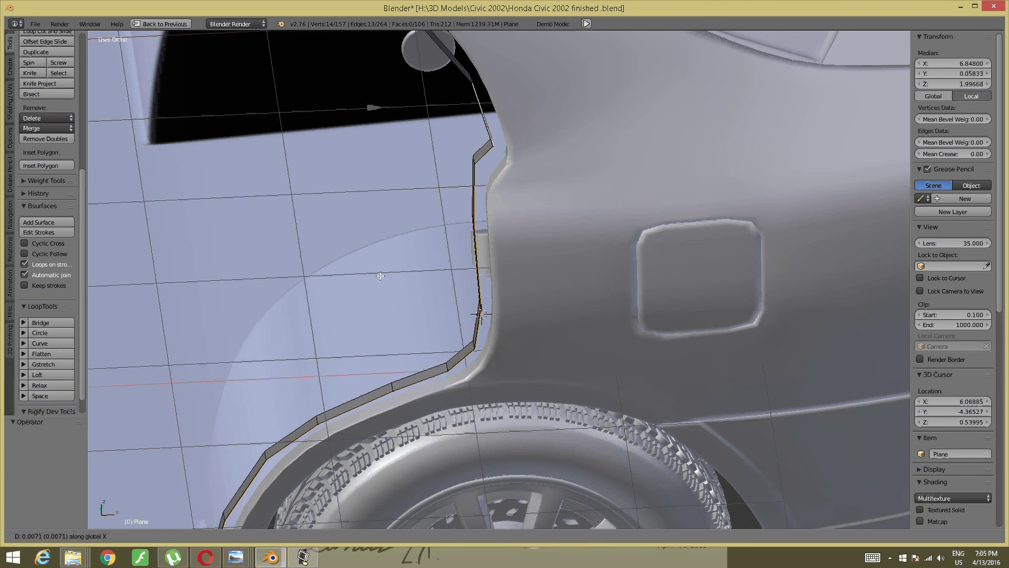
click(409, 269)
mouse_move(409, 269)
middle_down()
mouse_move(436, 312)
mouse_move(363, 442)
mouse_move(451, 345)
mouse_move(453, 310)
mouse_move(424, 286)
mouse_move(442, 274)
mouse_move(479, 282)
mouse_move(421, 229)
middle_up()
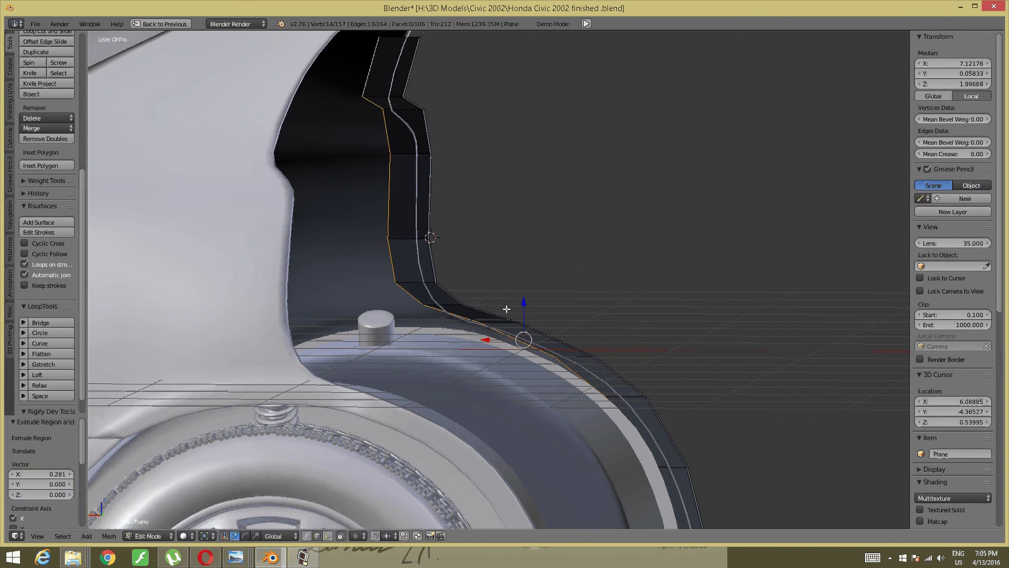
Step: Lower the flange's top vertices slightly along Z
key(a)
click(526, 343)
shift+click(461, 319)
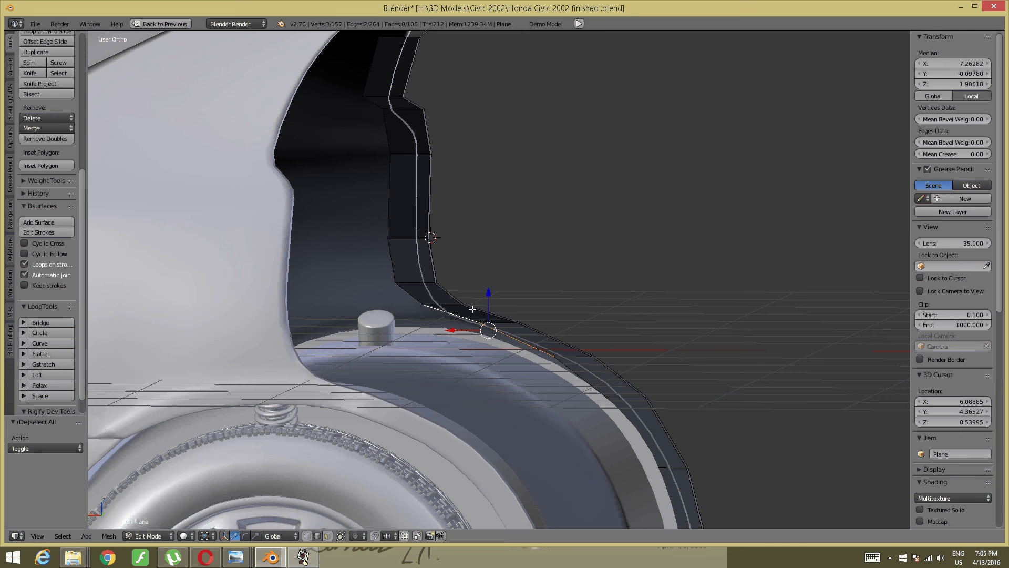
key(g)
key(z)
click(490, 295)
mouse_move(491, 295)
shift+middle_down()
mouse_move(426, 258)
mouse_move(223, 272)
mouse_move(187, 224)
mouse_move(92, 218)
mouse_move(166, 241)
mouse_move(129, 241)
mouse_move(241, 300)
shift+middle_up()
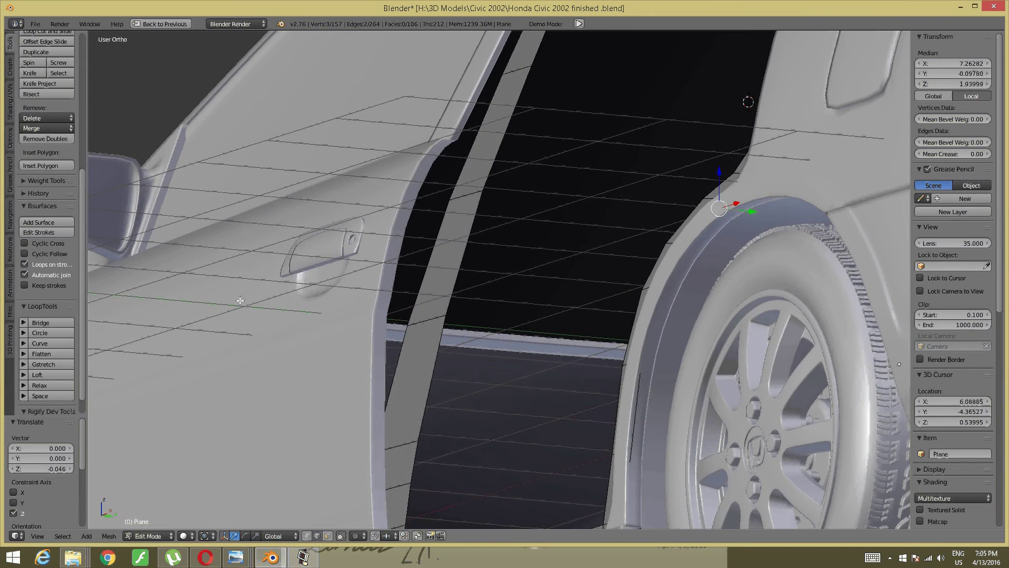
Step: Slide one flange edge at the arch slightly inward along X
right_click(629, 409)
middle_drag(540, 410, 544, 379)
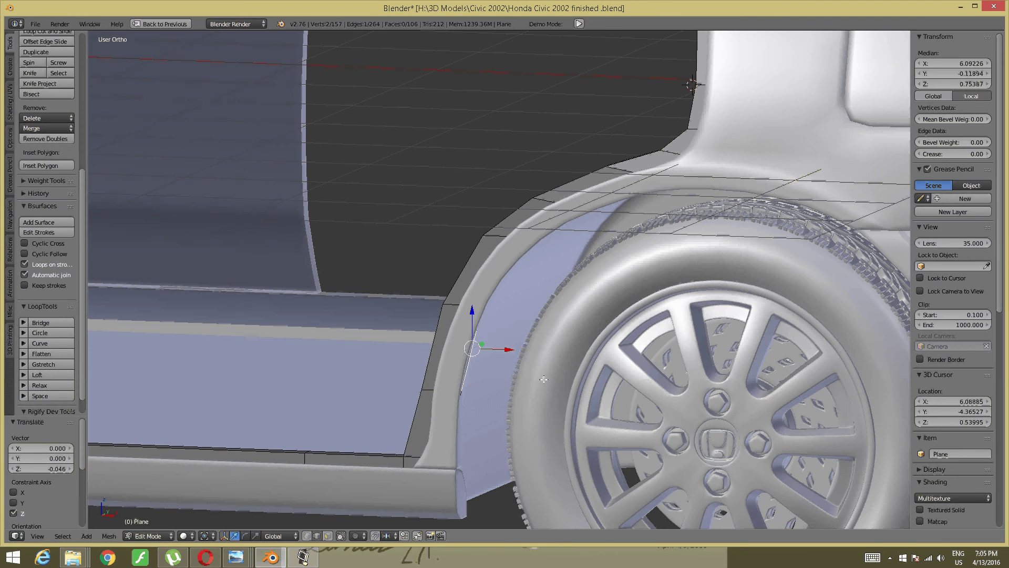
drag(506, 348, 499, 349)
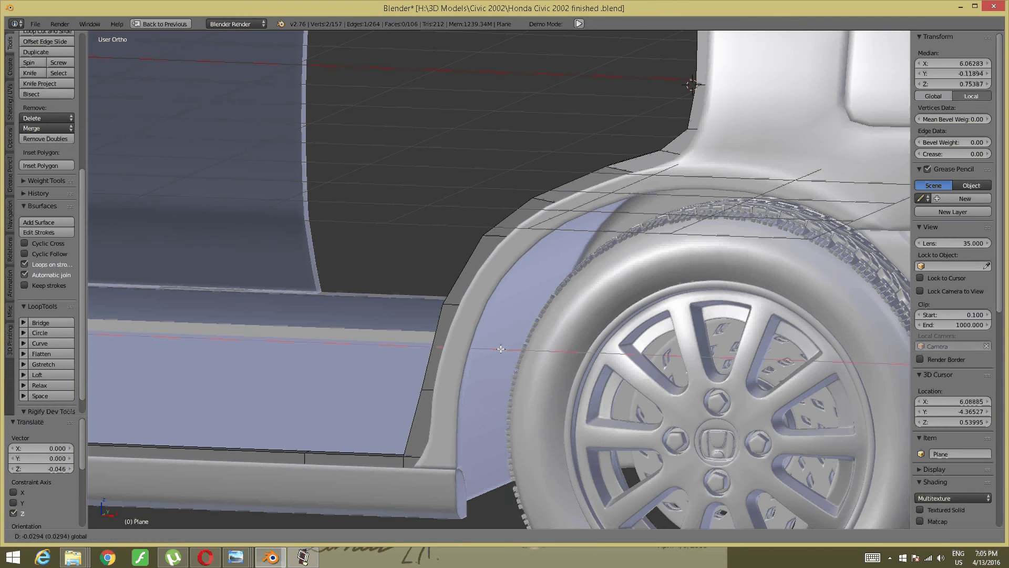
mouse_move(499, 349)
middle_down()
mouse_move(407, 361)
mouse_move(604, 332)
middle_up()
scroll(603, 332, up, 3)
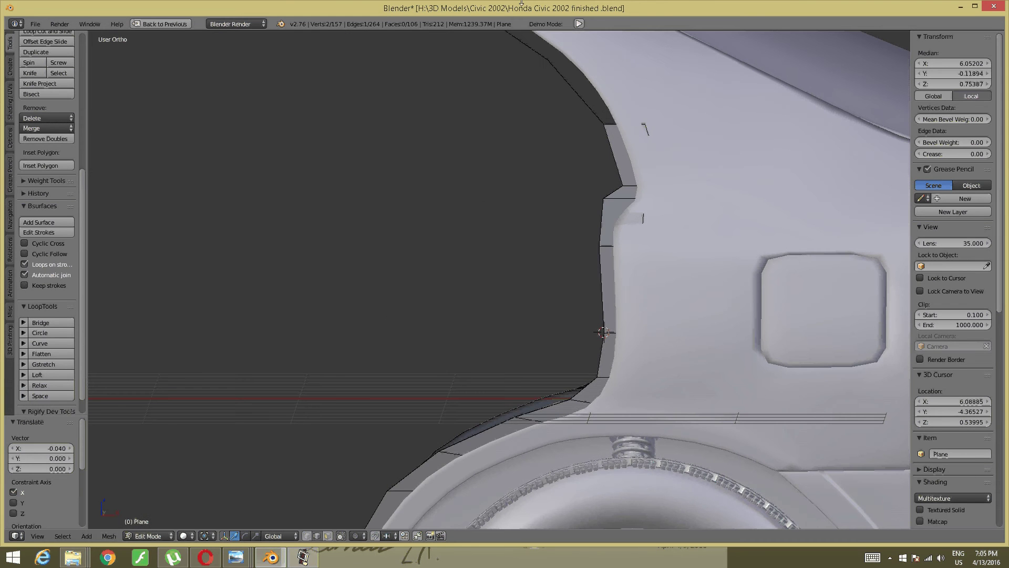
mouse_move(578, 221)
middle_down()
mouse_move(565, 201)
mouse_move(599, 307)
mouse_move(573, 294)
middle_up()
Step: Nudge two top flange edges 0.020 along Y
key(a)
right_click(566, 303)
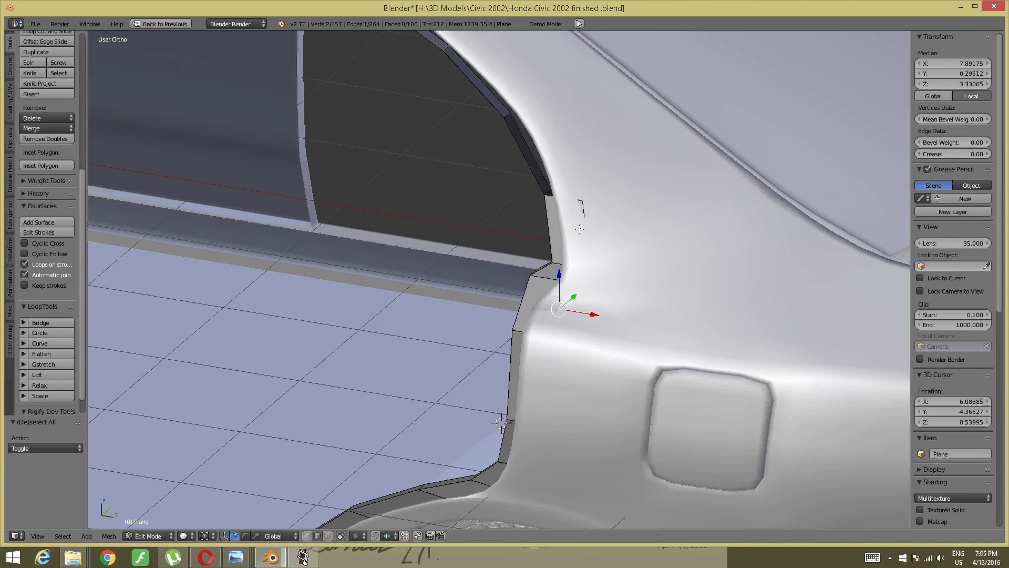
shift+right_click(583, 208)
middle_drag(582, 208, 609, 252)
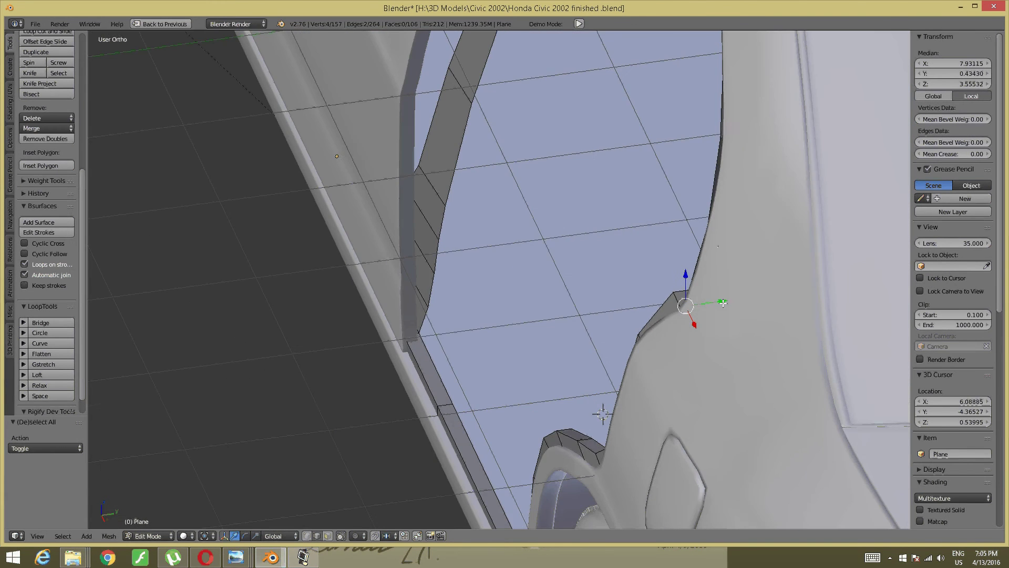
drag(729, 303, 730, 300)
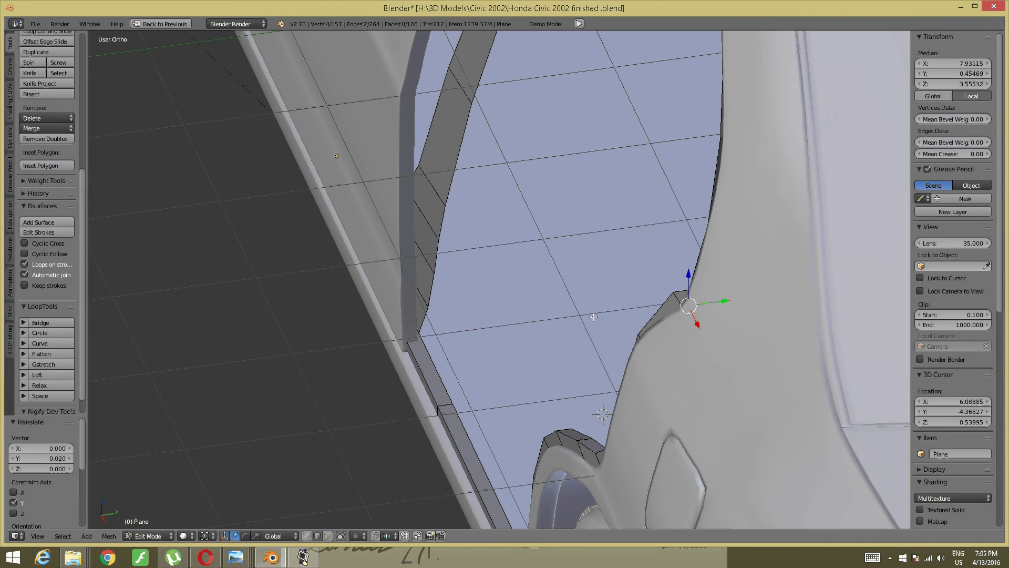
mouse_move(731, 300)
middle_down()
mouse_move(513, 288)
mouse_move(394, 243)
mouse_move(424, 262)
middle_up()
Step: Zoom onto the window frame and select one of its edges
middle_drag(624, 263, 578, 295)
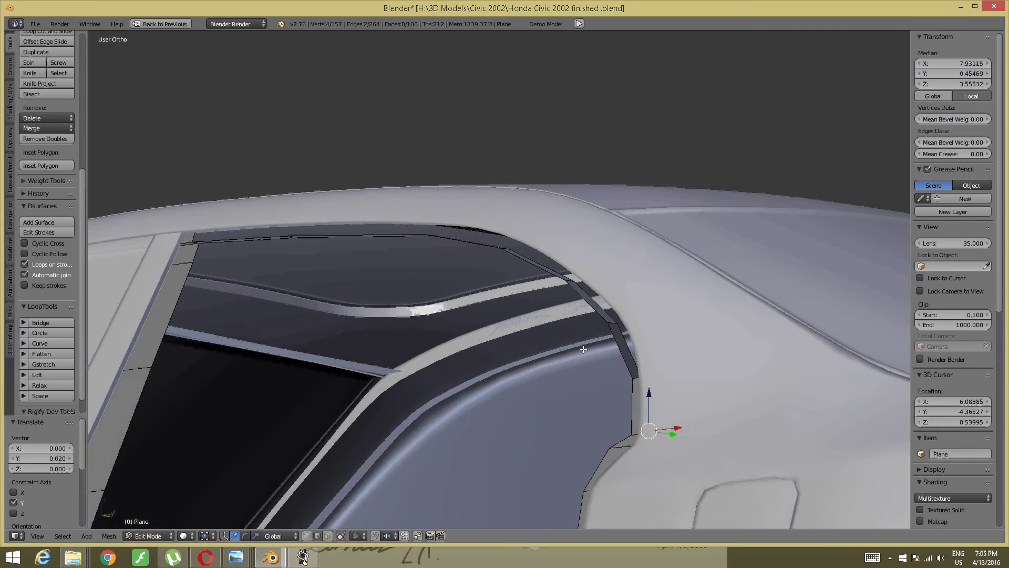
scroll(432, 315, up, 4)
key(a)
right_click(433, 315)
mouse_move(432, 315)
middle_down()
mouse_move(377, 300)
mouse_move(507, 329)
mouse_move(511, 319)
middle_up()
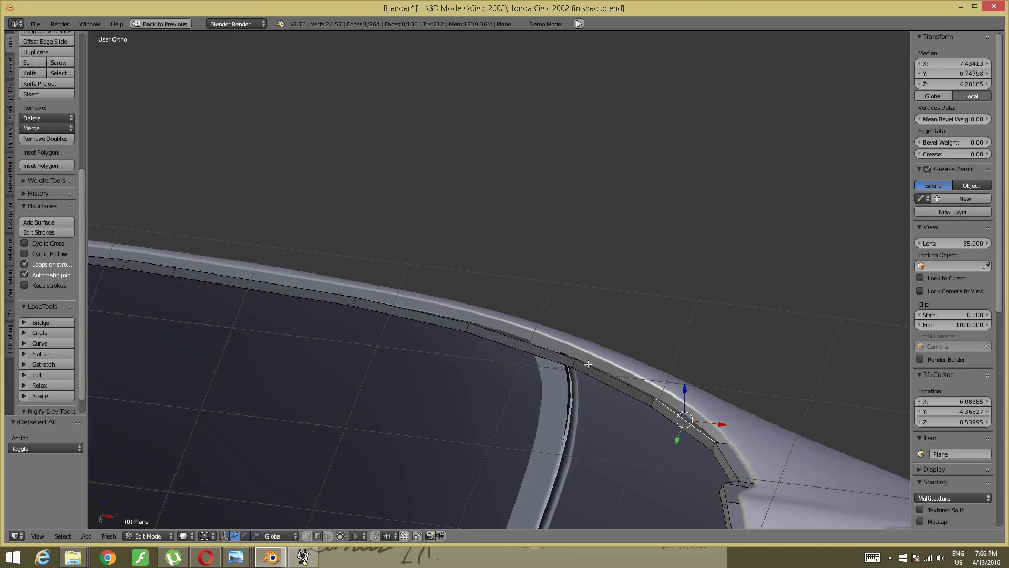
Step: Grow the edge selection along the top of the rear door window frame
key(ctrl+shift+KP_Add)
key(ctrl+shift+KP_Add)
key(ctrl+shift+KP_Subtract)
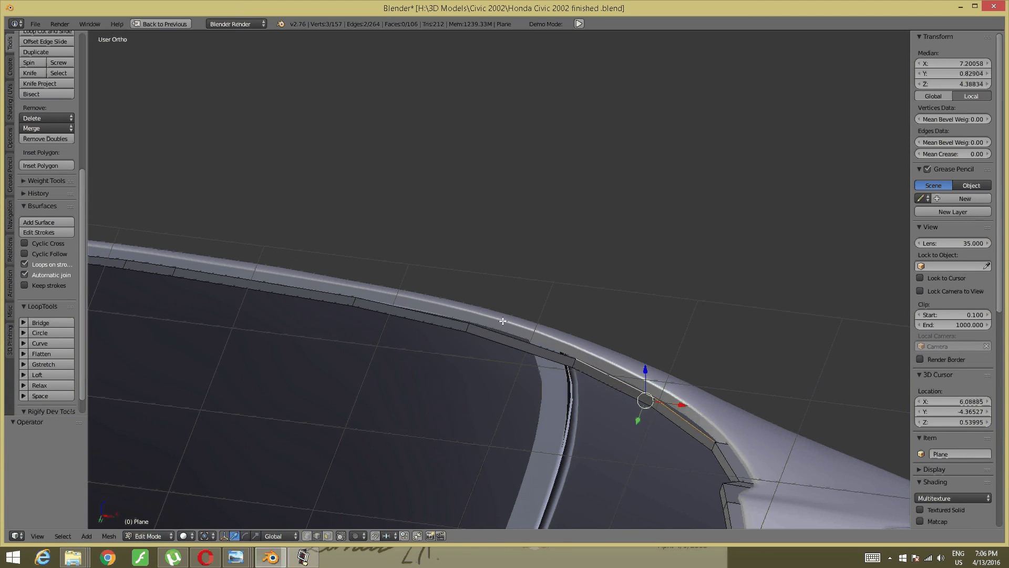
key(ctrl+shift+KP_Subtract)
key(ctrl+shift+KP_Add)
mouse_move(422, 311)
shift+middle_down()
mouse_move(581, 295)
mouse_move(547, 282)
shift+middle_up()
key(ctrl+shift+KP_Add)
key(ctrl+shift+KP_Add)
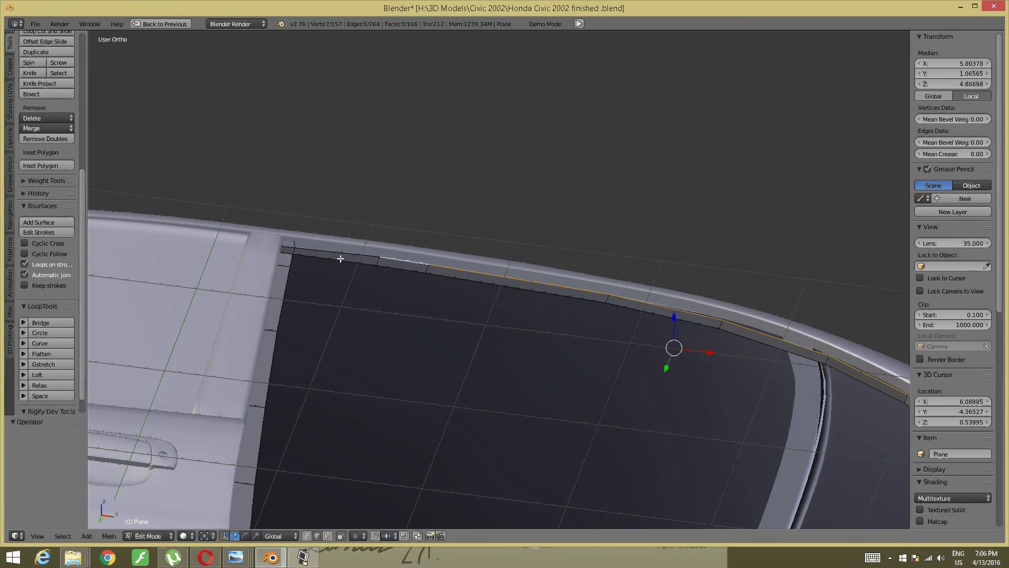
key(ctrl+shift+KP_Add)
middle_drag(406, 237, 405, 281)
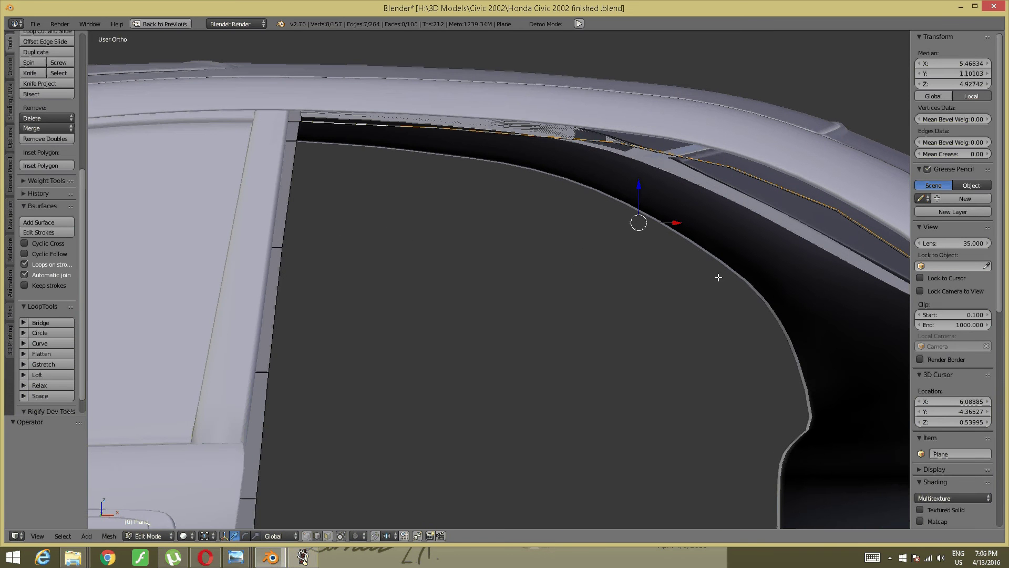
Step: In Front Ortho view, tilt the selected frame edge slightly with a rotation
key(KP_8)
key(KP_8)
key(KP_8)
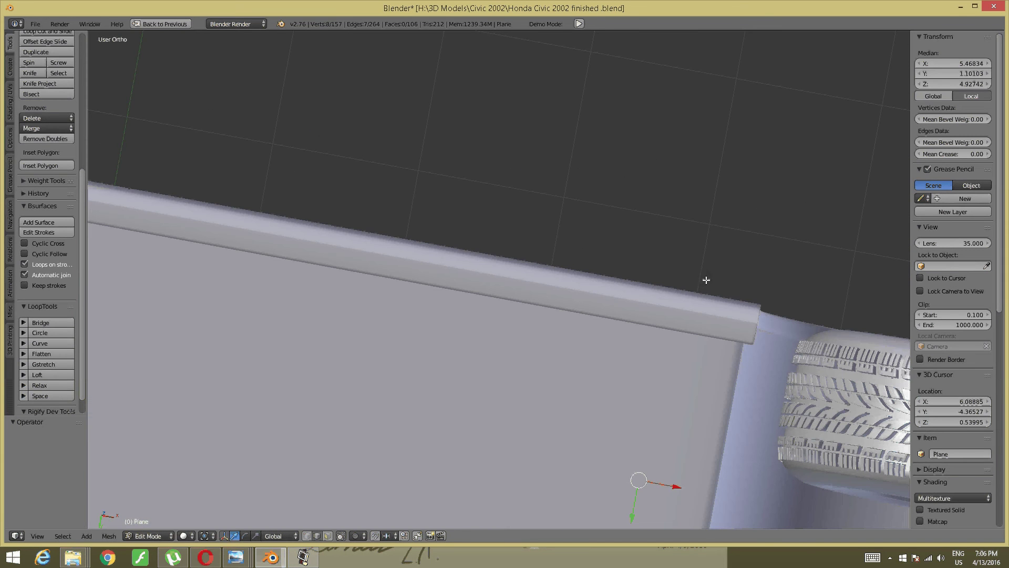
key(KP_8)
key(KP_8)
key(KP_1)
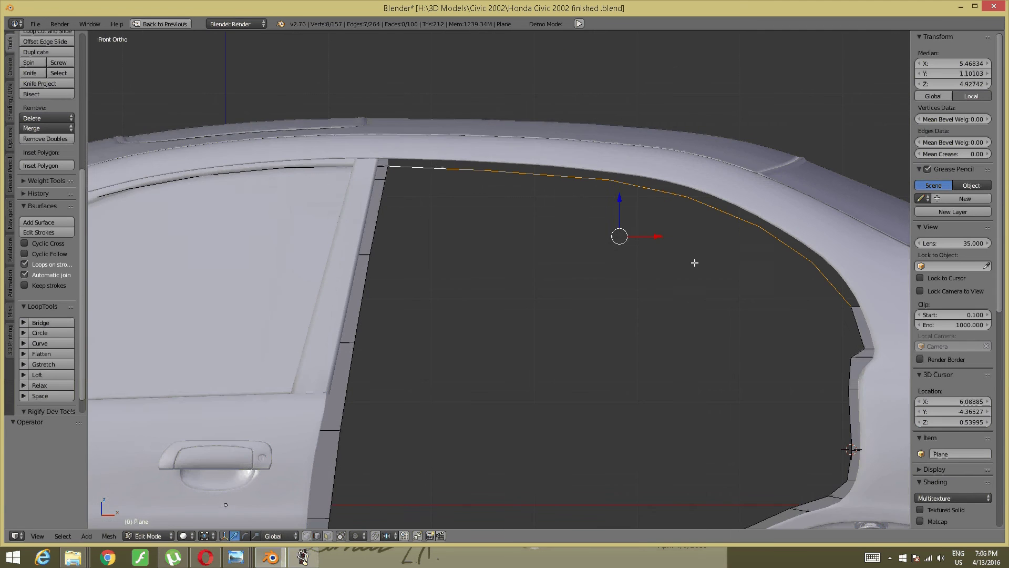
shift+middle_drag(713, 257, 562, 294)
scroll(543, 303, up, 1)
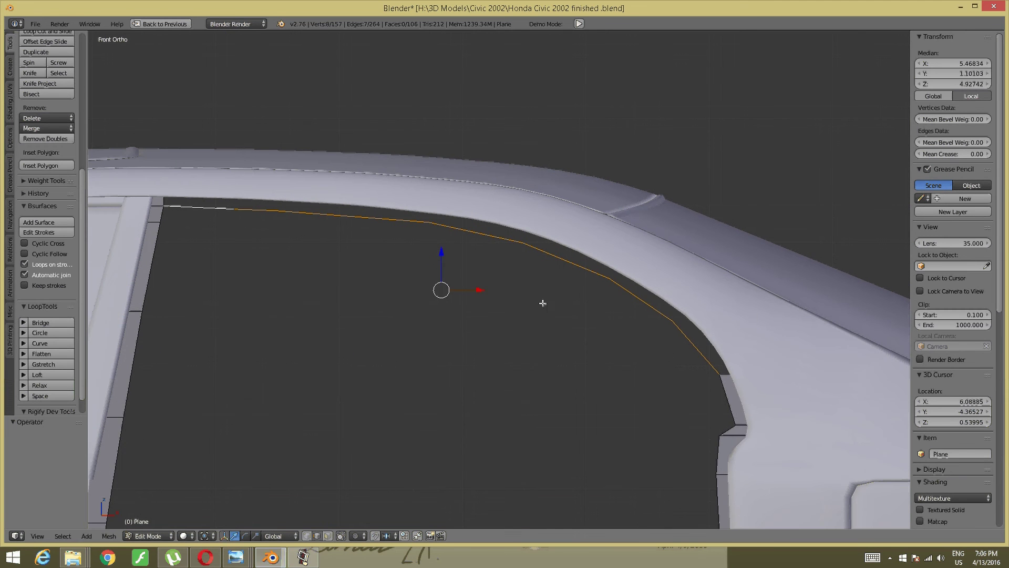
key(r)
click(442, 308)
Step: Extrude the frame edge upward along Z and nudge the new edges along X
key(e)
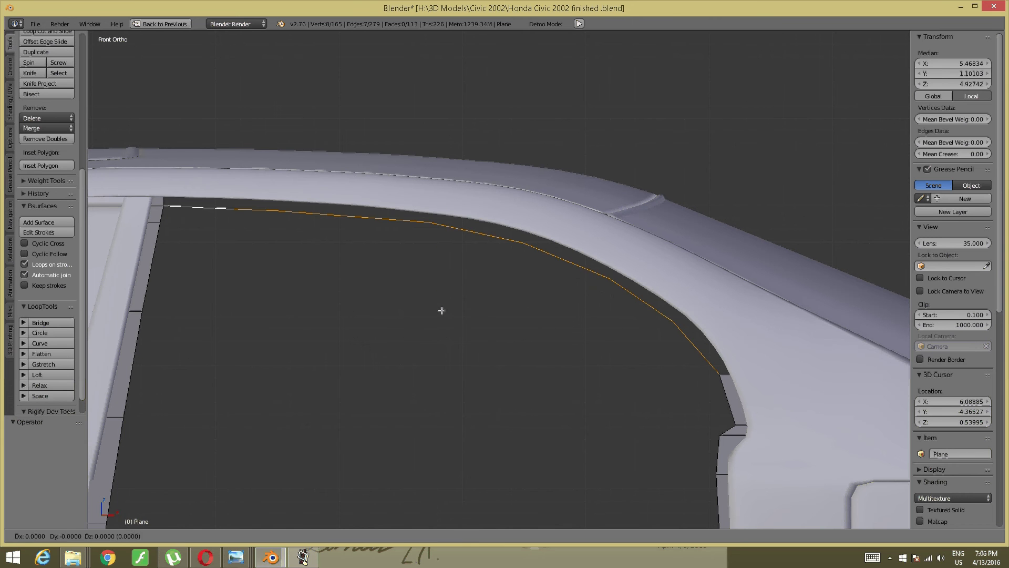
key(z)
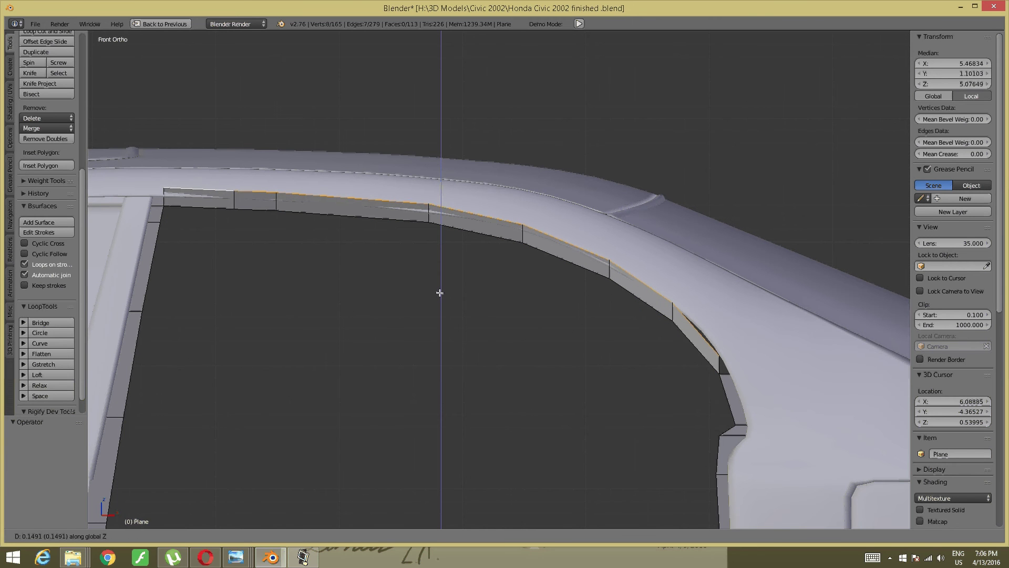
click(440, 292)
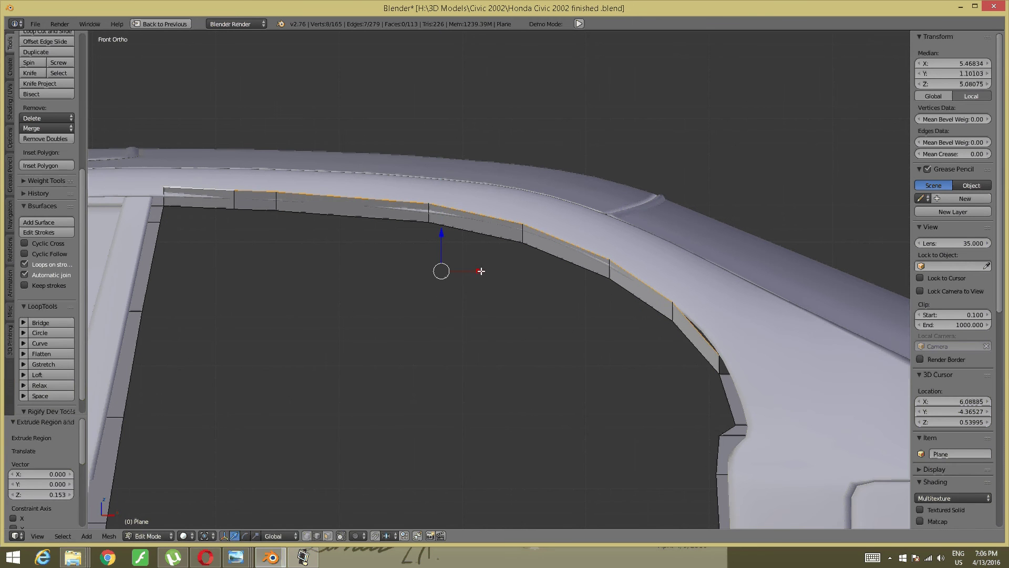
drag(481, 270, 487, 273)
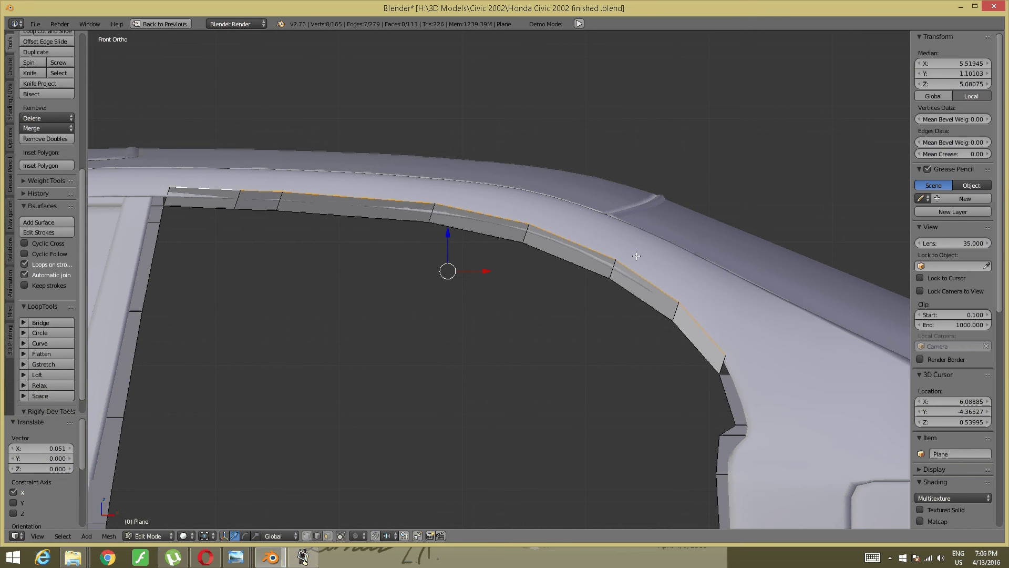
Step: Shift the two strip edges near the right corner slightly along X, then deselect
right_click(713, 308)
shift+right_click(634, 280)
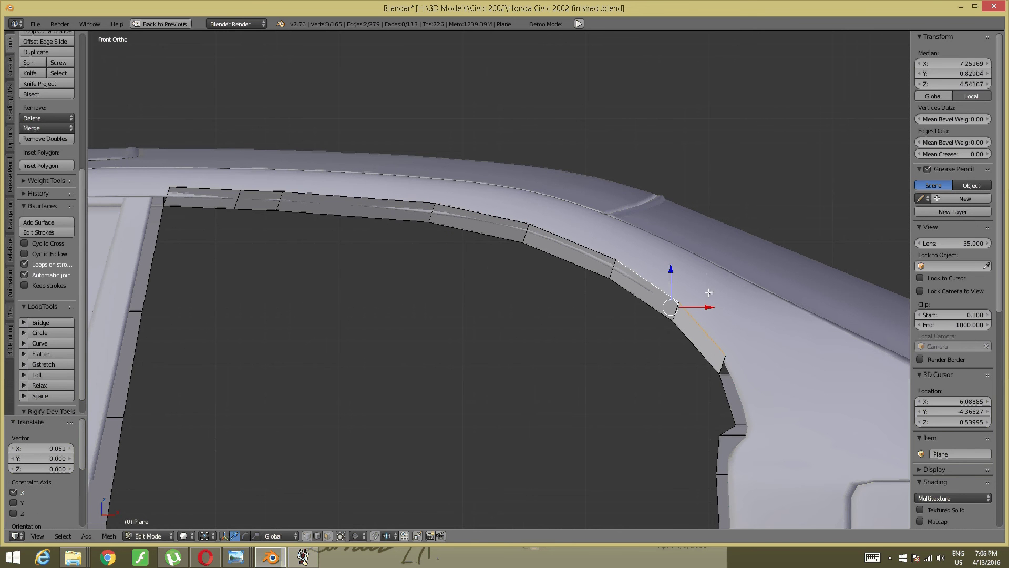
drag(705, 303, 723, 305)
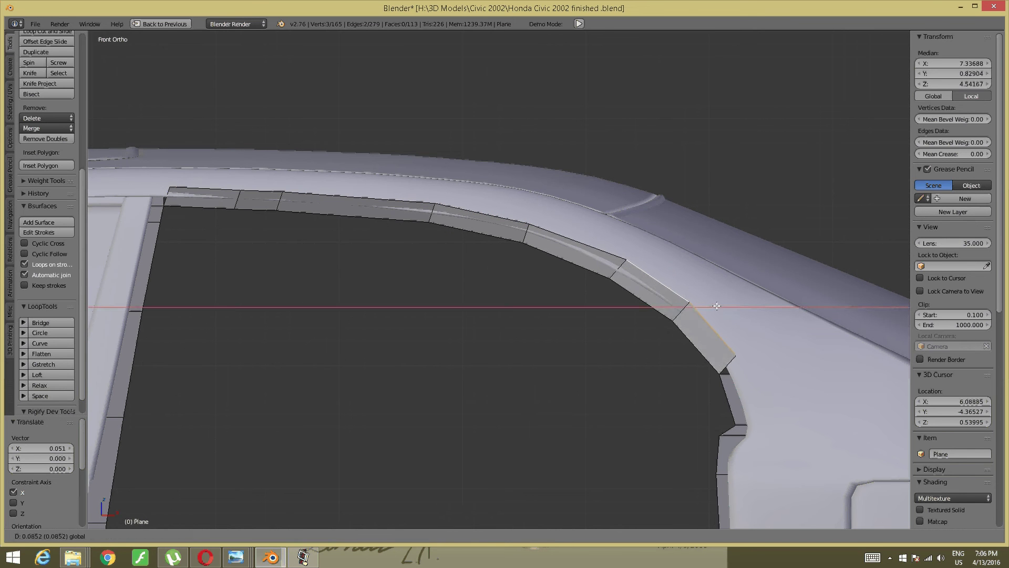
key(a)
Step: Move the arch edge loop 0.093 along Y so it hugs the roof rail
alt+right_click(656, 278)
mouse_move(657, 277)
middle_down()
mouse_move(560, 294)
mouse_move(599, 210)
middle_up()
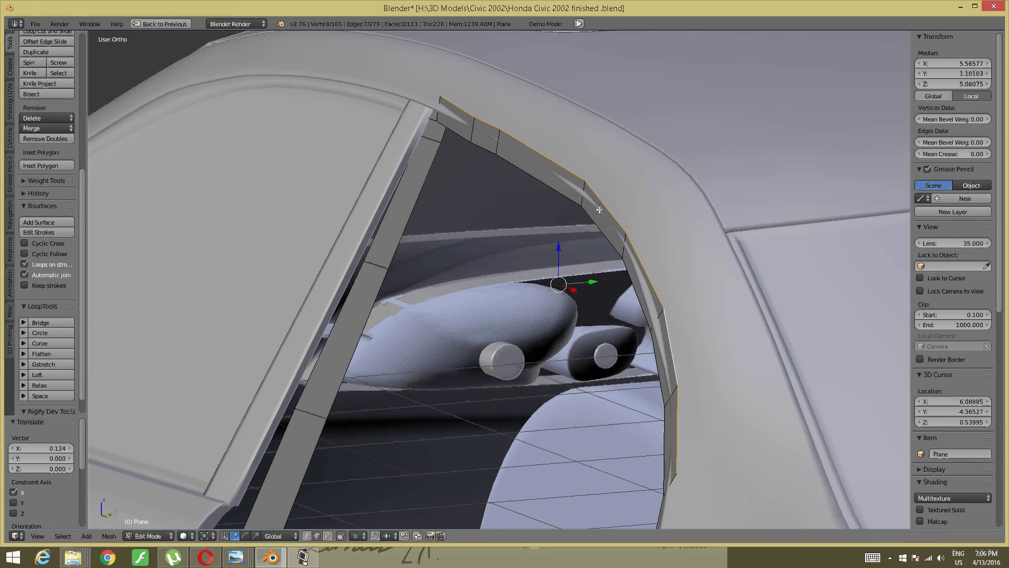
drag(593, 282, 606, 278)
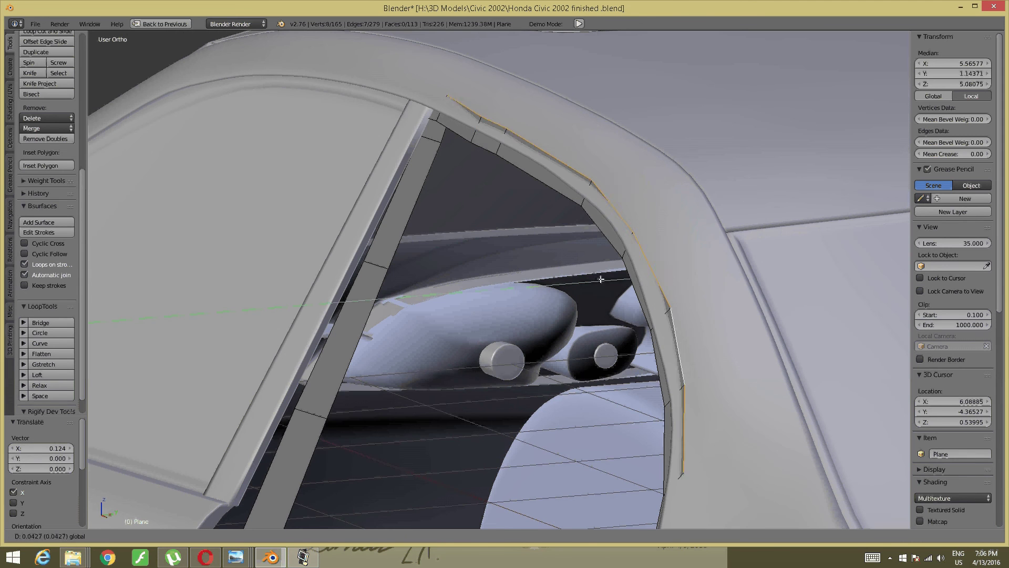
mouse_move(606, 278)
middle_down()
mouse_move(483, 281)
mouse_move(646, 259)
mouse_move(620, 270)
mouse_move(687, 293)
mouse_move(526, 279)
mouse_move(531, 299)
mouse_move(399, 296)
mouse_move(519, 376)
middle_up()
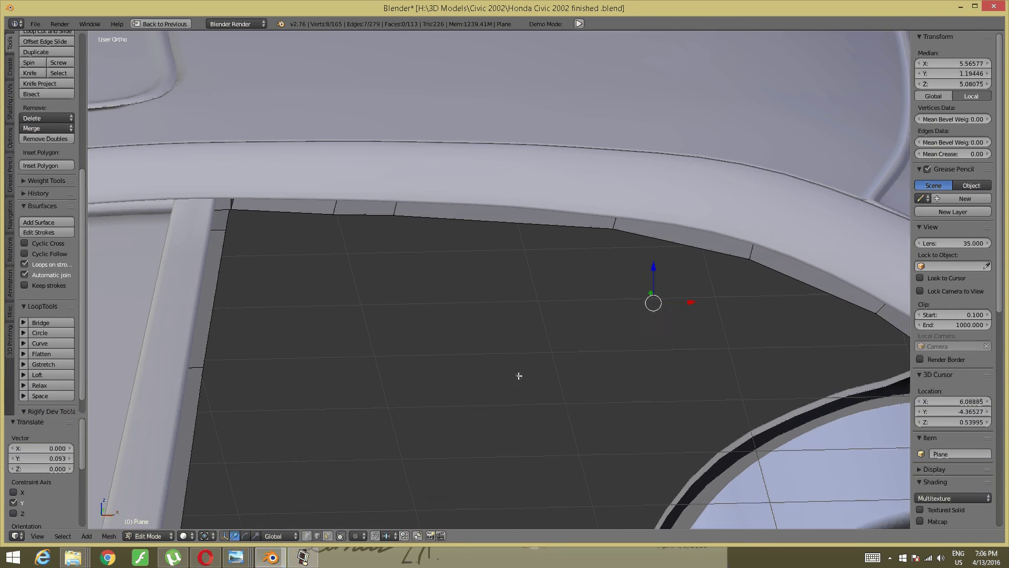
mouse_move(460, 360)
middle_down()
mouse_move(439, 333)
mouse_move(487, 338)
mouse_move(500, 313)
middle_up()
Step: Switch the viewport to wireframe shading and vertex selection mode
key(a)
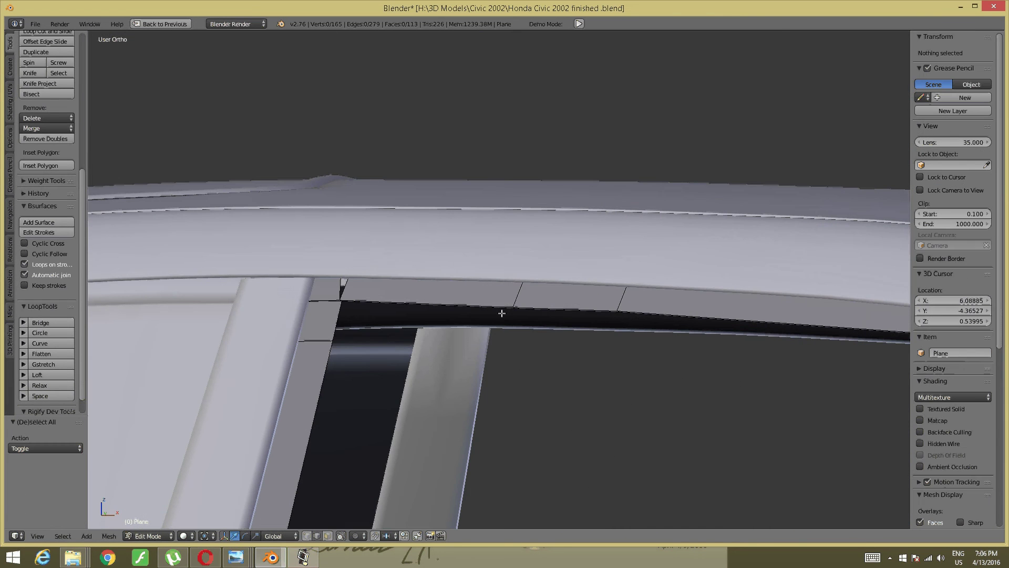
key(ctrl+Tab)
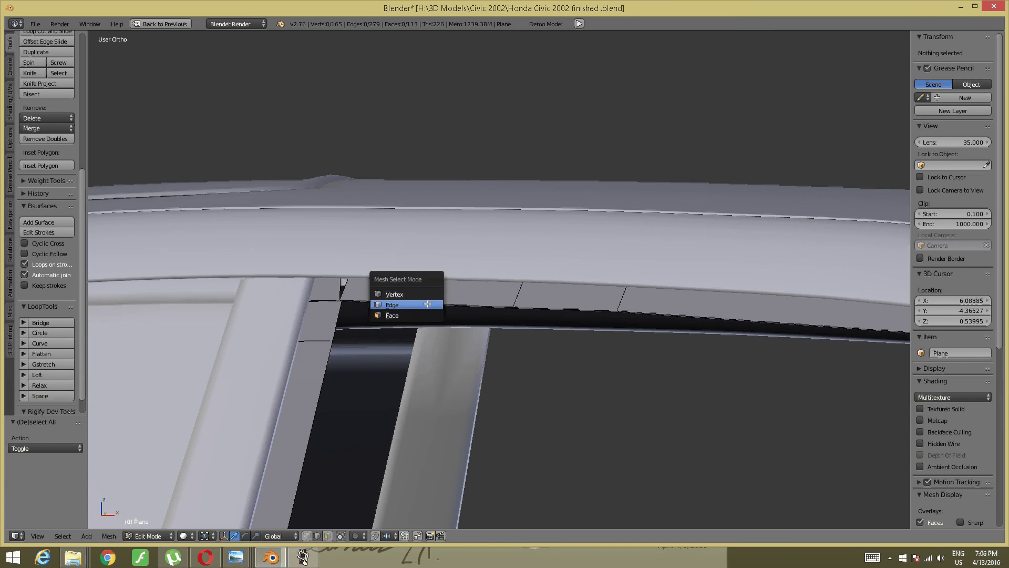
key(z)
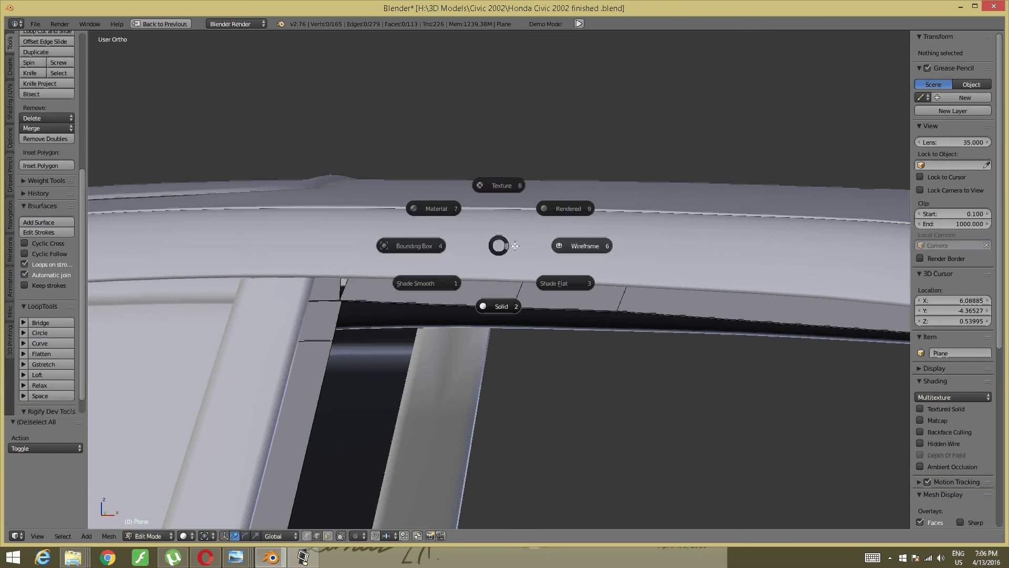
click(514, 248)
key(z)
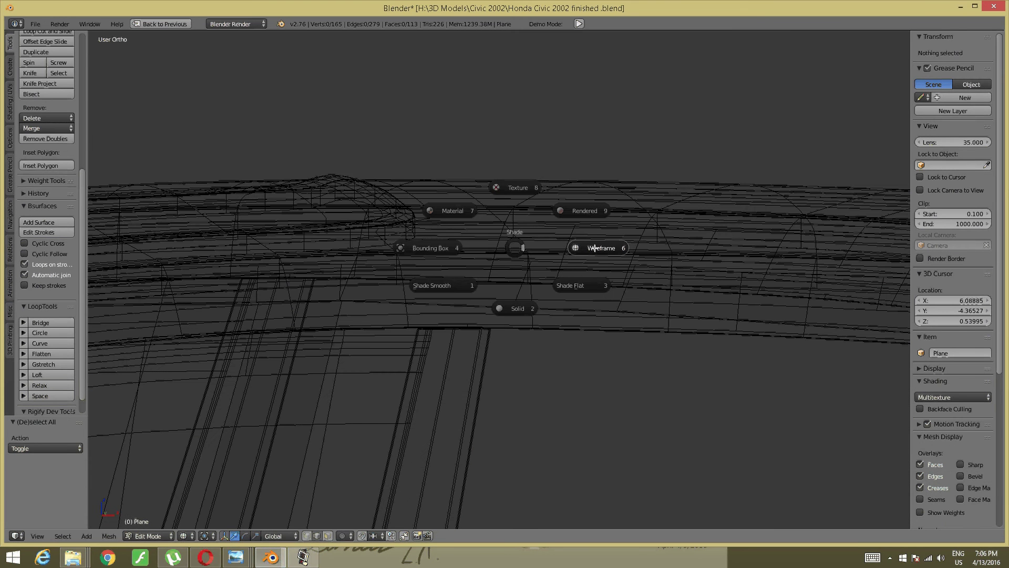
click(576, 252)
key(ctrl+Tab)
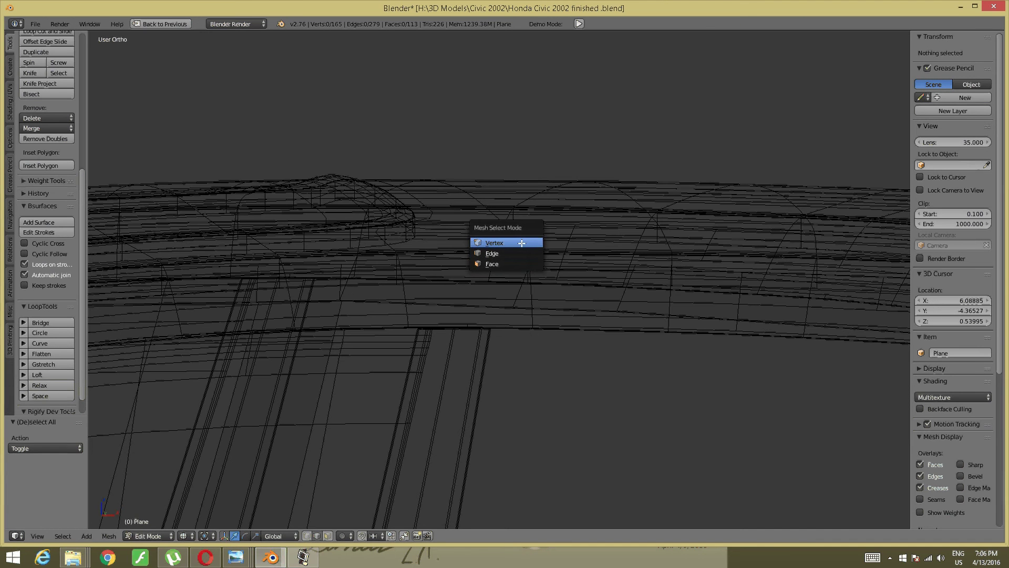
click(522, 243)
Step: Merge the two stray vertices near the roof into one
scroll(376, 273, up, 3)
scroll(367, 281, down, 1)
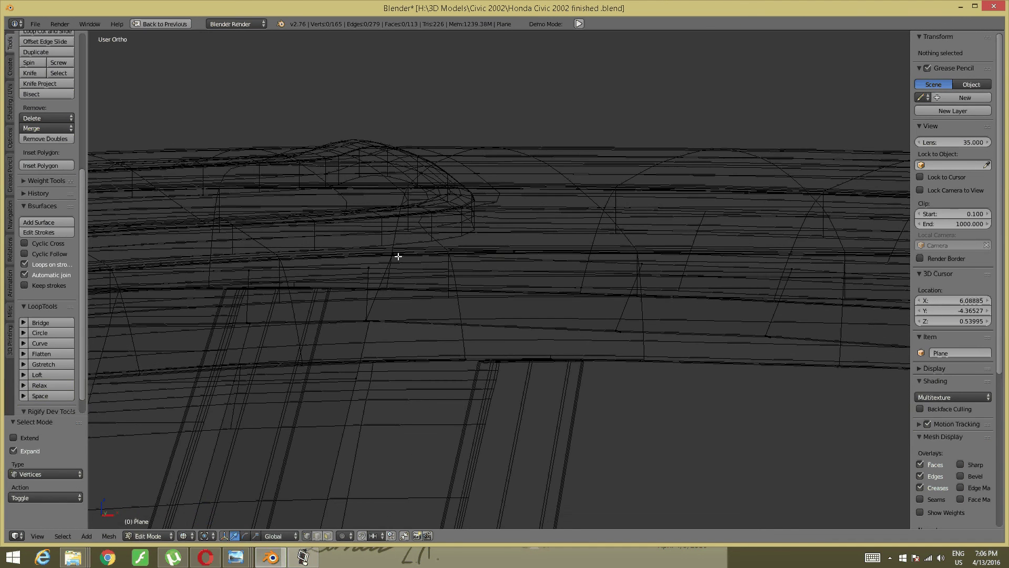
right_click(395, 253)
shift+right_click(374, 268)
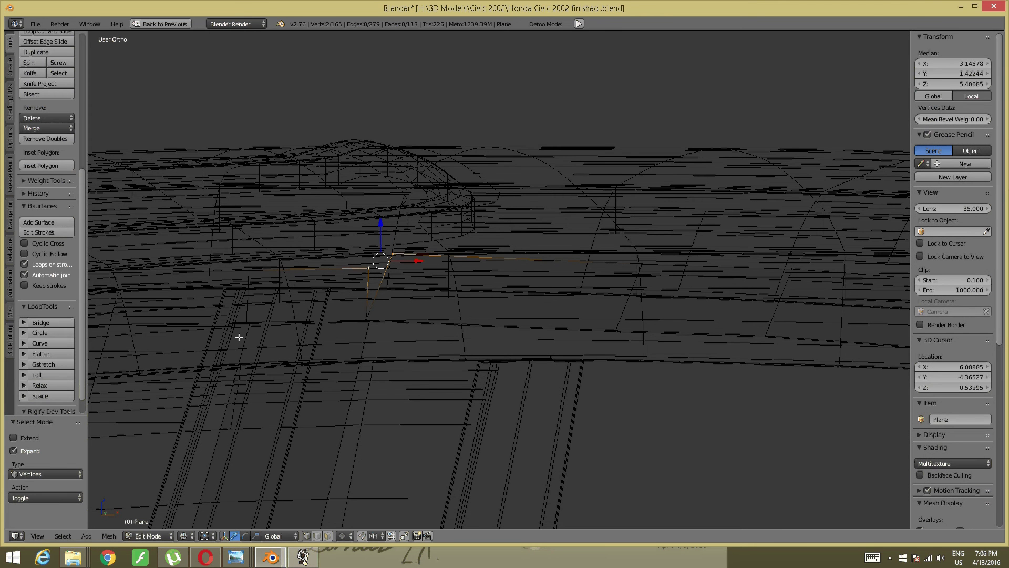
key(alt+m)
key(alt+m)
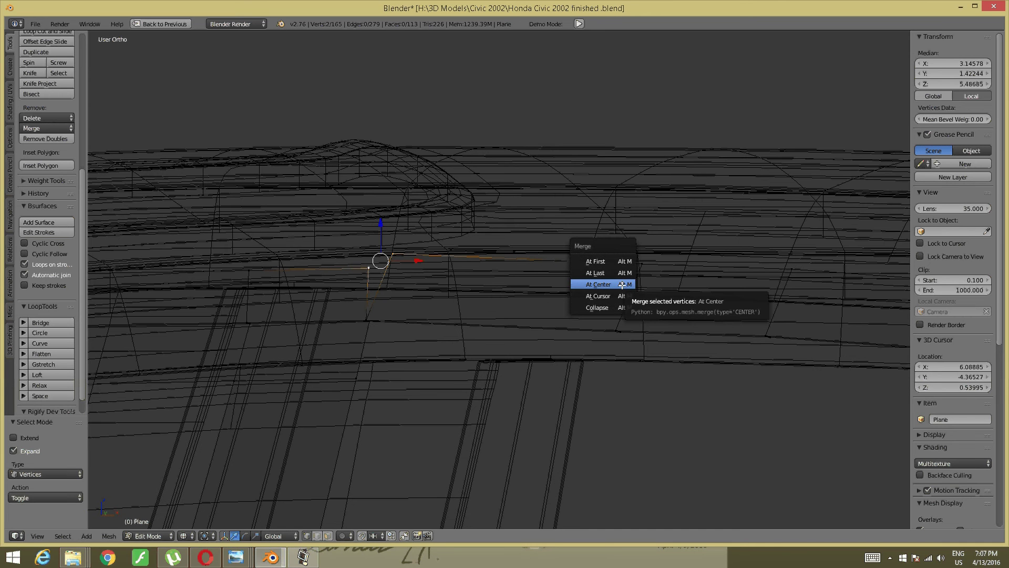
click(606, 274)
Step: Merge the two stray vertices at the wheel-arch corner into one
scroll(605, 273, up, 2)
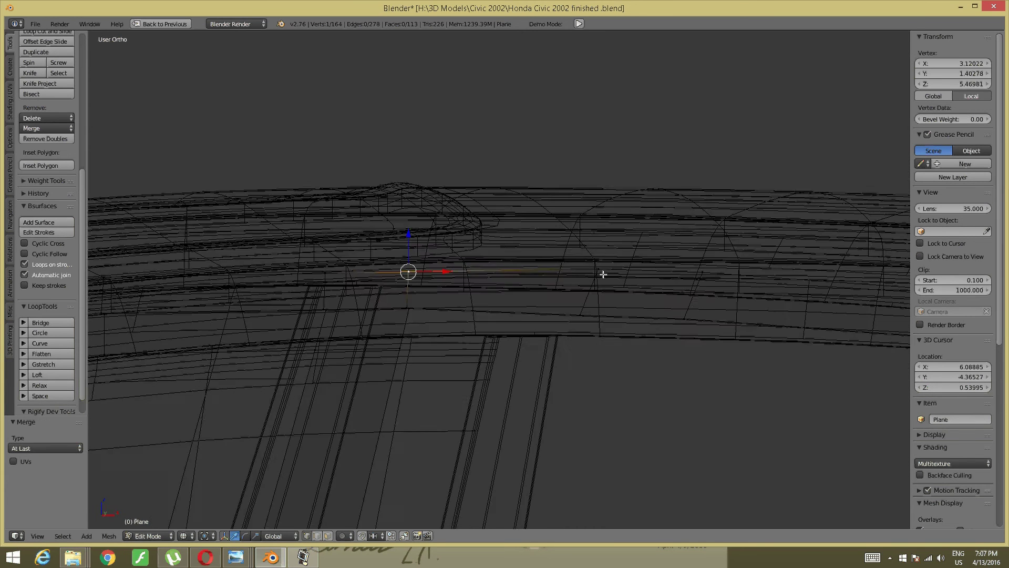
mouse_move(604, 273)
middle_down()
mouse_move(680, 259)
mouse_move(356, 191)
middle_up()
scroll(362, 210, up, 2)
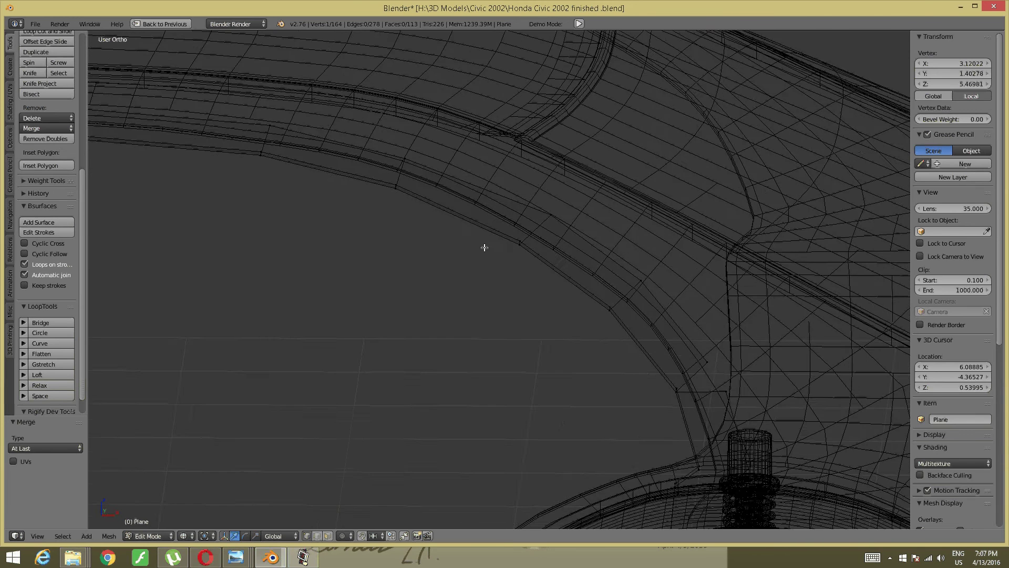
scroll(552, 305, up, 2)
key(a)
right_click(591, 323)
shift+right_click(613, 365)
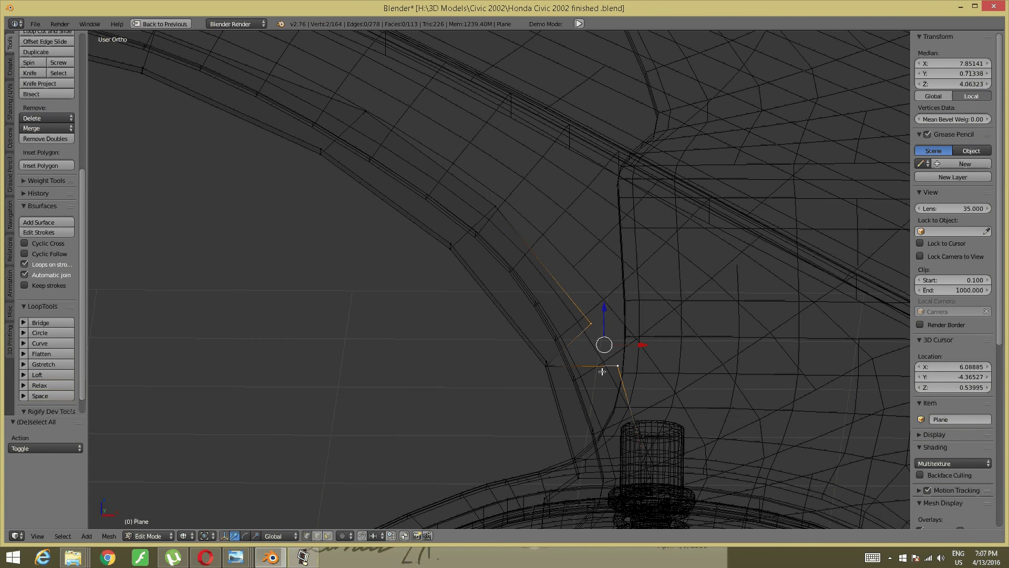
key(alt+m)
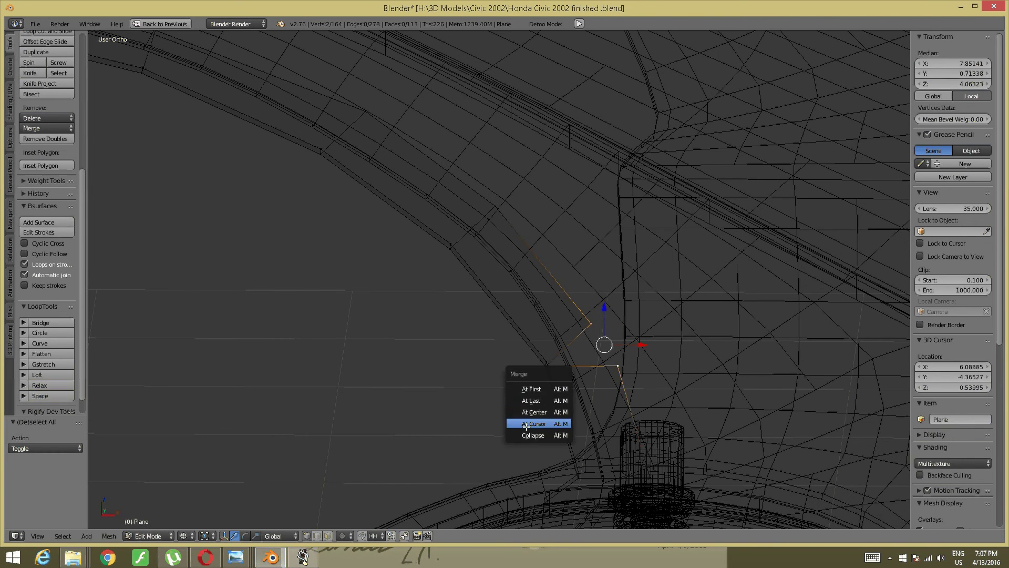
click(532, 400)
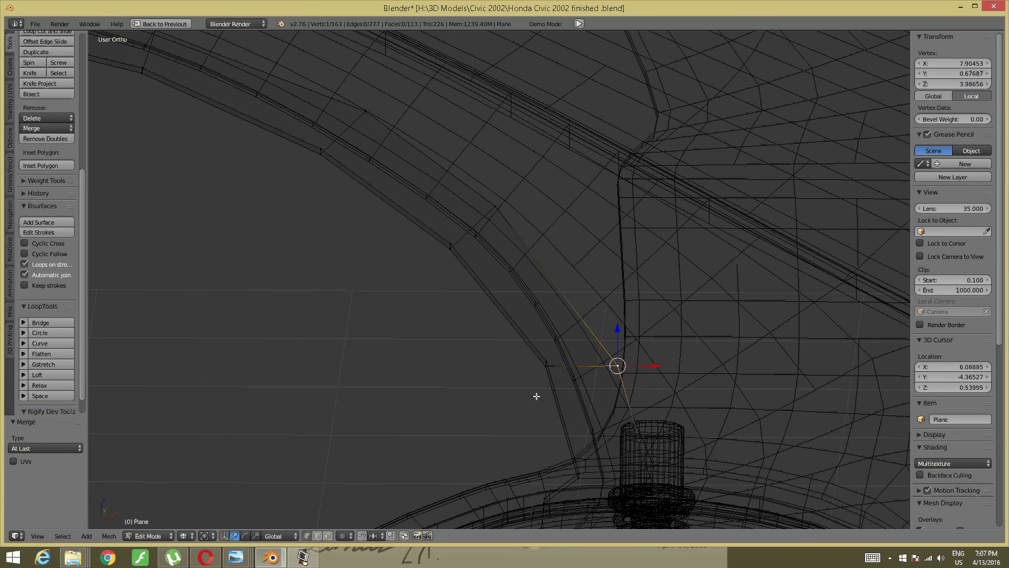
scroll(576, 328, down, 4)
Step: Return the viewport to solid shading and frame the roof edge above the window
key(a)
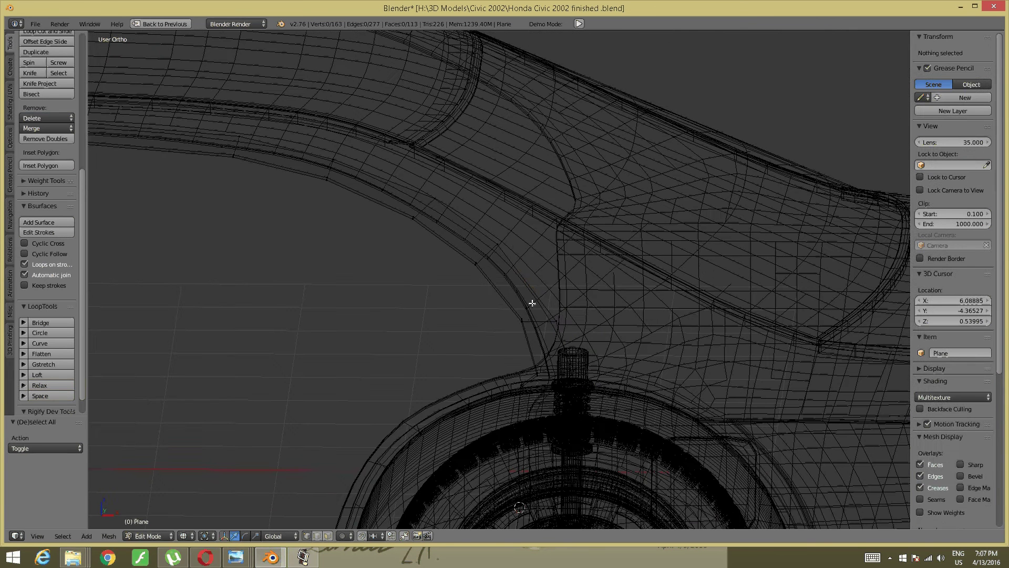
key(z)
click(594, 332)
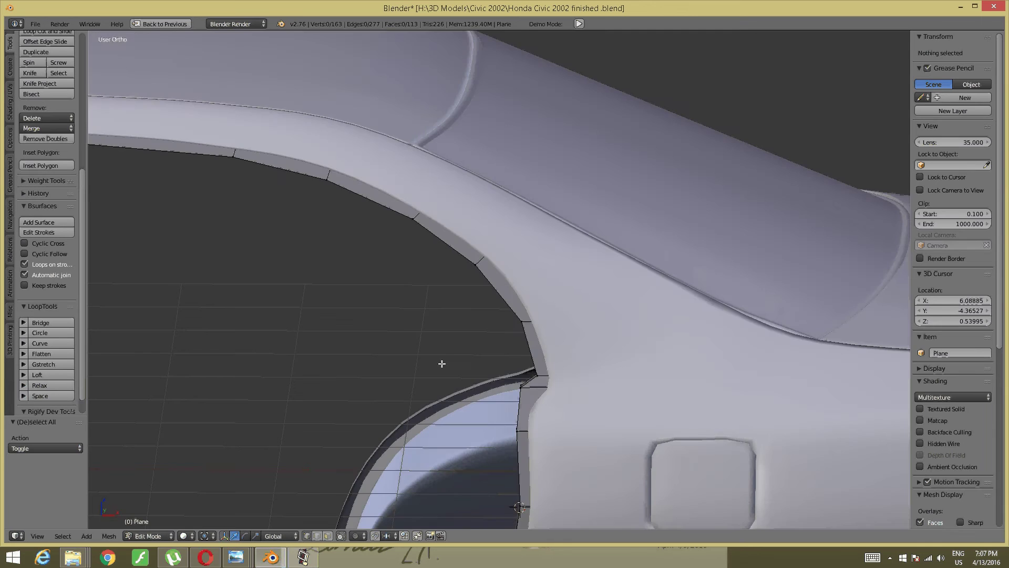
scroll(436, 352, up, 1)
scroll(424, 336, up, 3)
middle_drag(424, 336, 631, 263)
scroll(634, 266, up, 2)
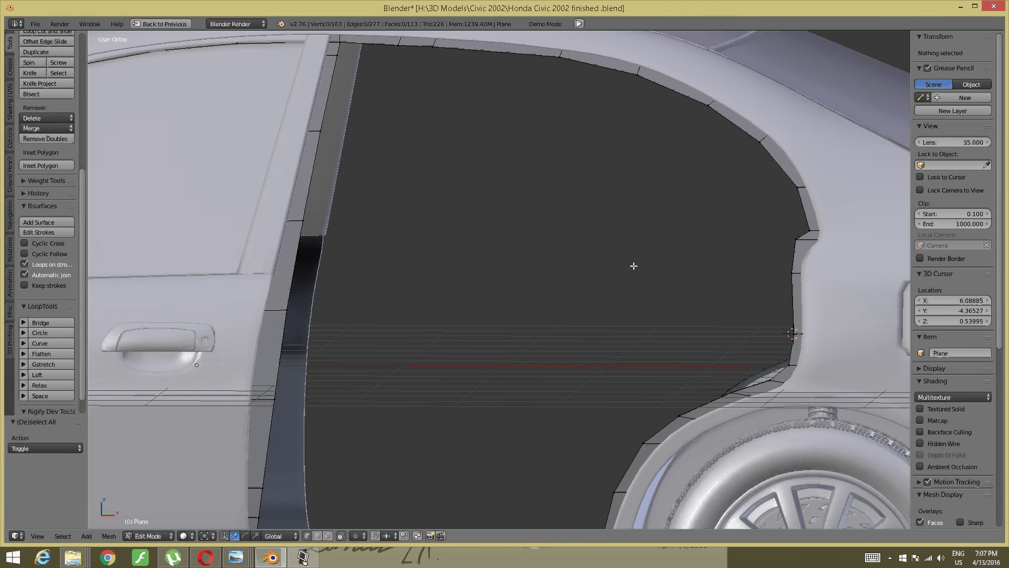
middle_drag(619, 212, 390, 300)
scroll(390, 301, up, 2)
shift+middle_drag(360, 236, 520, 469)
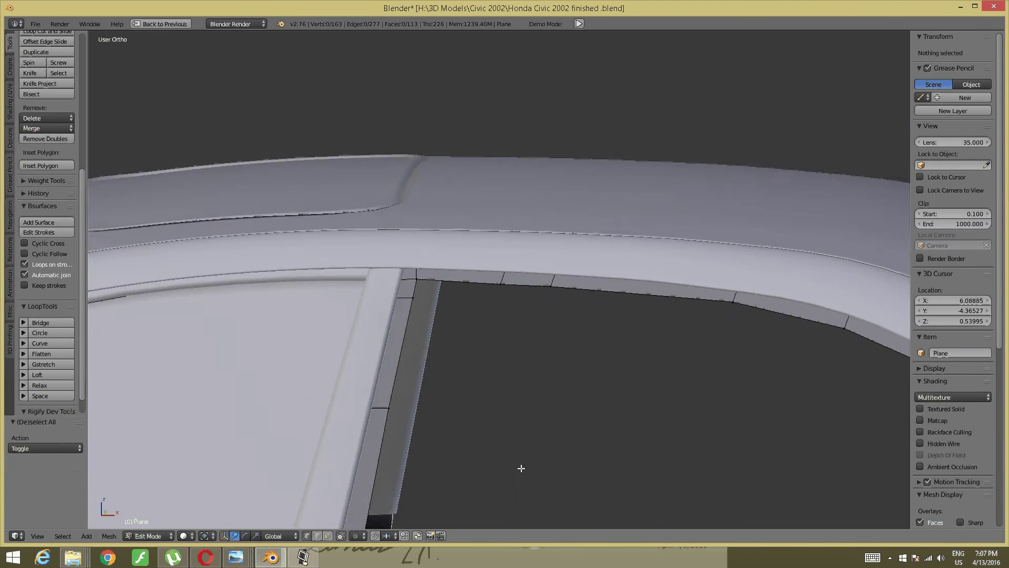
scroll(507, 323, up, 2)
scroll(459, 320, up, 1)
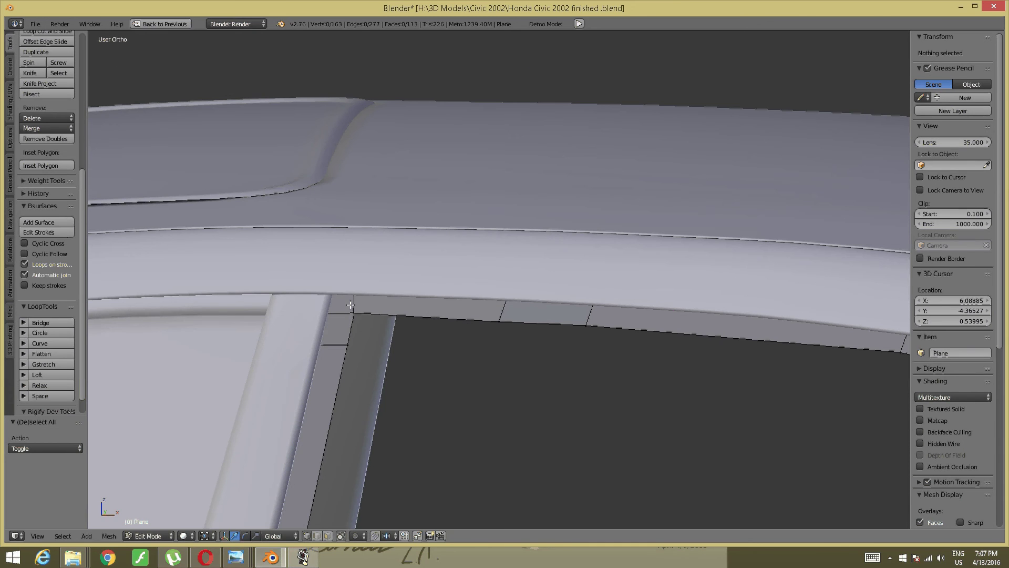
Step: Place a loop cut across the roof strip just beside the door pillar
key(ctrl+r)
key(Escape)
mouse_move(489, 361)
middle_down()
mouse_move(457, 363)
mouse_move(533, 269)
mouse_move(527, 288)
mouse_move(353, 332)
middle_up()
mouse_move(354, 288)
middle_down()
mouse_move(428, 331)
mouse_move(428, 322)
middle_up()
key(ctrl+r)
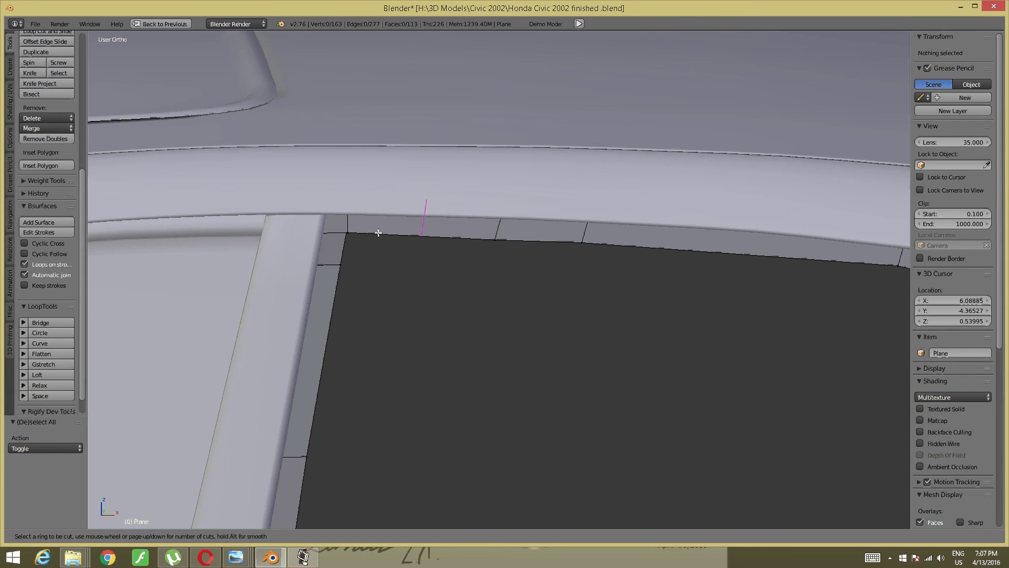
click(378, 232)
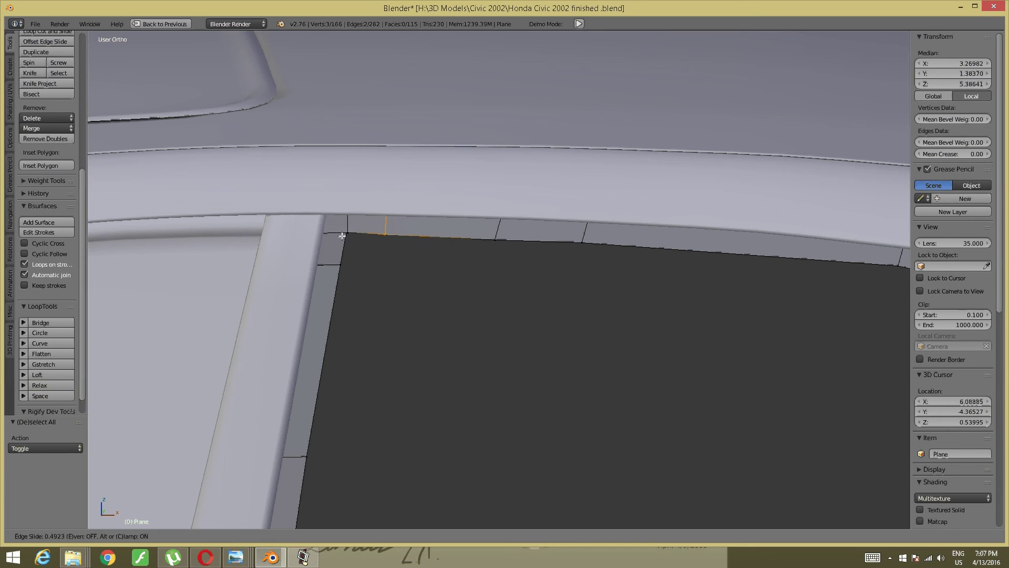
click(377, 237)
key(a)
scroll(451, 261, down, 4)
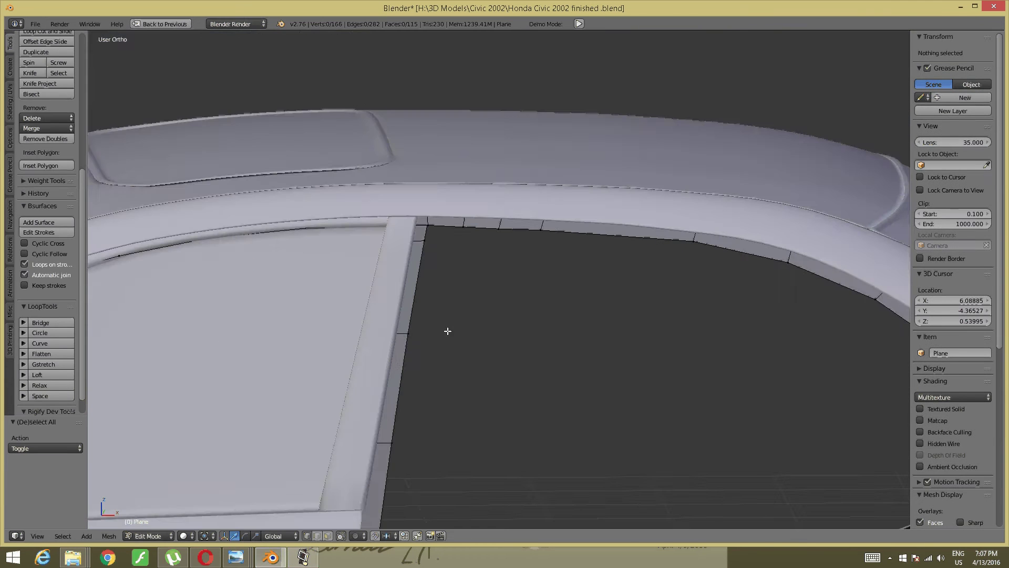
shift+middle_drag(446, 332, 447, 166)
mouse_move(522, 442)
shift+middle_down()
mouse_move(475, 242)
mouse_move(387, 434)
shift+middle_up()
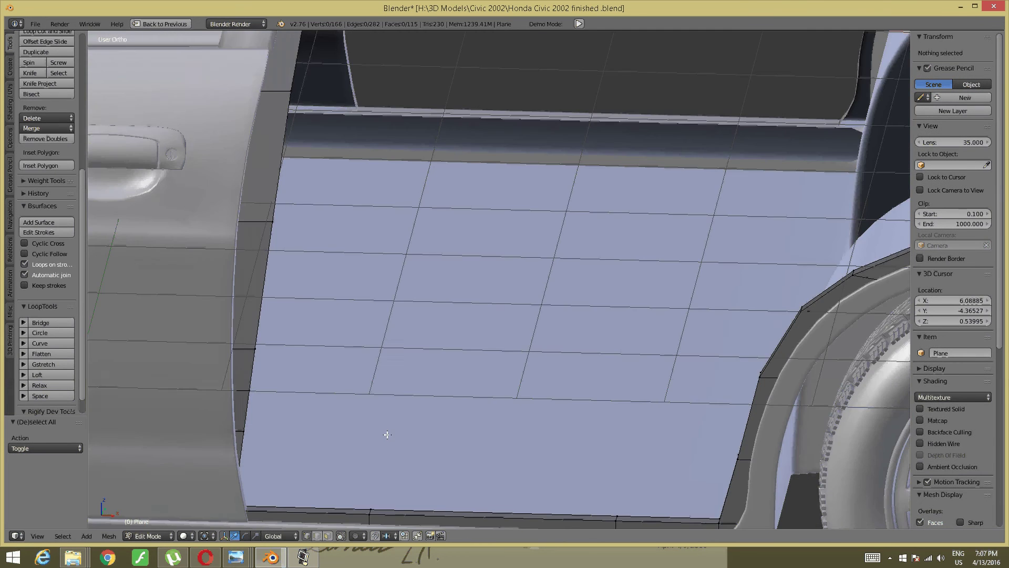
scroll(388, 435, up, 2)
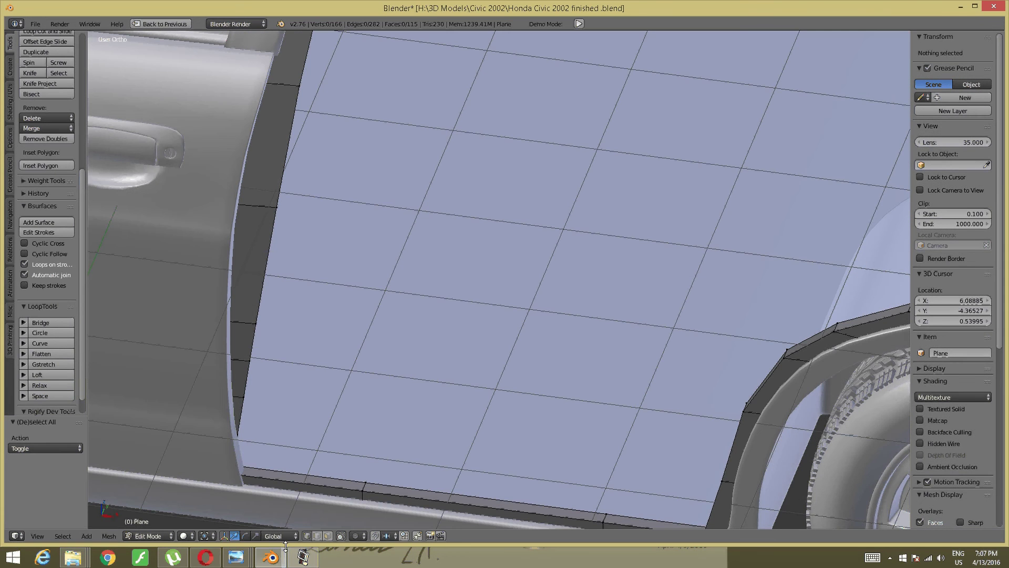
Step: View the rear-door interior reference photo in Photo Viewer, then return to Blender
click(235, 559)
mouse_move(236, 557)
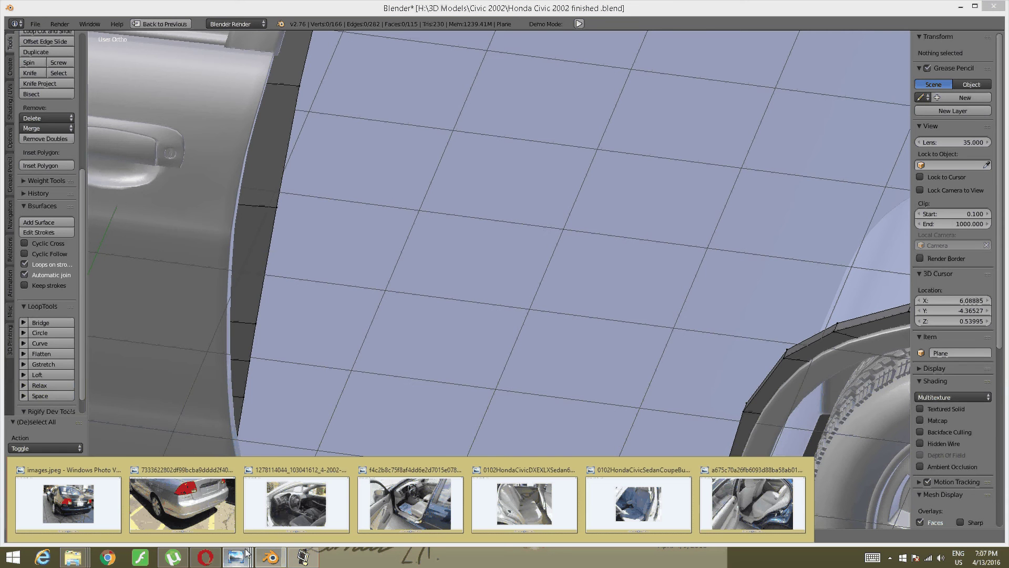
click(796, 510)
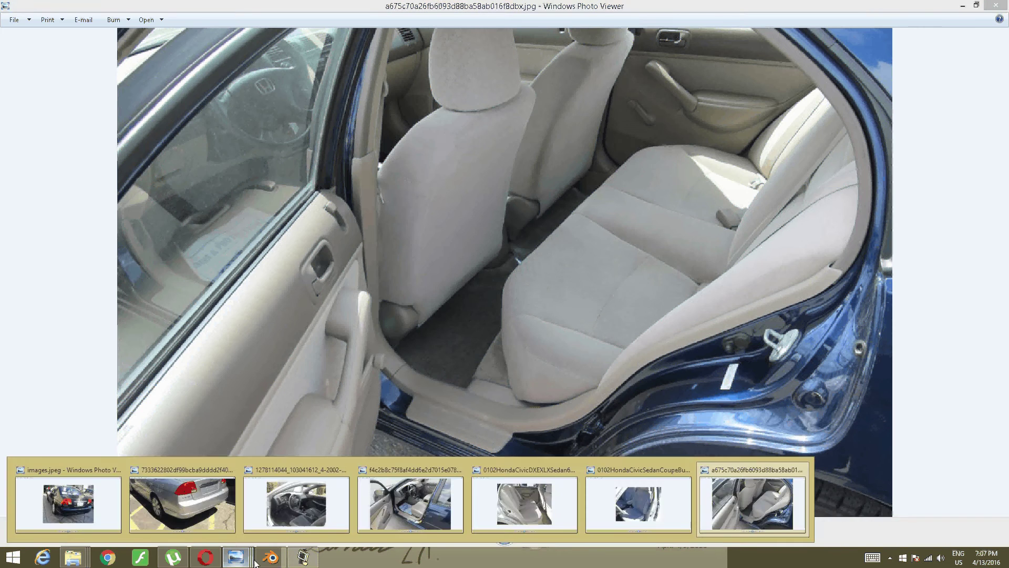
click(271, 558)
scroll(394, 436, down, 1)
Step: Edge-slide the bottom sill edge loop along the mesh
key(a)
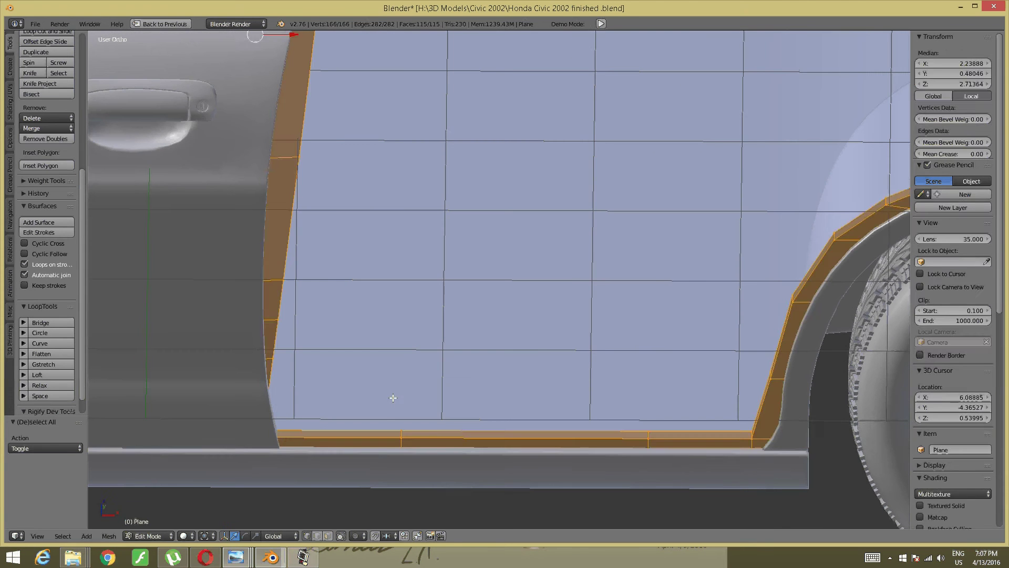
alt+right_click(397, 435)
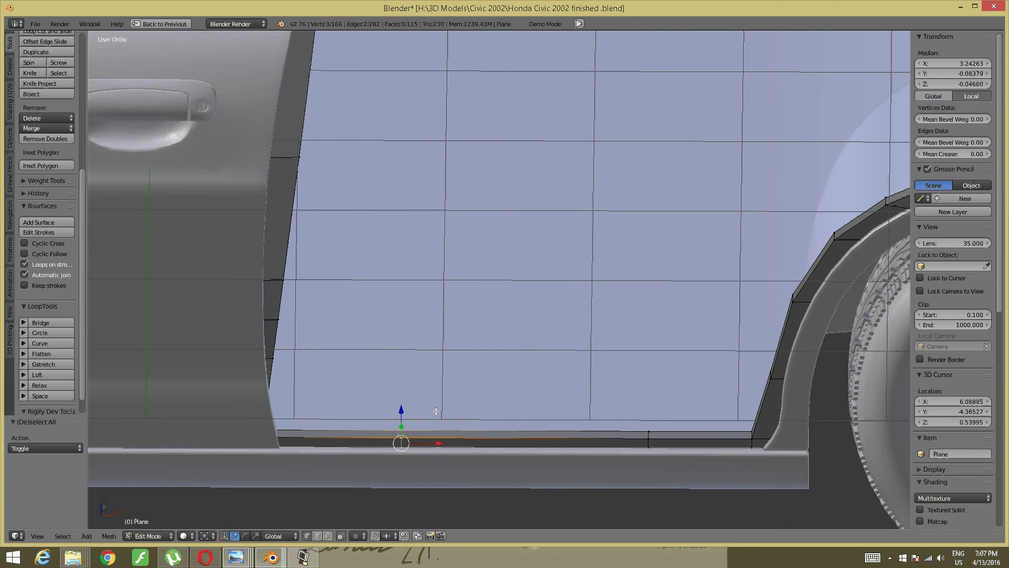
key(ctrl+e)
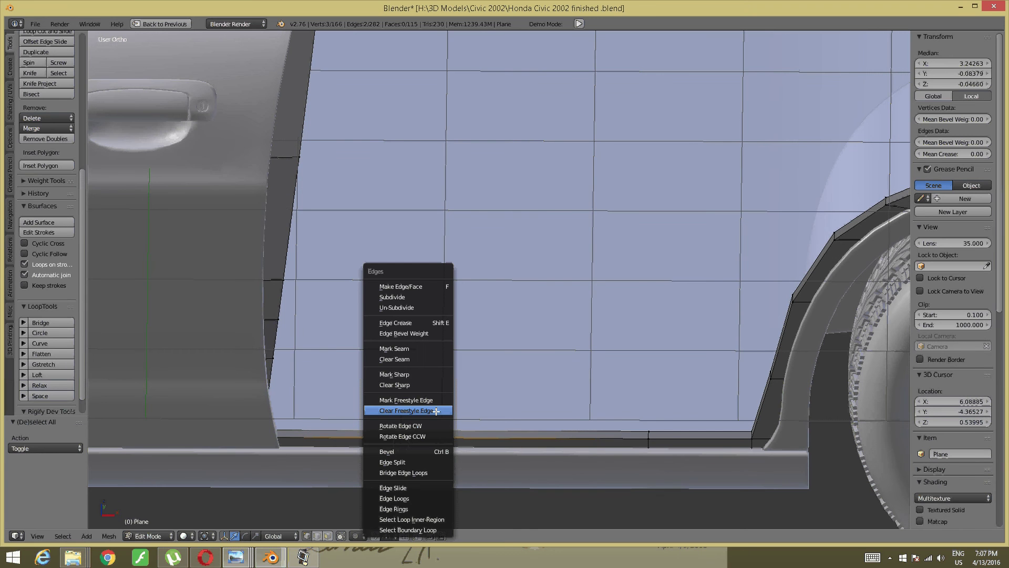
click(415, 488)
click(395, 480)
key(a)
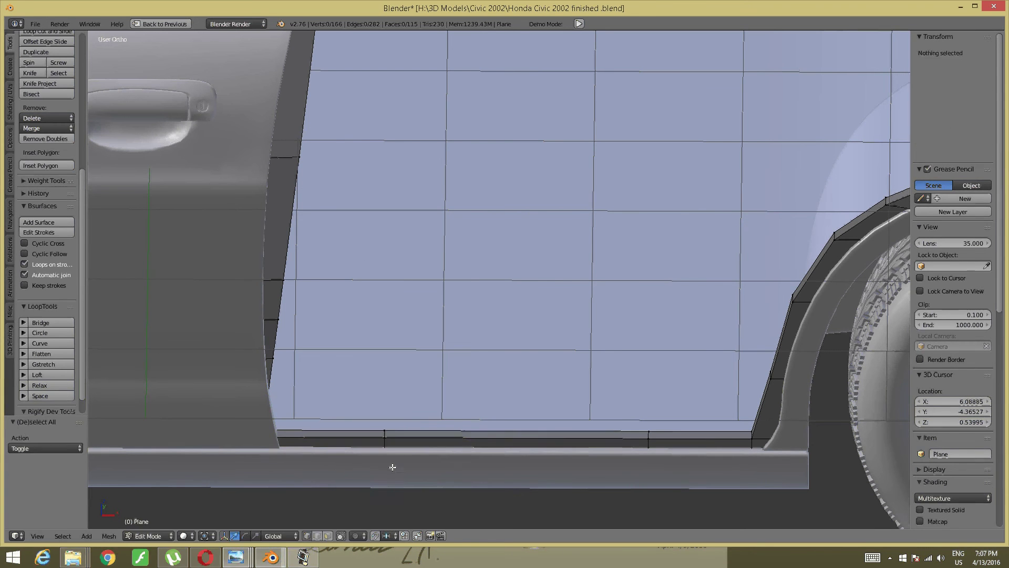
Step: In Edge select mode, pick the lower door-gap and pillar edges
middle_drag(392, 466, 371, 450)
key(ctrl+Tab)
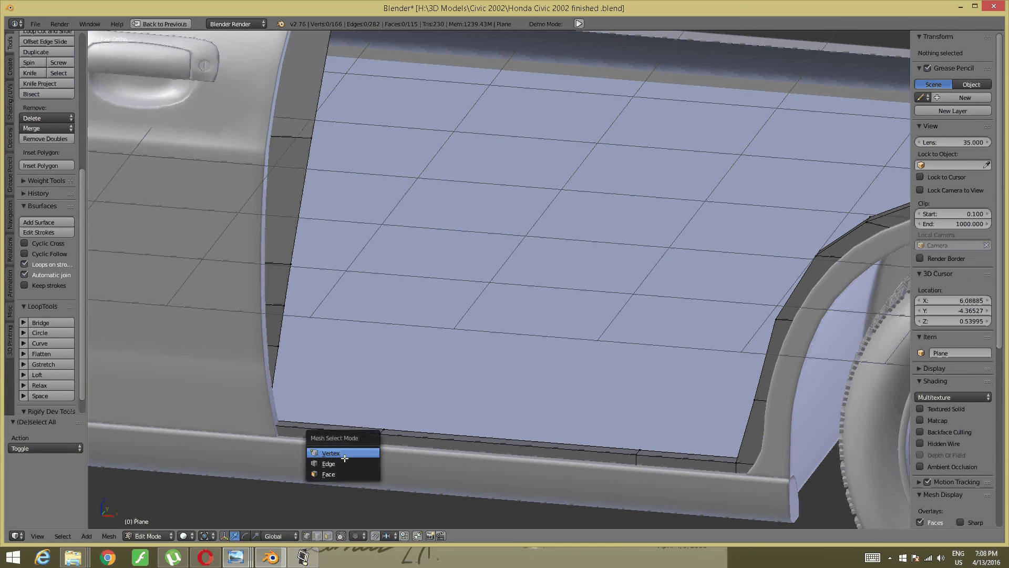
click(341, 464)
right_click(292, 376)
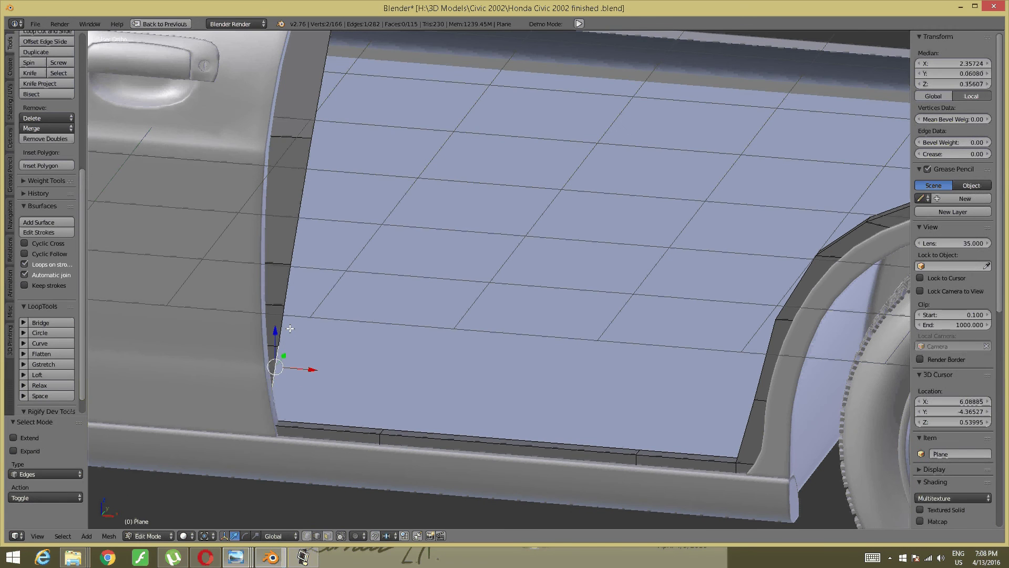
alt+shift+right_click(300, 243)
mouse_move(322, 252)
middle_down()
mouse_move(310, 308)
mouse_move(328, 394)
mouse_move(300, 372)
middle_up()
alt+shift+right_click(331, 222)
middle_drag(358, 273, 321, 366)
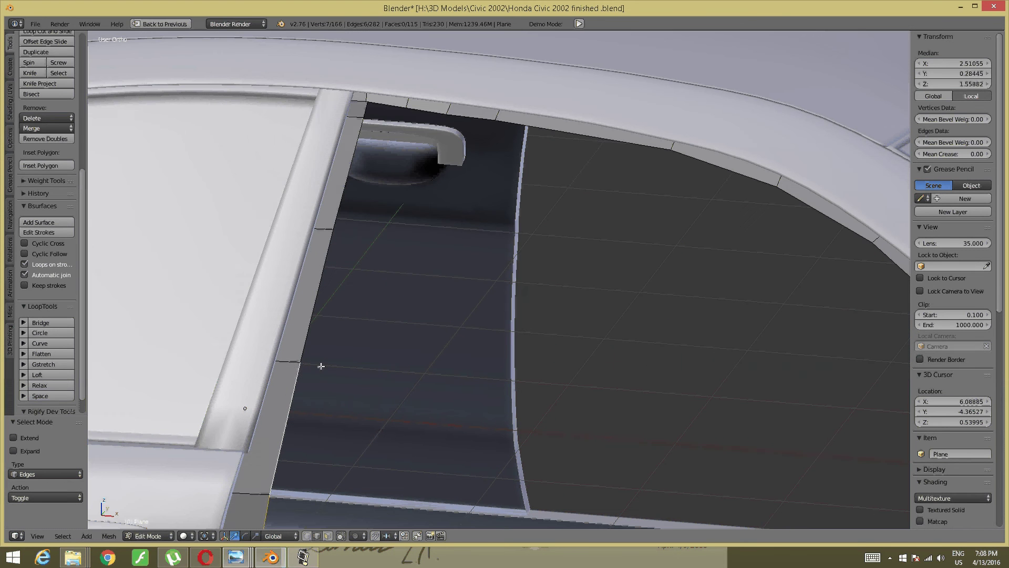
Step: Add the remaining upper and lower pillar edges to the selection
alt+shift+right_click(318, 302)
alt+shift+right_click(344, 173)
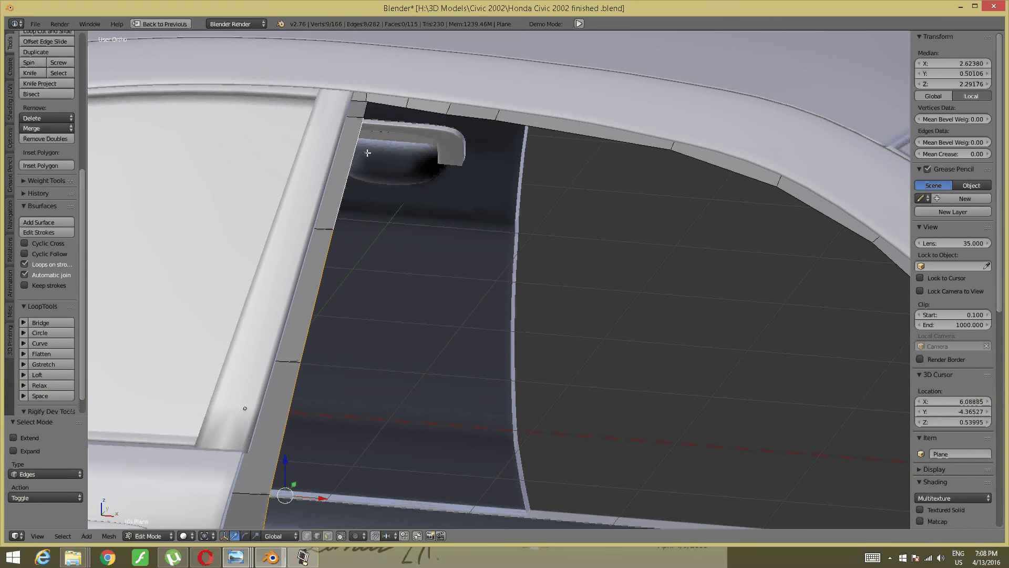
alt+shift+right_click(366, 110)
shift+scroll(376, 158, down, 8)
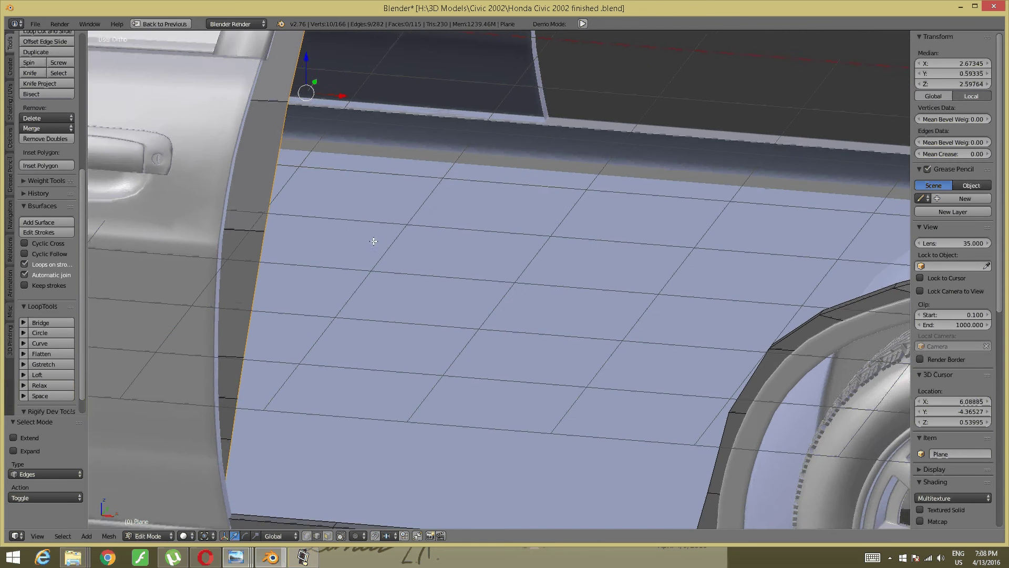
middle_drag(367, 294, 293, 310)
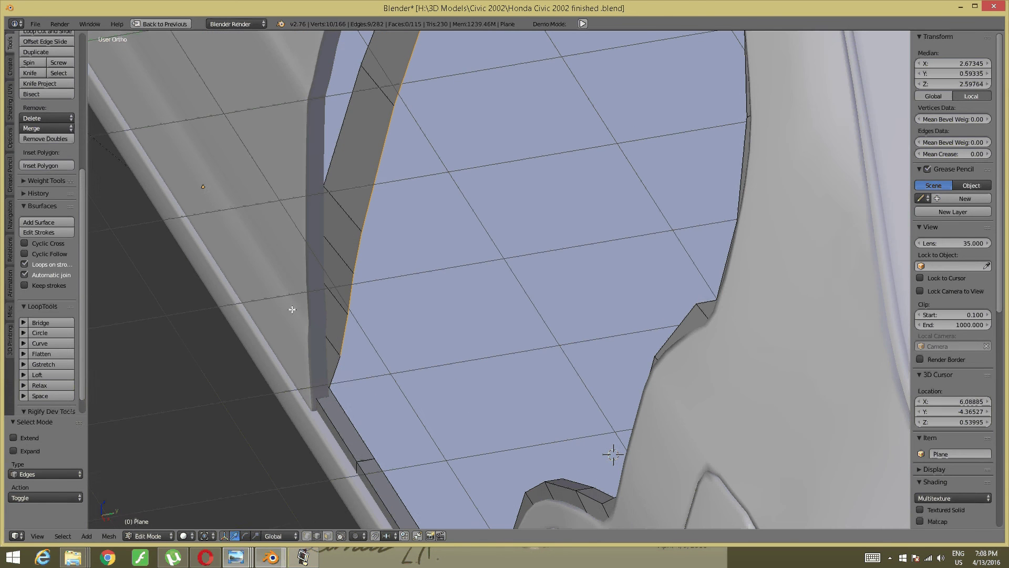
alt+shift+right_click(343, 379)
mouse_move(323, 365)
middle_down()
mouse_move(353, 356)
mouse_move(336, 400)
middle_up()
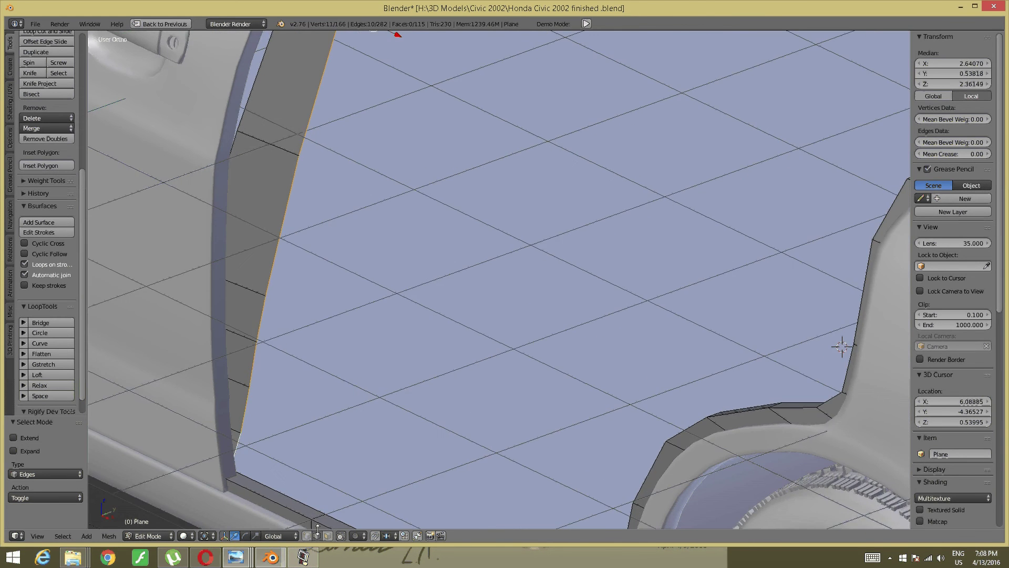
Step: Extrude the pillar edge chain 0.823 along X into a new strip of faces
key(e)
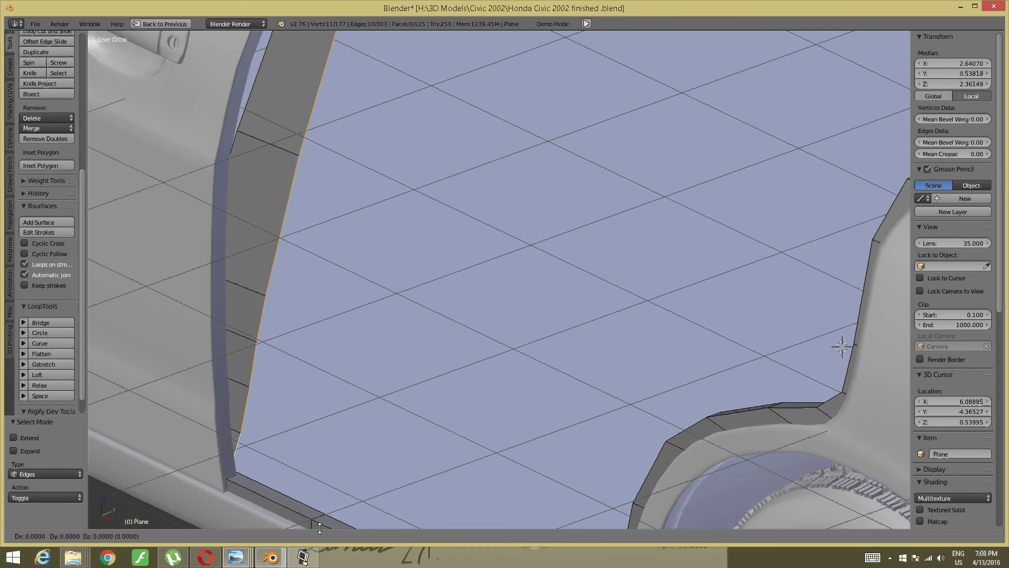
key(x)
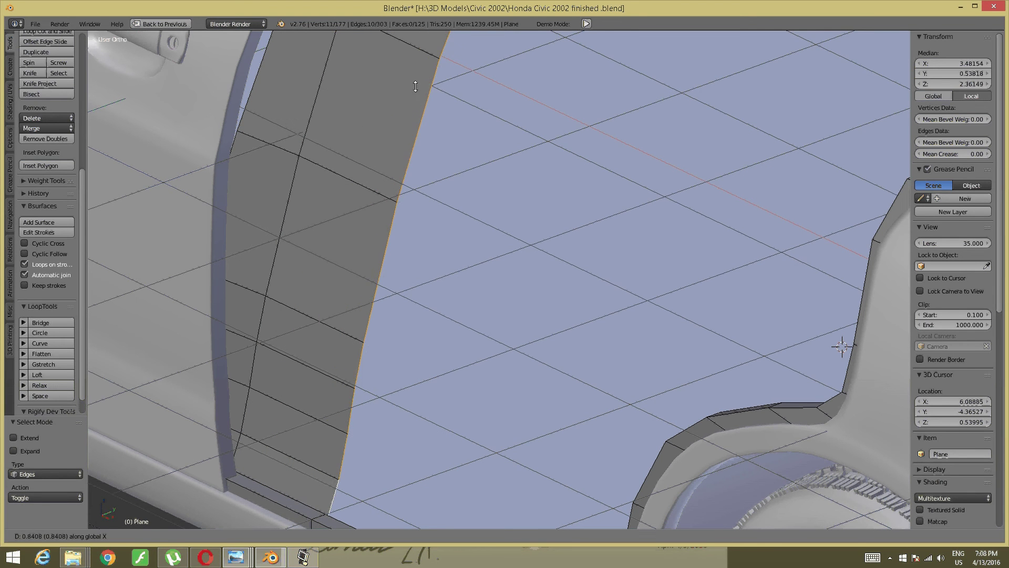
click(413, 85)
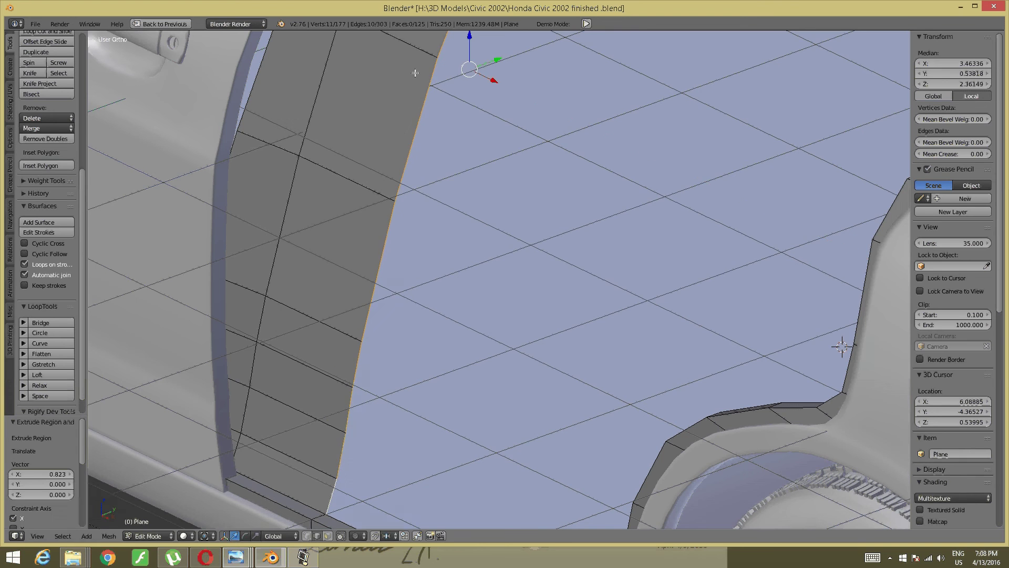
middle_drag(401, 132, 301, 276)
mouse_move(525, 346)
middle_down()
mouse_move(569, 407)
mouse_move(610, 207)
middle_up()
Step: Slide the top edge of the new strip left along X
key(a)
right_click(617, 126)
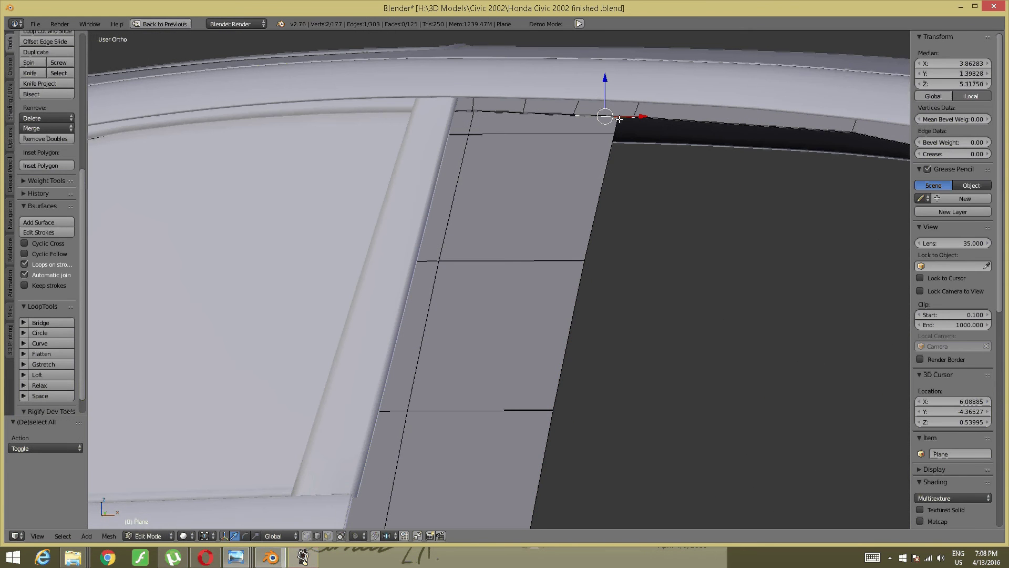
drag(652, 126, 556, 116)
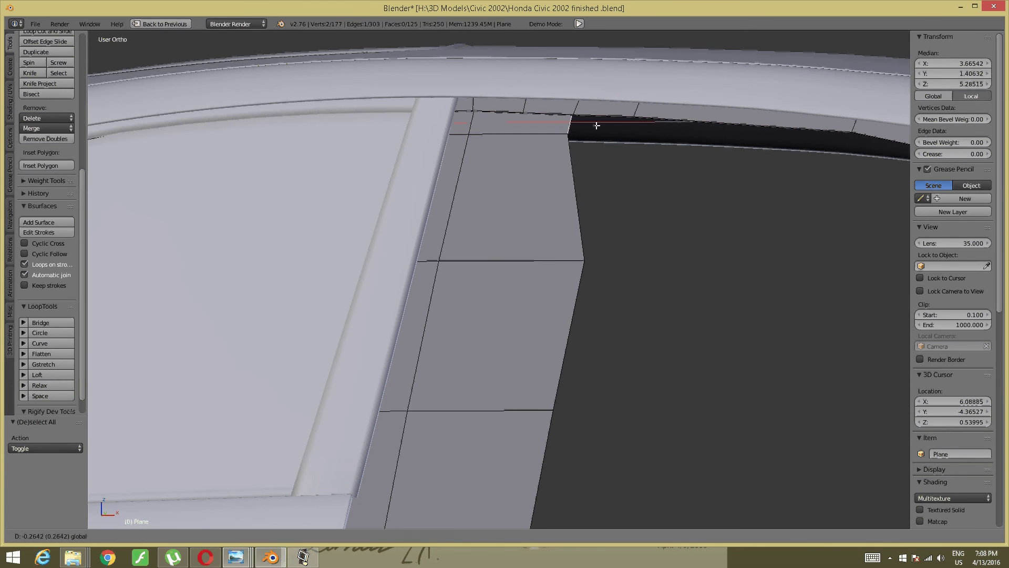
click(556, 116)
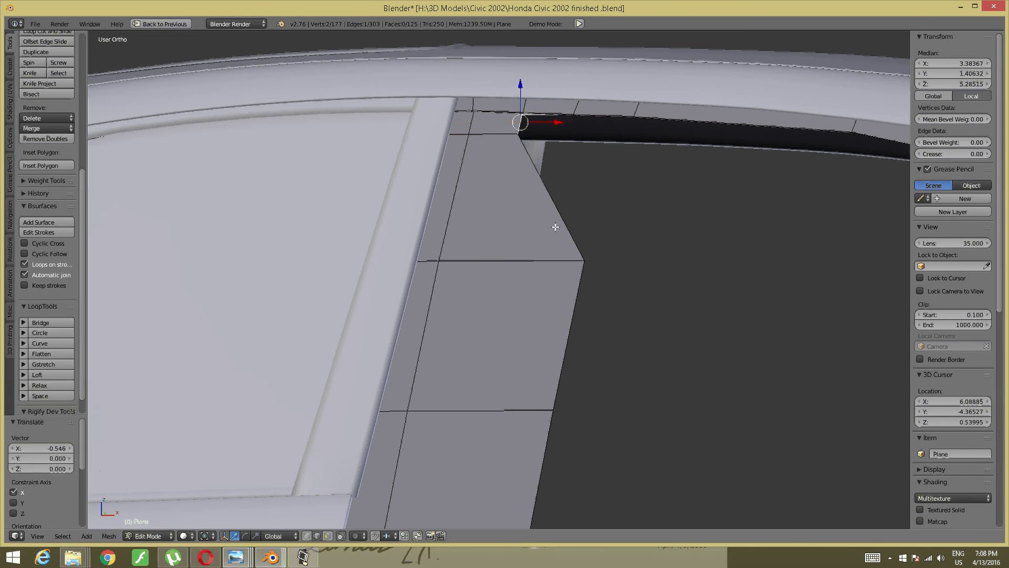
Step: In front orthographic view and vertex mode, move the strip's corner vertex left along X
key(KP_1)
key(a)
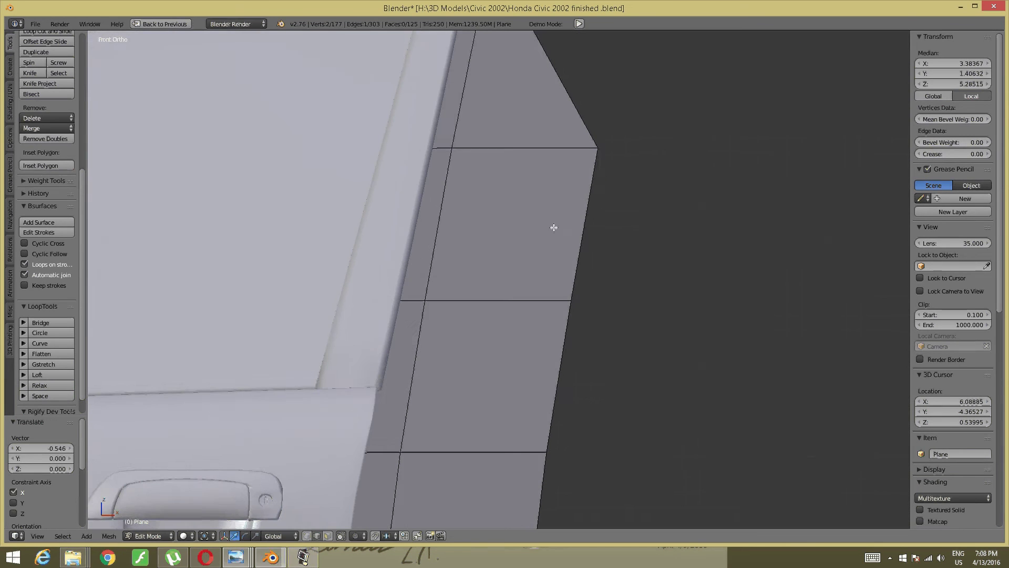
scroll(567, 224, down, 1)
shift+scroll(563, 261, up, 2)
key(ctrl+Tab)
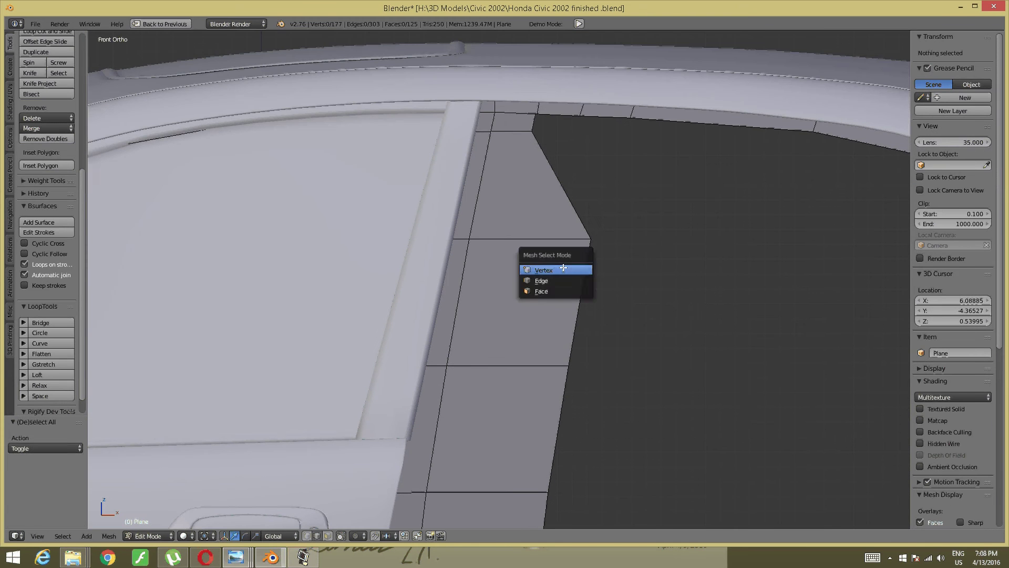
click(578, 270)
right_click(591, 239)
shift+middle_drag(586, 330, 593, 231)
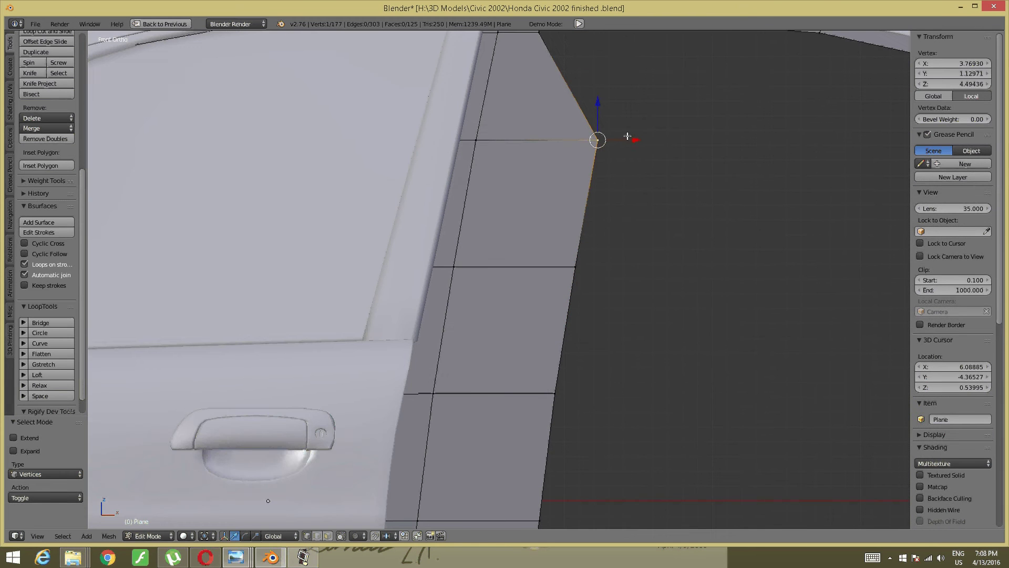
click(637, 147)
key(g)
key(x)
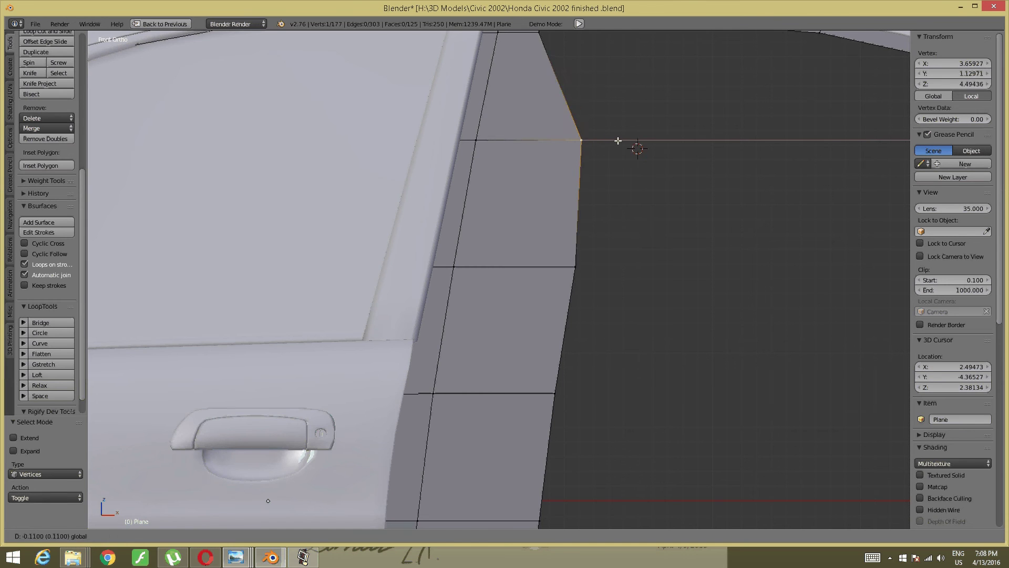
click(566, 151)
Step: Shift the strip's lower bend vertices left along X to follow the curve
mouse_move(567, 152)
shift+middle_down()
mouse_move(602, 243)
mouse_move(610, 168)
shift+middle_up()
right_click(618, 283)
key(g)
key(x)
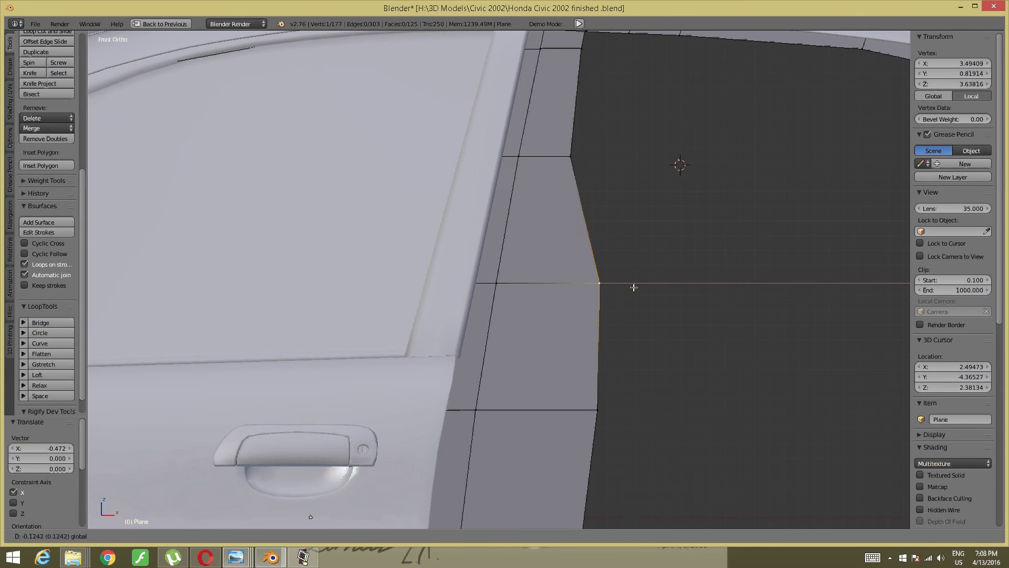
click(608, 290)
shift+scroll(608, 284, down, 1)
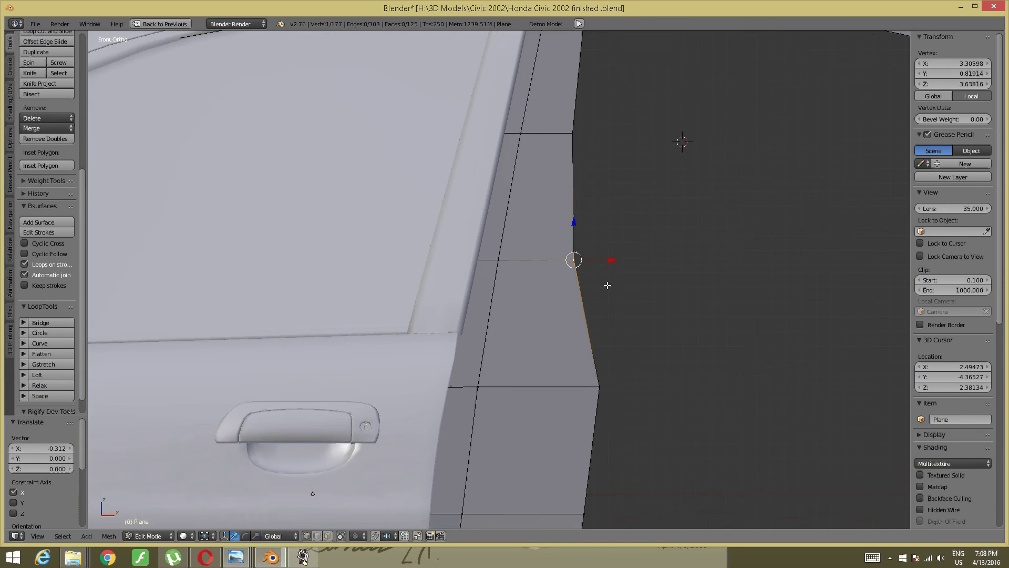
shift+scroll(597, 311, down, 3)
right_click(595, 318)
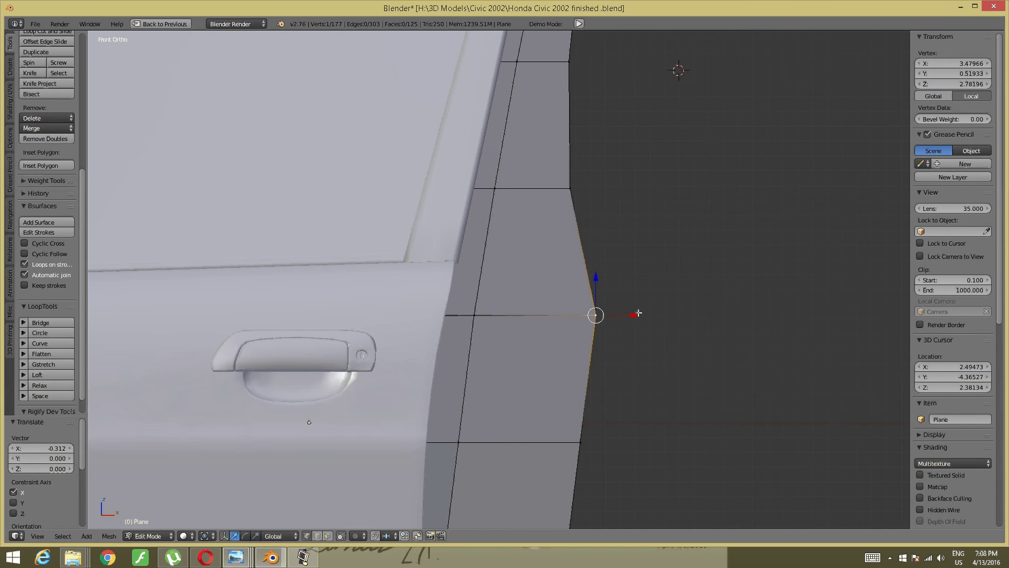
key(g)
key(x)
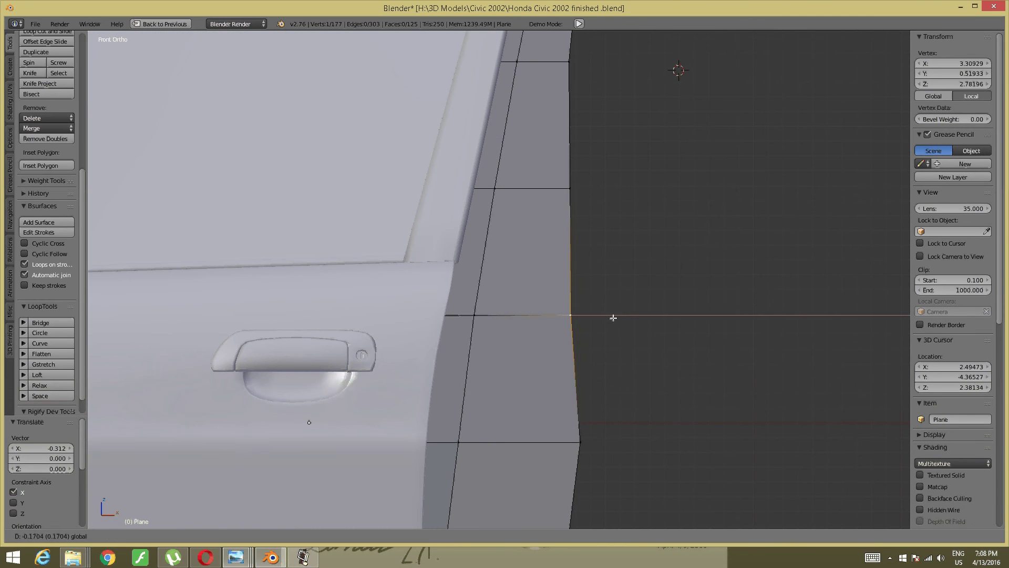
click(613, 317)
shift+scroll(610, 294, down, 3)
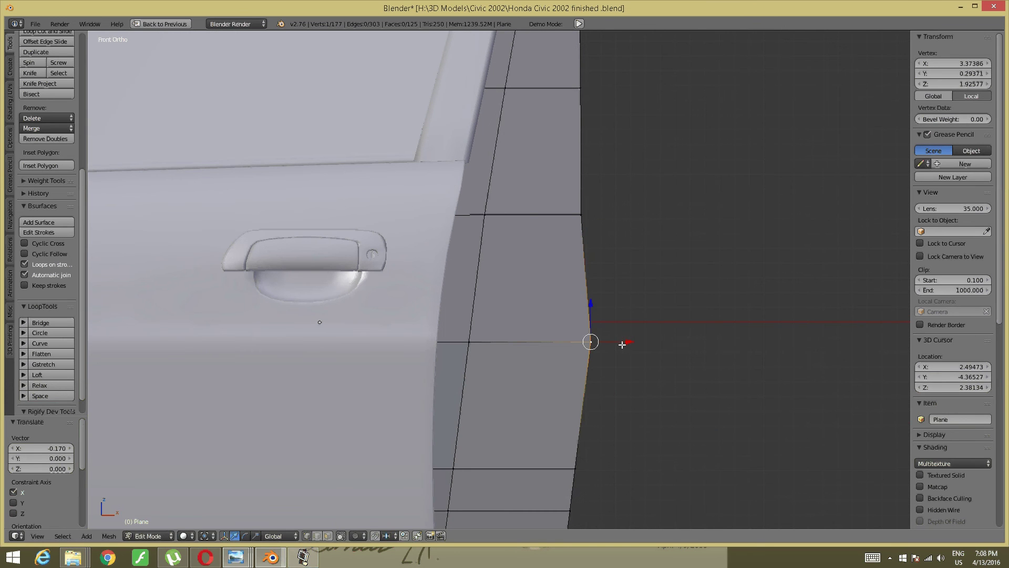
key(g)
key(x)
click(600, 344)
Step: Nudge the next vertices along the pillar's rear edge slightly left along X
right_click(580, 215)
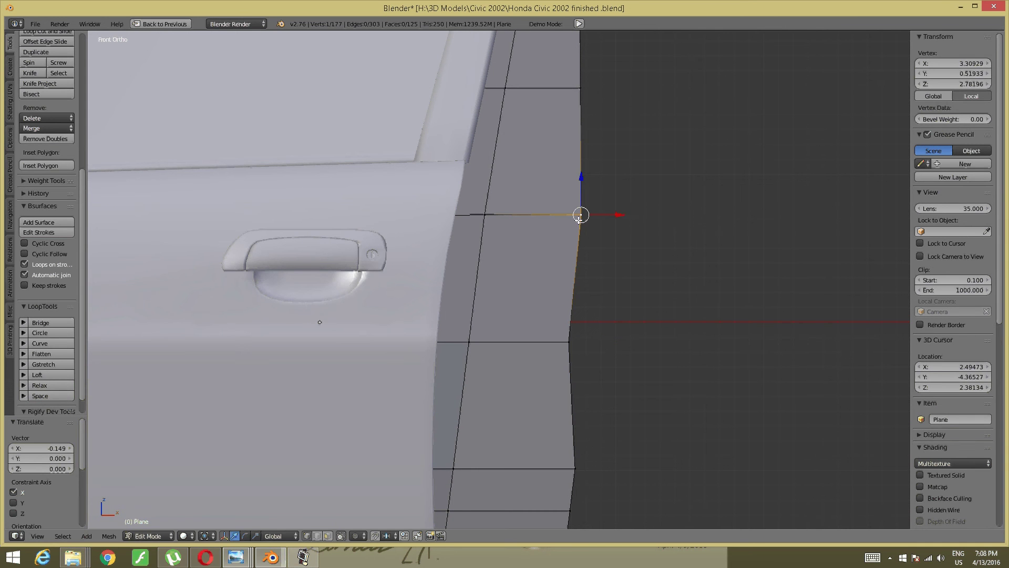
click(630, 214)
key(g)
key(x)
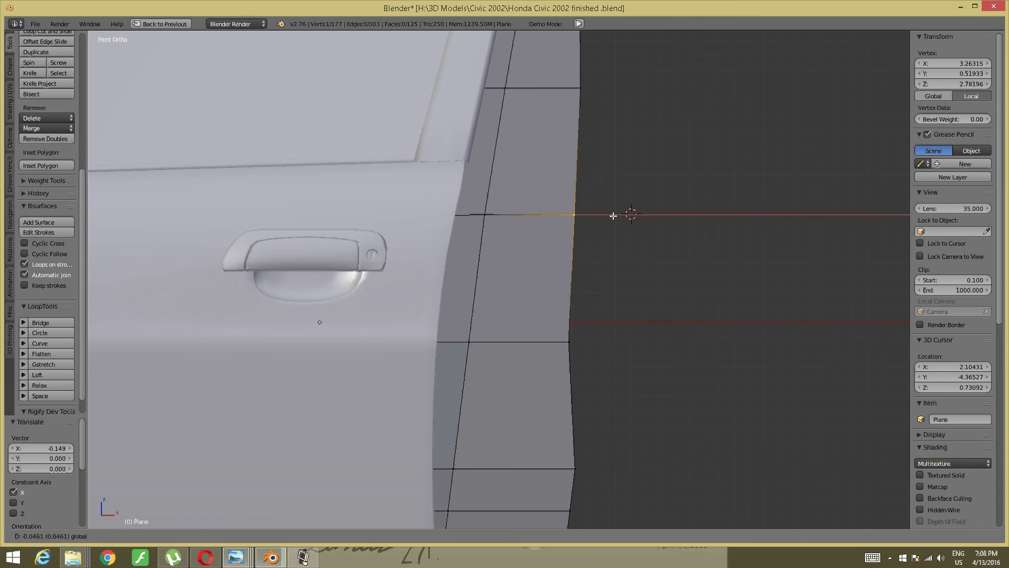
click(613, 215)
shift+middle_drag(612, 218, 608, 403)
right_click(581, 293)
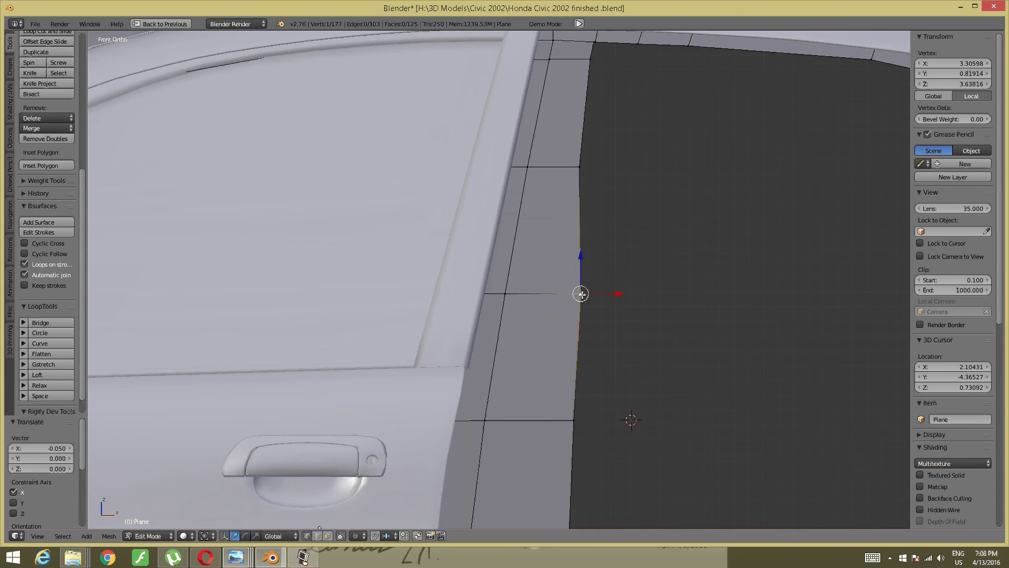
key(g)
key(x)
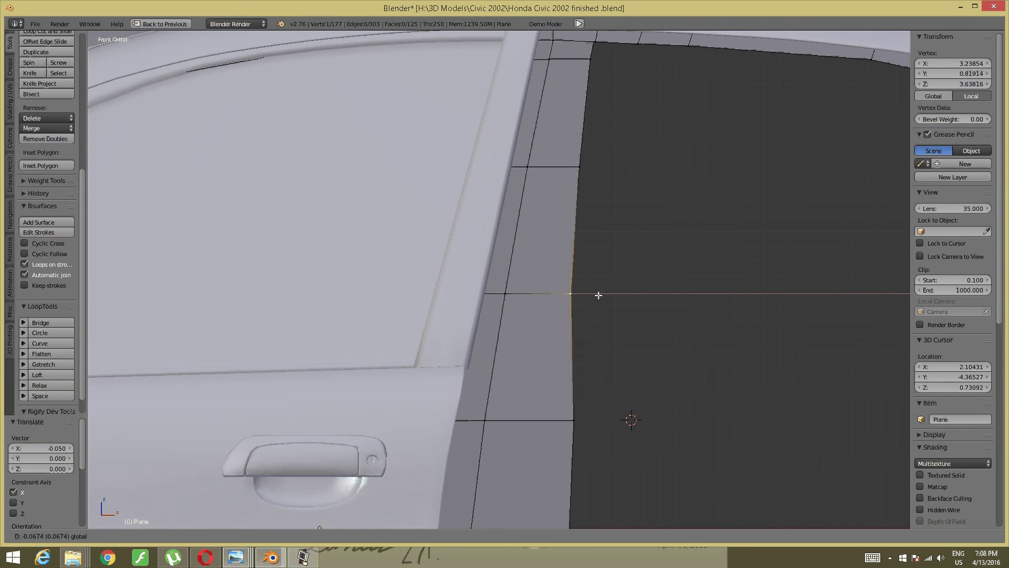
click(596, 295)
shift+middle_drag(595, 376, 578, 278)
right_click(577, 322)
key(g)
key(x)
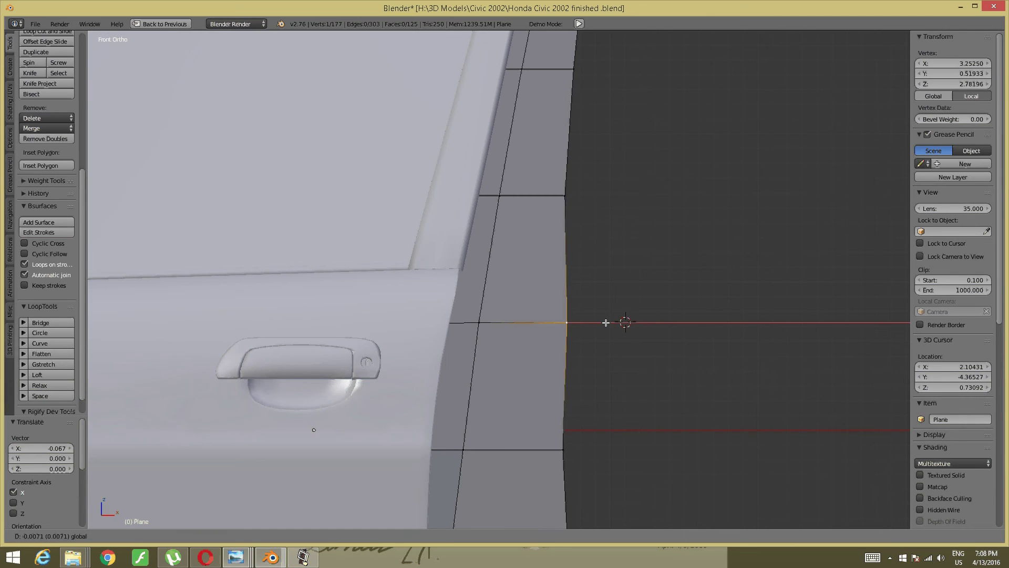
click(602, 322)
shift+middle_drag(602, 323, 581, 293)
shift+scroll(581, 293, down, 5)
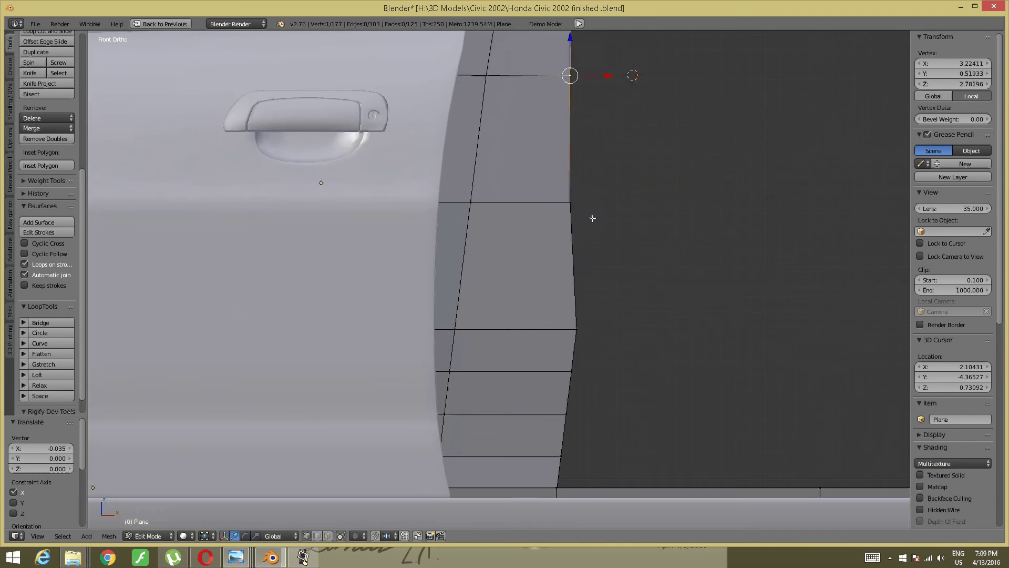
right_click(577, 288)
key(g)
key(x)
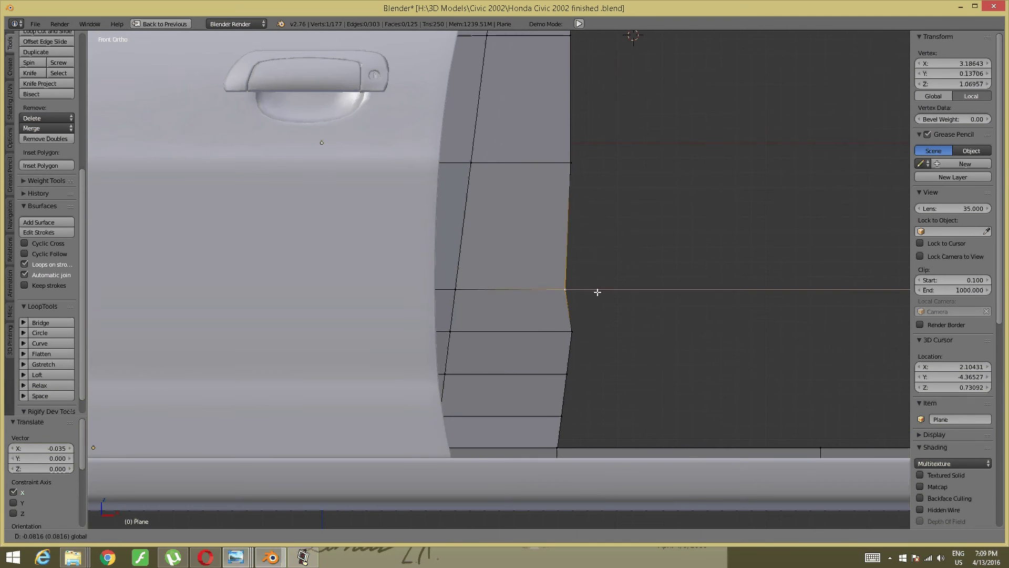
click(579, 293)
Step: Shift the lower pillar-edge vertices left along X
right_click(560, 417)
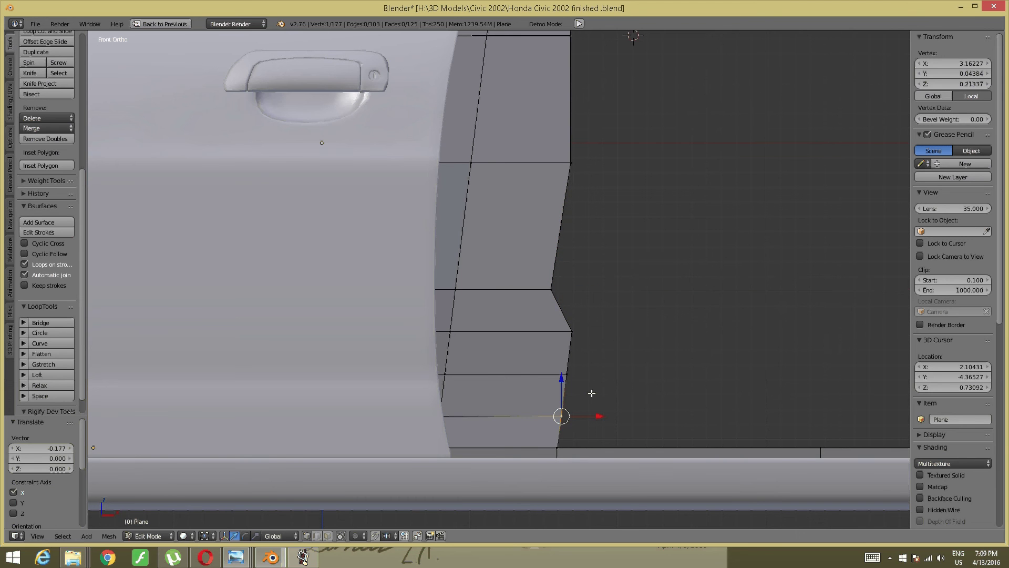
key(g)
key(x)
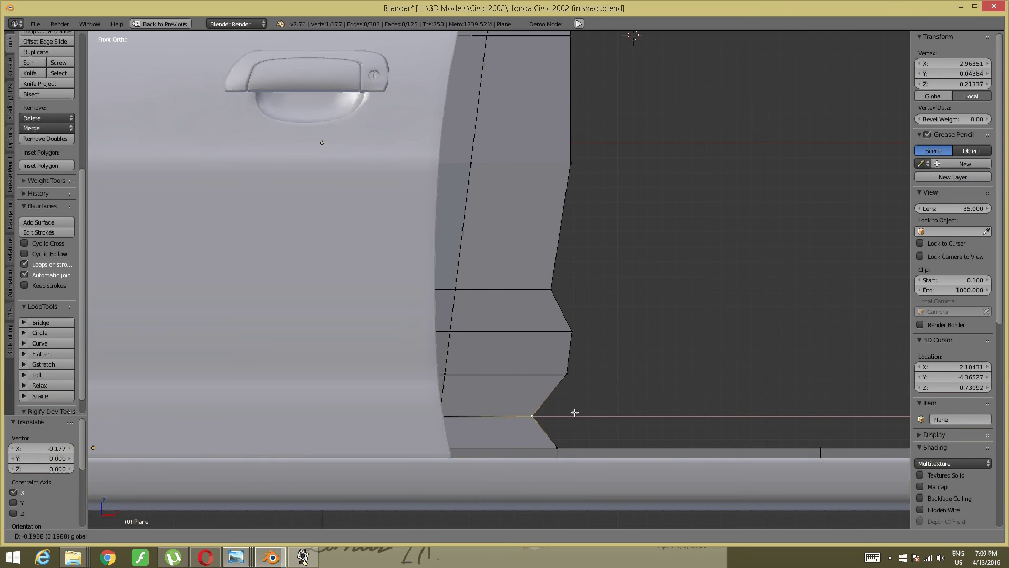
click(575, 414)
right_click(561, 365)
click(596, 371)
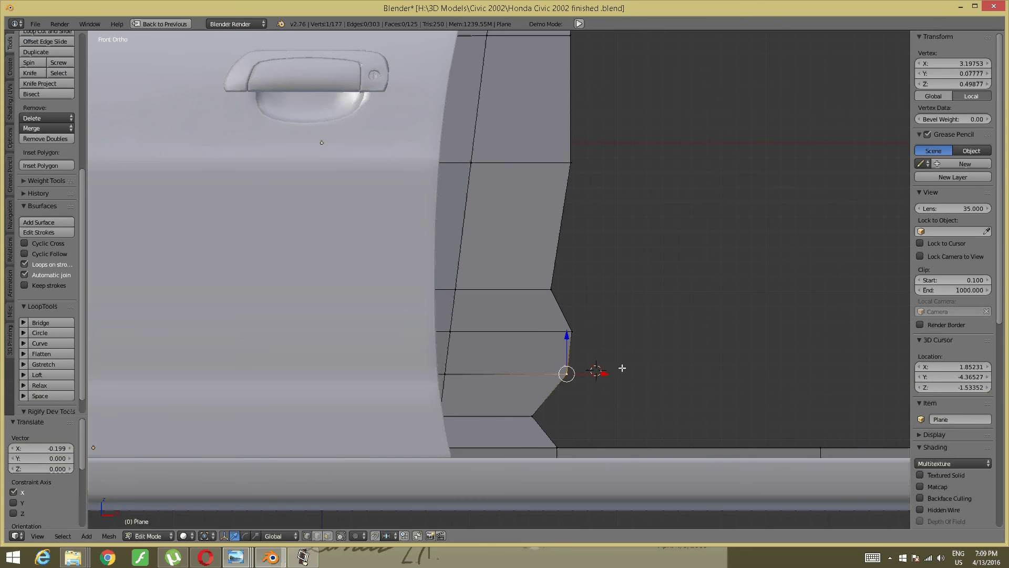
key(g)
key(x)
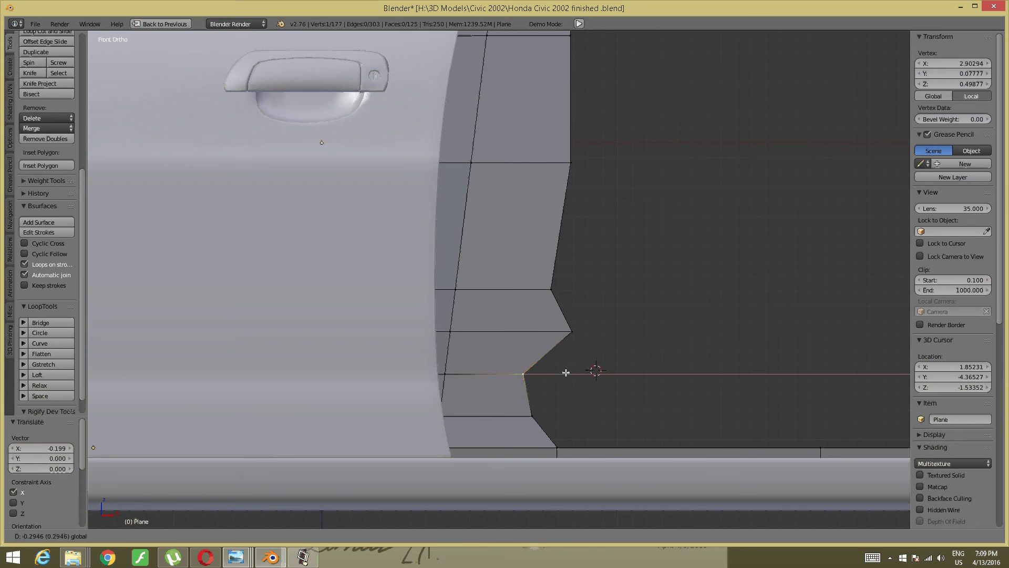
click(566, 370)
right_click(568, 321)
click(615, 321)
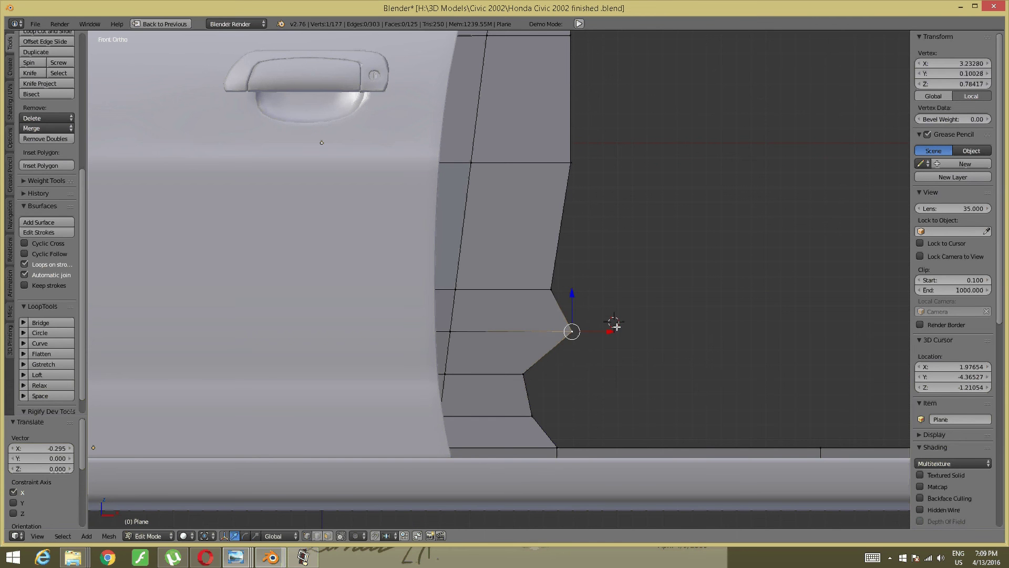
key(g)
key(x)
click(570, 329)
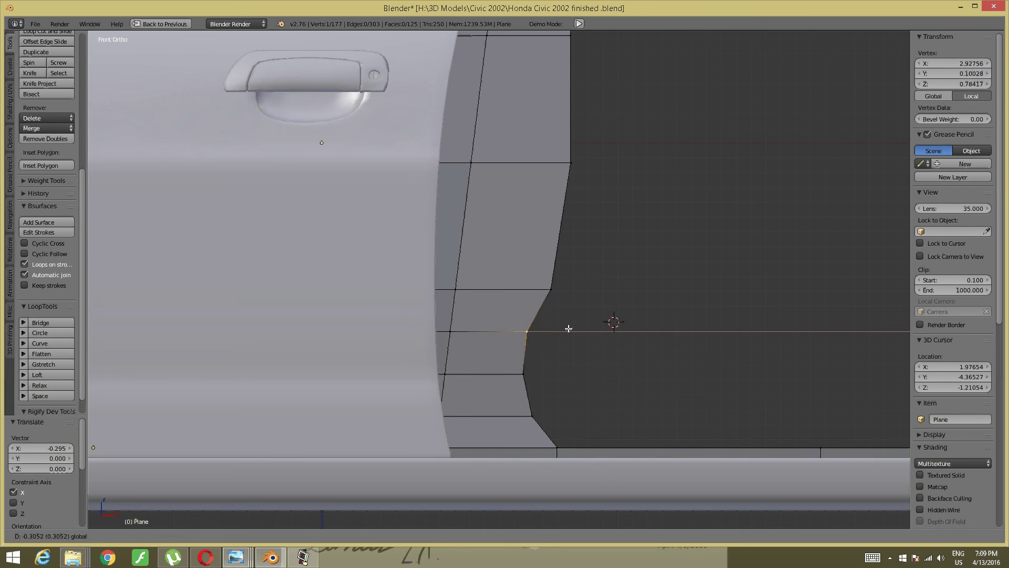
Step: Slide the upper corner and higher pillar-edge vertices left along X
shift+middle_drag(560, 273, 552, 348)
right_click(552, 347)
drag(565, 363, 559, 364)
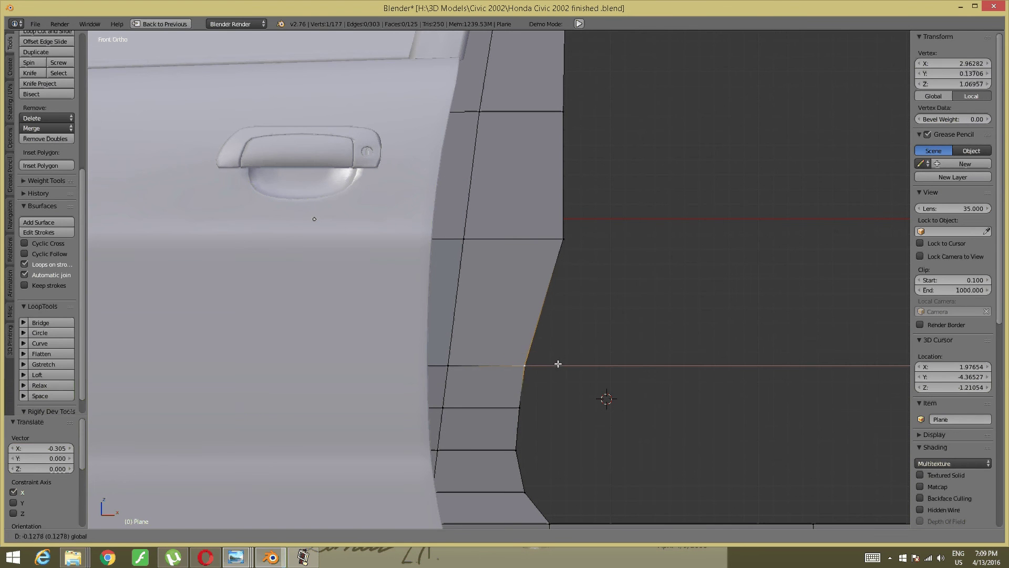
click(559, 344)
right_click(563, 239)
shift+middle_drag(567, 258, 569, 313)
drag(584, 298, 558, 307)
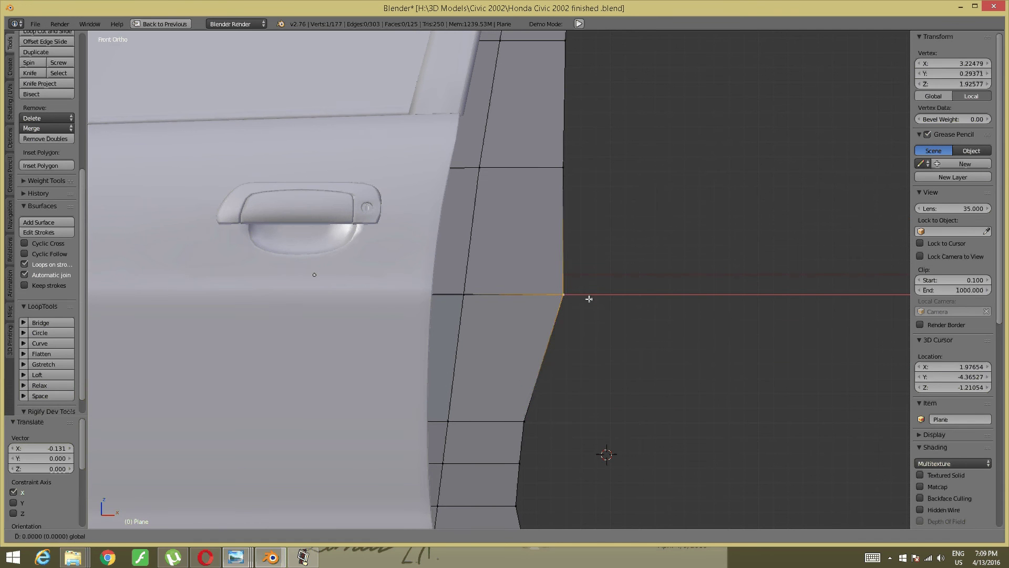
shift+middle_drag(558, 307, 553, 426)
right_click(549, 287)
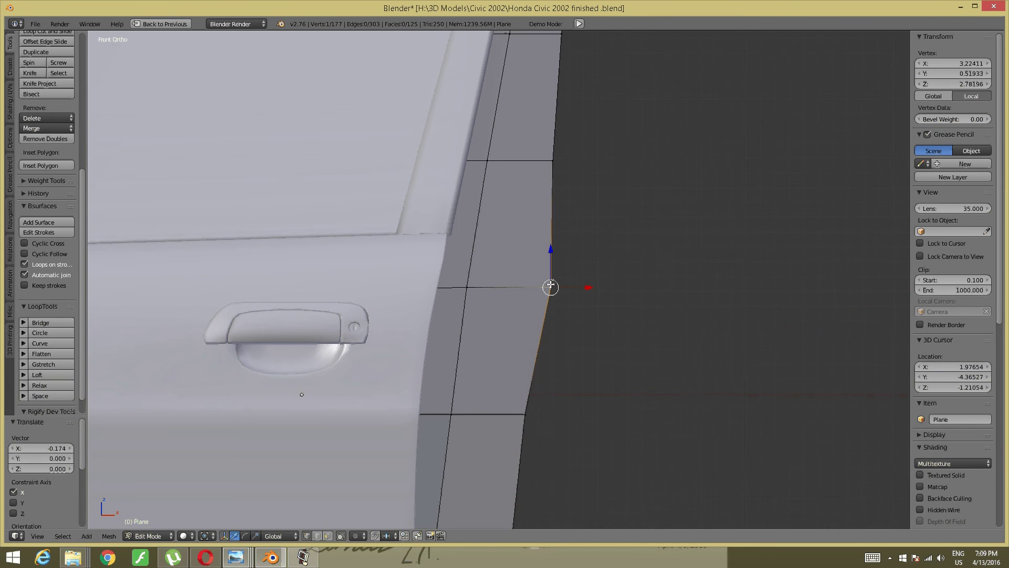
drag(584, 287, 582, 288)
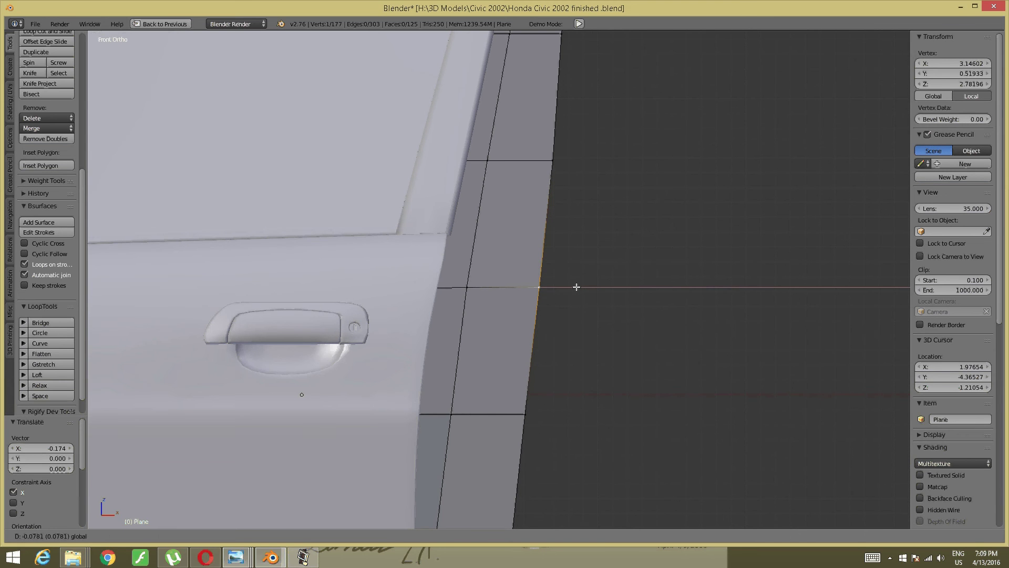
click(578, 287)
Step: Adjust the vertices near the pillar top along X, then deselect all
shift+scroll(588, 270, up, 3)
right_click(554, 246)
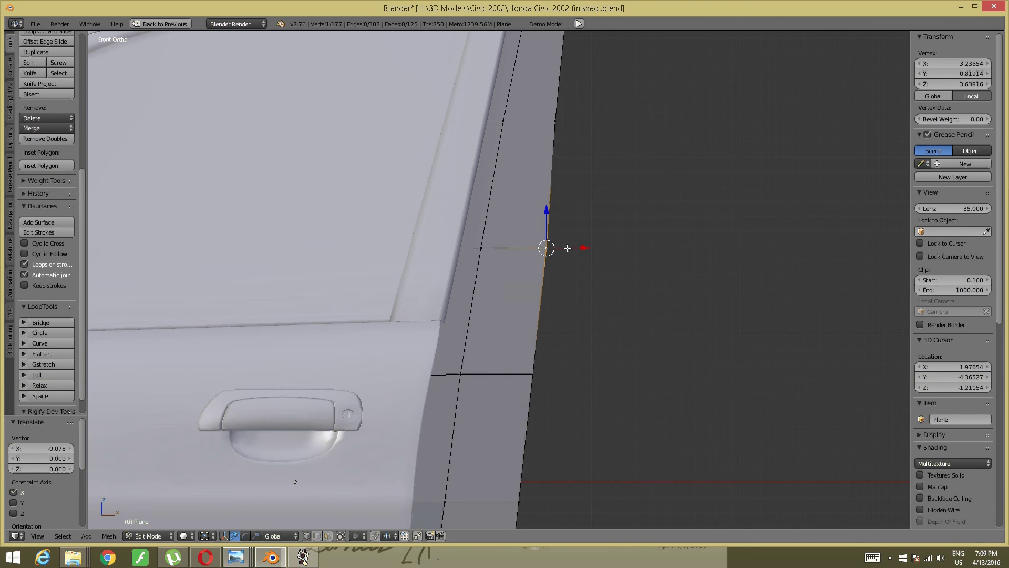
key(g)
key(x)
click(583, 233)
scroll(582, 233, down, 5)
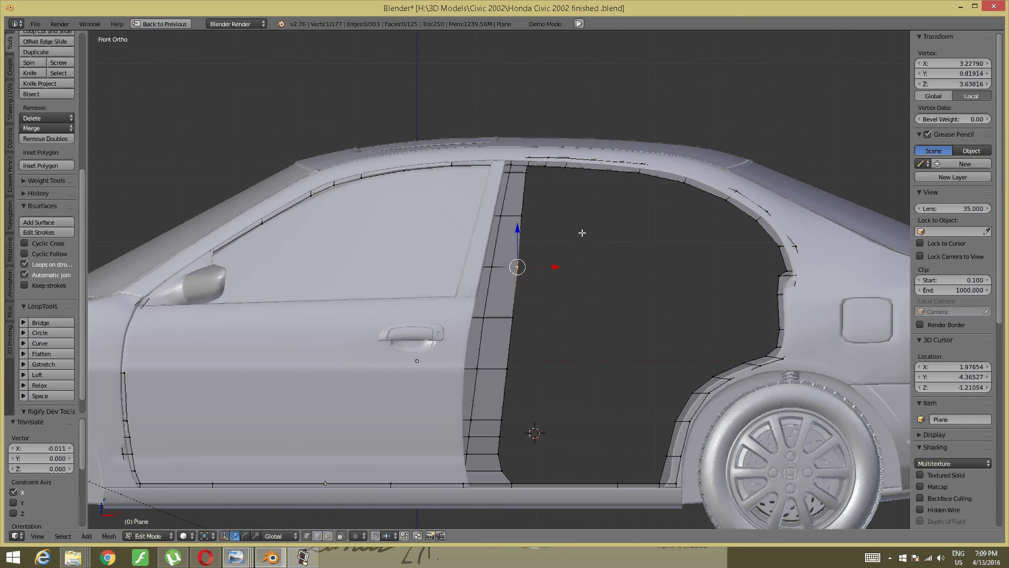
key(a)
scroll(570, 232, up, 3)
scroll(557, 220, up, 2)
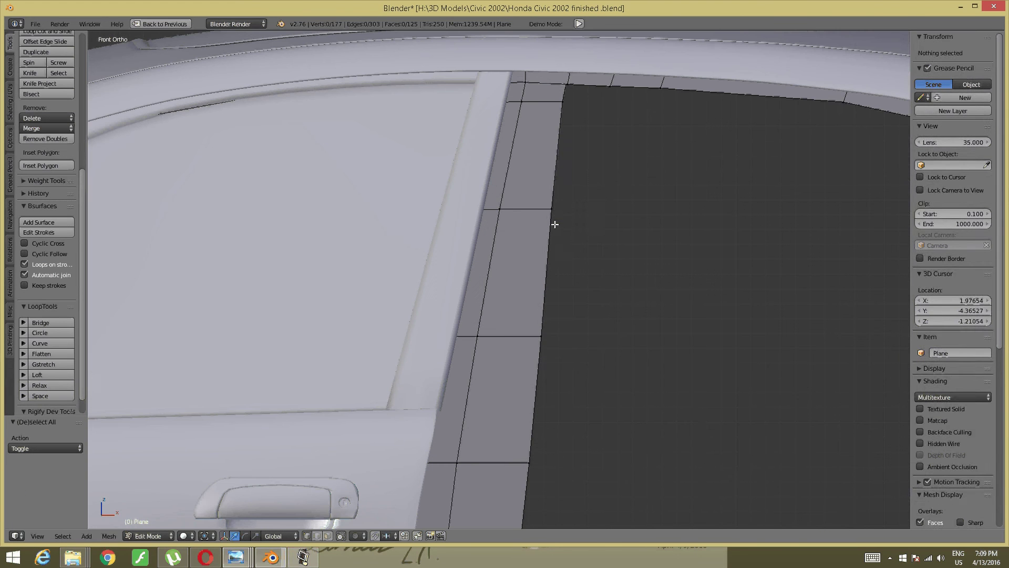
right_click(558, 207)
key(g)
key(x)
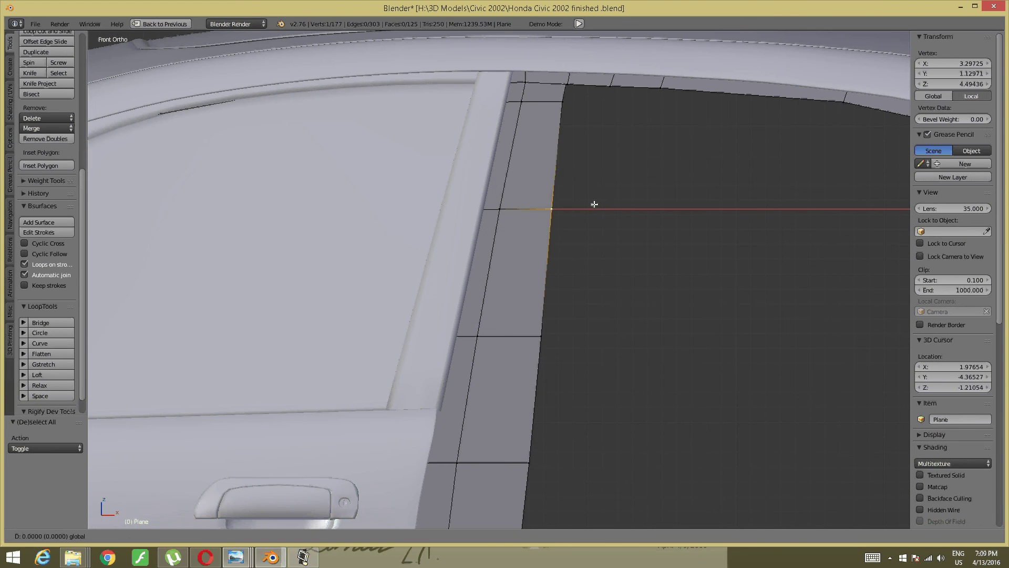
click(594, 204)
key(a)
scroll(593, 182, down, 2)
scroll(592, 182, down, 2)
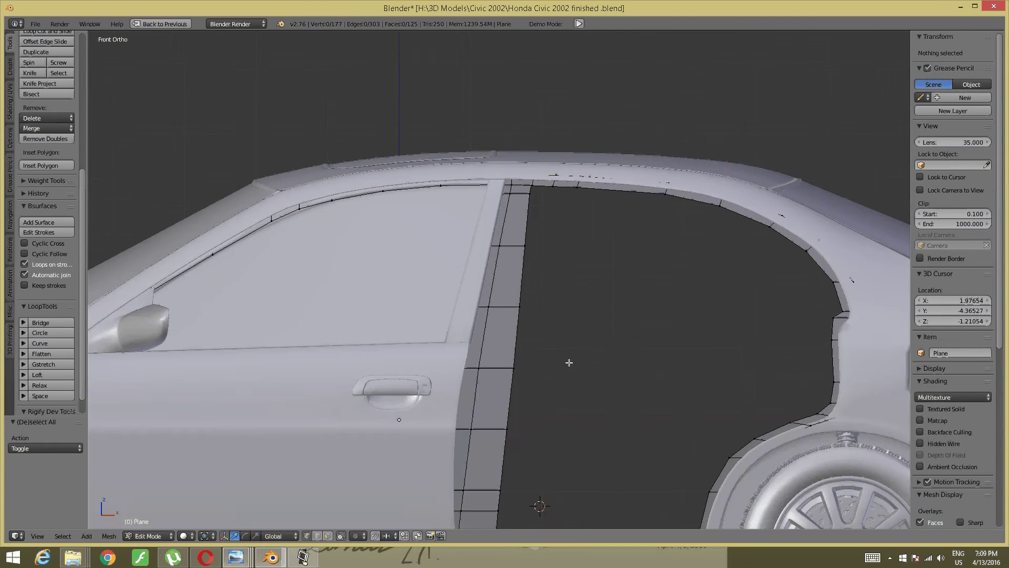
scroll(557, 252, up, 1)
Step: Orbit and zoom around the rear door floor and sill, then bring up the Photo Viewer previews
mouse_move(558, 251)
middle_down()
mouse_move(522, 289)
mouse_move(419, 331)
mouse_move(475, 260)
mouse_move(601, 225)
mouse_move(481, 321)
mouse_move(444, 311)
mouse_move(477, 314)
mouse_move(468, 326)
middle_up()
scroll(418, 331, up, 5)
scroll(419, 332, down, 3)
scroll(475, 260, down, 2)
scroll(481, 321, up, 2)
scroll(481, 324, up, 2)
scroll(481, 324, down, 2)
scroll(444, 310, down, 2)
scroll(468, 326, up, 2)
scroll(473, 331, up, 2)
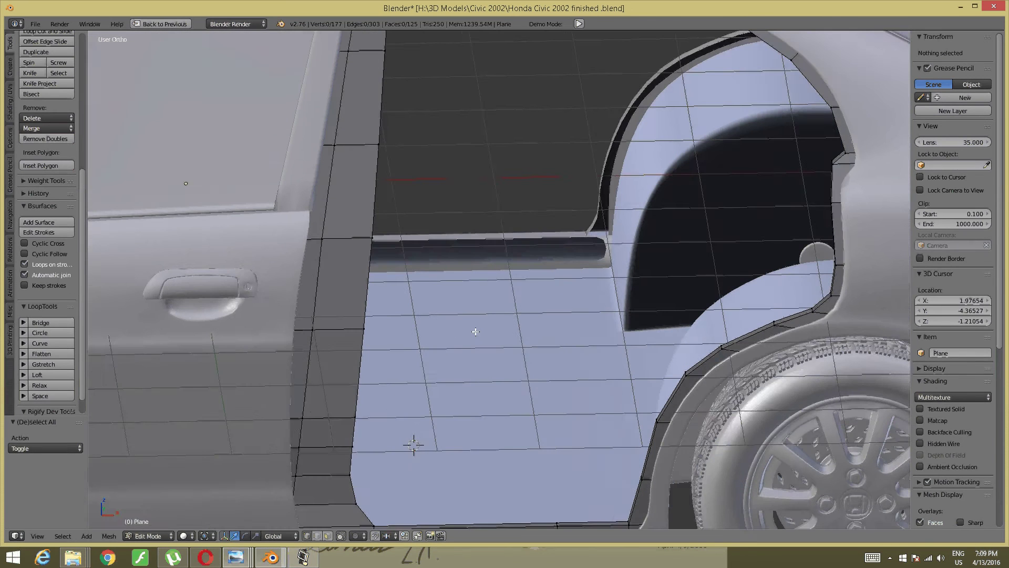
scroll(479, 277, up, 2)
shift+scroll(609, 417, down, 2)
middle_drag(608, 417, 536, 475)
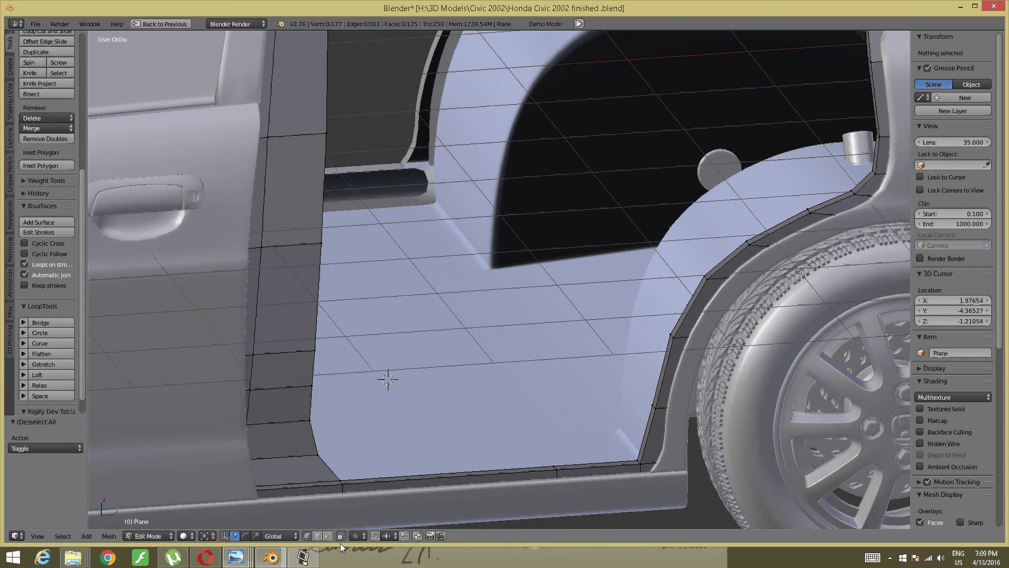
click(235, 561)
mouse_move(410, 498)
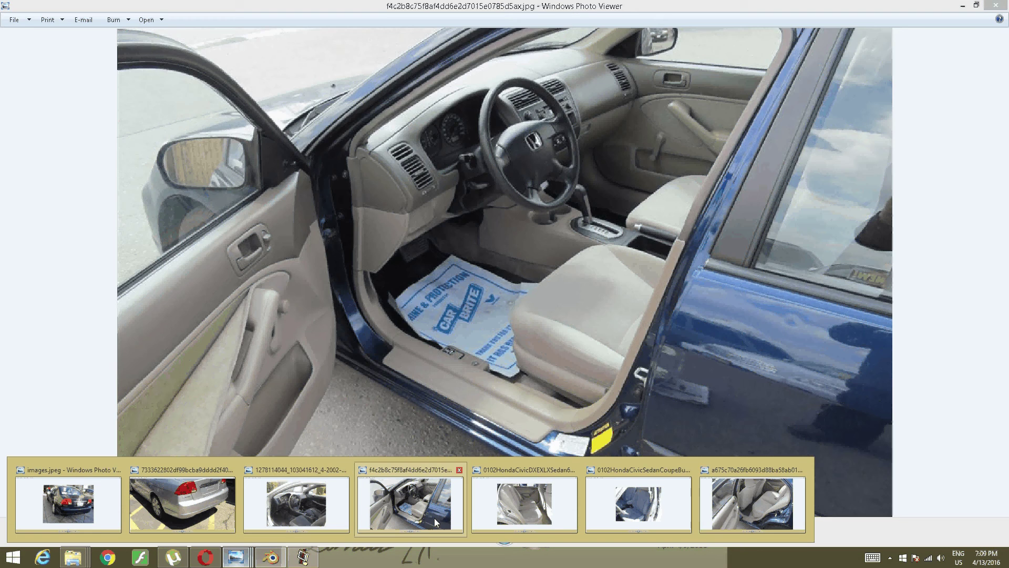
mouse_move(752, 499)
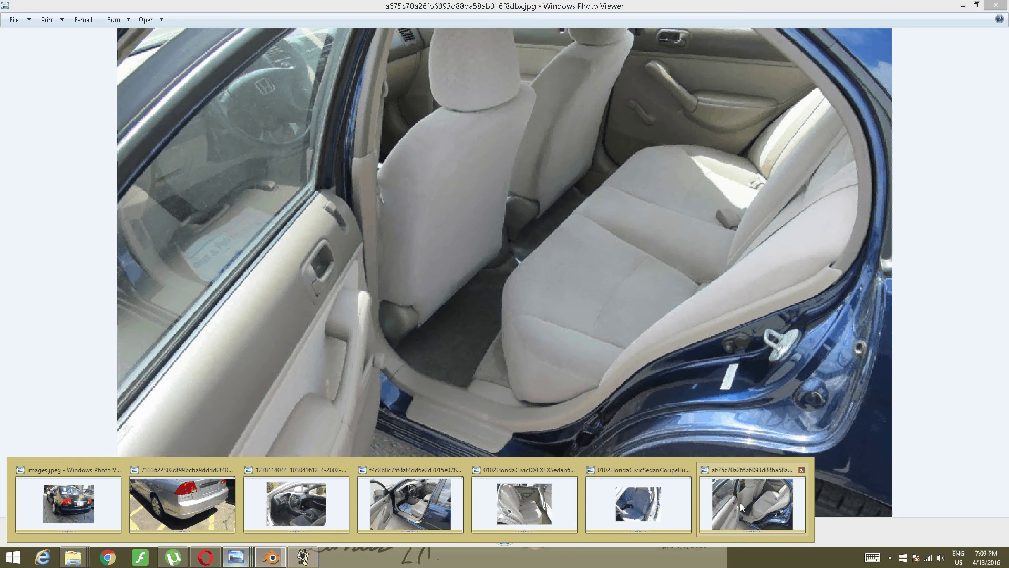
Step: Compare the rear door floor with the reference photo, zooming into its sill area
click(742, 507)
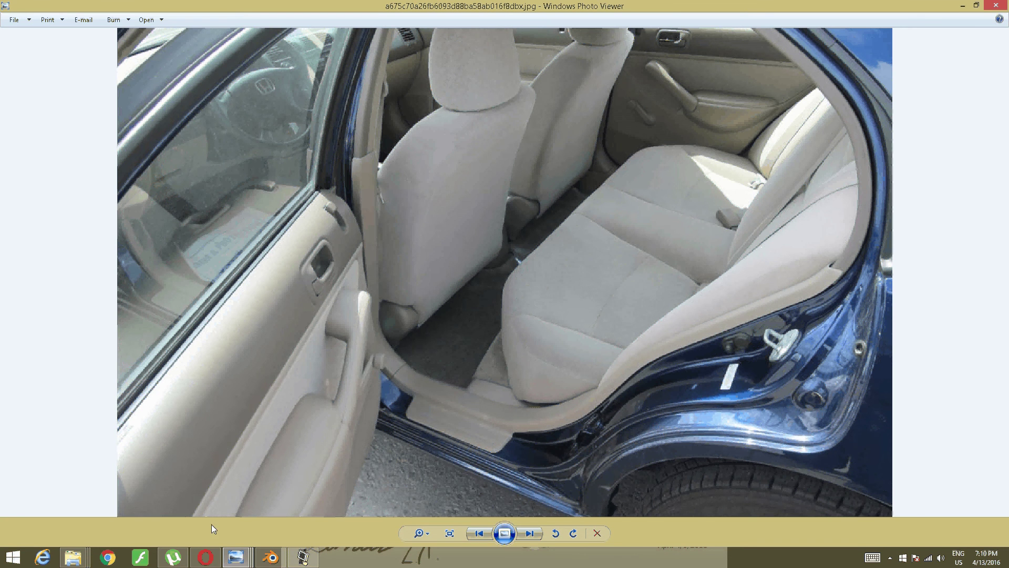
click(271, 557)
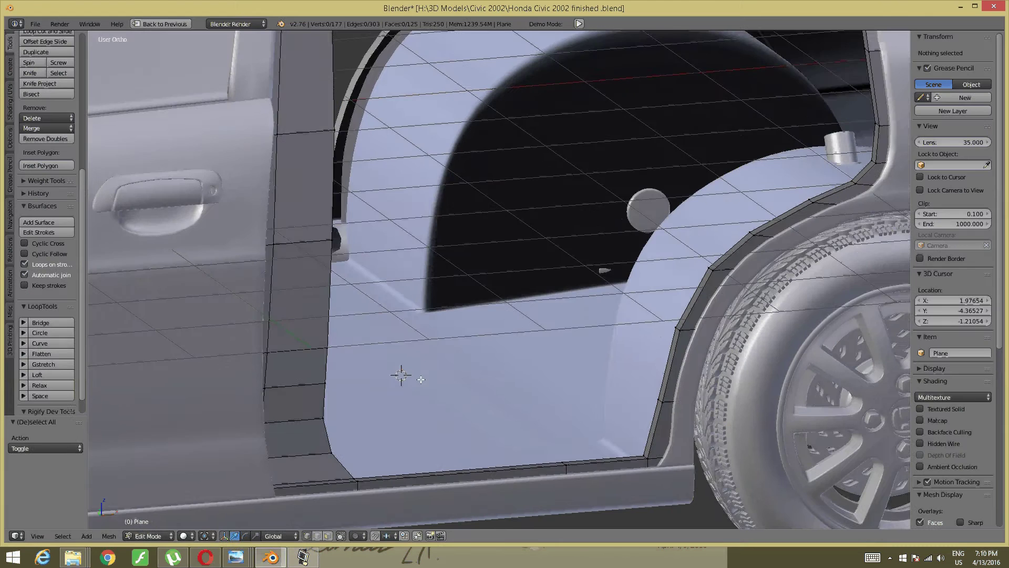
middle_drag(656, 336, 500, 447)
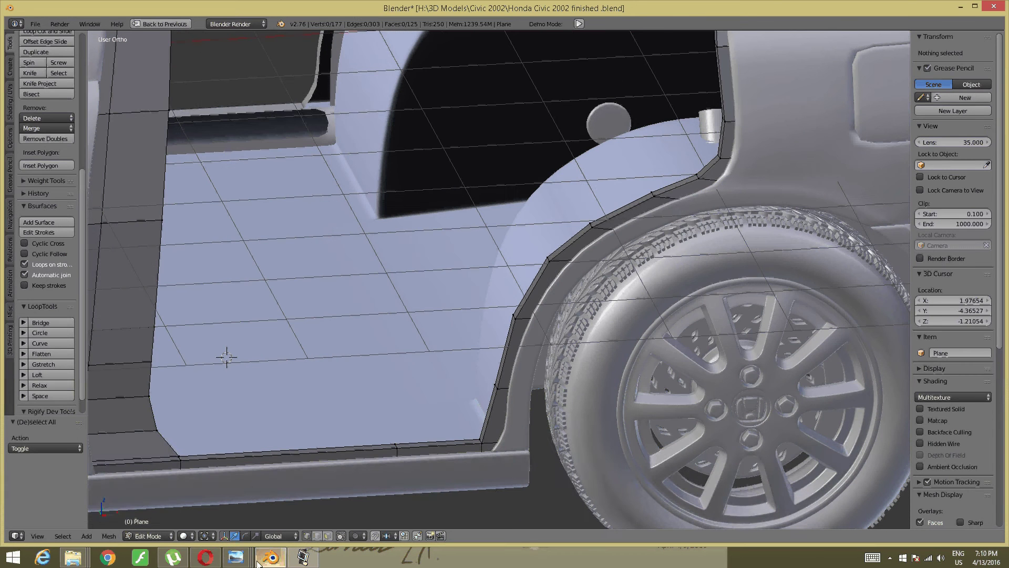
click(736, 499)
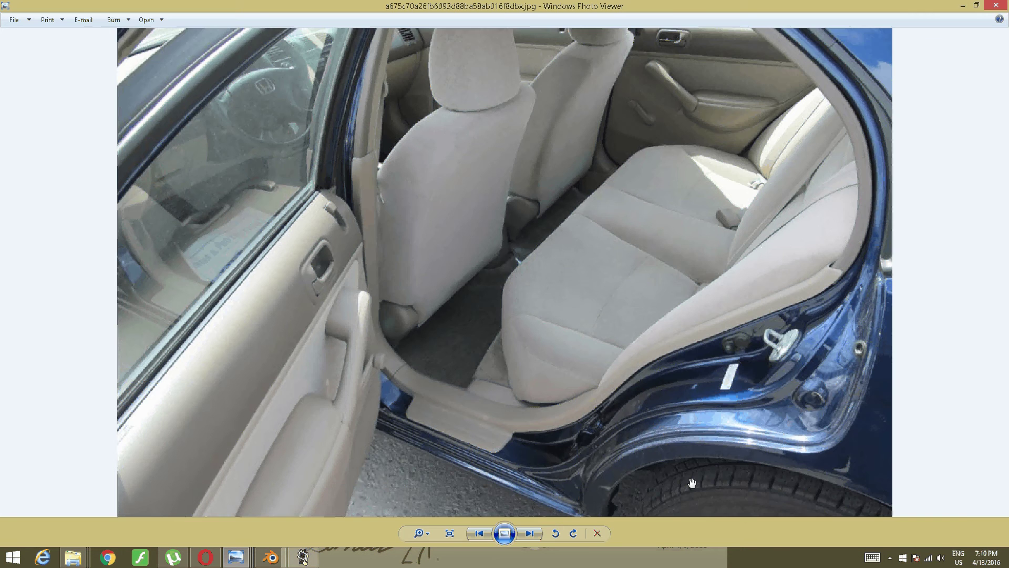
scroll(692, 482, up, 1)
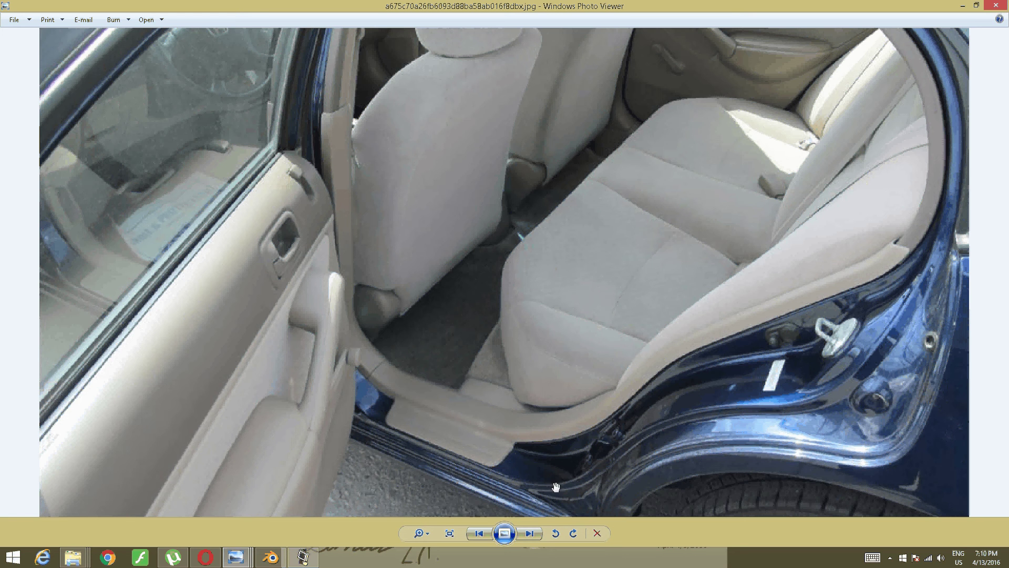
drag(556, 487, 565, 409)
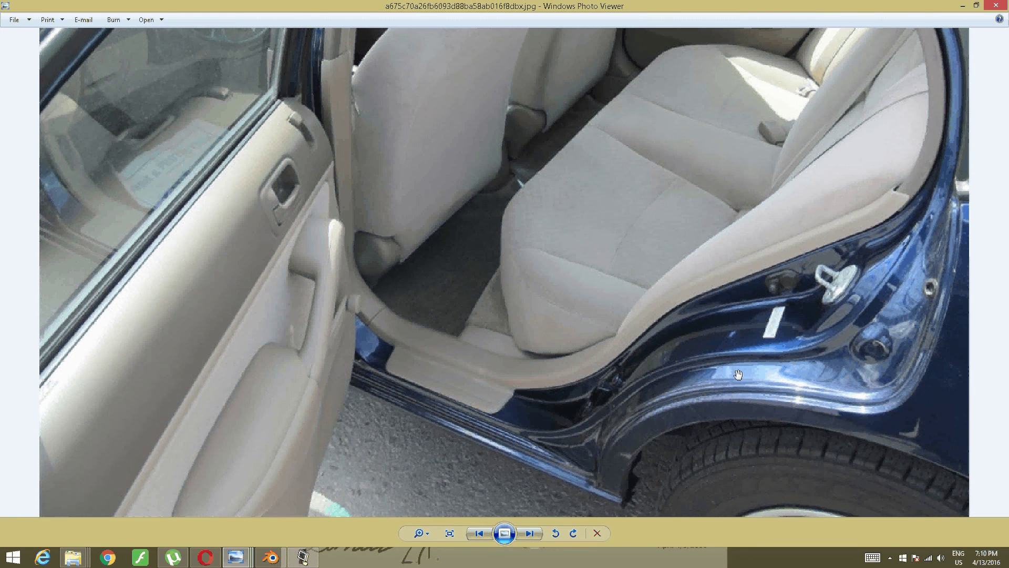
click(302, 557)
Step: Extrude the door opening's bottom edge straight up along Z into a short strip
scroll(466, 369, up, 3)
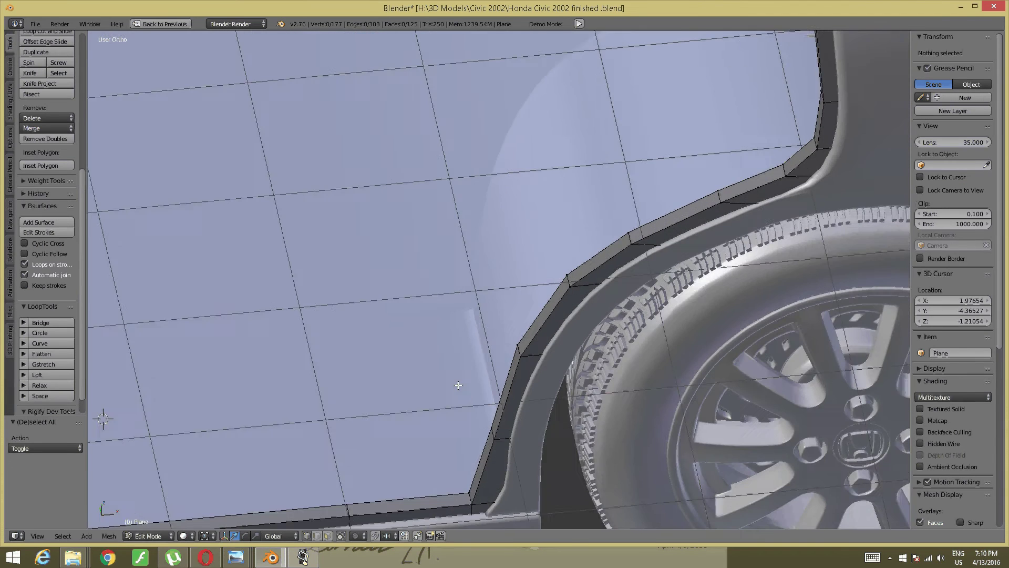
scroll(595, 345, up, 2)
shift+middle_drag(595, 345, 803, 303)
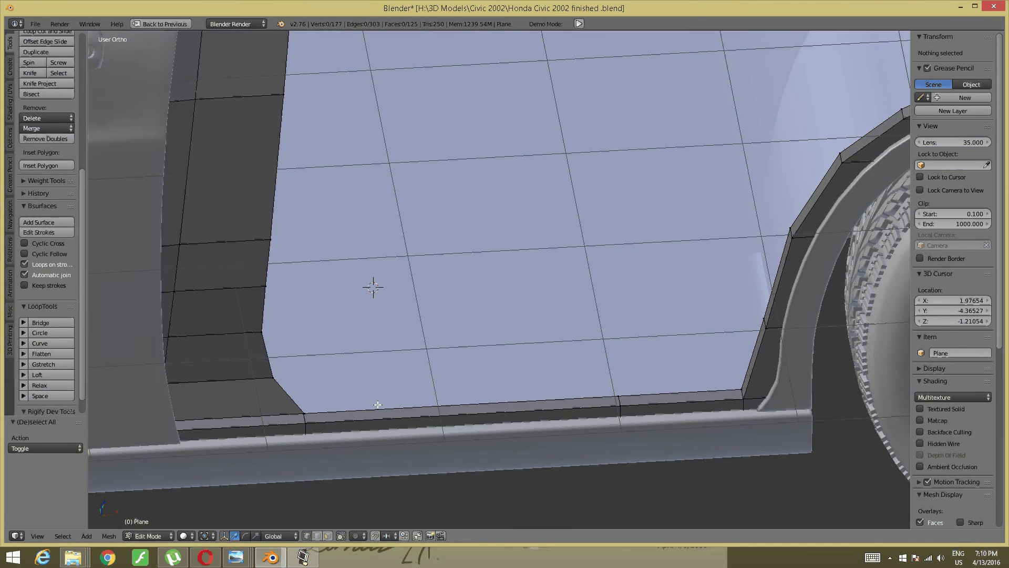
key(ctrl+Tab)
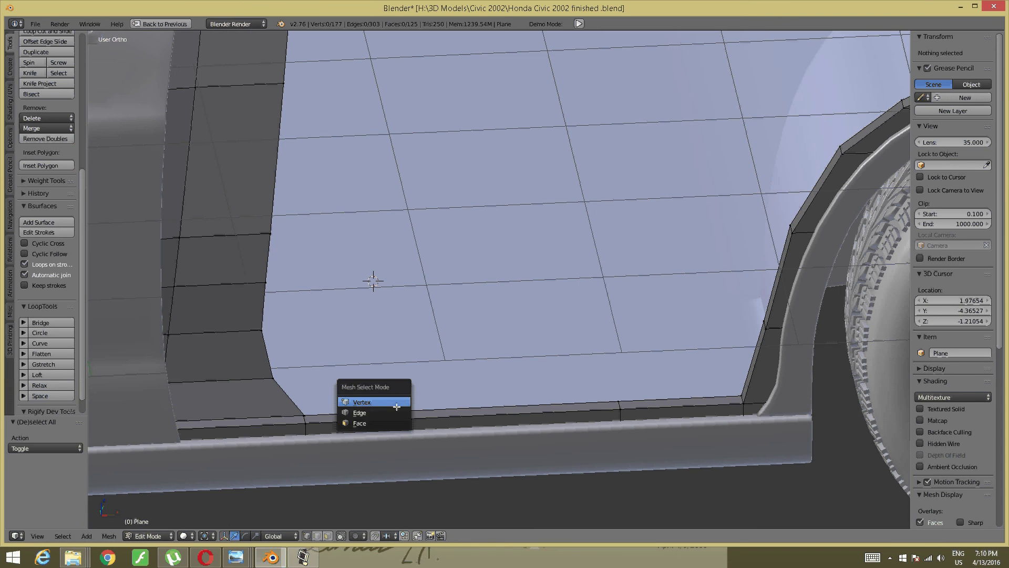
click(397, 413)
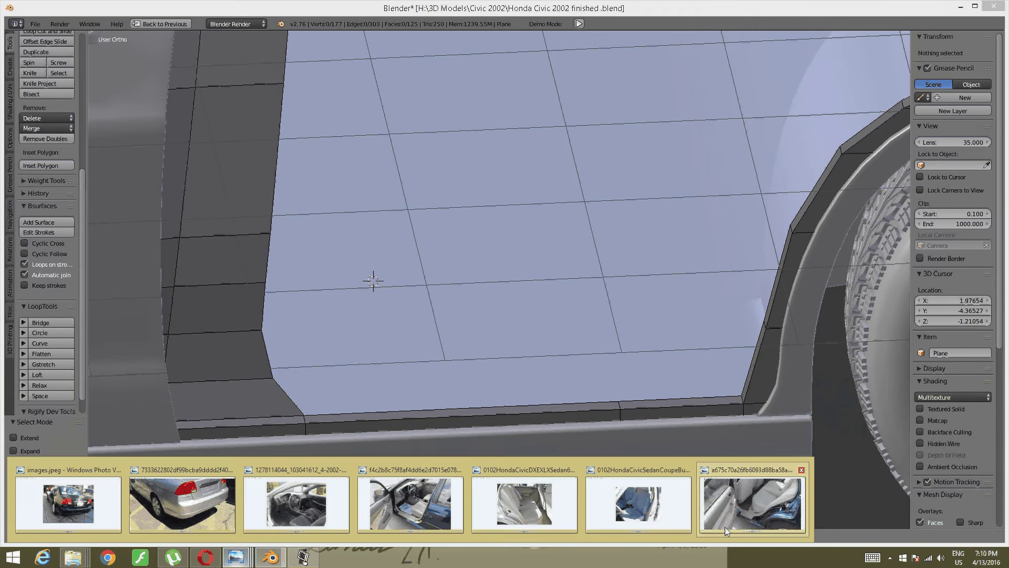
click(725, 527)
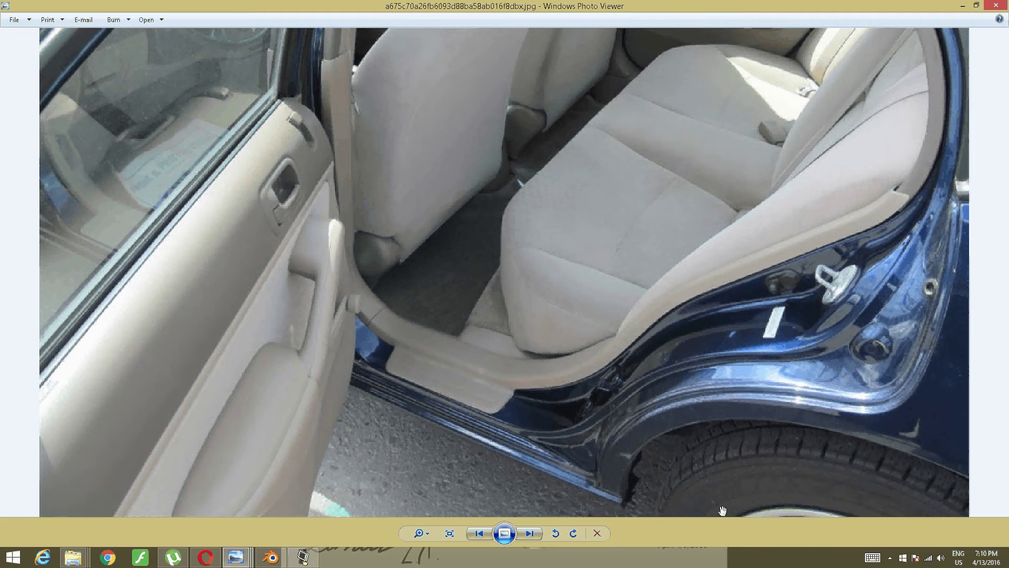
click(297, 561)
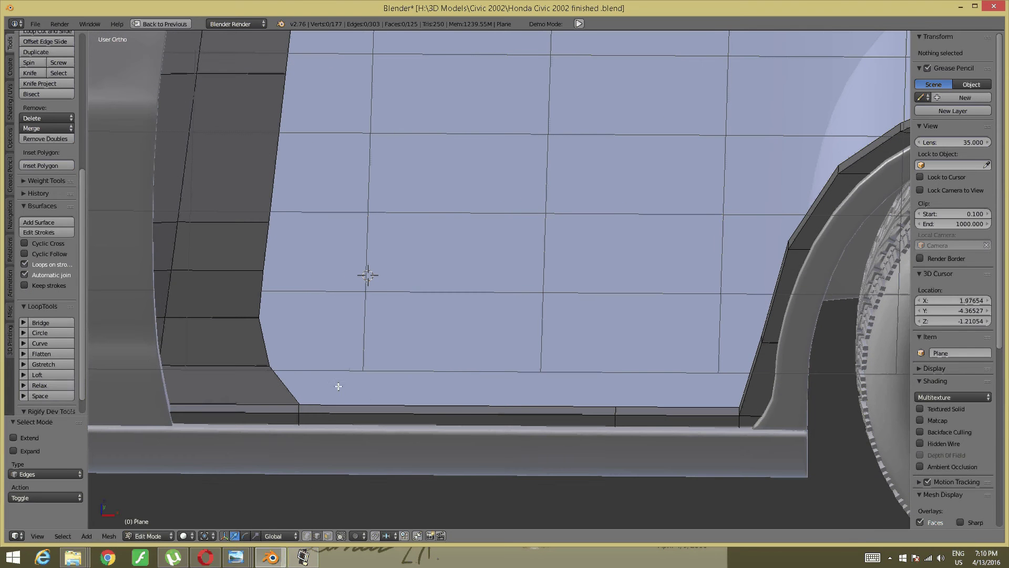
right_click(366, 400)
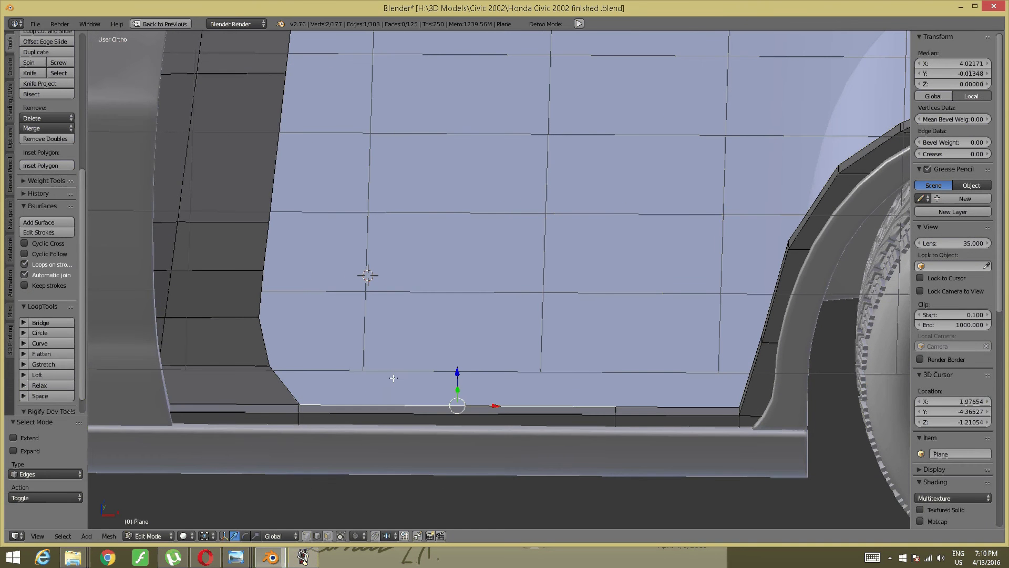
key(e)
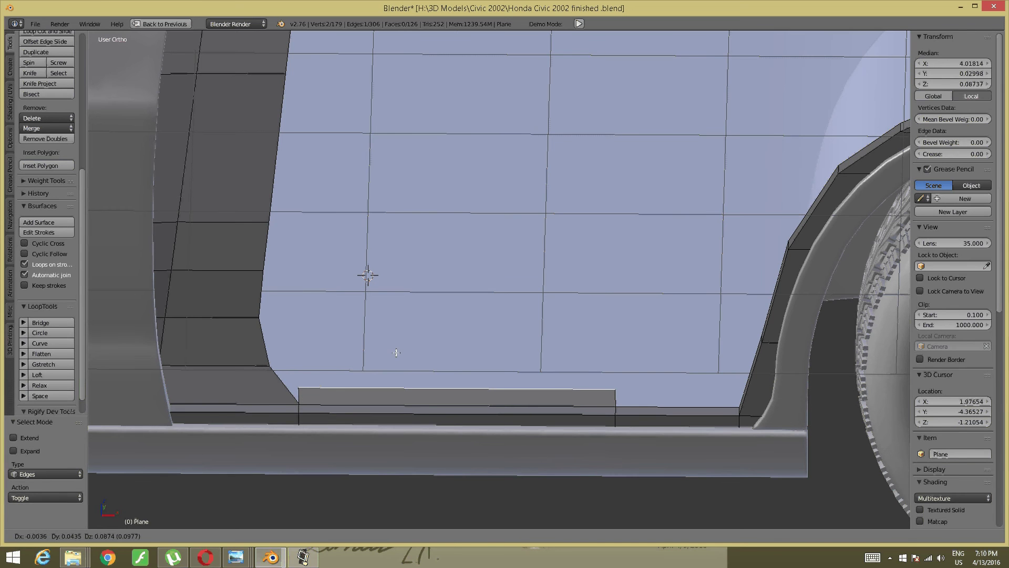
key(z)
key(Escape)
key(a)
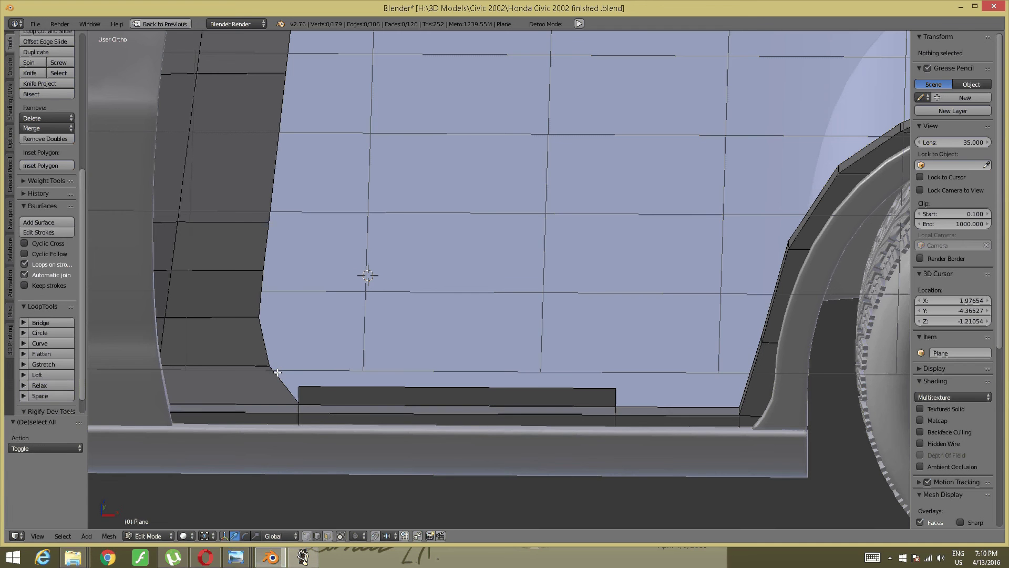
Step: Merge the sill corner vertex with its neighbour using Merge At Last
key(ctrl+Tab)
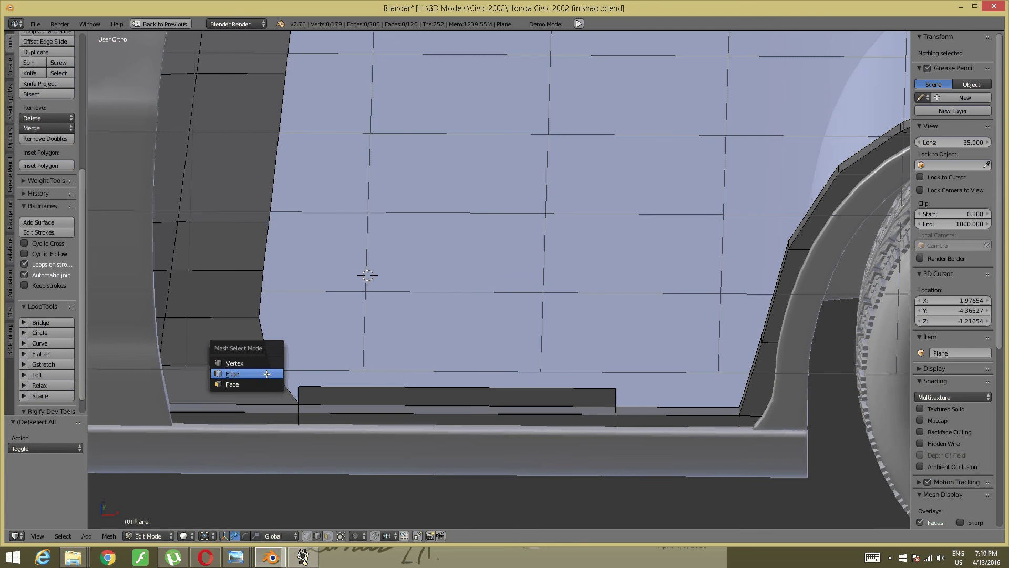
click(265, 358)
right_click(269, 366)
shift+right_click(304, 388)
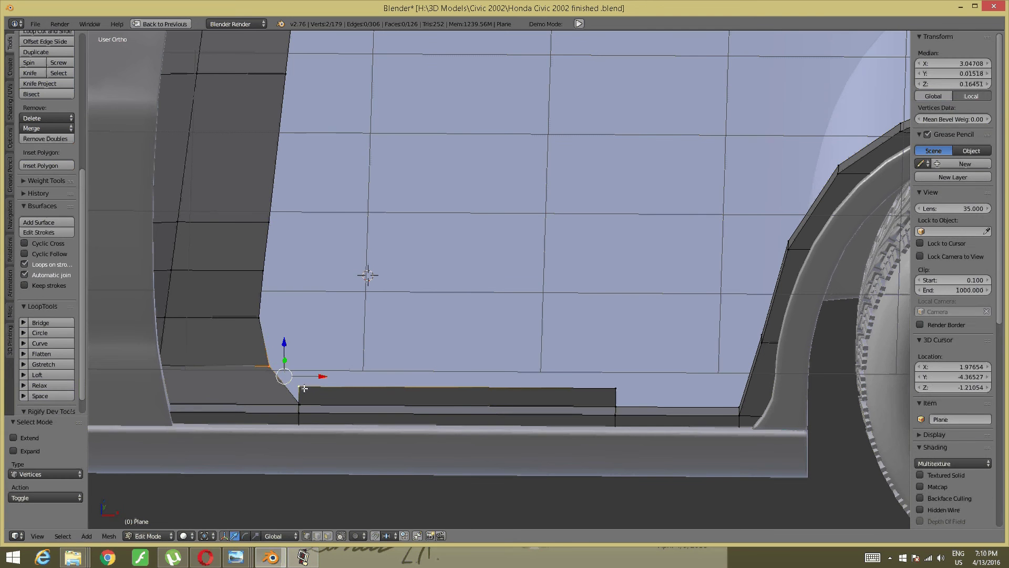
key(alt+m)
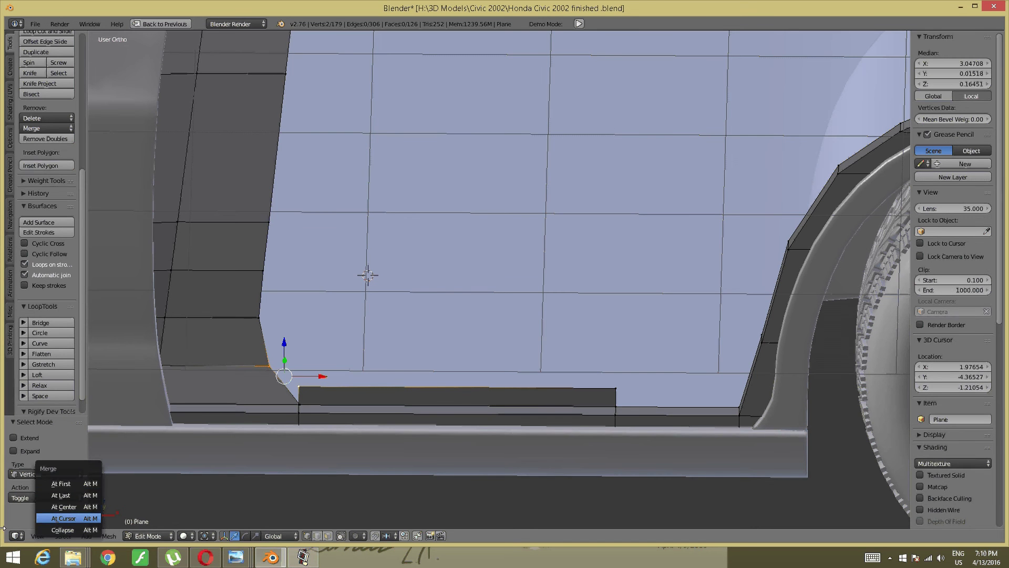
key(Escape)
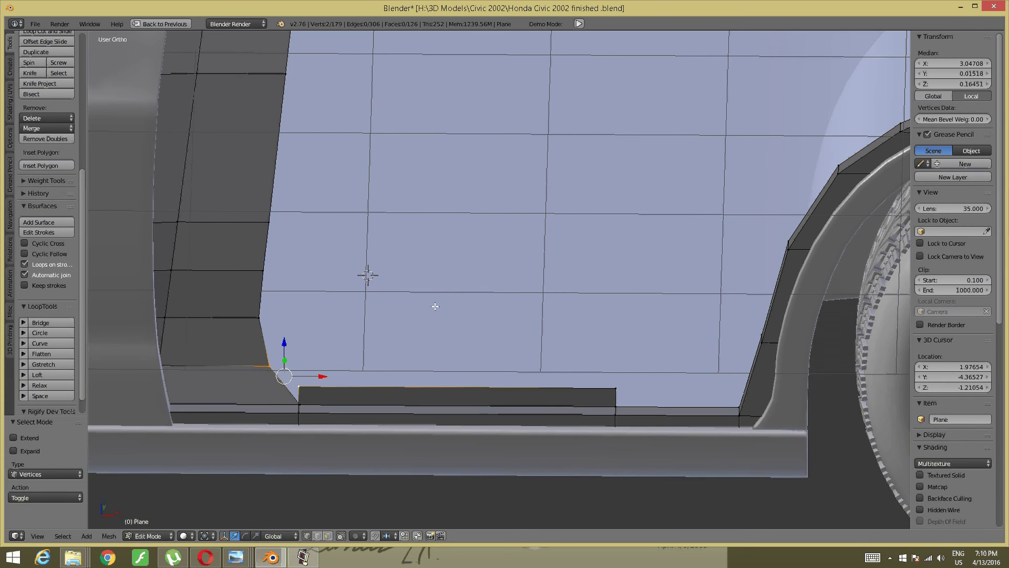
key(alt+m)
click(434, 307)
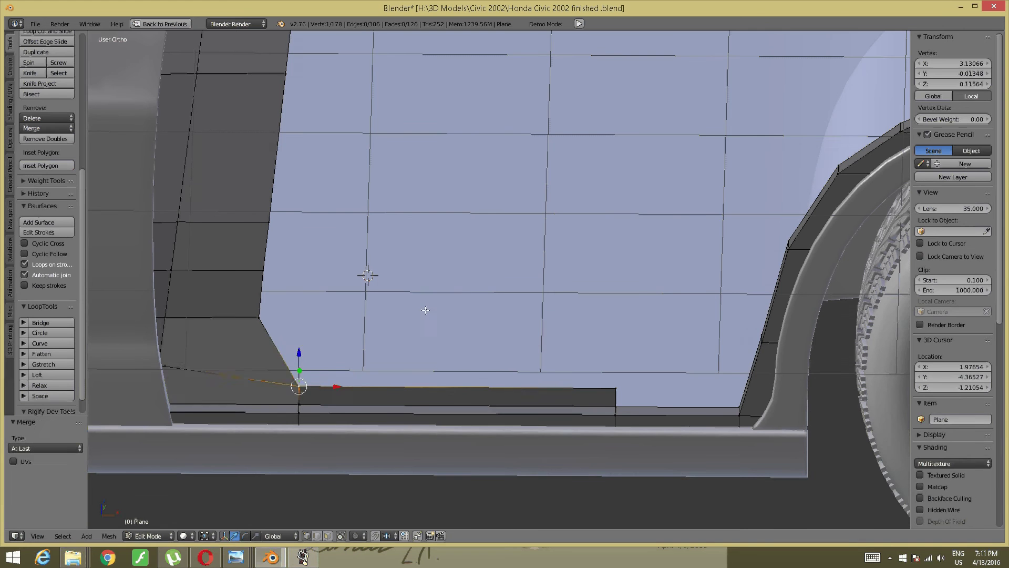
key(a)
scroll(418, 274, down, 2)
Step: Add a horizontal loop cut across the lower door opening and slide its new vertex along X
scroll(418, 274, up, 1)
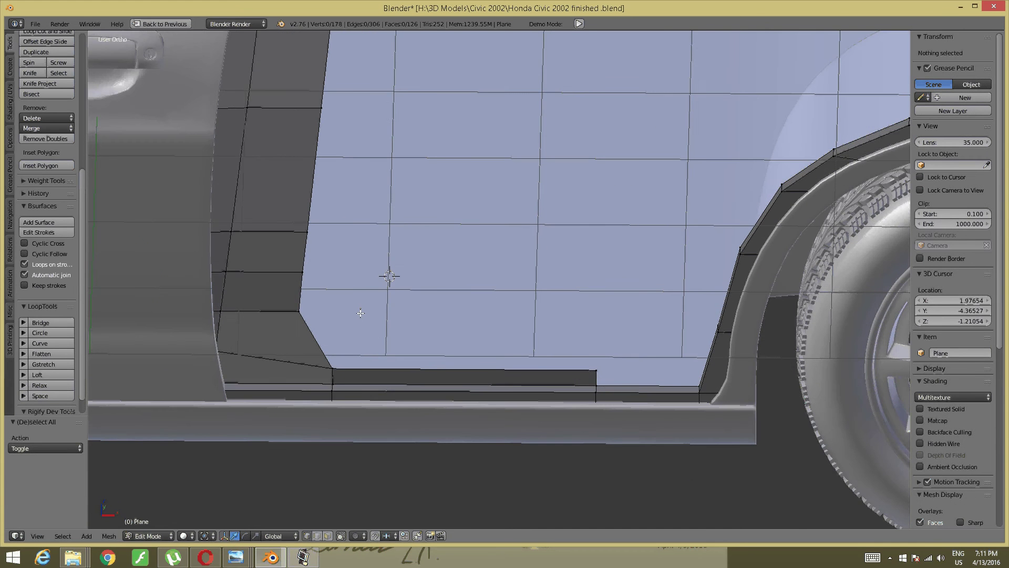
scroll(399, 286, up, 1)
key(ctrl+r)
click(367, 296)
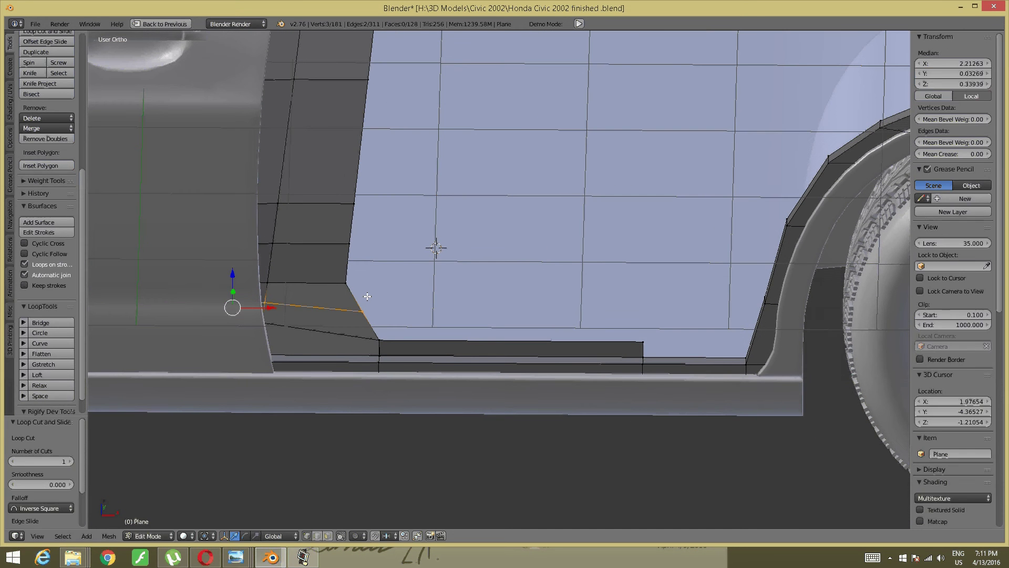
click(363, 311)
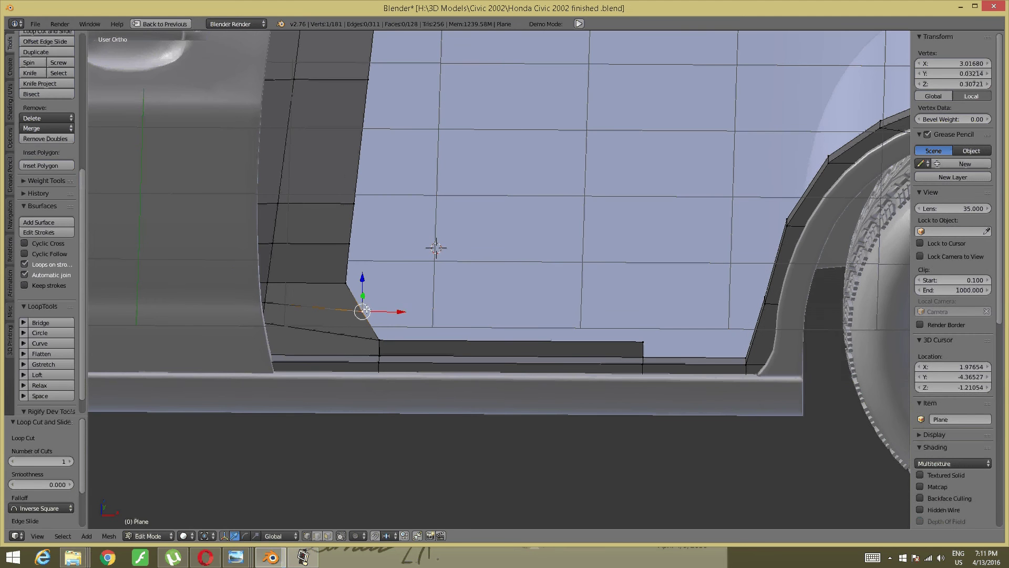
click(406, 305)
key(g)
key(x)
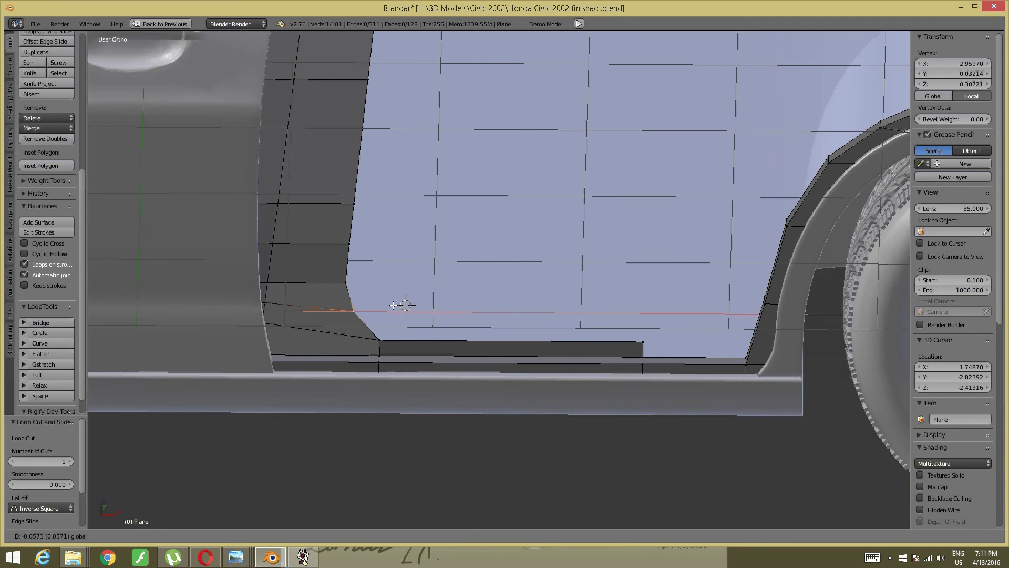
click(393, 305)
Step: Deselect everything, orbit to an angled view of the door bottom, and switch to edge selection
key(a)
scroll(408, 309, down, 2)
scroll(410, 274, down, 2)
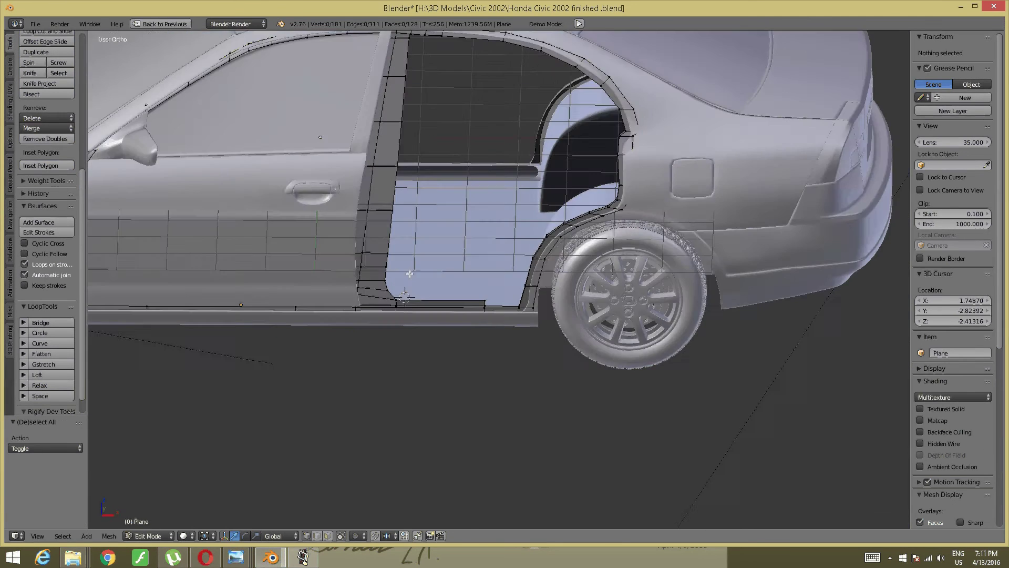
scroll(410, 274, up, 3)
scroll(367, 263, up, 1)
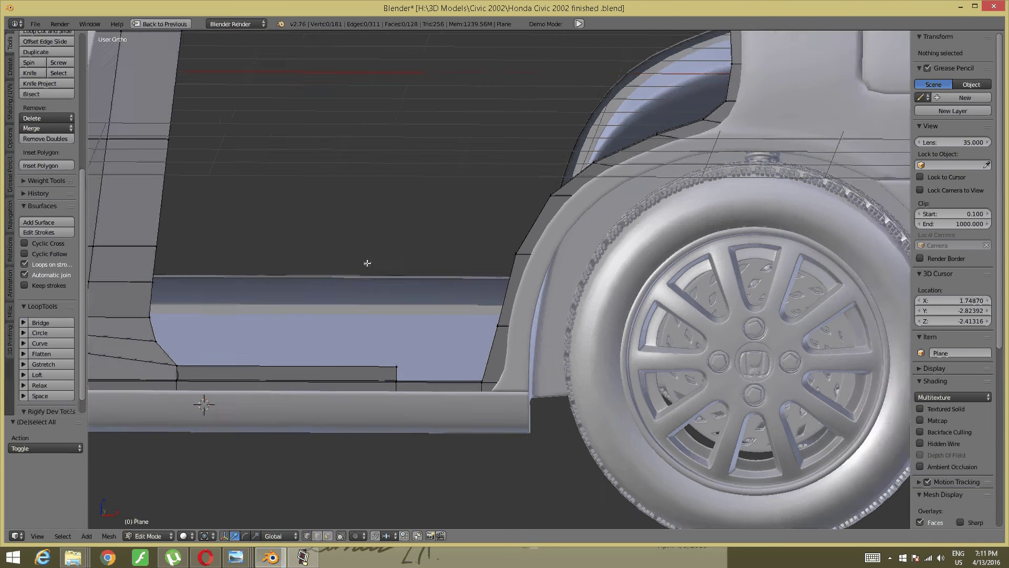
scroll(369, 292, up, 1)
scroll(371, 300, up, 2)
scroll(371, 304, up, 1)
mouse_move(367, 304)
middle_down()
mouse_move(358, 327)
mouse_move(404, 315)
mouse_move(421, 362)
mouse_move(443, 380)
middle_up()
key(ctrl+Tab)
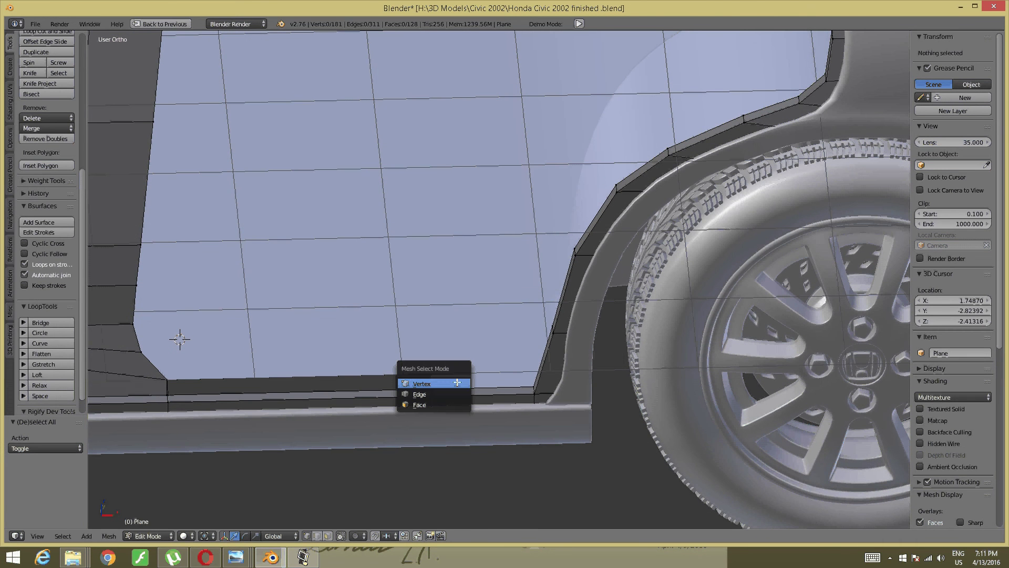
click(456, 389)
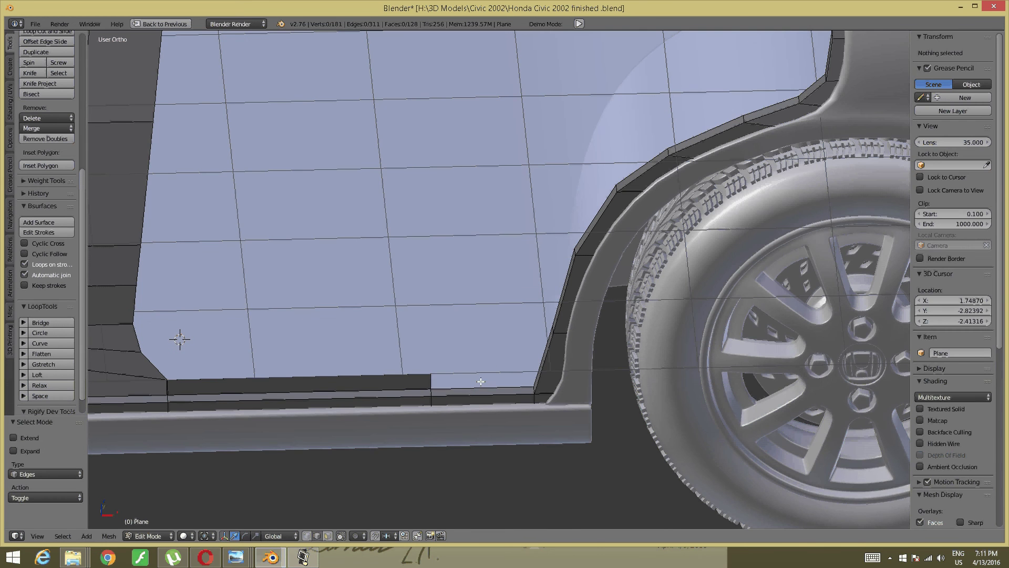
Step: Select the chain of edges running along the rear wheel arch above the tire
right_click(480, 388)
right_click(544, 357)
middle_drag(533, 293, 573, 337)
shift+right_click(581, 395)
shift+right_click(585, 327)
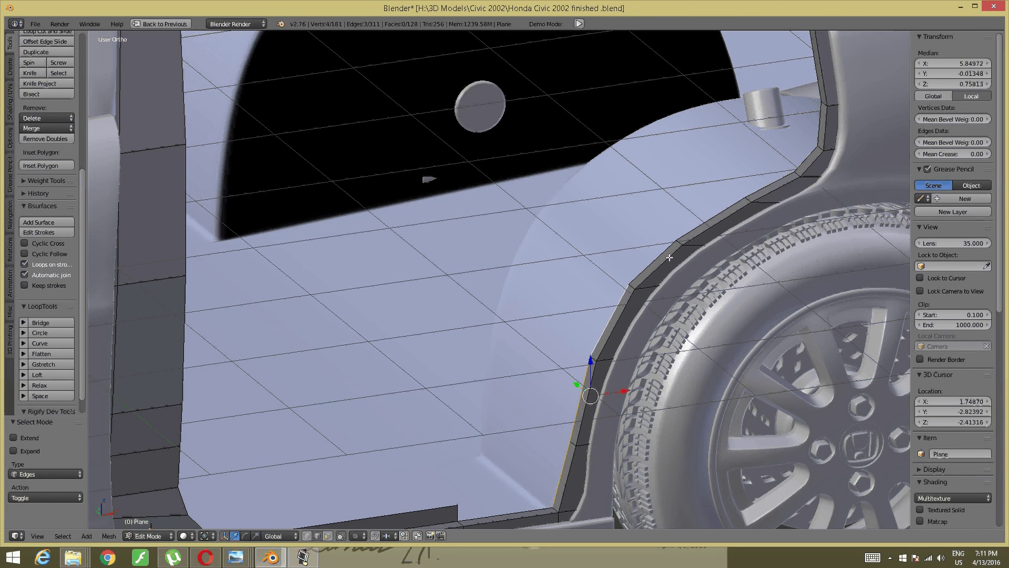
shift+right_click(669, 257)
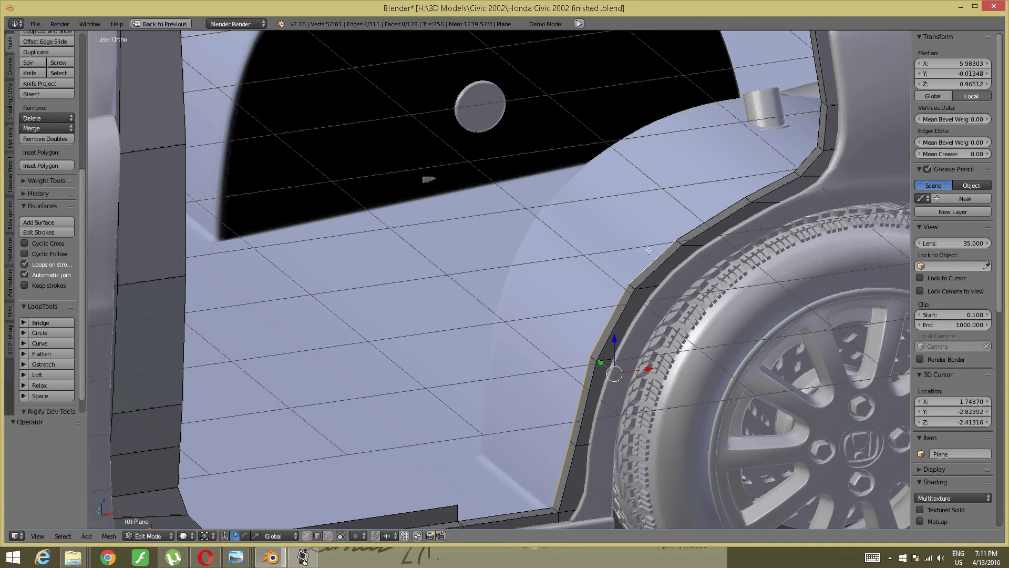
shift+right_click(701, 217)
shift+right_click(775, 183)
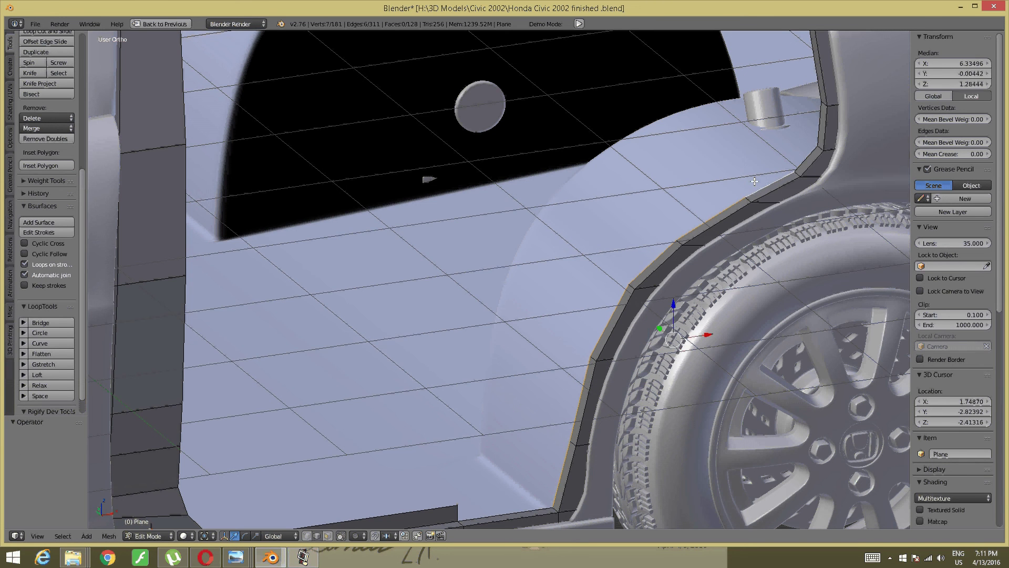
shift+right_click(800, 151)
shift+right_click(810, 126)
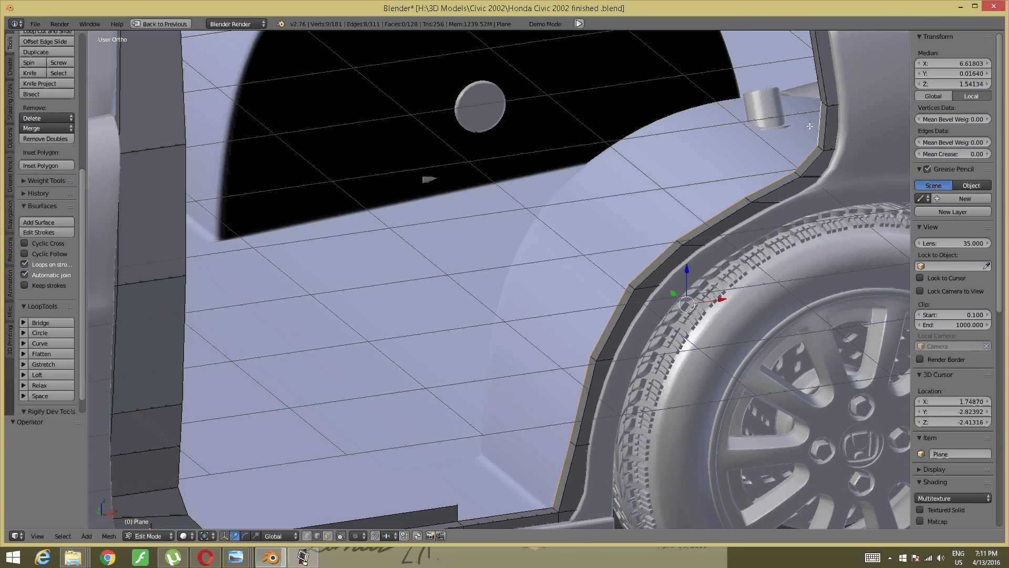
mouse_move(235, 557)
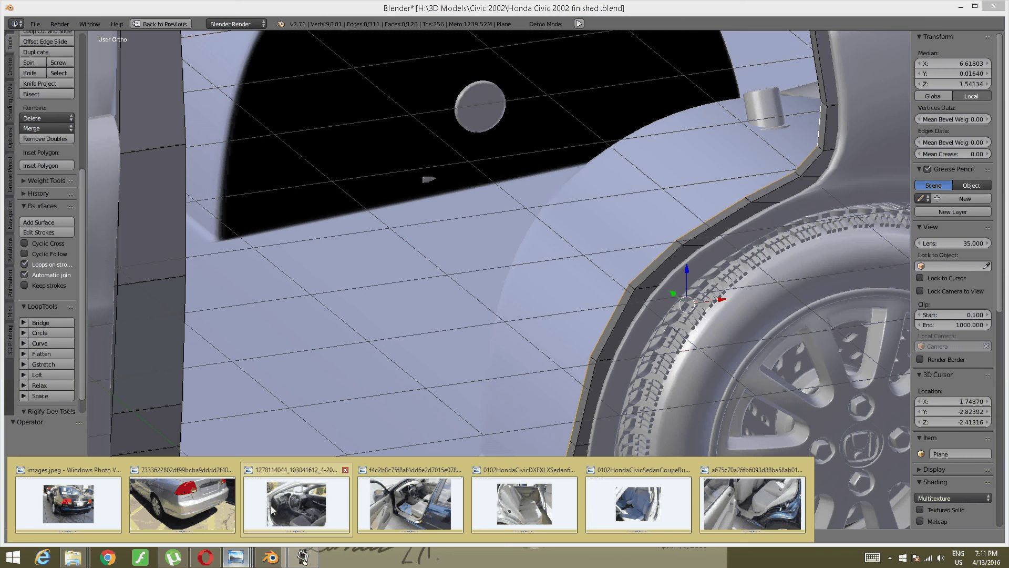
Step: Show the rear-door interior reference photo, panned to reveal the upper rear seat area
click(711, 501)
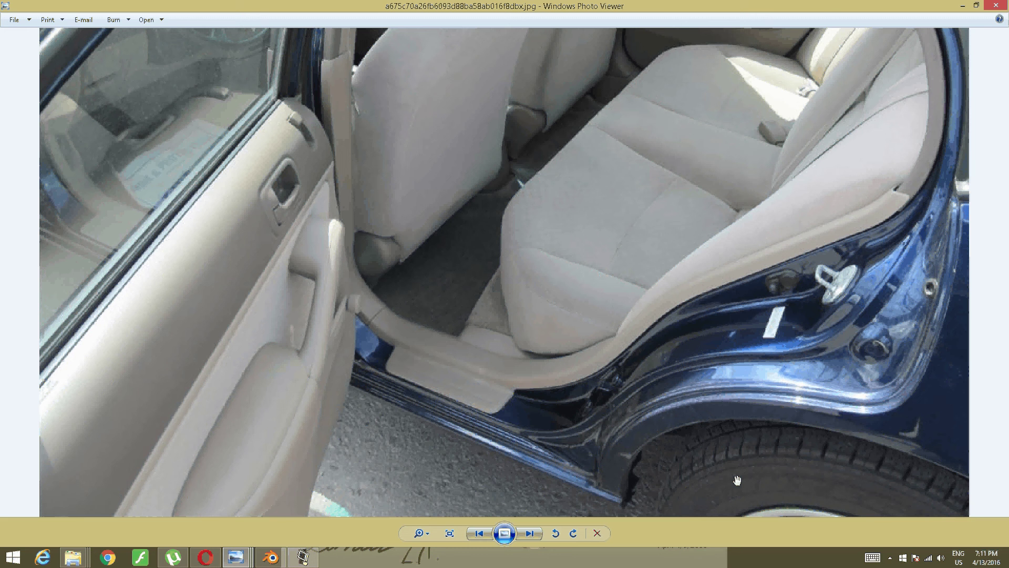
drag(822, 219, 824, 258)
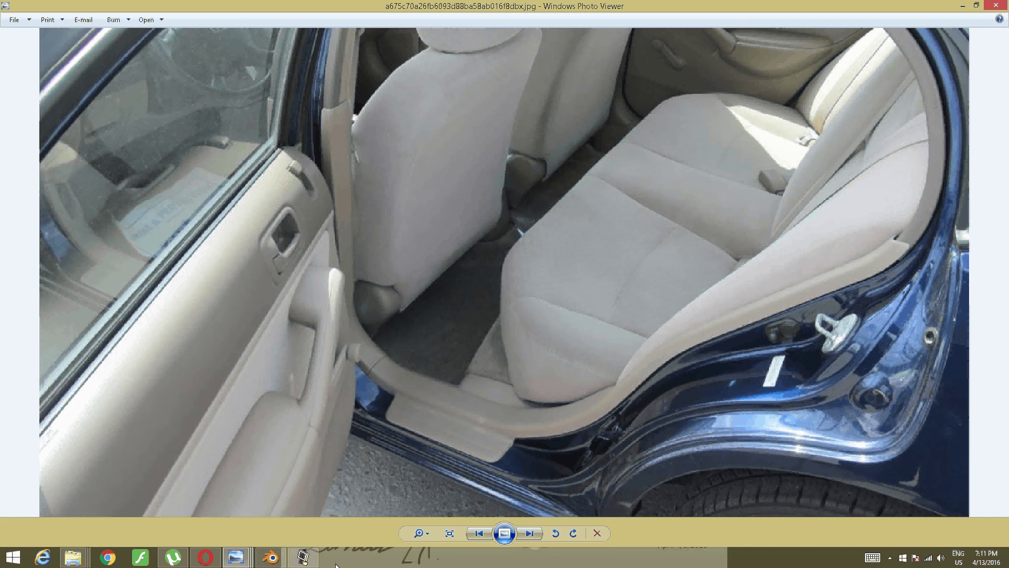
Step: Orbit the Civic model to the door sill, then bring up the car interior reference photo
click(270, 555)
scroll(471, 408, up, 3)
scroll(632, 330, up, 2)
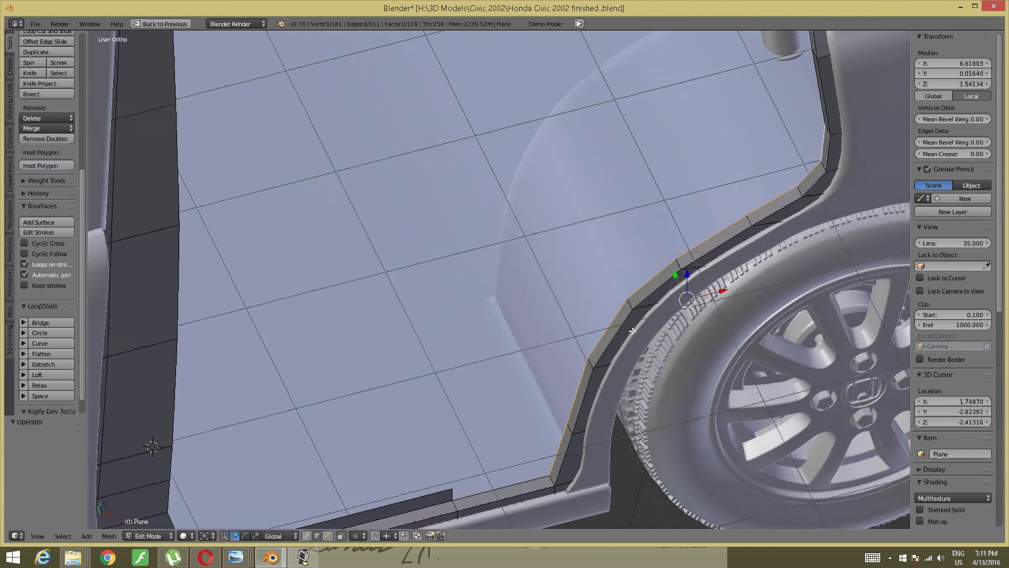
middle_drag(632, 331, 557, 404)
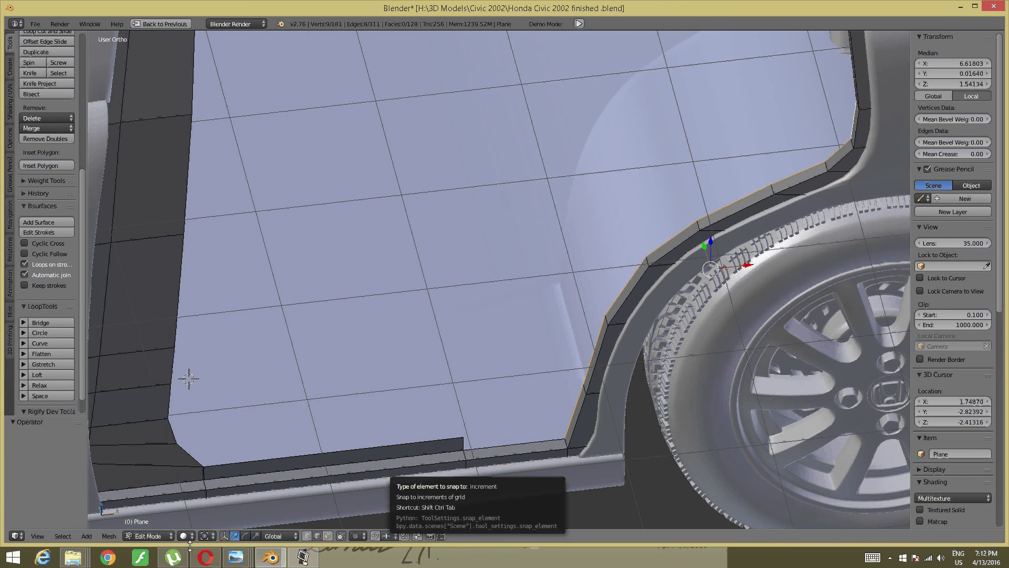
mouse_move(234, 557)
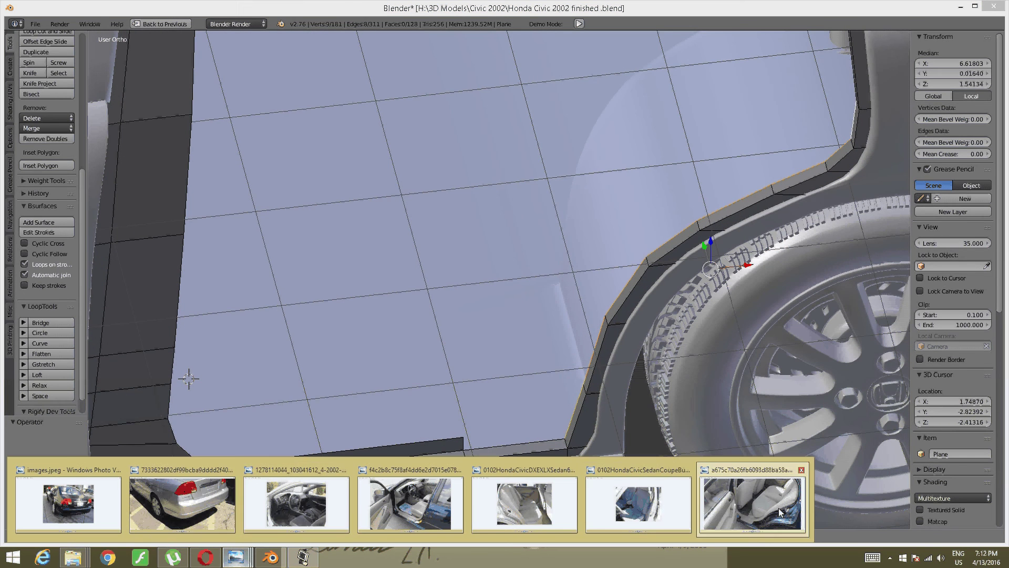
click(778, 507)
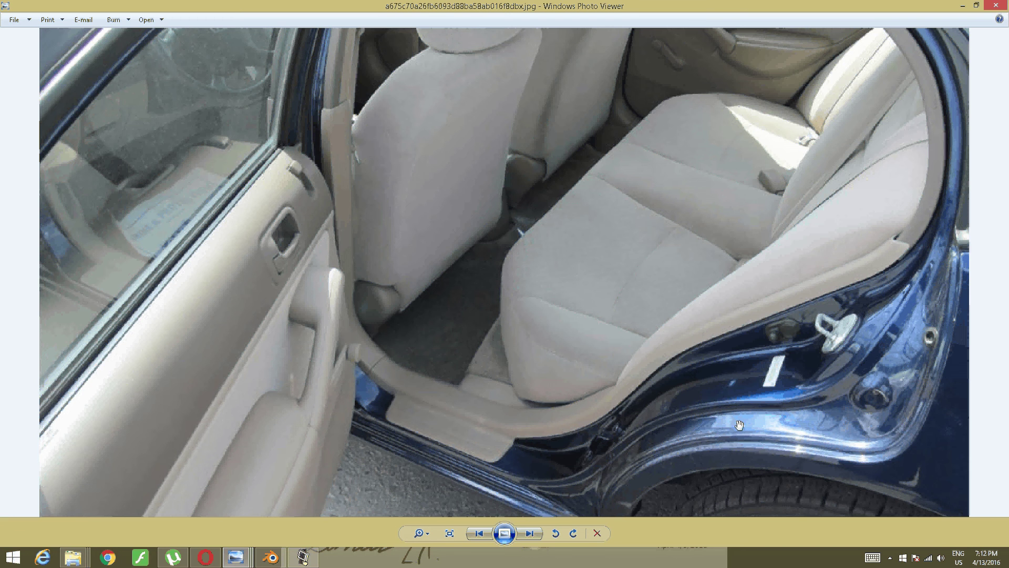
Step: Push the selected upper wheel-arch edge inward along Y toward the door opening
click(269, 557)
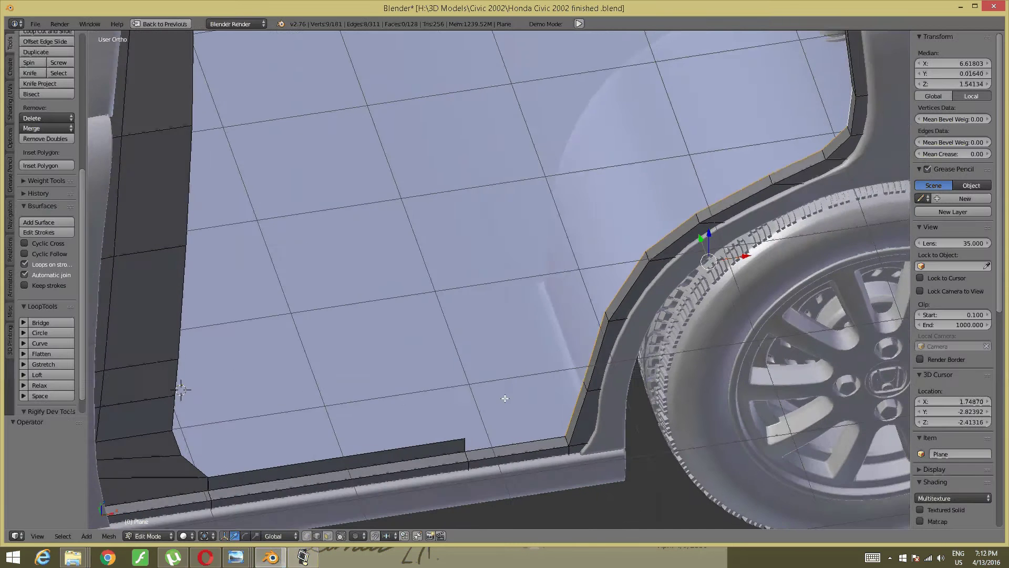
middle_drag(473, 399, 501, 421)
key(a)
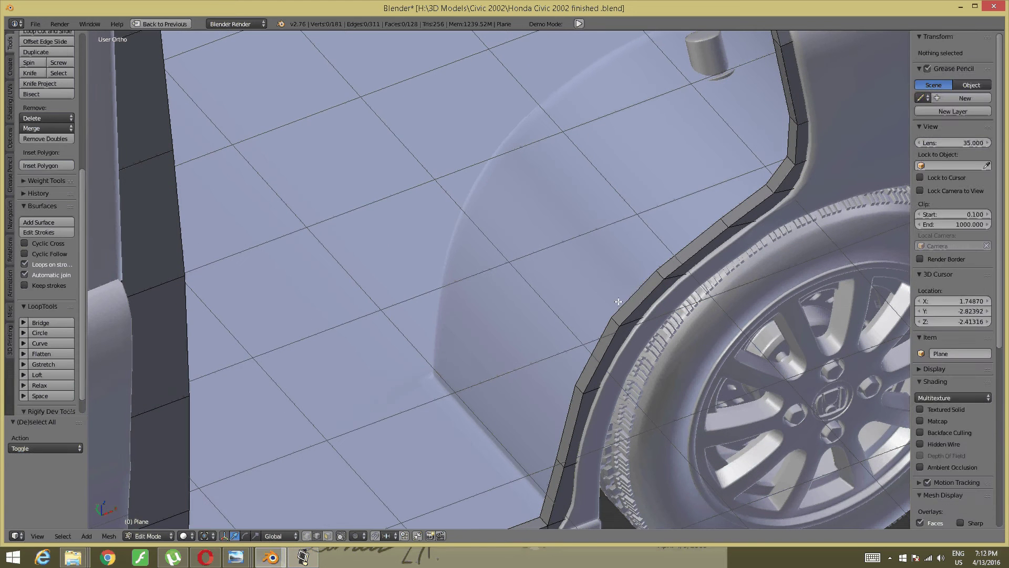
right_click(633, 294)
shift+right_click(661, 303)
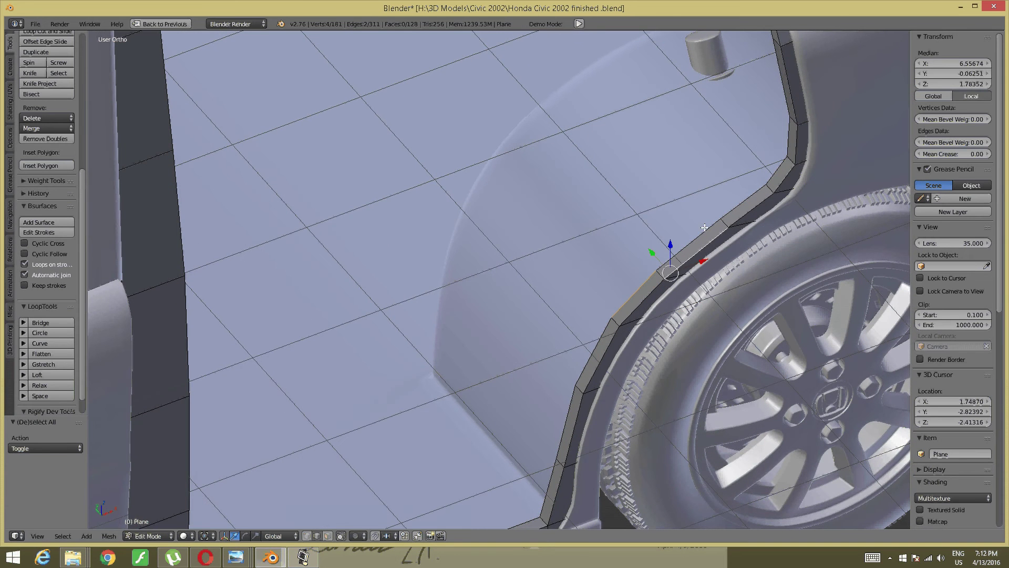
middle_drag(662, 303, 693, 210)
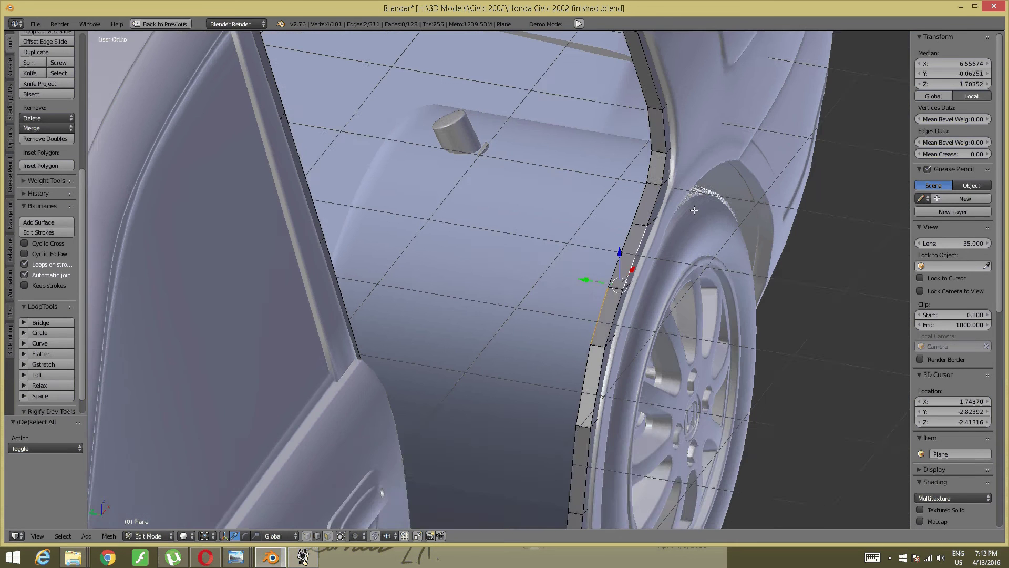
right_click(653, 105)
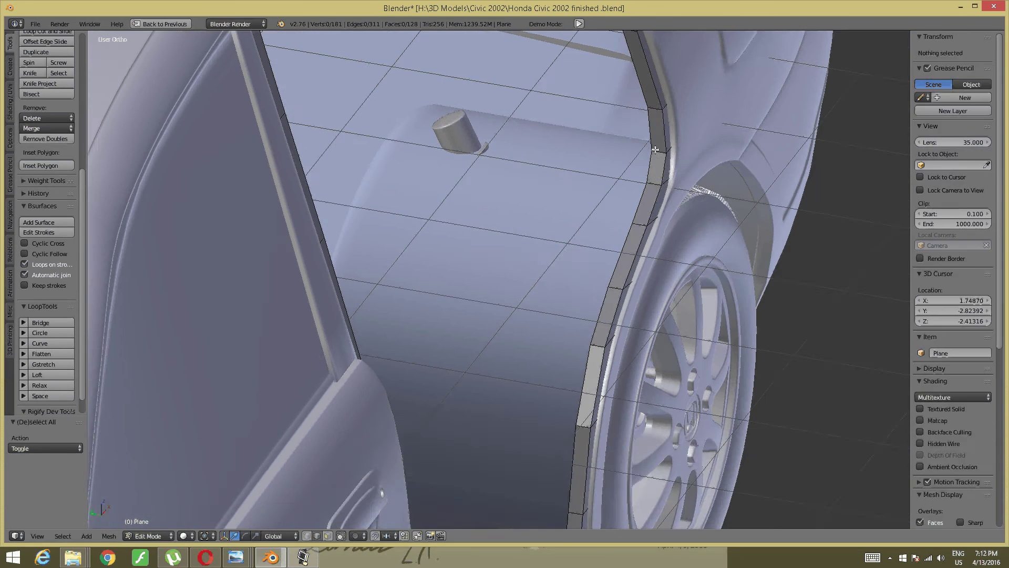
middle_drag(654, 105, 643, 324)
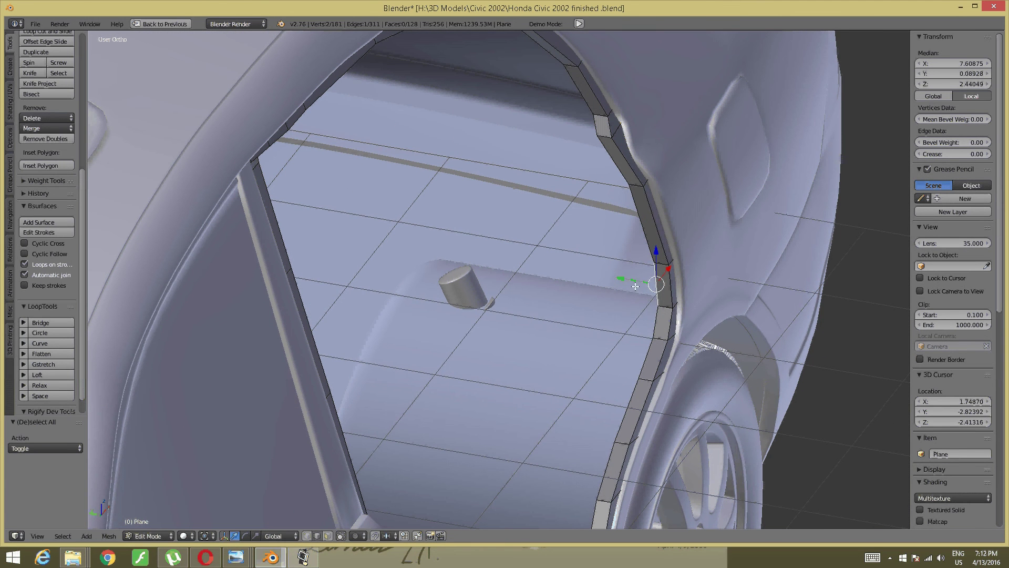
drag(628, 281, 613, 276)
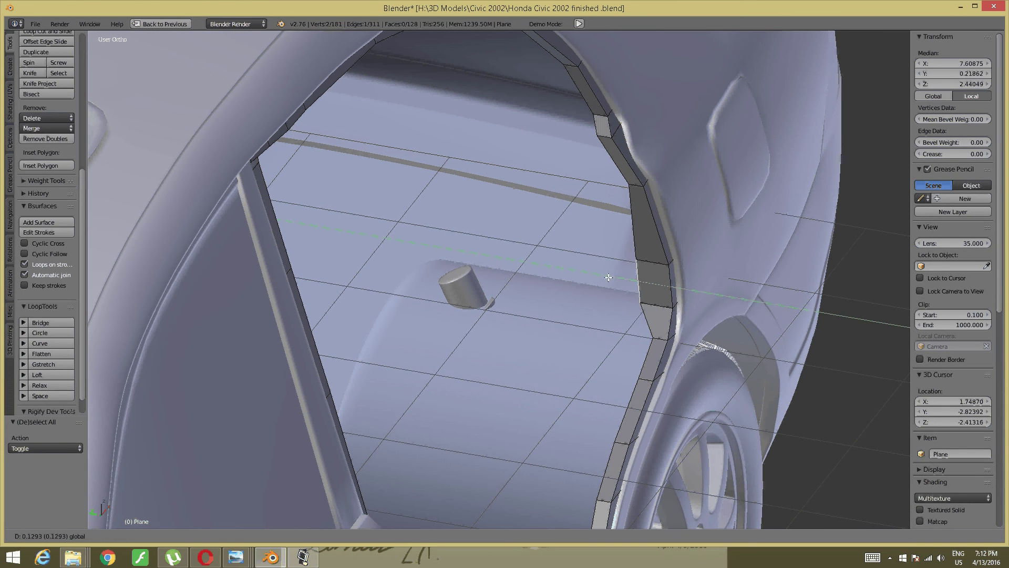
click(610, 276)
key(a)
Step: Switch to vertex selection and nudge the top jamb-strip vertex inward along Y
key(ctrl+Tab)
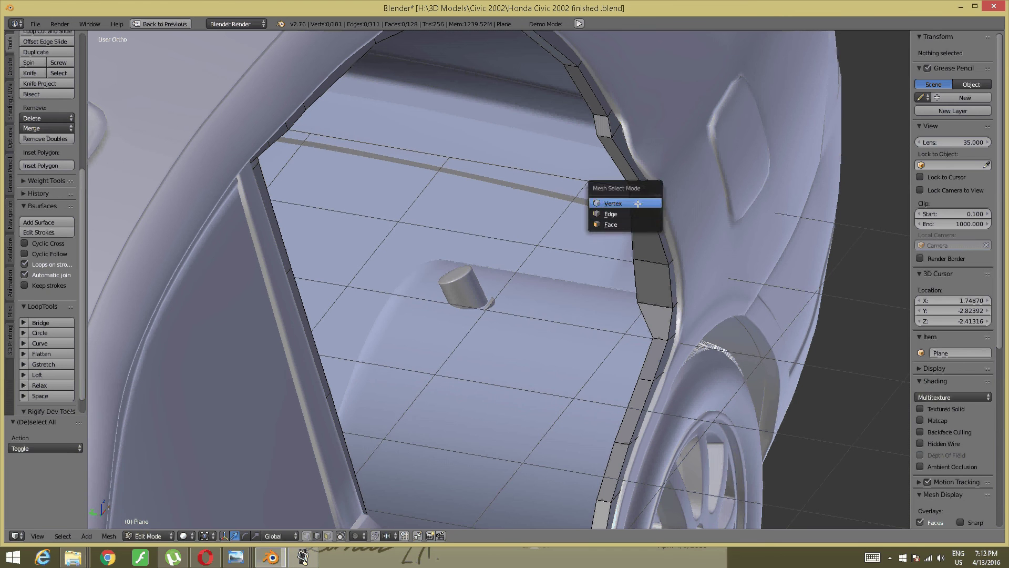
click(644, 203)
right_click(627, 185)
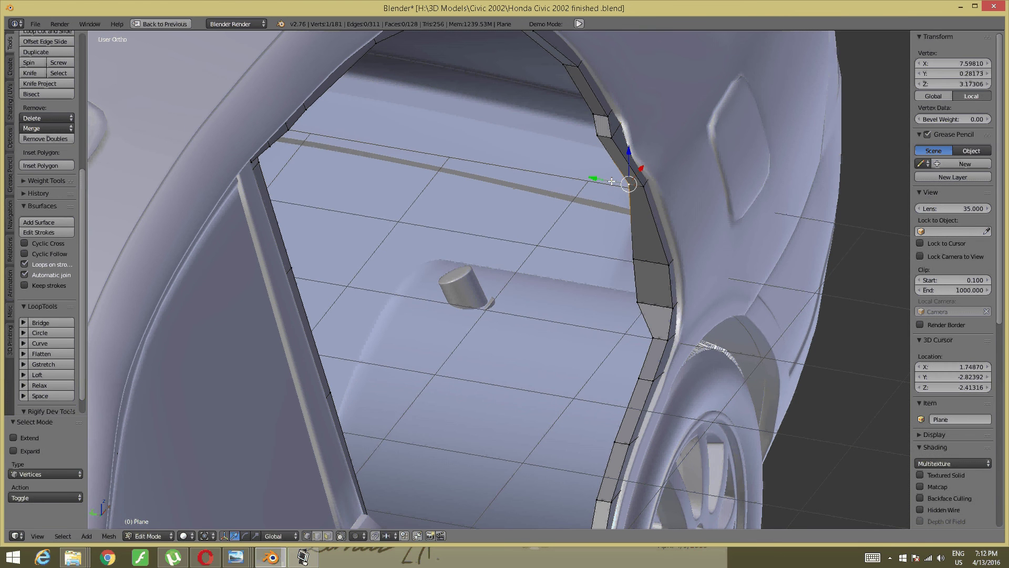
drag(611, 181, 595, 178)
click(594, 178)
shift+scroll(610, 213, down, 3)
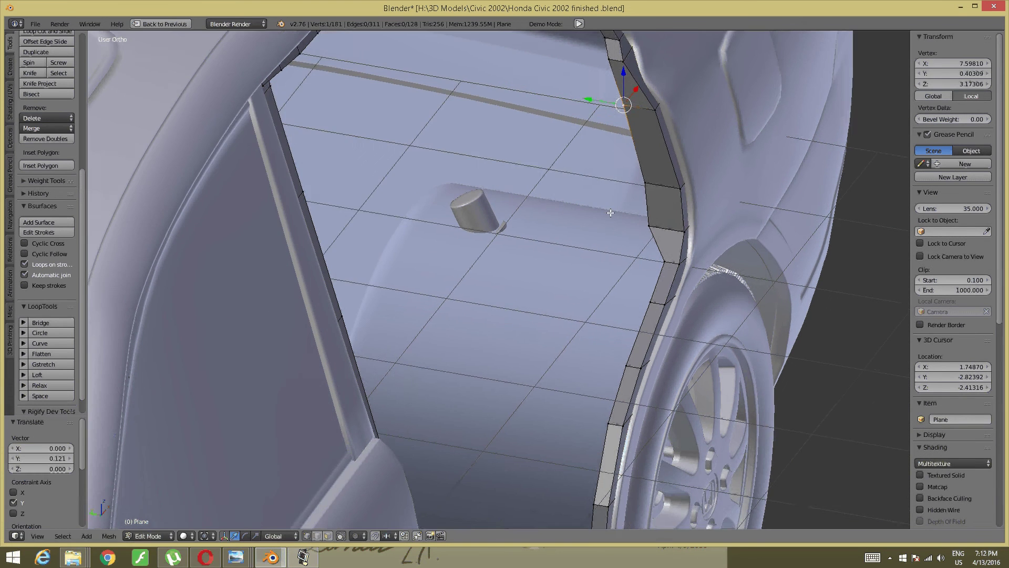
shift+scroll(611, 213, down, 1)
Step: Slide the next jamb-strip vertex down inward along Y in two moves
right_click(651, 232)
key(g)
key(y)
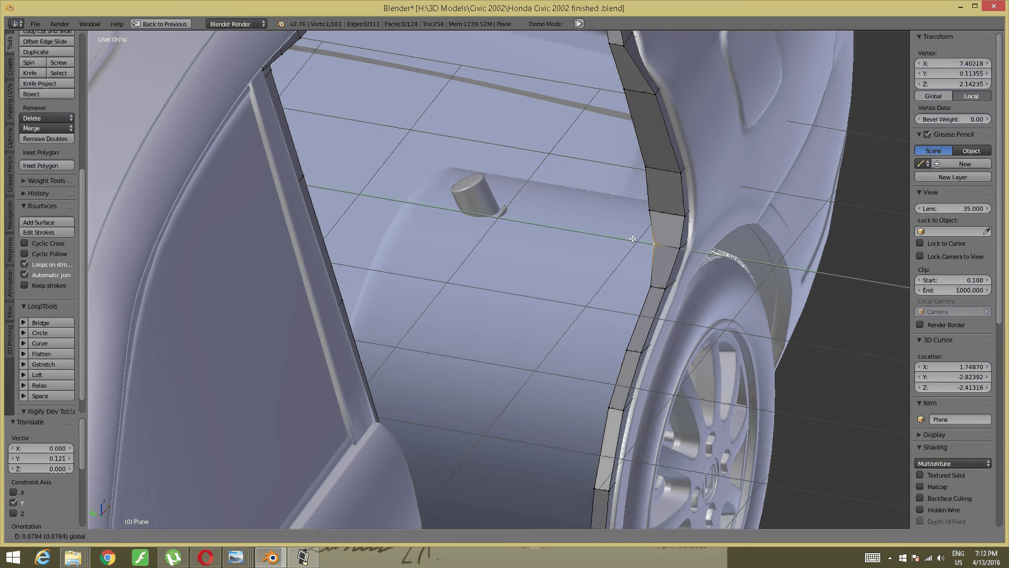
click(626, 212)
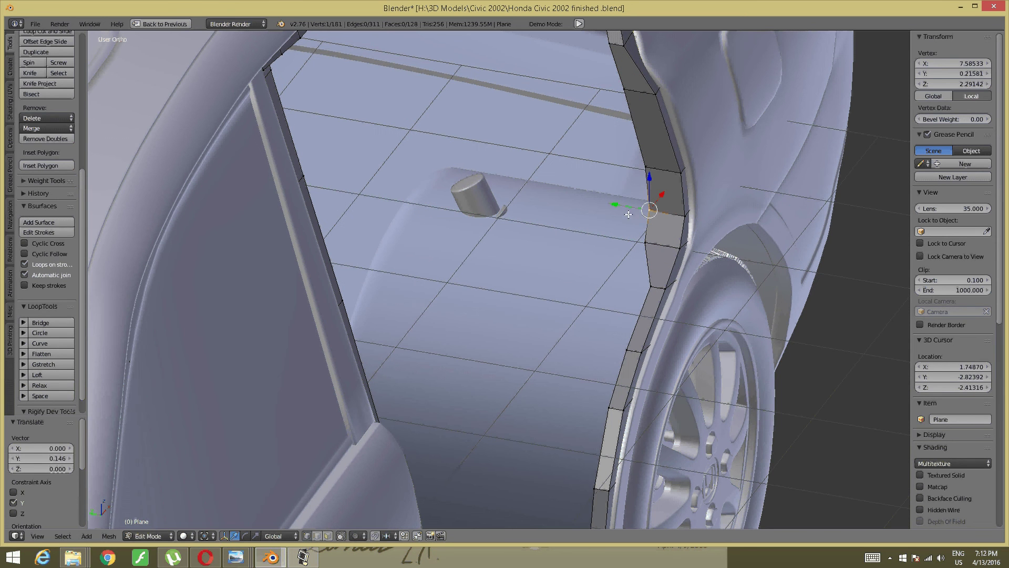
click(626, 211)
key(g)
key(y)
click(624, 209)
shift+scroll(650, 186, down, 5)
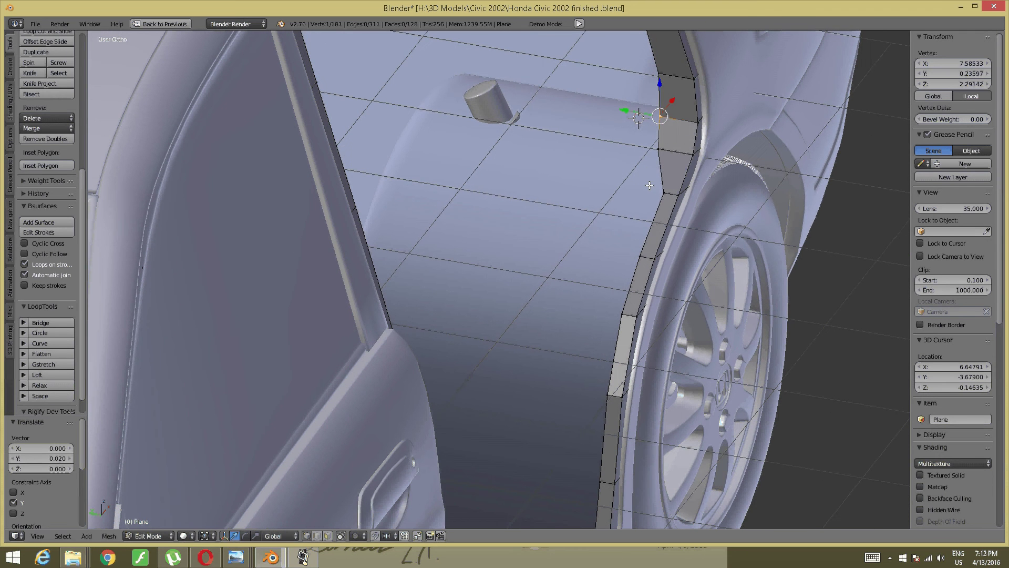
Step: Move a lower jamb-strip vertex inward along Y
right_click(651, 191)
key(g)
key(y)
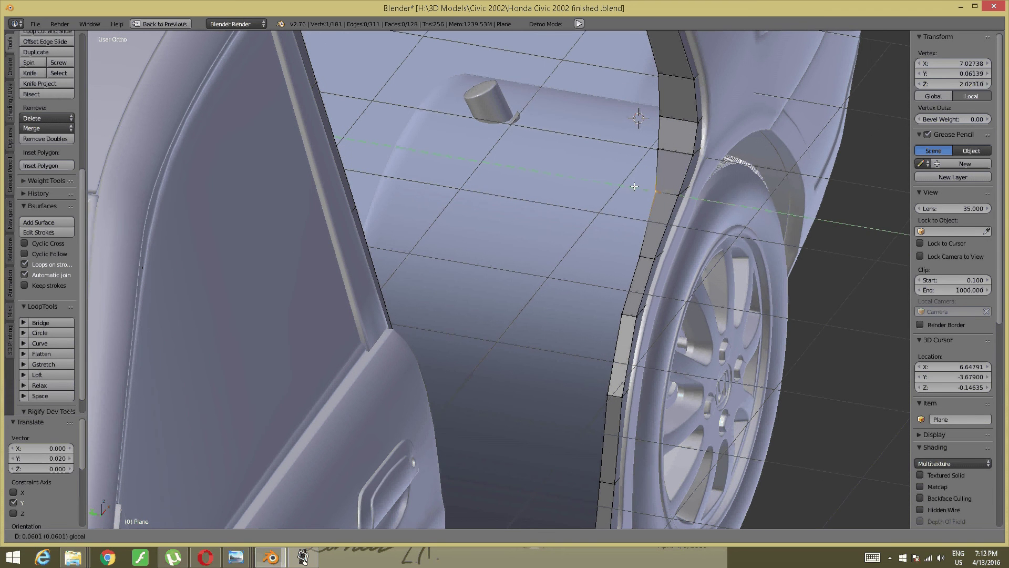
shift+middle_drag(665, 194, 668, 160)
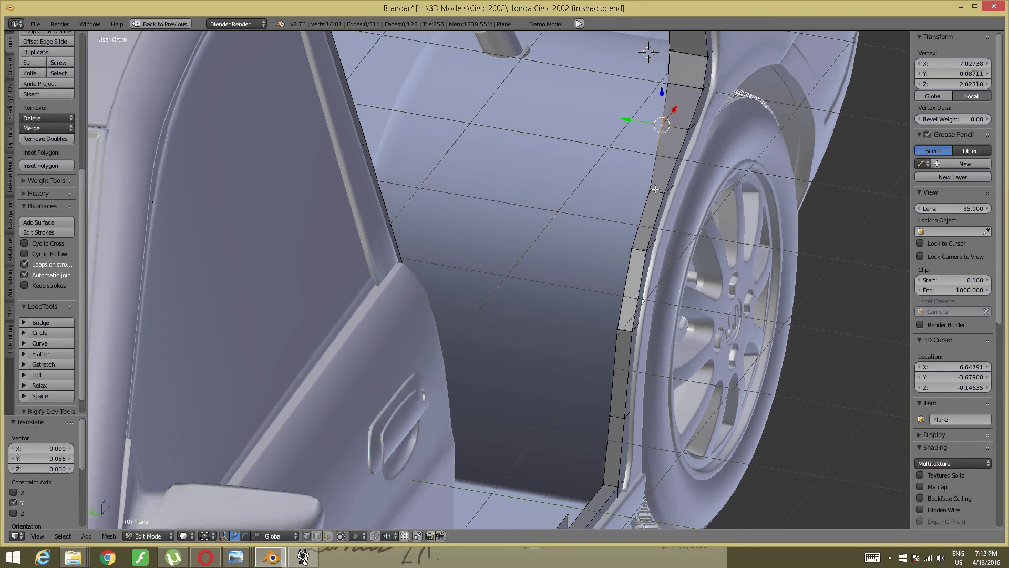
right_click(650, 190)
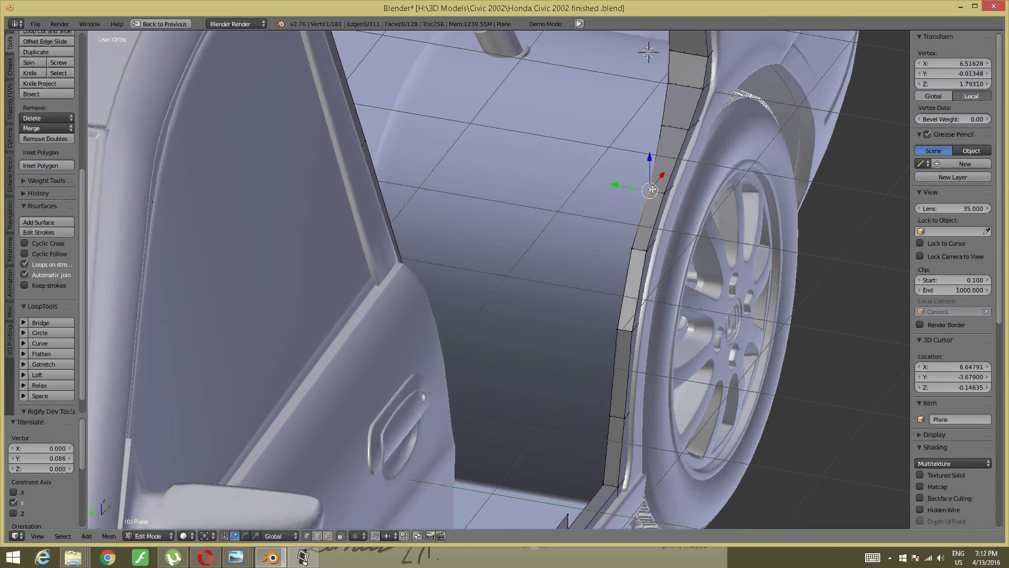
click(620, 178)
key(g)
key(y)
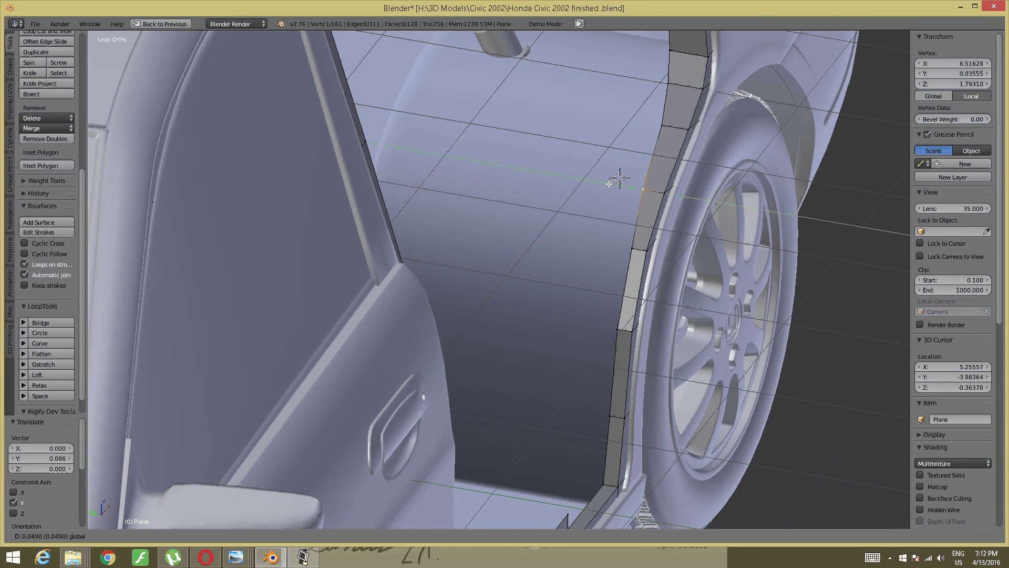
click(614, 179)
Step: Slide a pair of strip vertices, then a vertex near the sill, inward along Y
right_click(631, 248)
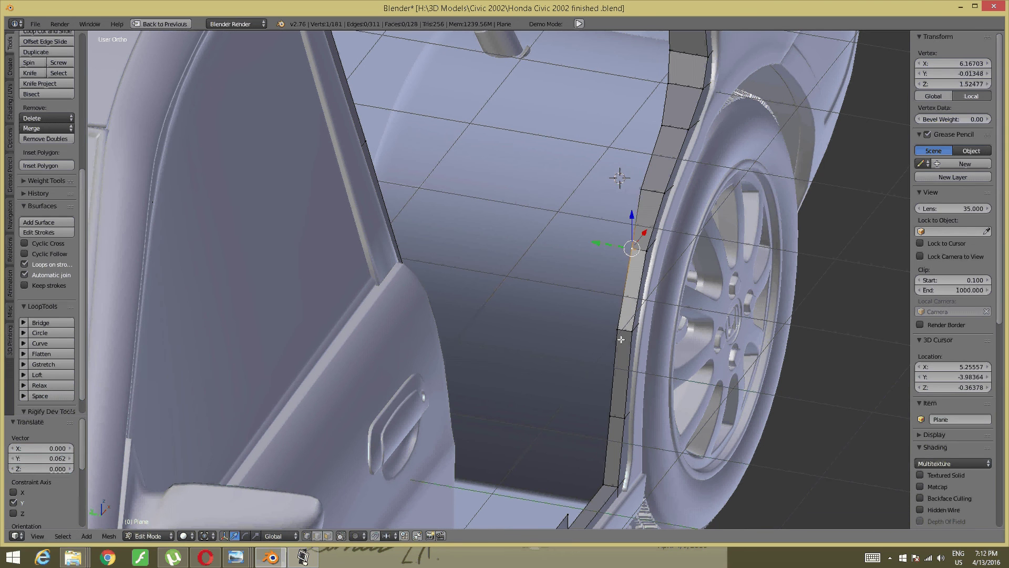
shift+right_click(620, 339)
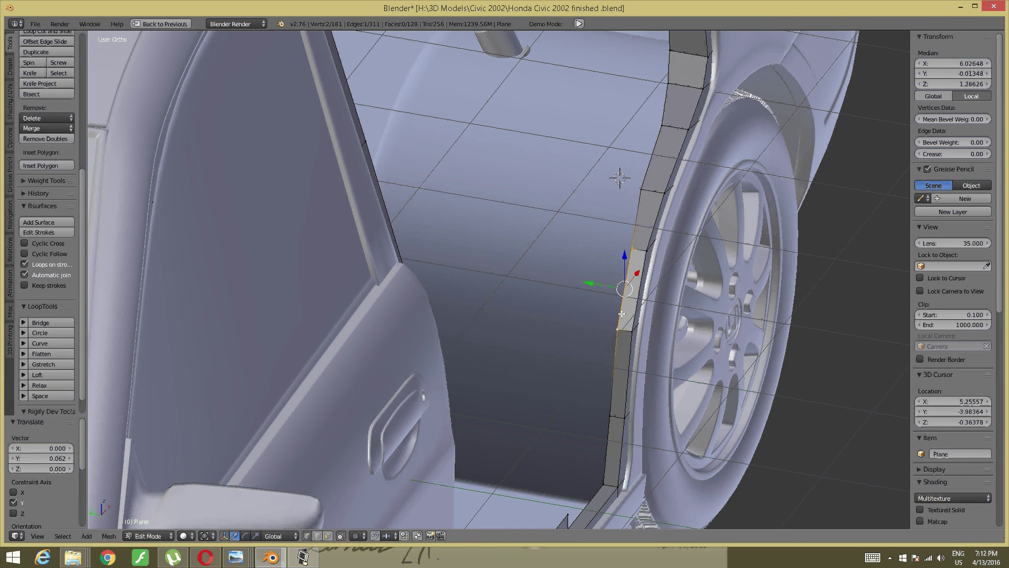
key(g)
key(y)
click(585, 283)
shift+scroll(585, 295, down, 1)
shift+scroll(585, 305, down, 1)
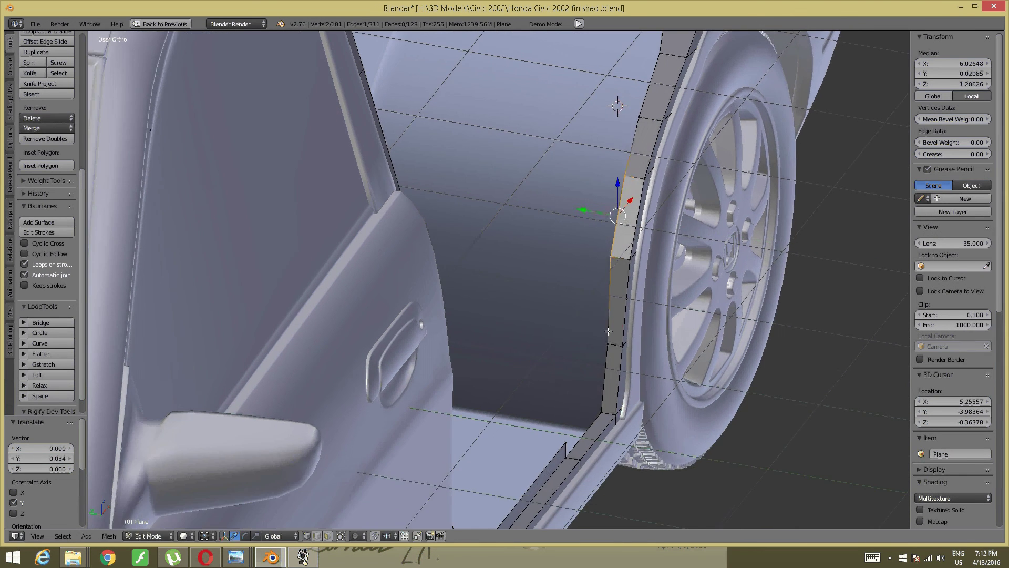
right_click(605, 336)
key(g)
key(y)
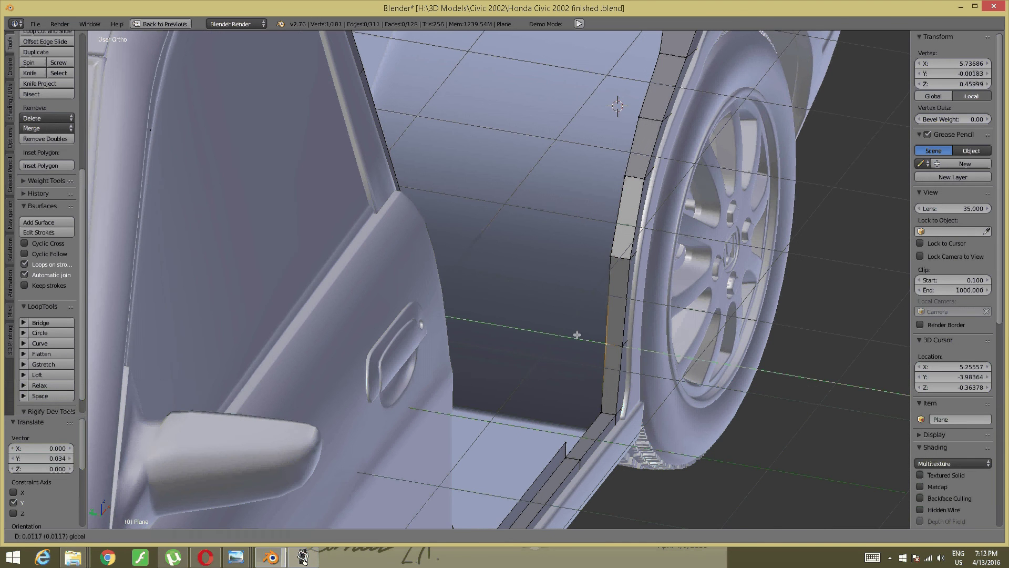
click(577, 335)
Step: Move the strip's inner-edge vertices together inward along Y
middle_drag(603, 348, 649, 299)
key(a)
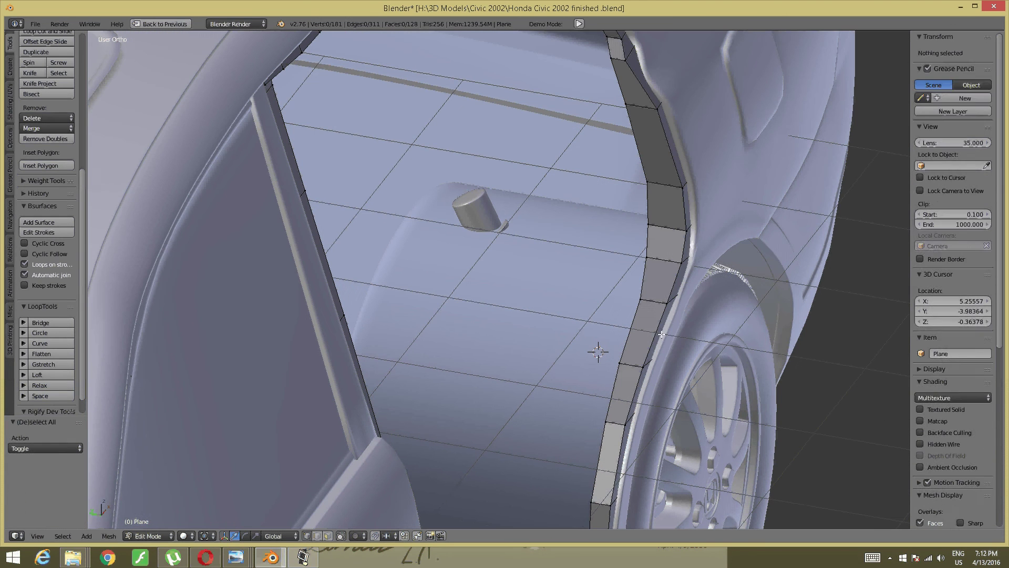
right_click(649, 299)
ctrl+right_click(629, 228)
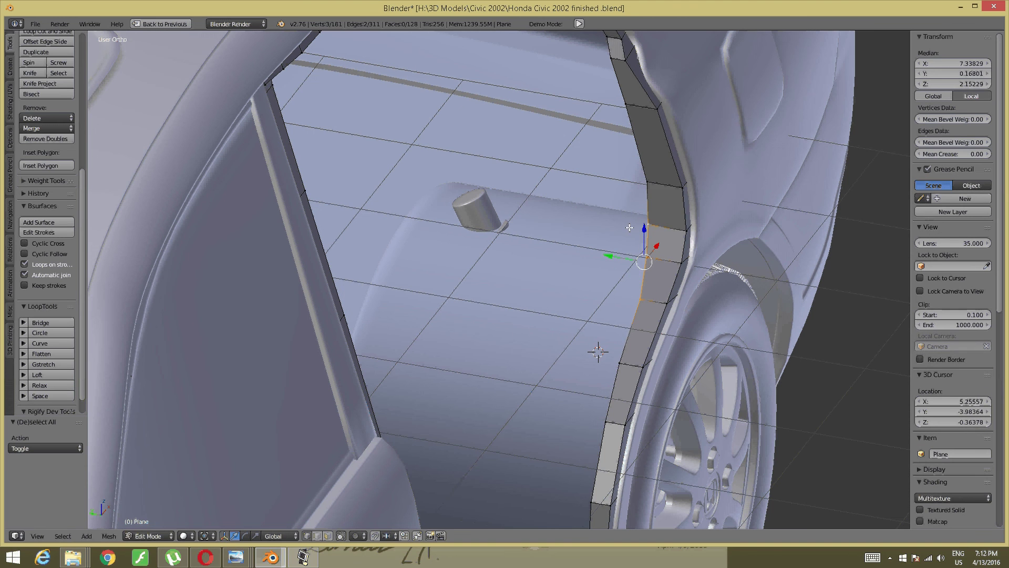
key(g)
key(y)
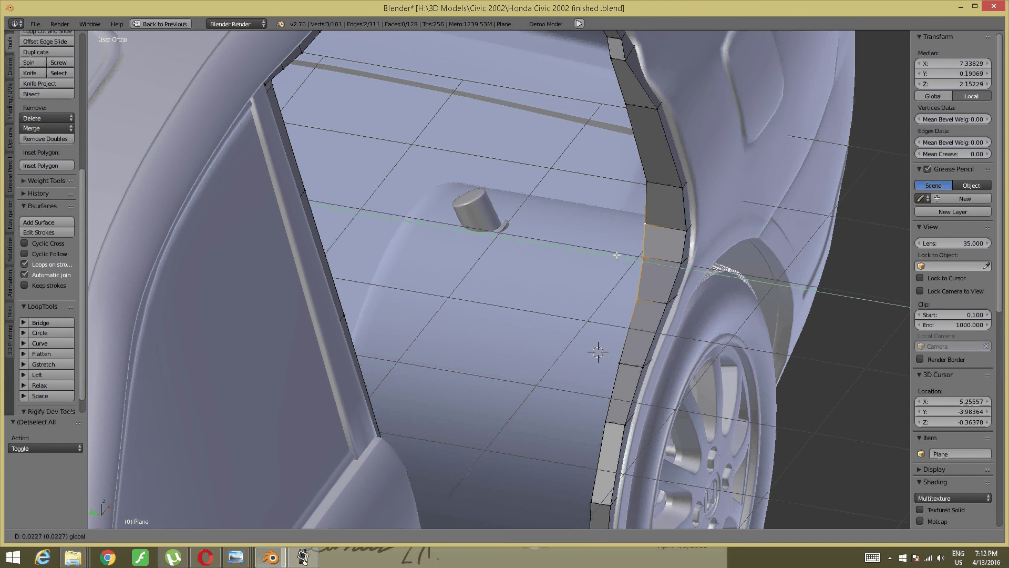
click(629, 244)
Step: Refine one jamb vertex along Y twice and shift the upper jamb vertex slightly inward
right_click(640, 237)
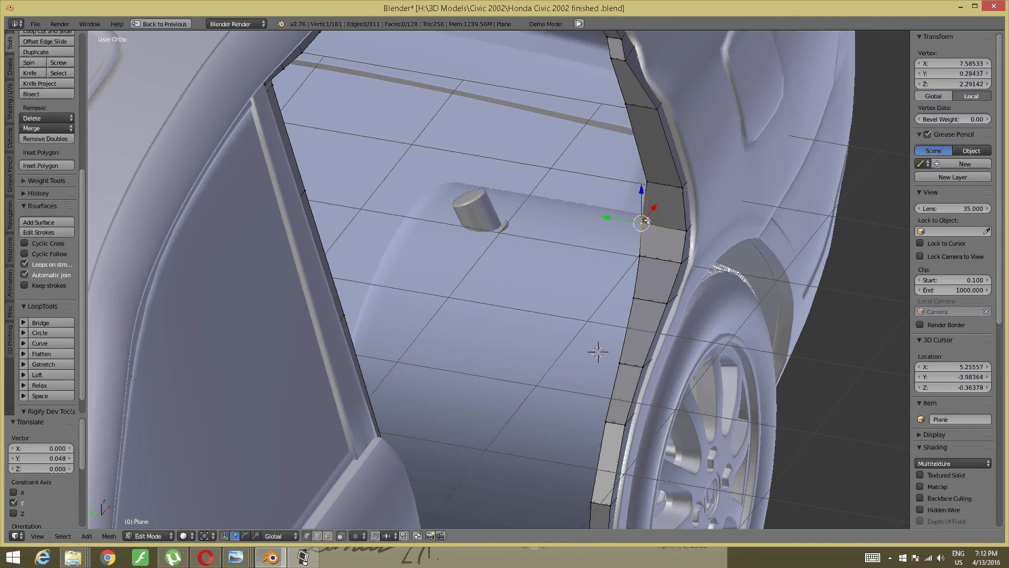
right_click(639, 255)
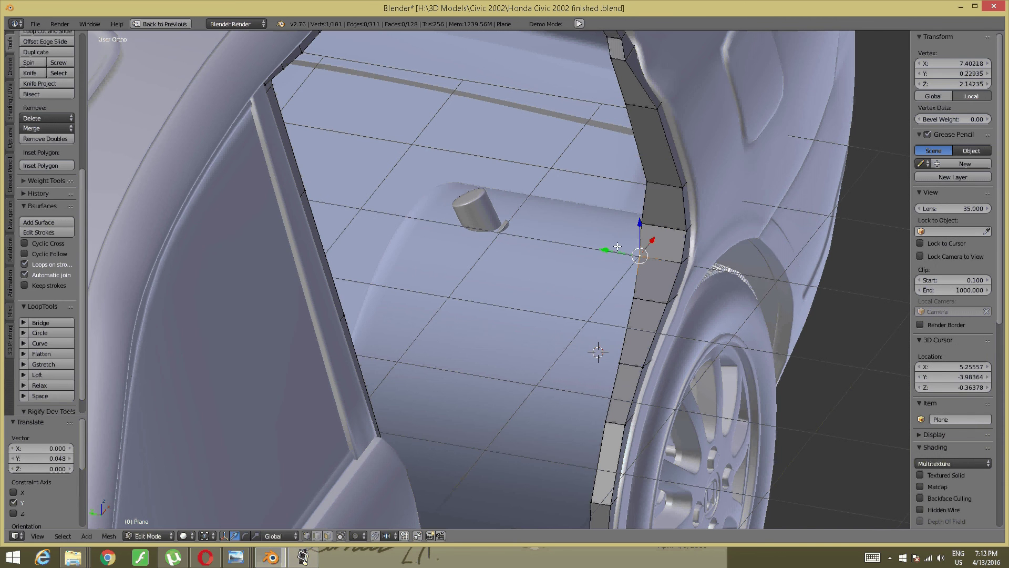
click(617, 246)
key(g)
key(y)
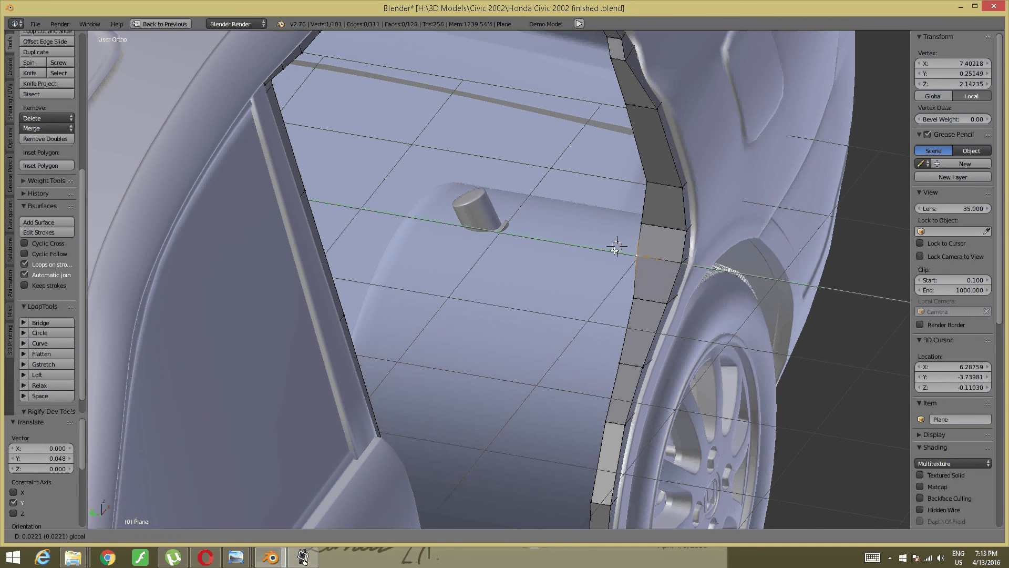
click(637, 229)
key(g)
key(y)
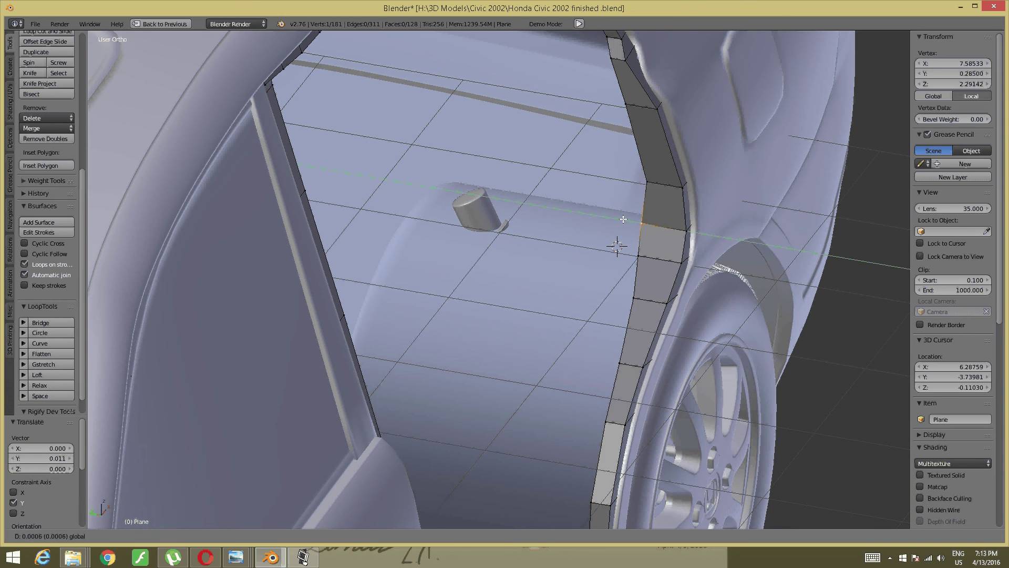
click(623, 219)
right_click(647, 181)
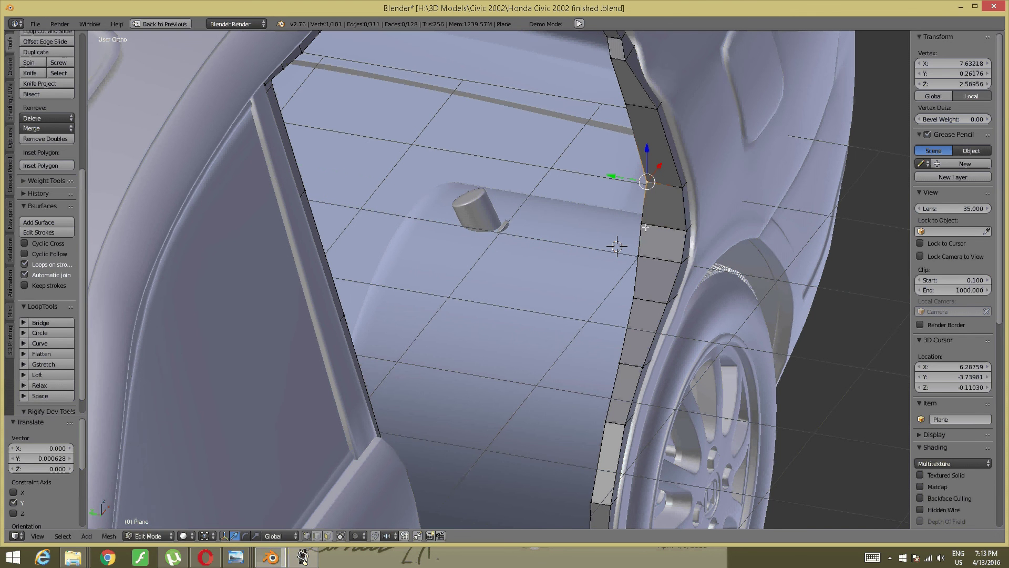
drag(616, 175, 611, 177)
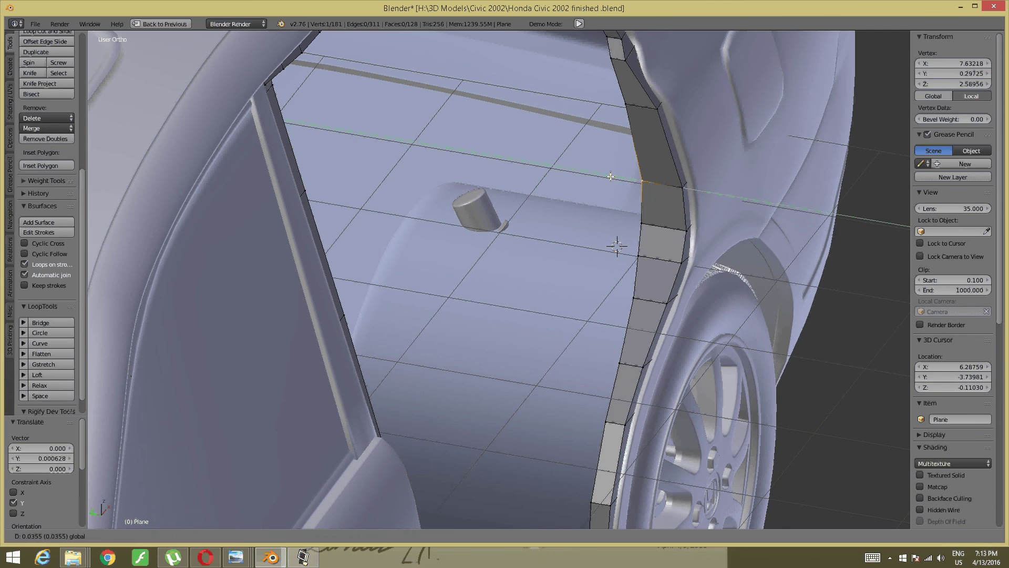
Step: Slide three strip vertices over the rear wheel arch sideways along X
key(a)
scroll(679, 223, down, 3)
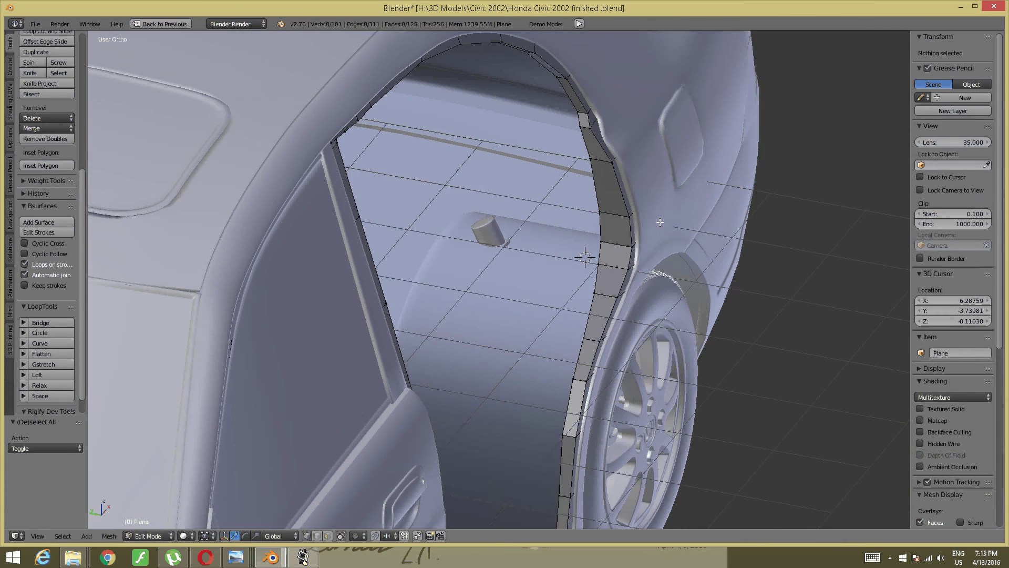
mouse_move(679, 223)
middle_down()
mouse_move(570, 223)
mouse_move(578, 352)
middle_up()
scroll(570, 222, up, 4)
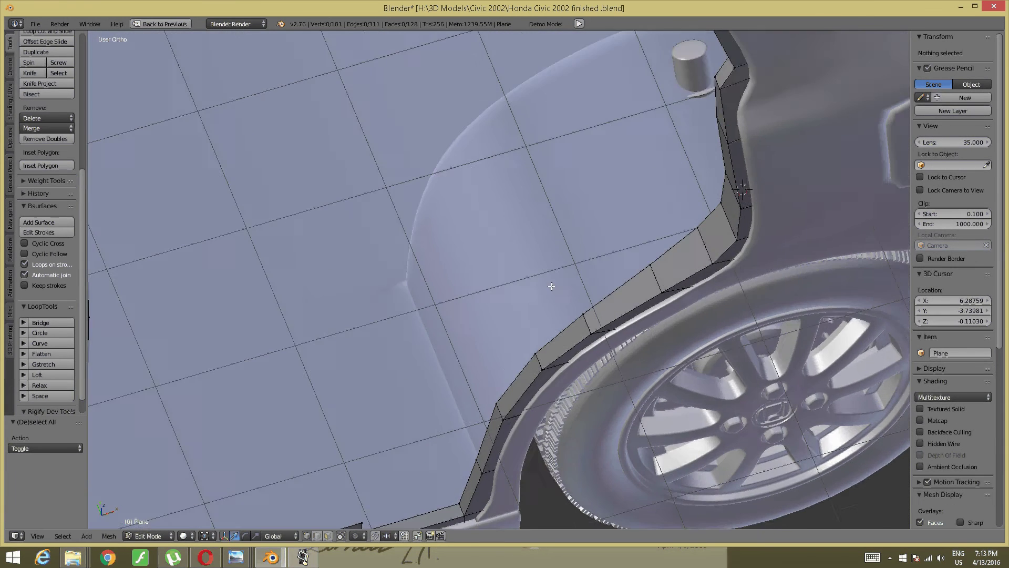
right_click(675, 258)
shift+right_click(649, 275)
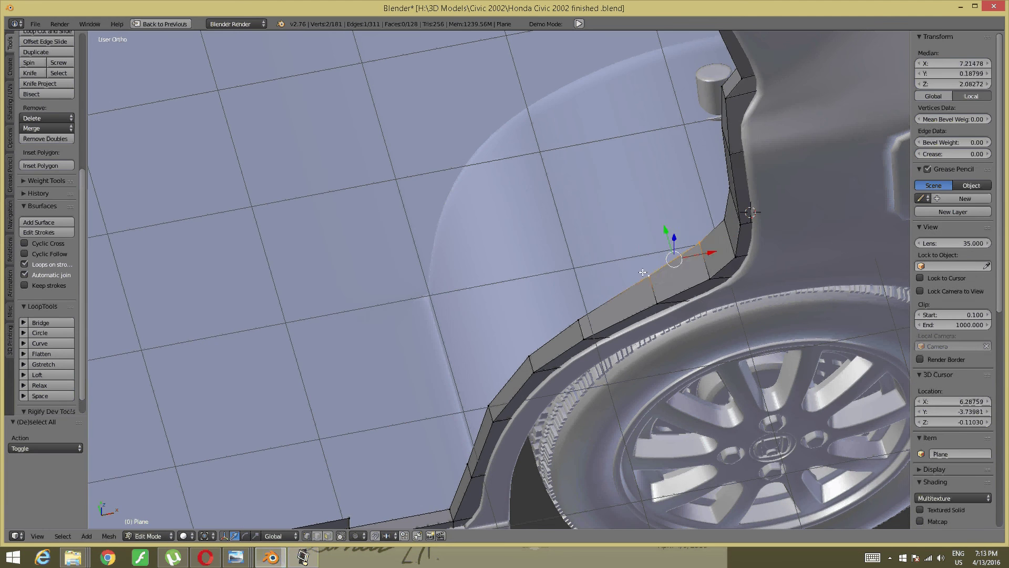
shift+right_click(574, 301)
mouse_move(573, 301)
middle_down()
mouse_move(562, 270)
mouse_move(580, 269)
middle_up()
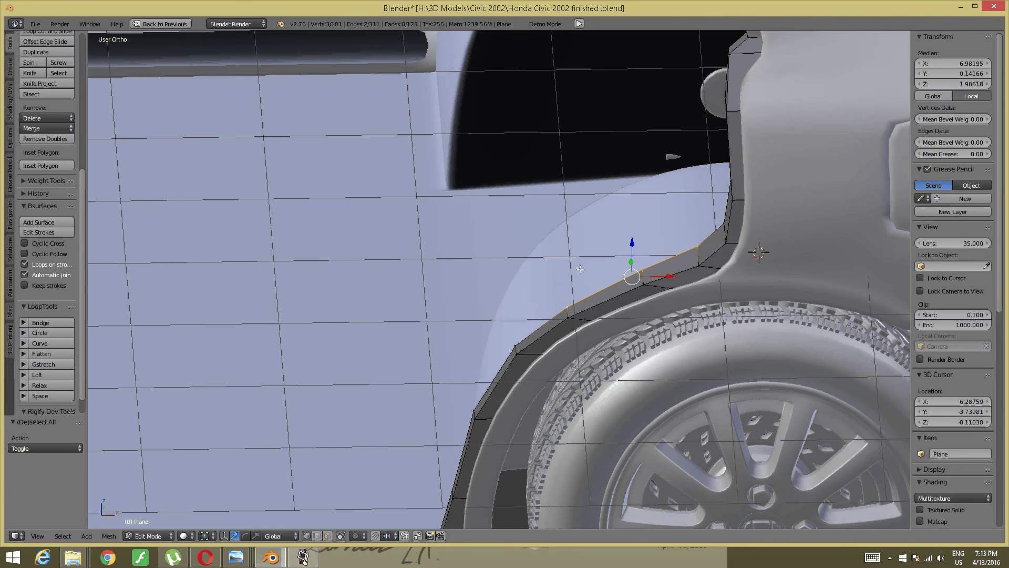
key(g)
key(x)
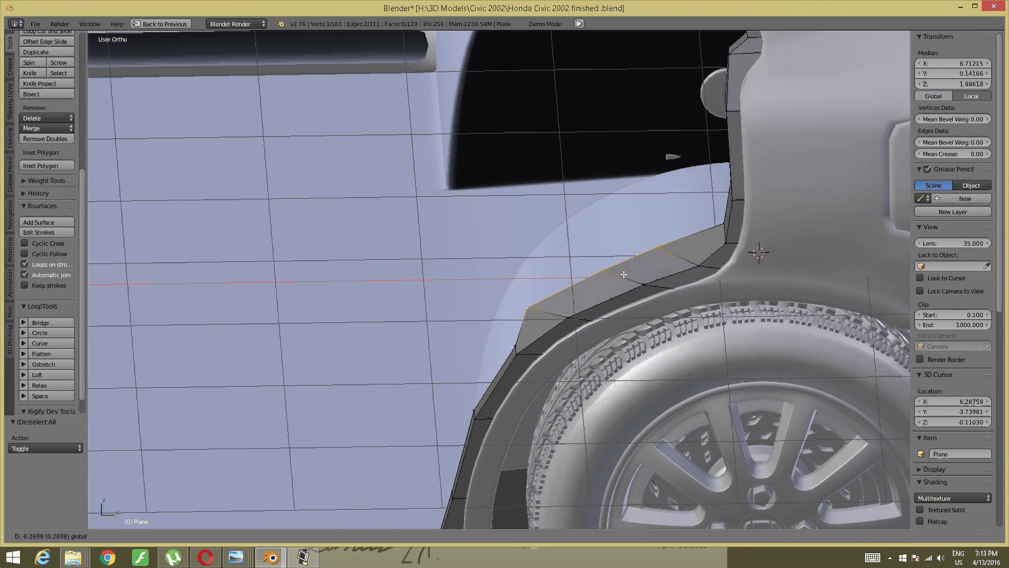
click(660, 268)
key(a)
Step: Move the strip's corner vertex above the arch along X, then the next vertex by -0.305
right_click(693, 234)
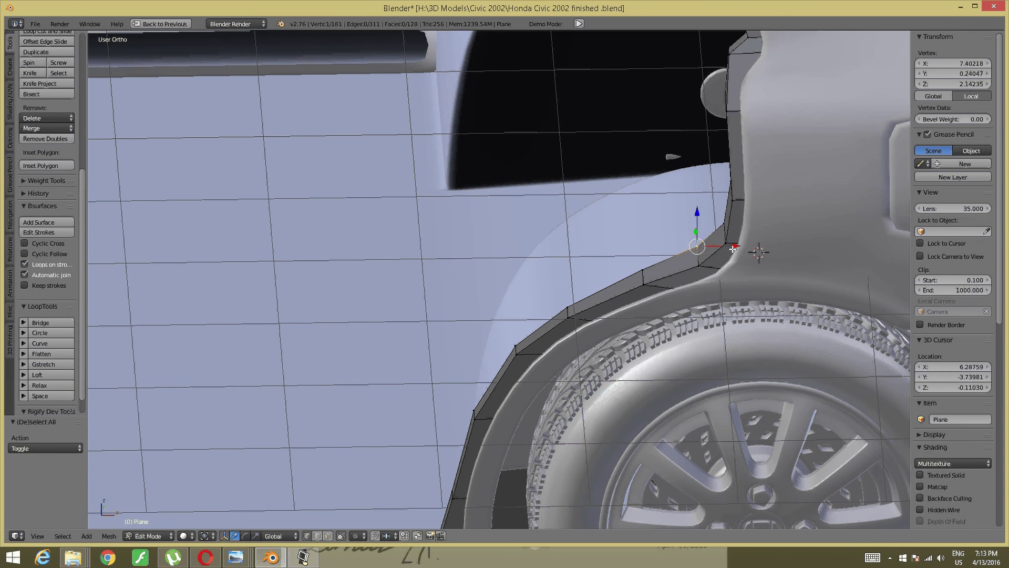
key(g)
key(x)
click(688, 245)
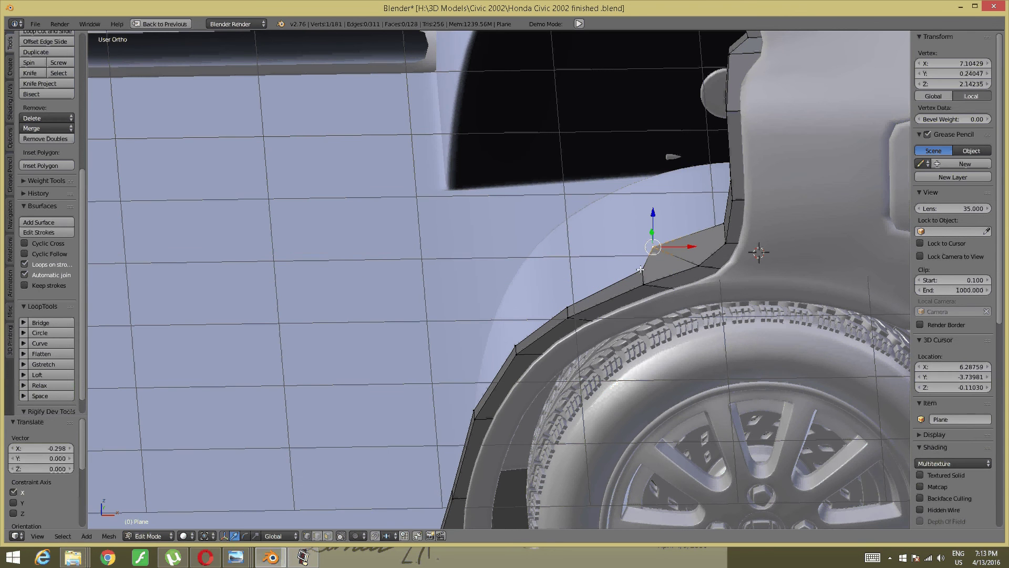
right_click(642, 269)
key(g)
key(x)
click(637, 263)
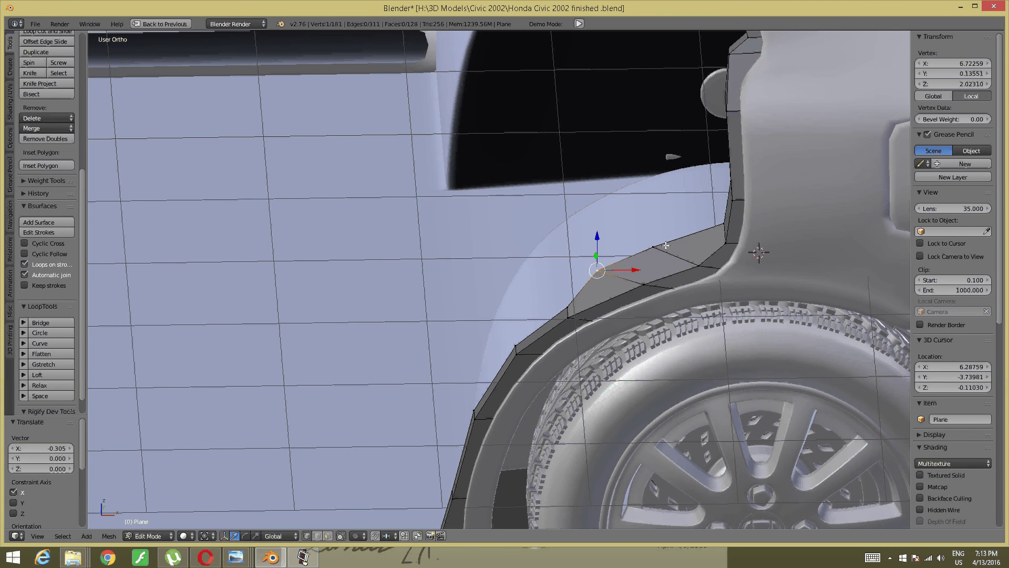
Step: Slide another arch-strip vertex along X by -0.276, abandoning an initial Y move
middle_drag(692, 223, 725, 211)
right_click(731, 189)
key(g)
key(y)
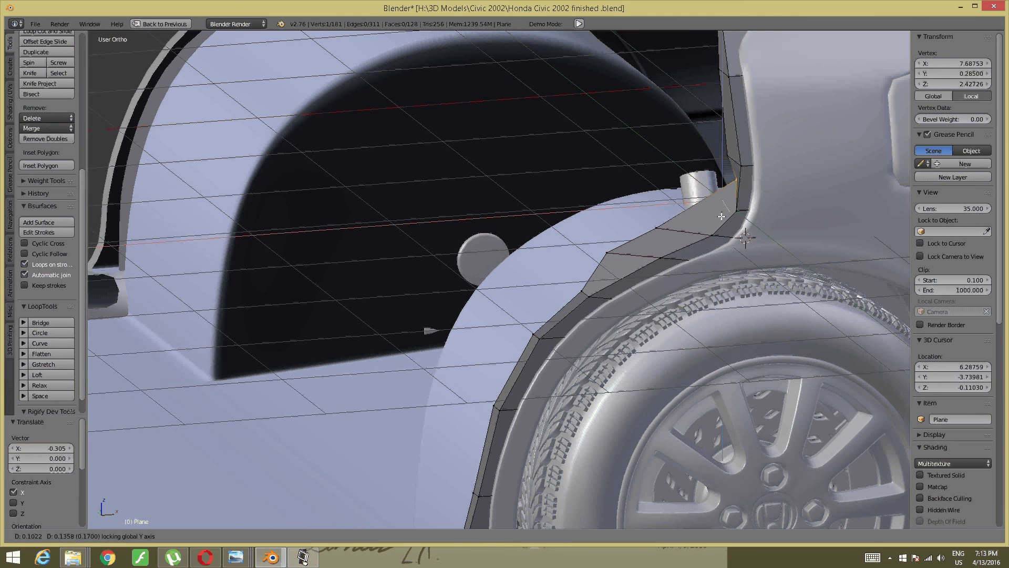
right_click(720, 216)
middle_drag(723, 213, 732, 241)
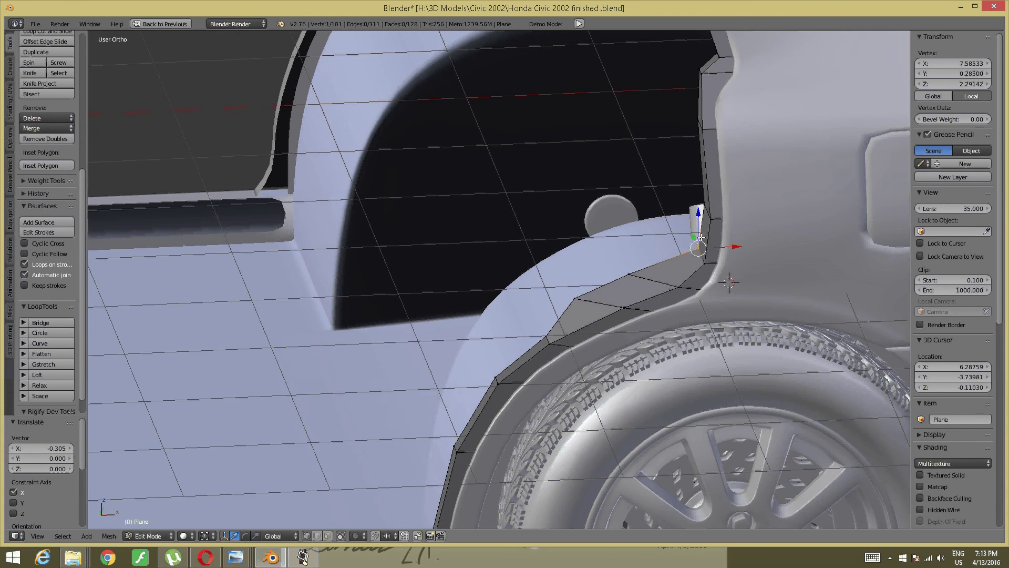
key(g)
key(x)
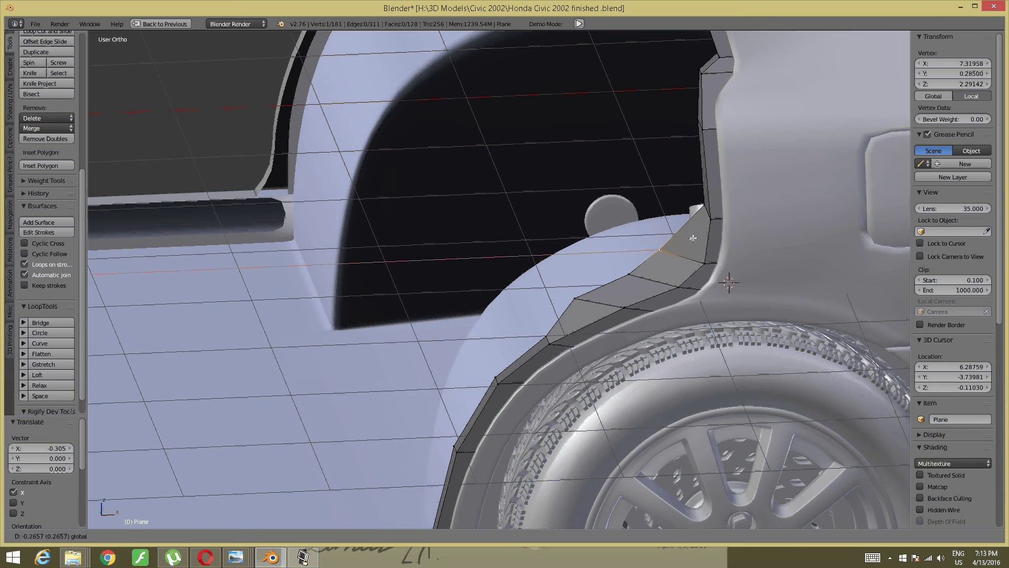
click(691, 238)
Step: Move a vertex at the strip's top along X by -0.202
middle_drag(692, 238, 606, 273)
scroll(606, 273, down, 3)
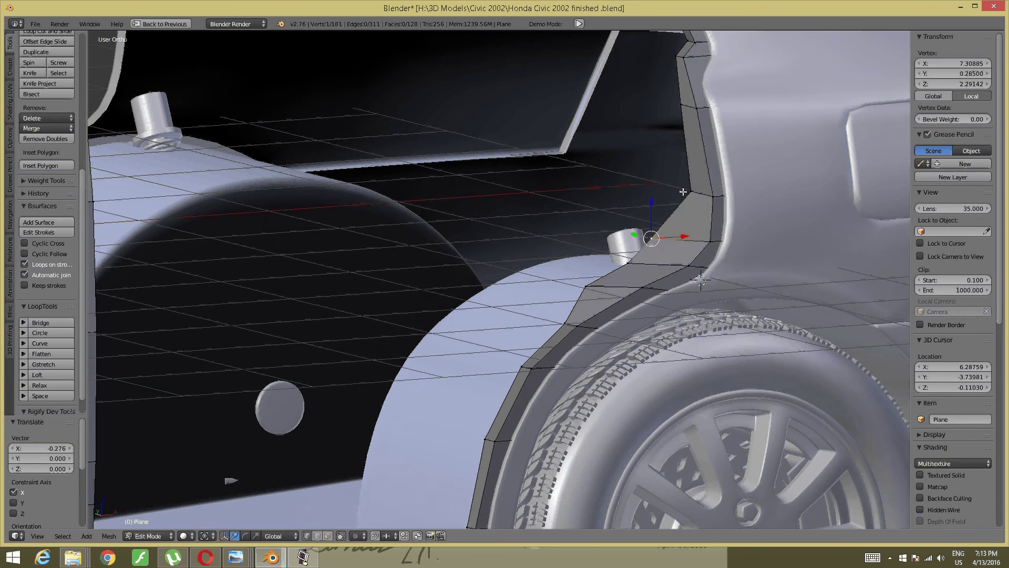
right_click(683, 184)
scroll(705, 200, up, 3)
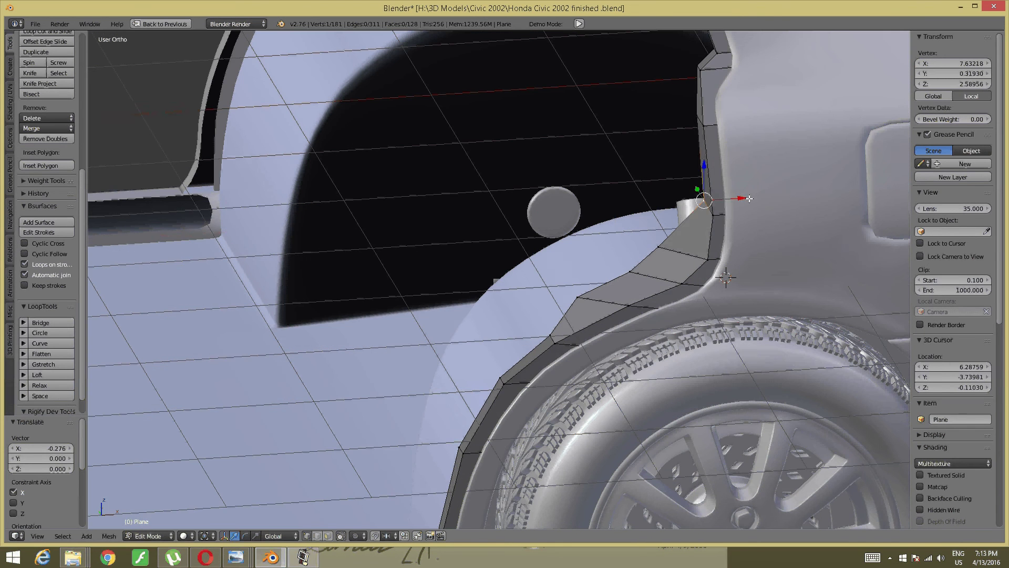
key(g)
key(x)
click(668, 245)
Step: Slide another strip vertex along X by -0.086, then adjust it further along X
right_click(668, 245)
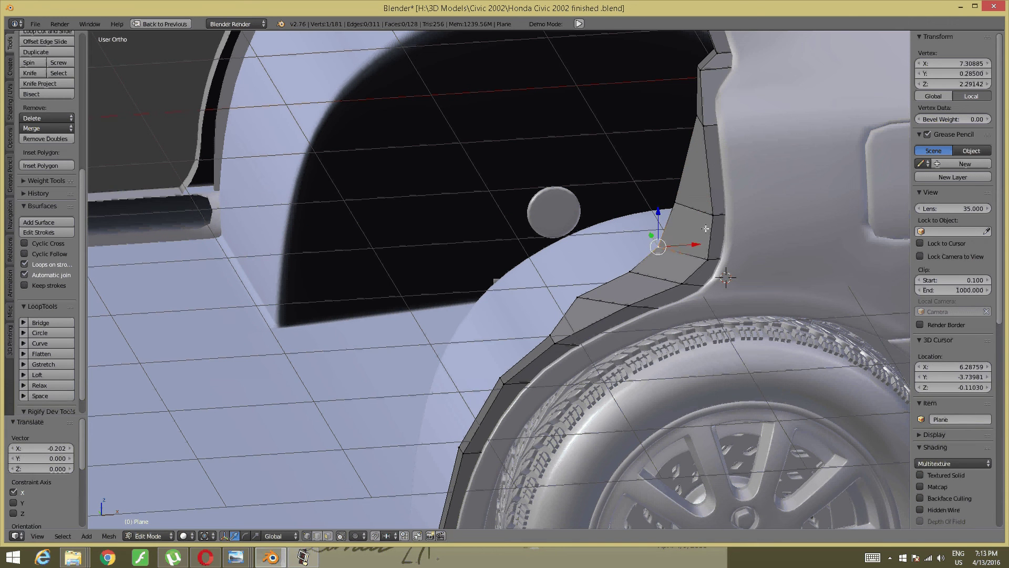
key(g)
key(x)
click(687, 240)
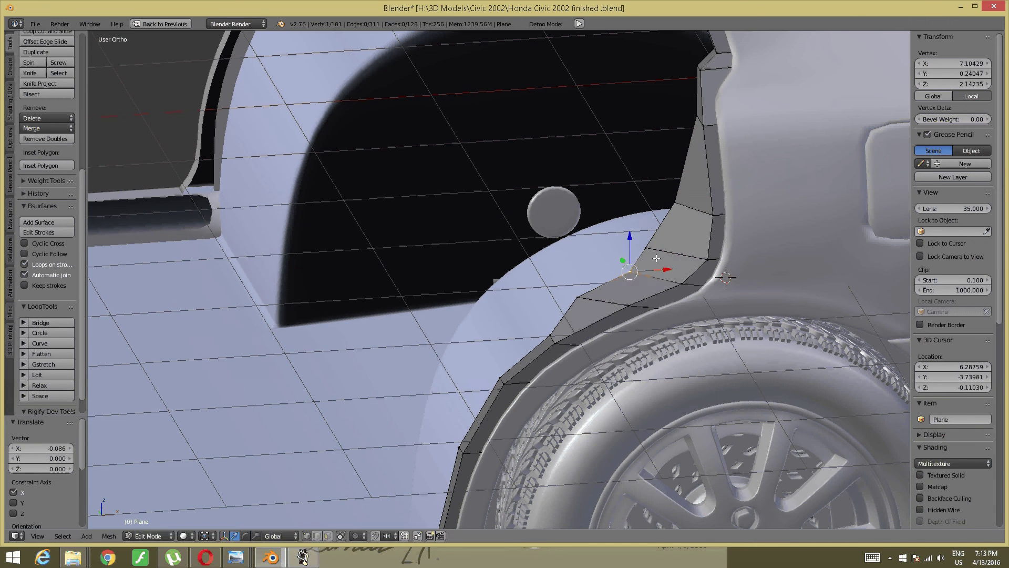
key(g)
key(x)
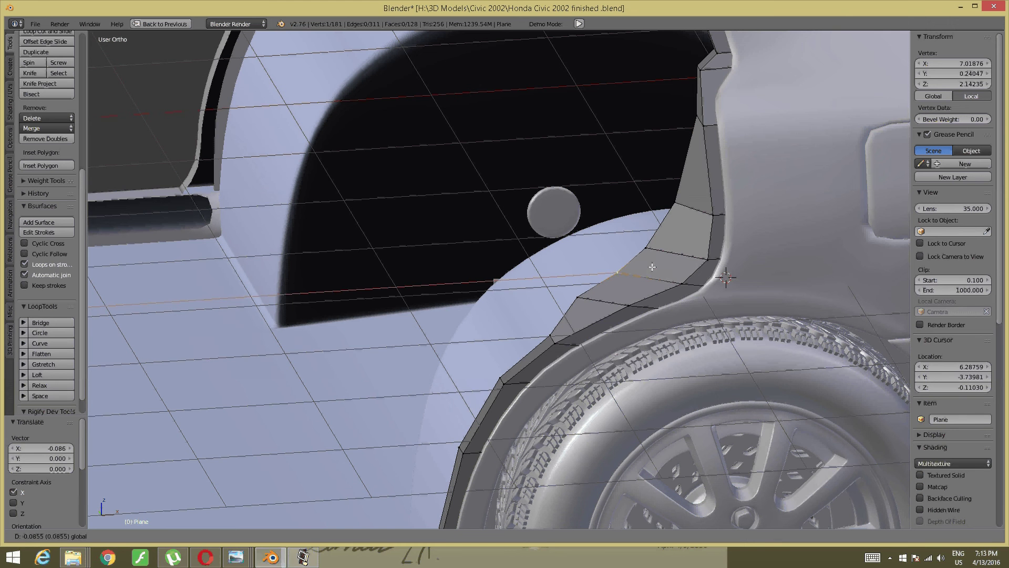
click(651, 268)
Step: Move the upper strip vertex along X, then a lower arch vertex by -0.221
right_click(673, 203)
key(g)
key(x)
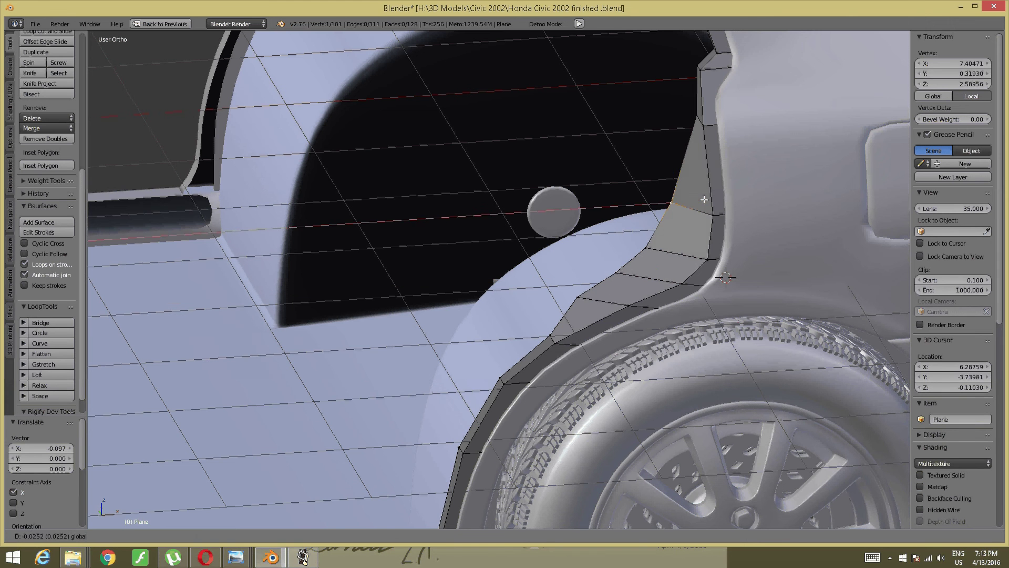
click(700, 201)
mouse_move(518, 325)
shift+middle_down()
mouse_move(561, 226)
mouse_move(610, 249)
shift+middle_up()
right_click(597, 227)
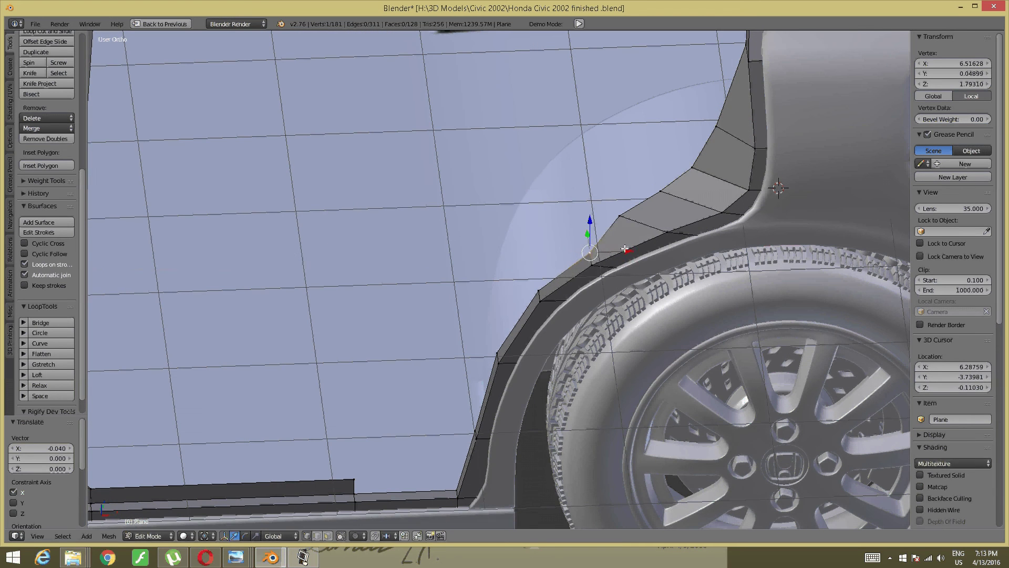
key(g)
key(x)
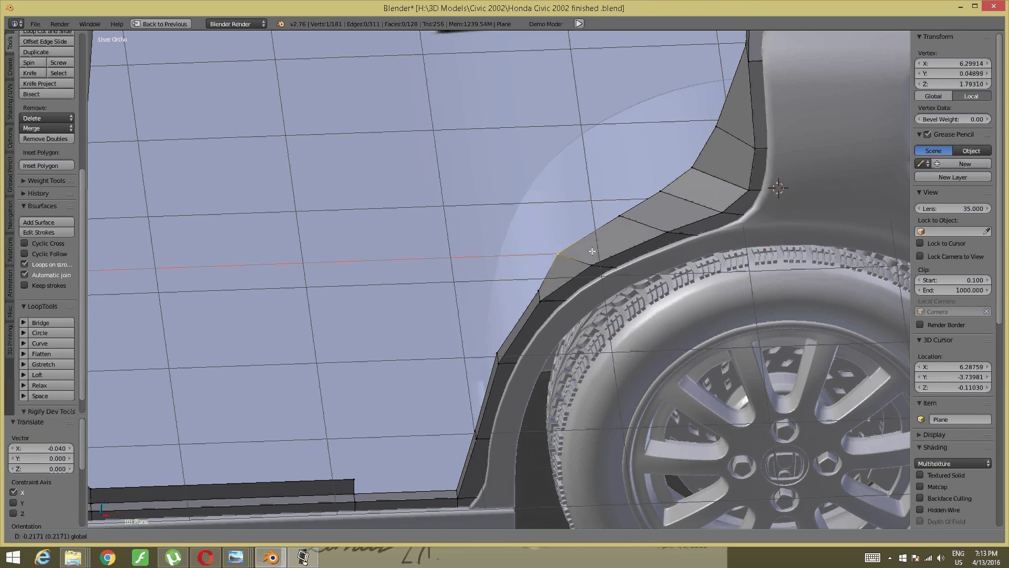
click(552, 286)
Step: Slide the lower neighbouring vertex by -0.120 and the bottom edge near the sill by -0.110 along X
right_click(552, 286)
shift+middle_drag(552, 287, 634, 209)
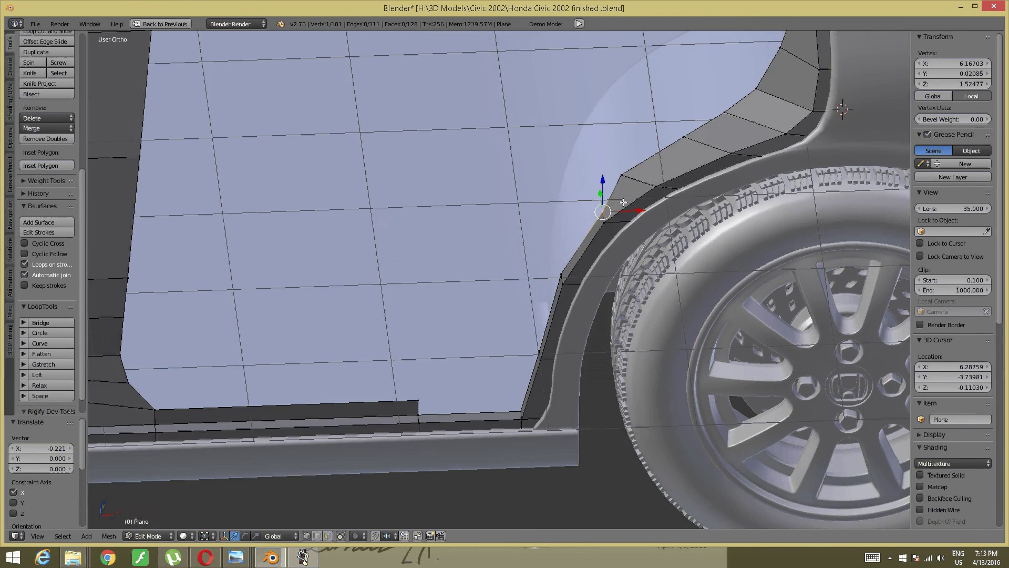
key(g)
key(x)
click(594, 242)
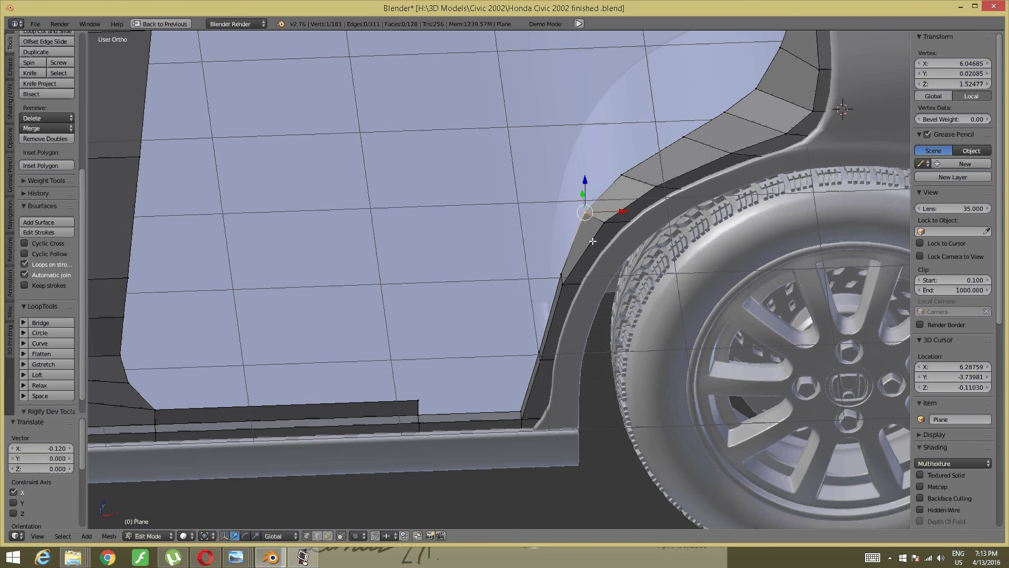
right_click(563, 276)
shift+right_click(528, 352)
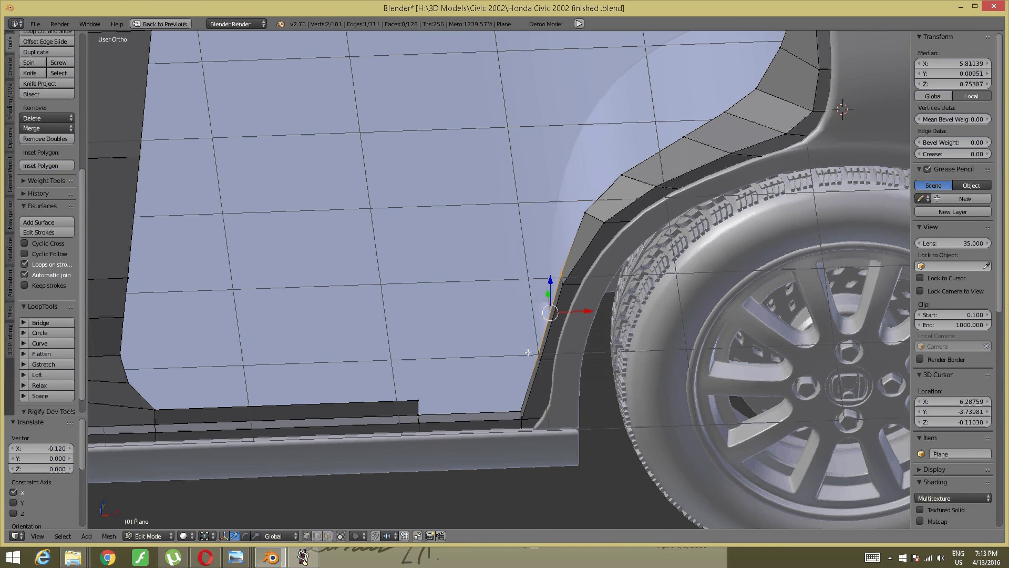
key(g)
key(x)
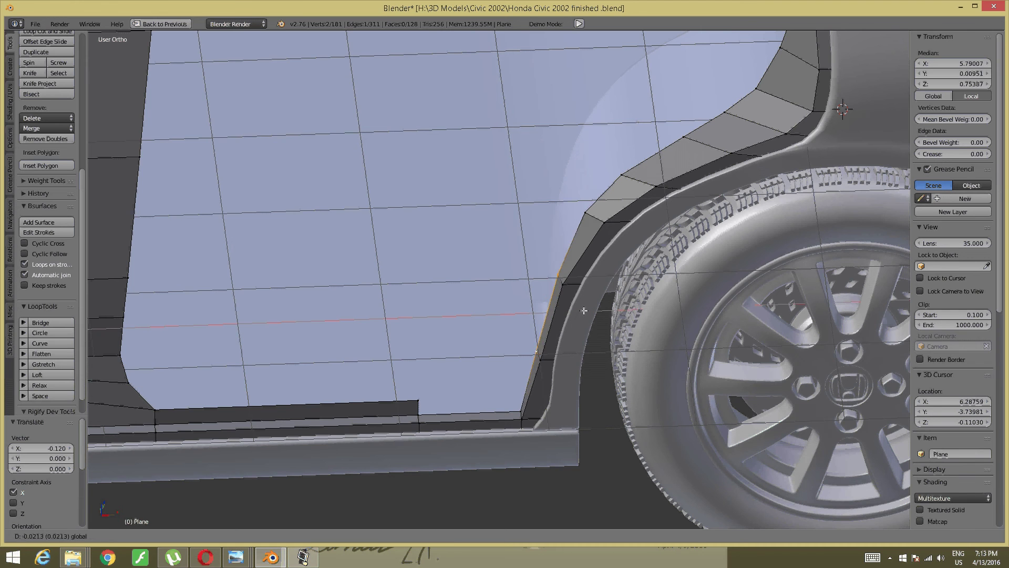
click(575, 310)
mouse_move(576, 310)
middle_down()
mouse_move(635, 217)
mouse_move(668, 243)
middle_up()
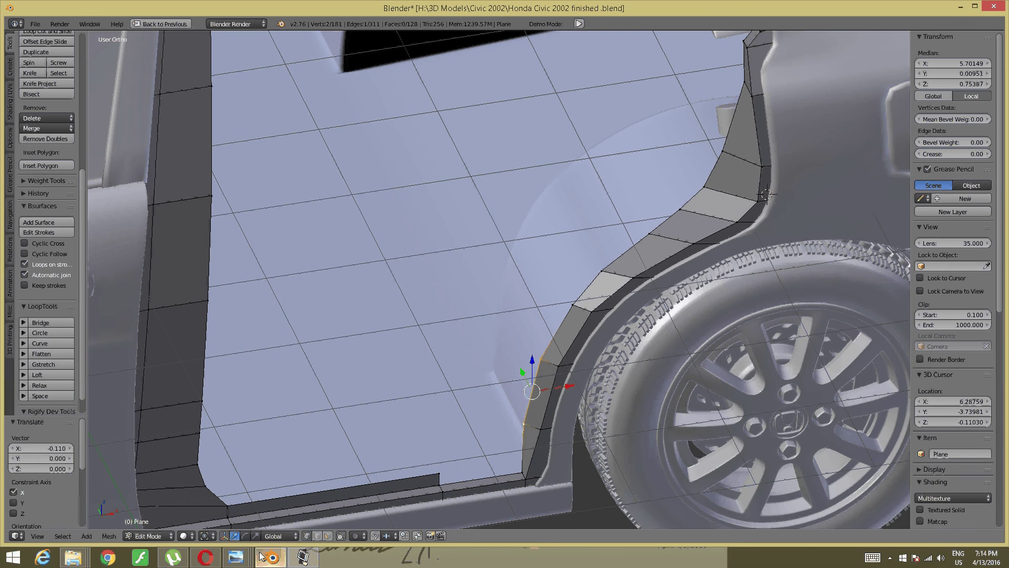
click(235, 557)
Step: Open the car interior photo showing the open rear door, jamb and sill
click(739, 515)
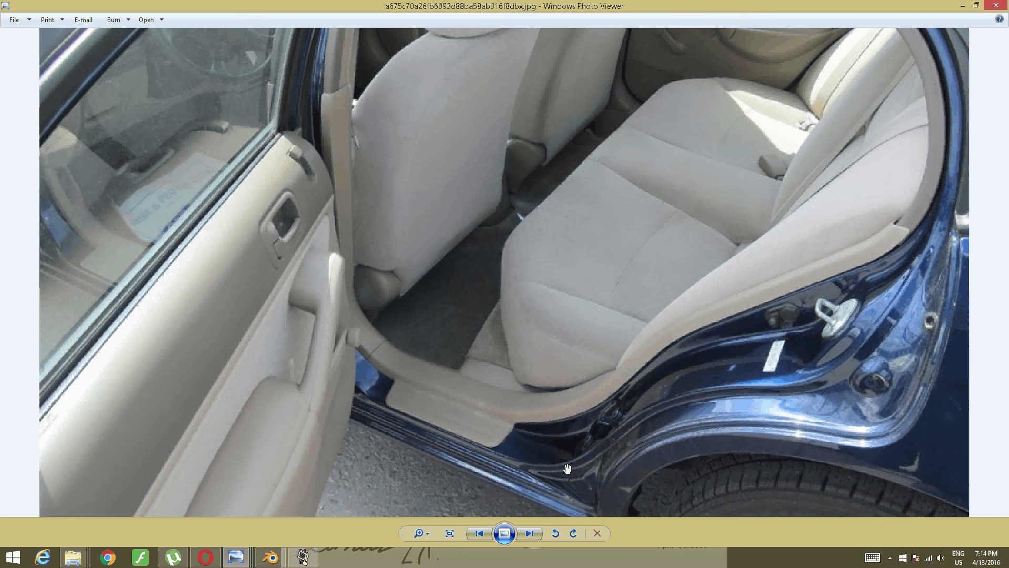
Step: Zoom in on the rear door arch and slide its lowest vertex sideways along X
click(312, 560)
scroll(543, 421, up, 2)
scroll(543, 422, up, 1)
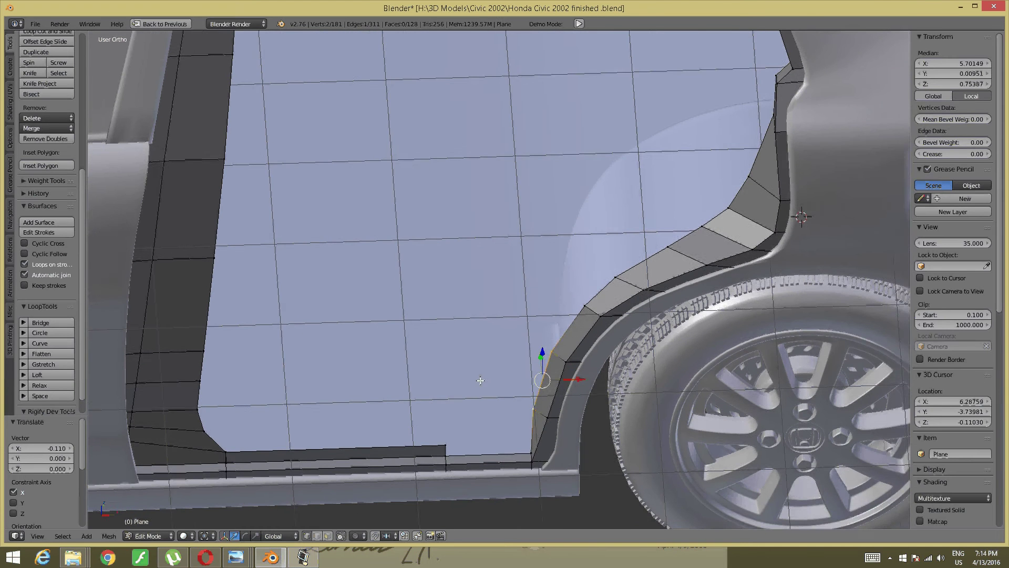
scroll(544, 422, up, 2)
right_click(543, 422)
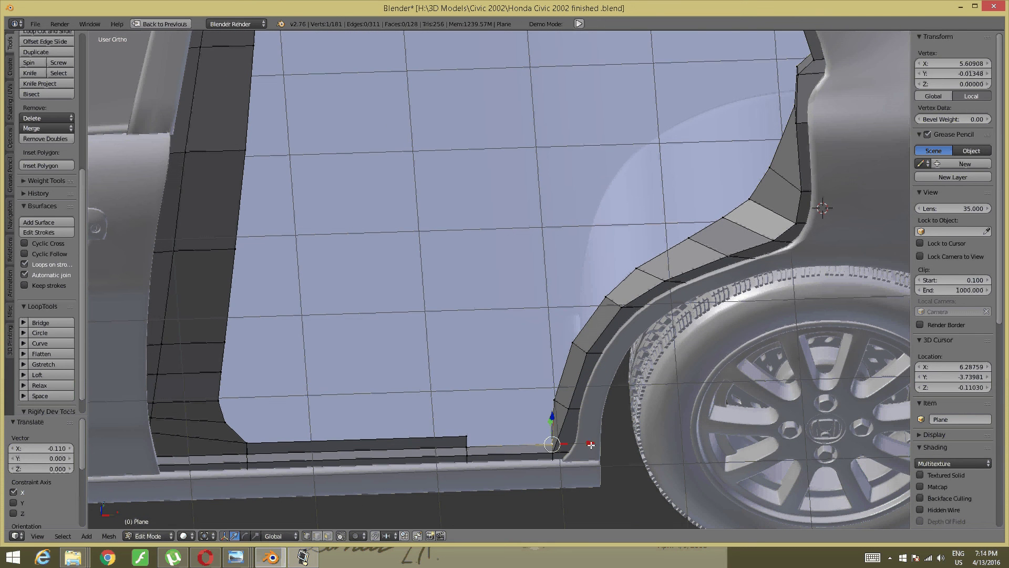
key(g)
key(x)
click(578, 444)
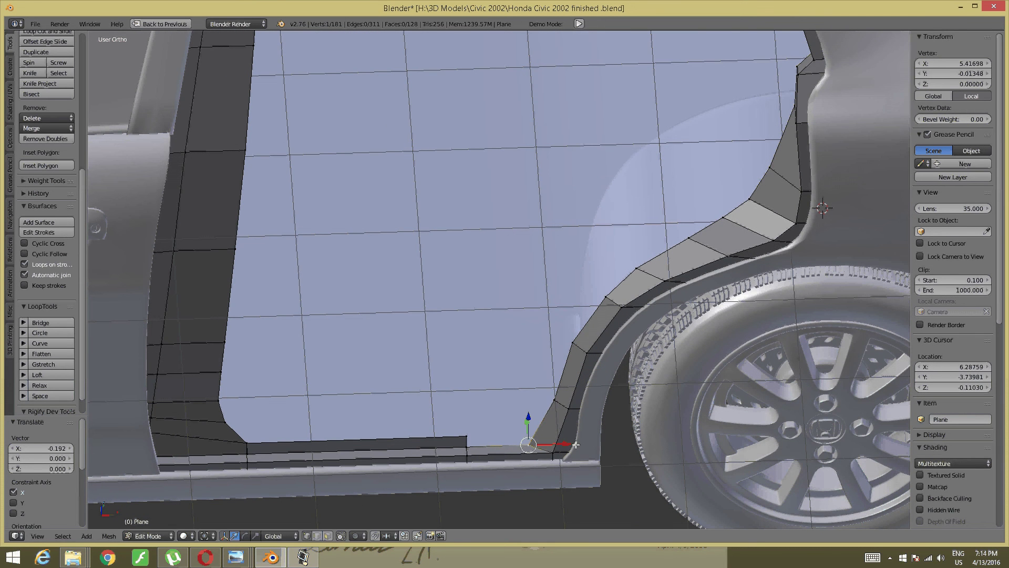
Step: Slide two higher arch vertices along X to follow the door opening's curve
right_click(565, 406)
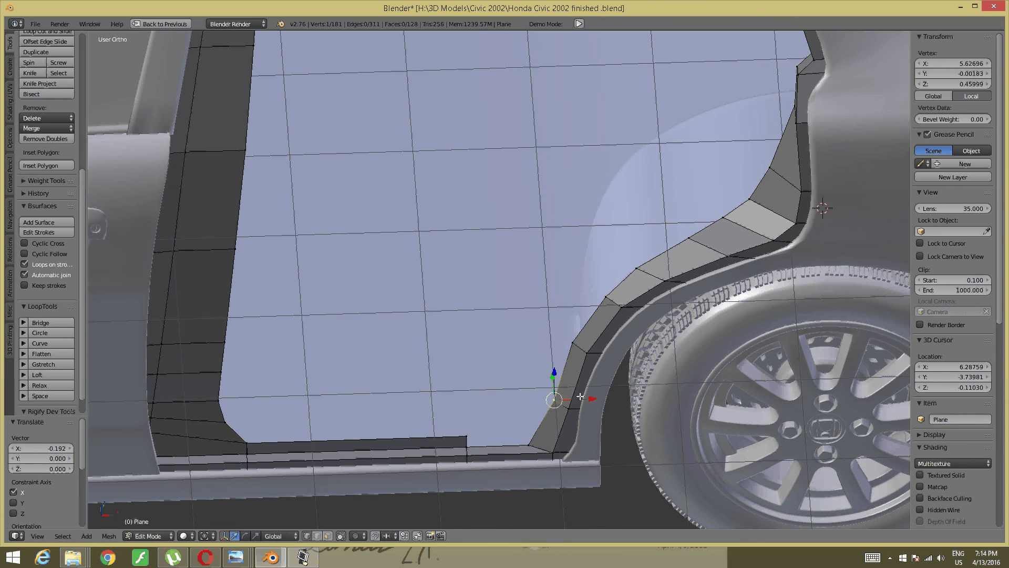
key(g)
key(x)
click(576, 396)
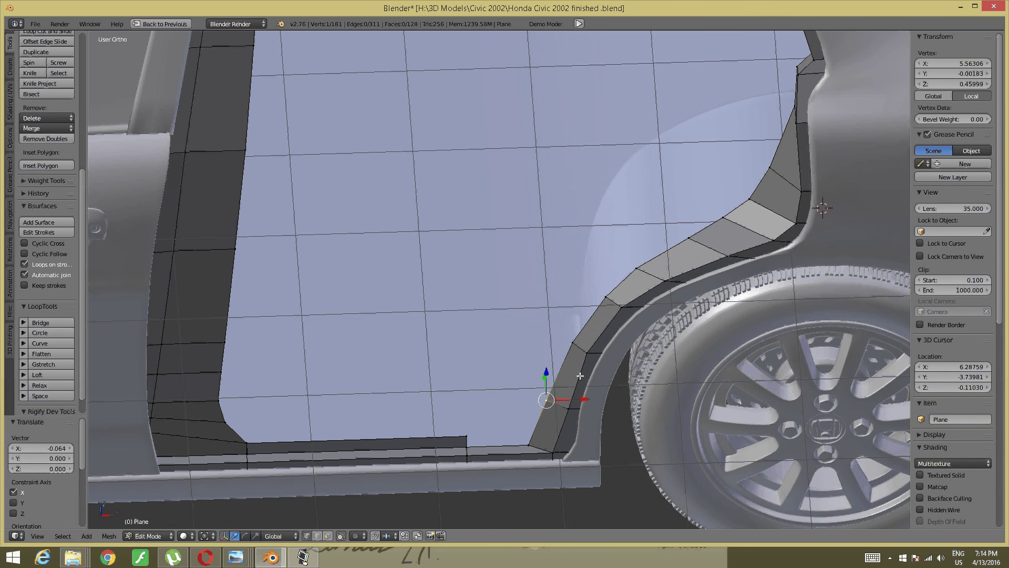
right_click(583, 340)
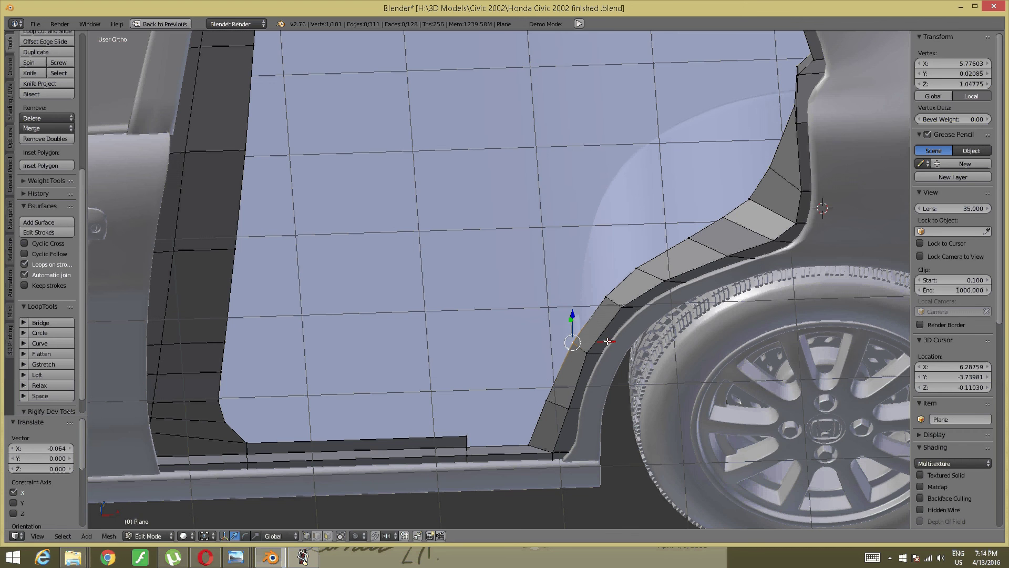
key(g)
key(x)
click(578, 339)
key(a)
mouse_move(578, 339)
middle_down()
mouse_move(655, 276)
mouse_move(739, 299)
middle_up()
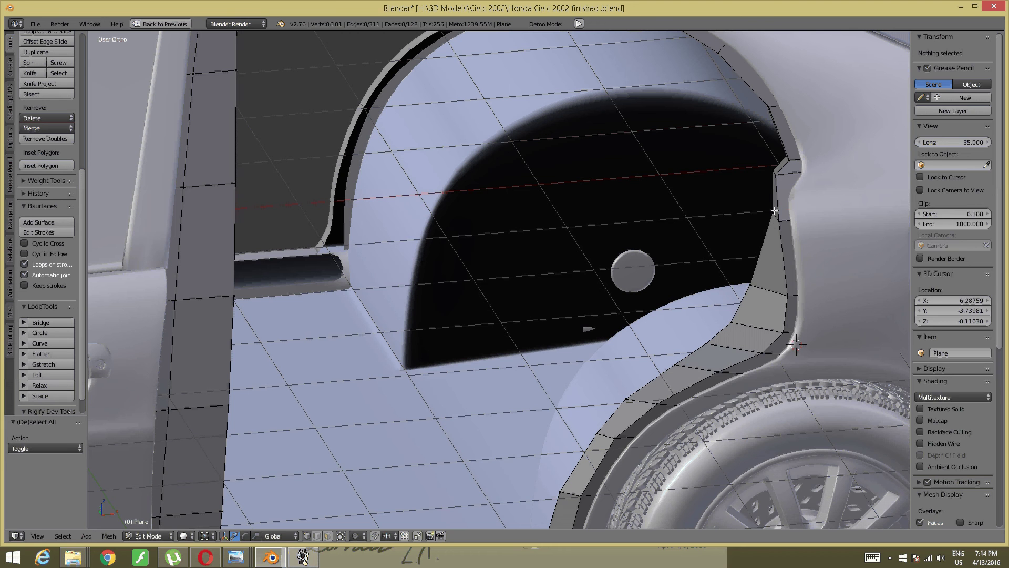
Step: Start an X move on a vertex near the arch top, then cancel it and deselect
right_click(774, 211)
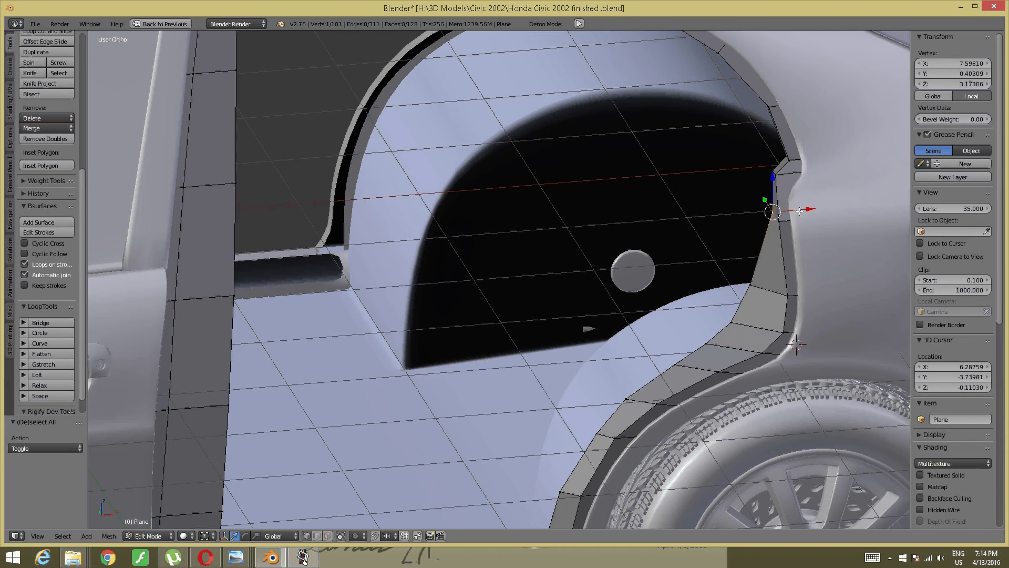
key(g)
key(x)
key(Escape)
key(a)
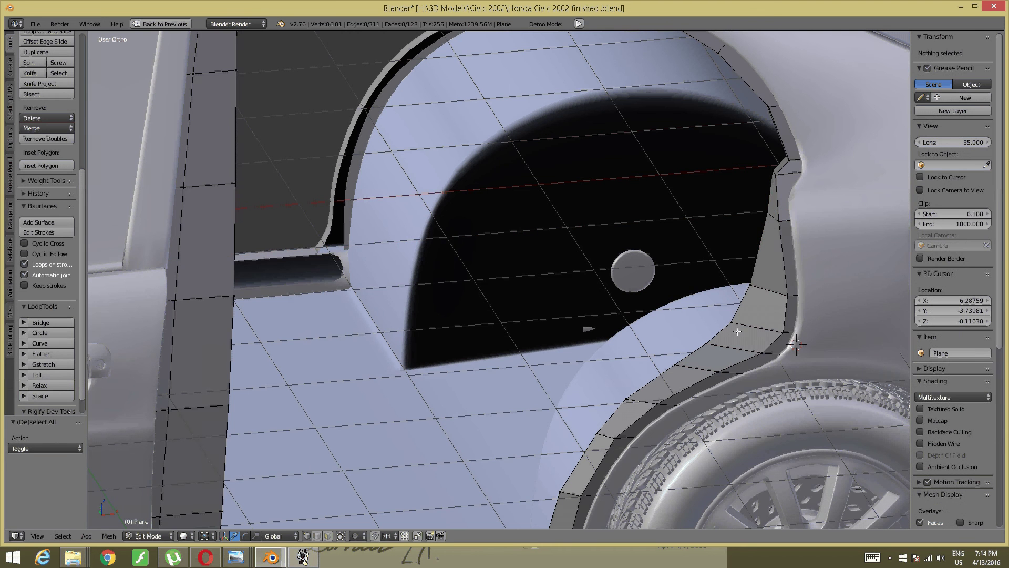
mouse_move(794, 214)
middle_down()
mouse_move(799, 408)
mouse_move(720, 325)
middle_up()
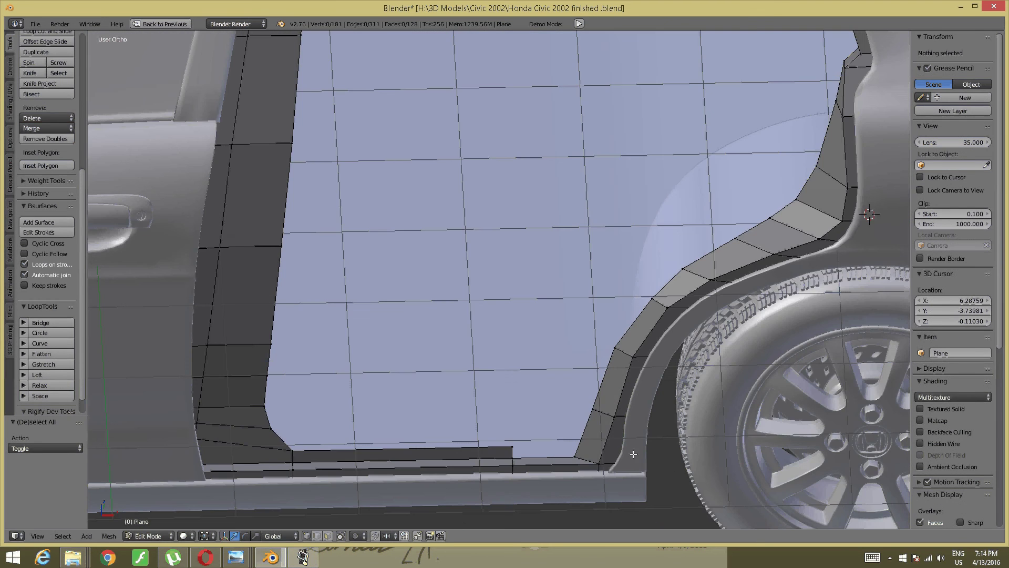
Step: In edge select mode, select the lower edges of the rear door arch opening
key(ctrl+Tab)
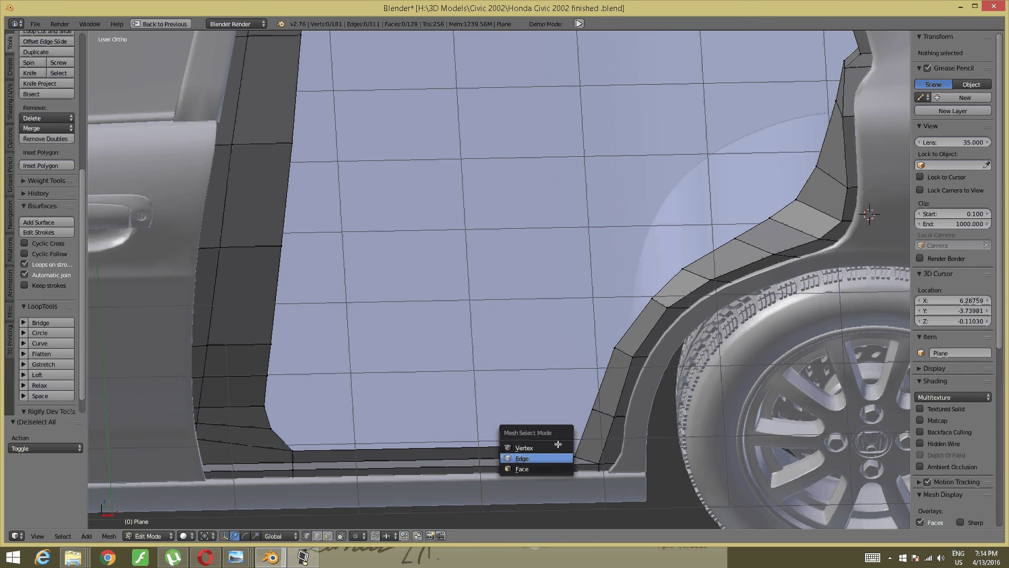
click(552, 457)
alt+right_click(619, 359)
key(a)
right_click(595, 427)
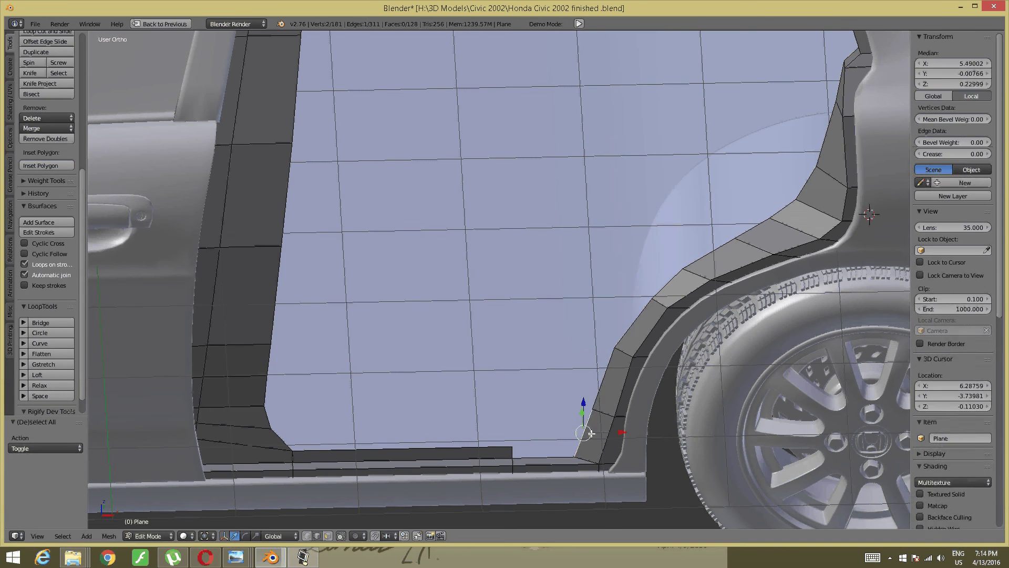
shift+right_click(630, 325)
shift+right_click(679, 276)
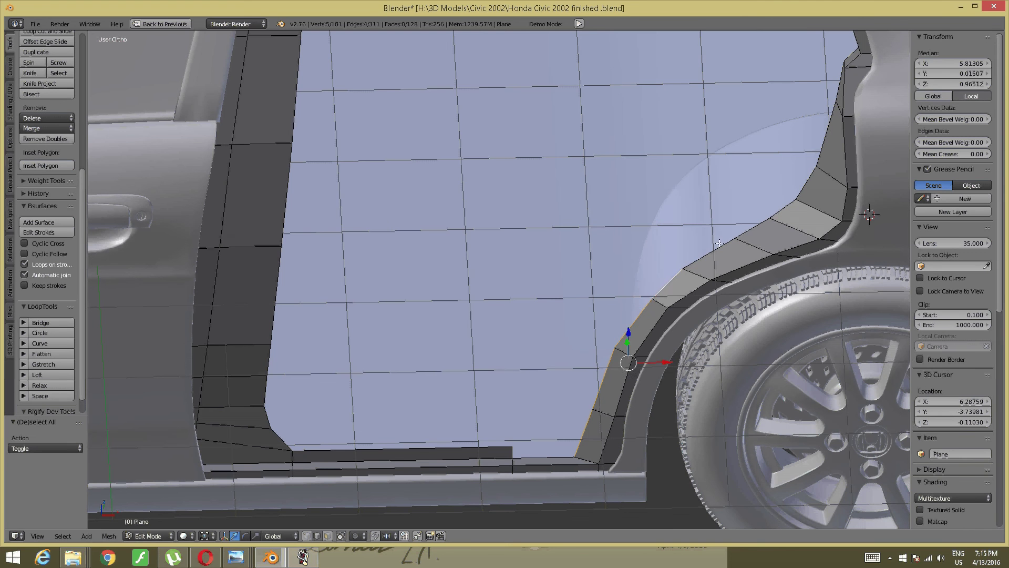
Step: Extend the edge selection up the arch to its topmost edge
shift+right_click(718, 245)
shift+right_click(752, 226)
shift+right_click(777, 209)
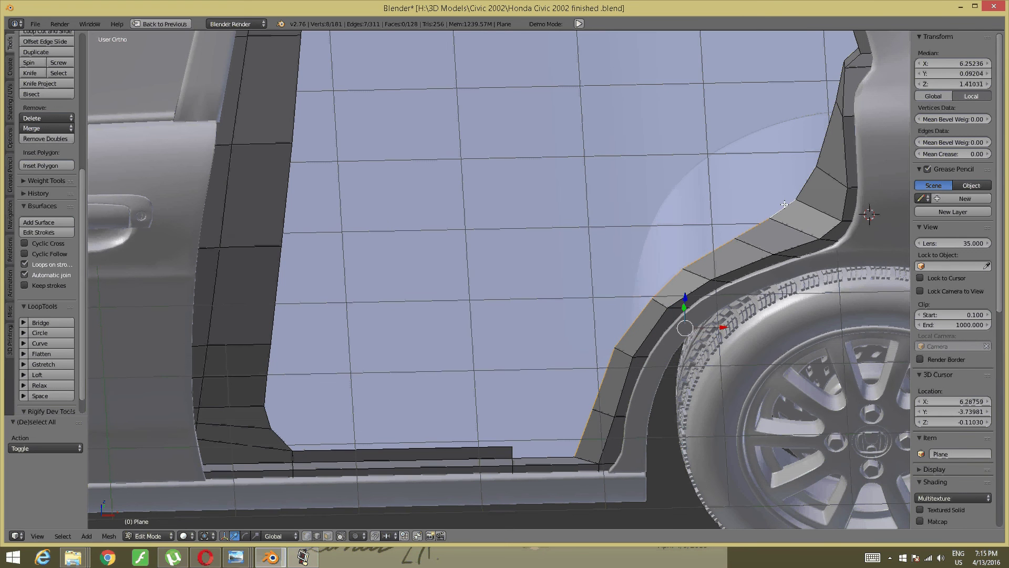
shift+middle_drag(777, 210, 767, 284)
shift+right_click(798, 251)
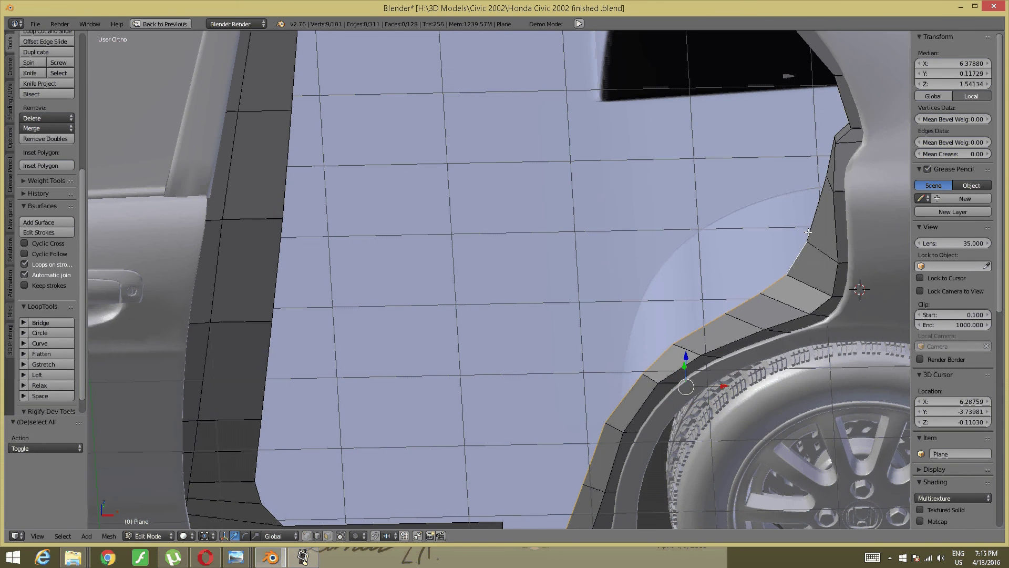
shift+right_click(809, 225)
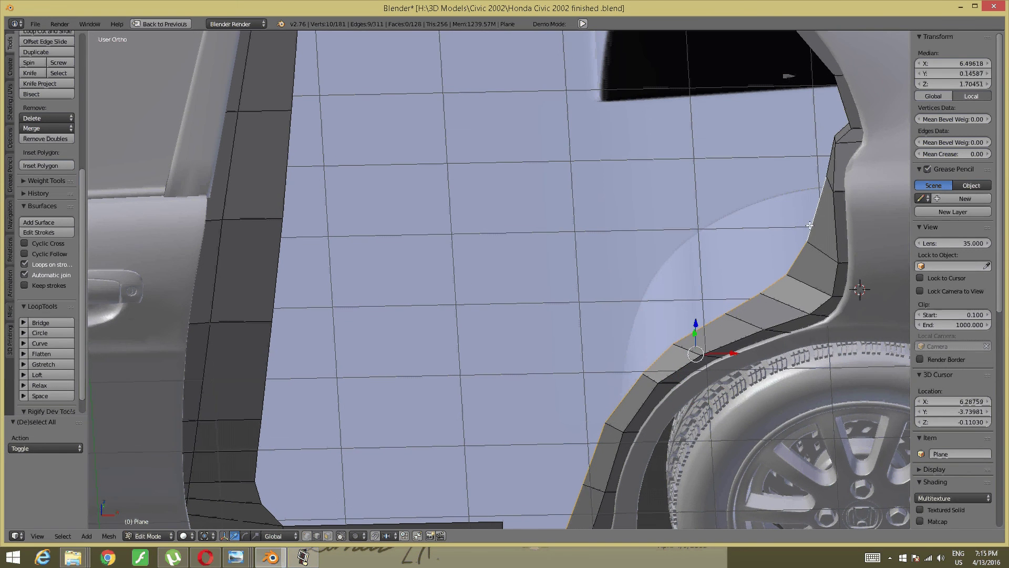
shift+right_click(834, 158)
mouse_move(689, 320)
middle_down()
mouse_move(703, 200)
mouse_move(717, 175)
middle_up()
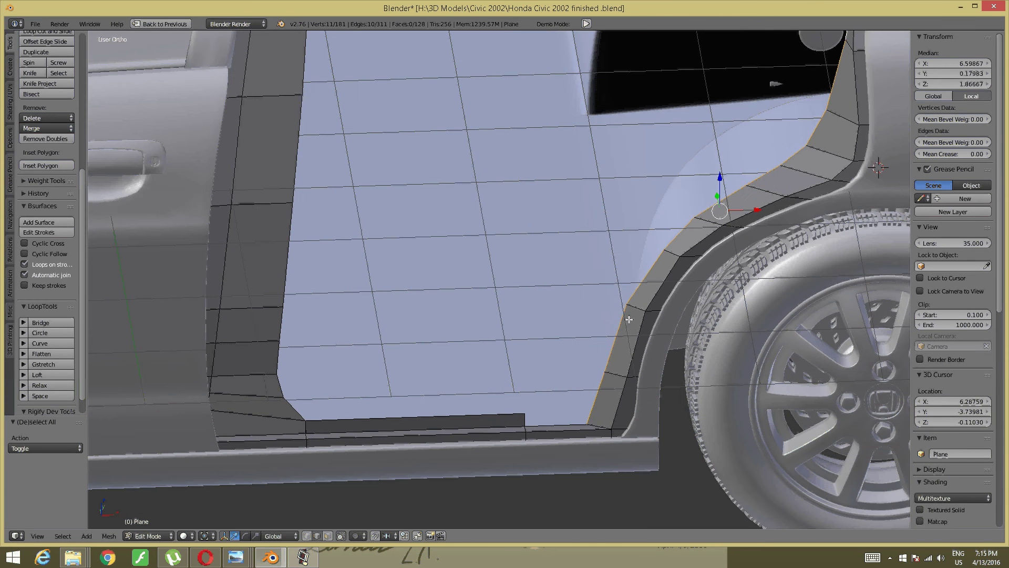
mouse_move(236, 557)
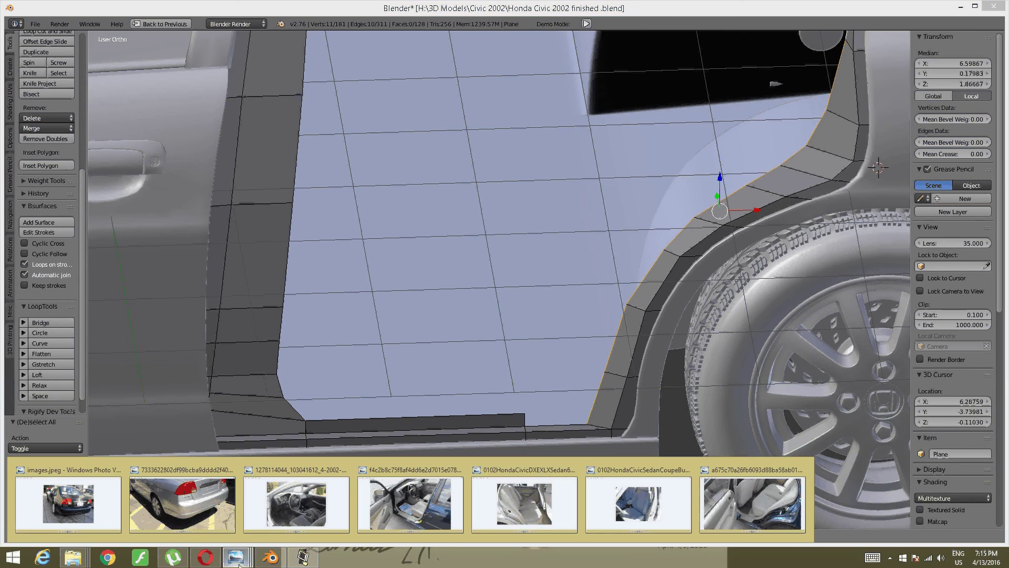
click(728, 525)
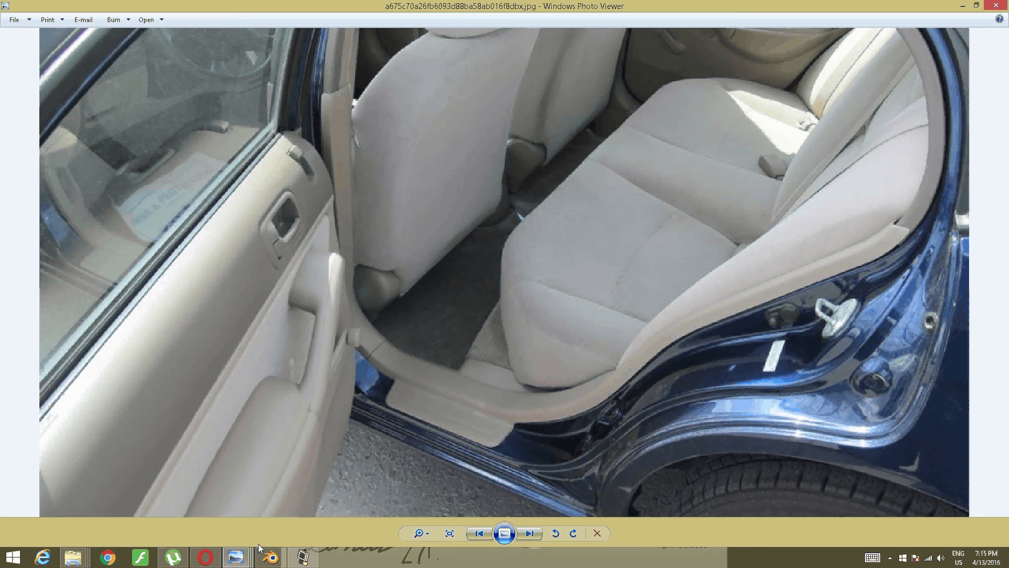
click(271, 556)
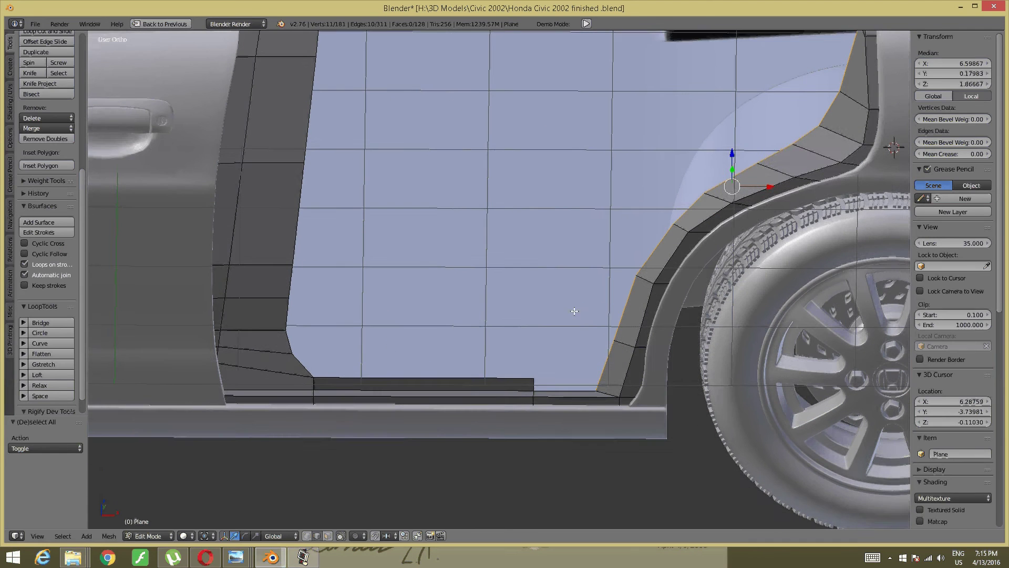
Step: Extrude the selected arch edges inward along X into a jamb strip
shift+middle_drag(577, 308, 579, 370)
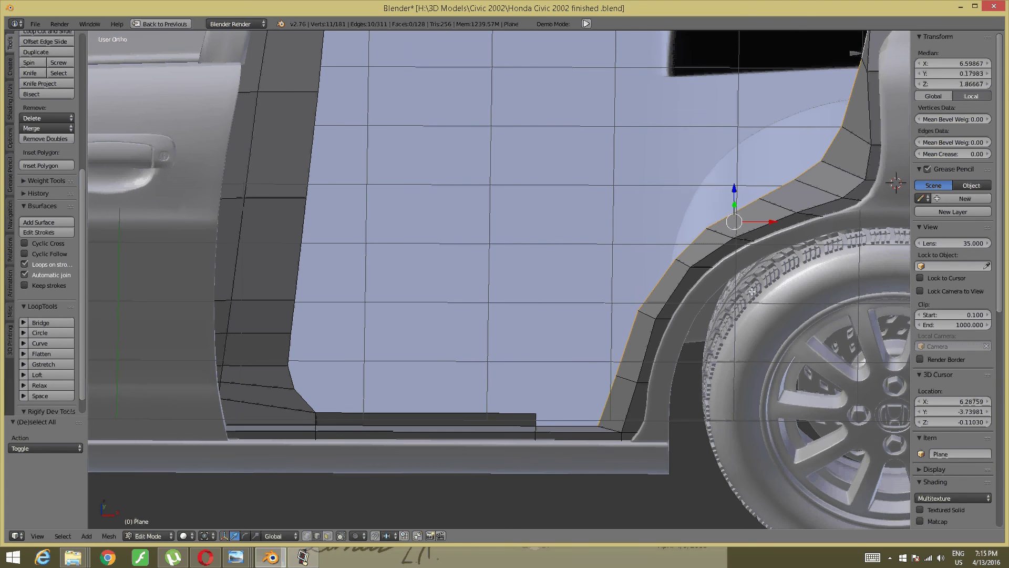
key(e)
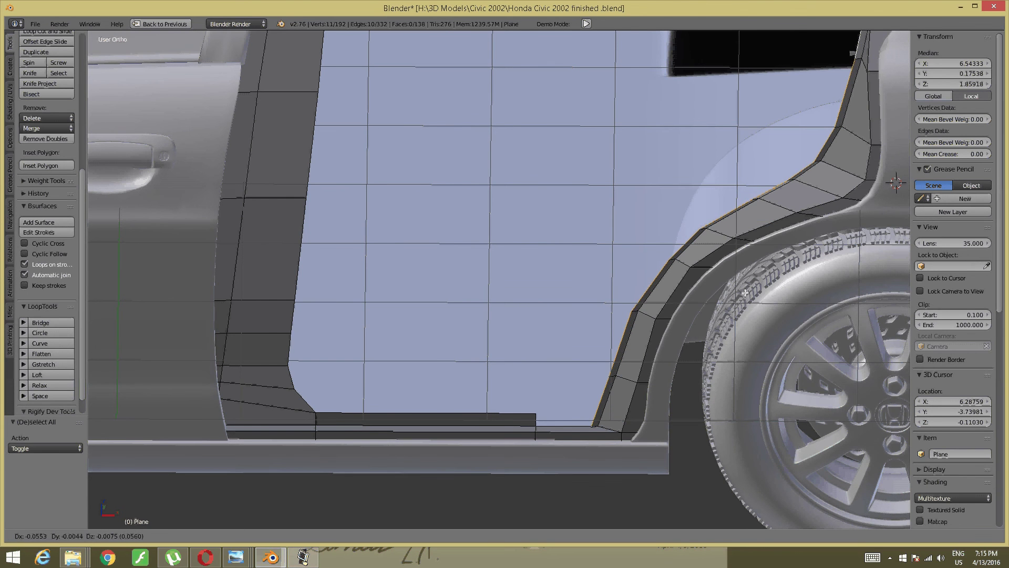
key(x)
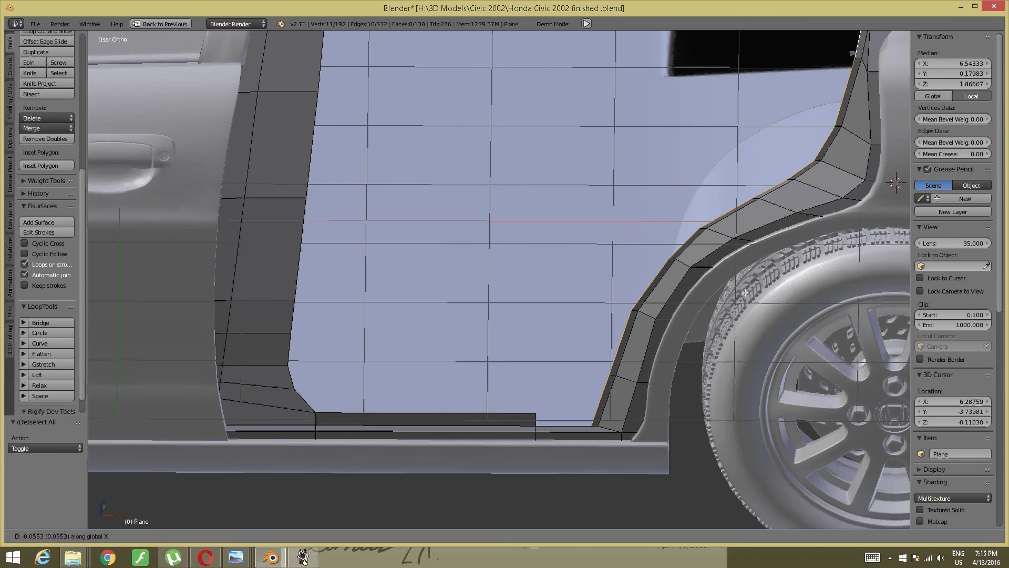
click(720, 300)
mouse_move(720, 300)
shift+middle_down()
mouse_move(689, 379)
mouse_move(724, 303)
shift+middle_up()
Step: Raise two edges near the top of the new strip slightly along Z
key(a)
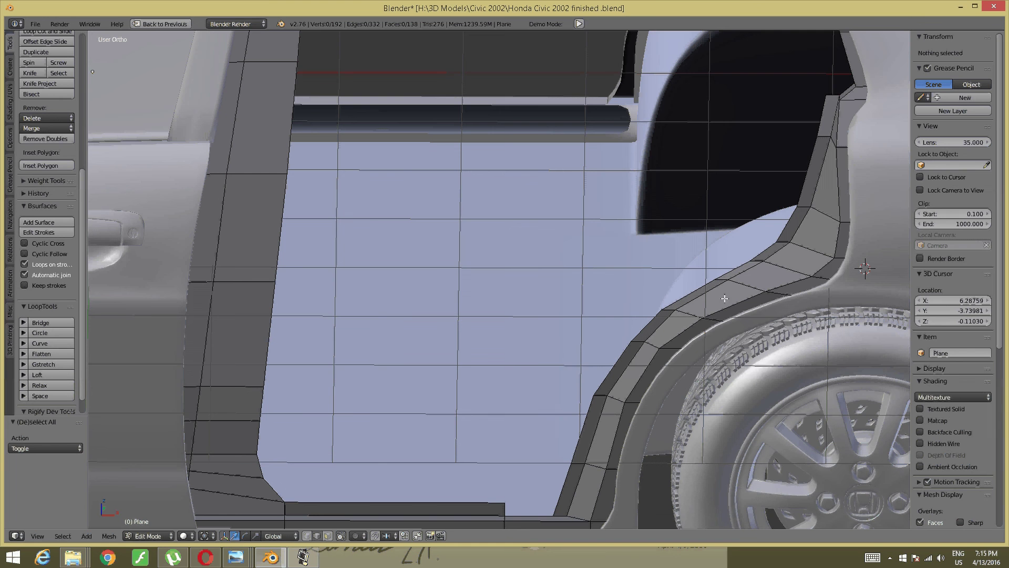
alt+right_click(729, 273)
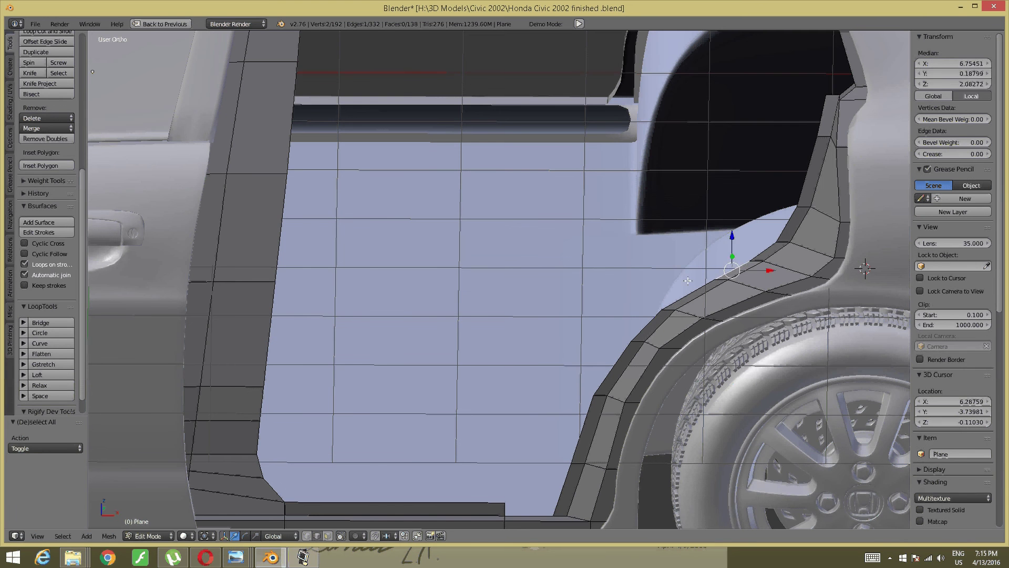
shift+right_click(748, 253)
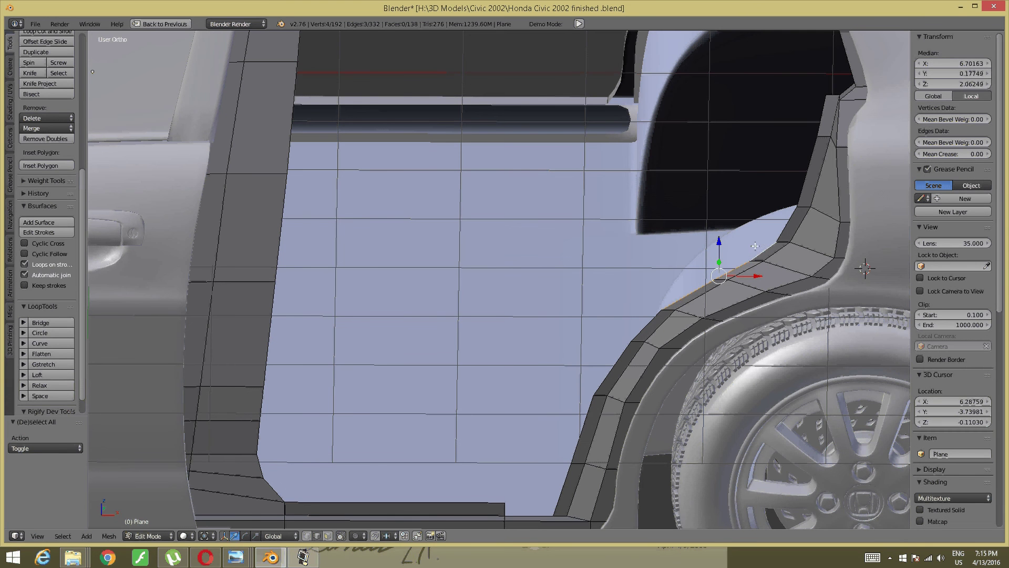
drag(718, 244, 716, 241)
click(716, 241)
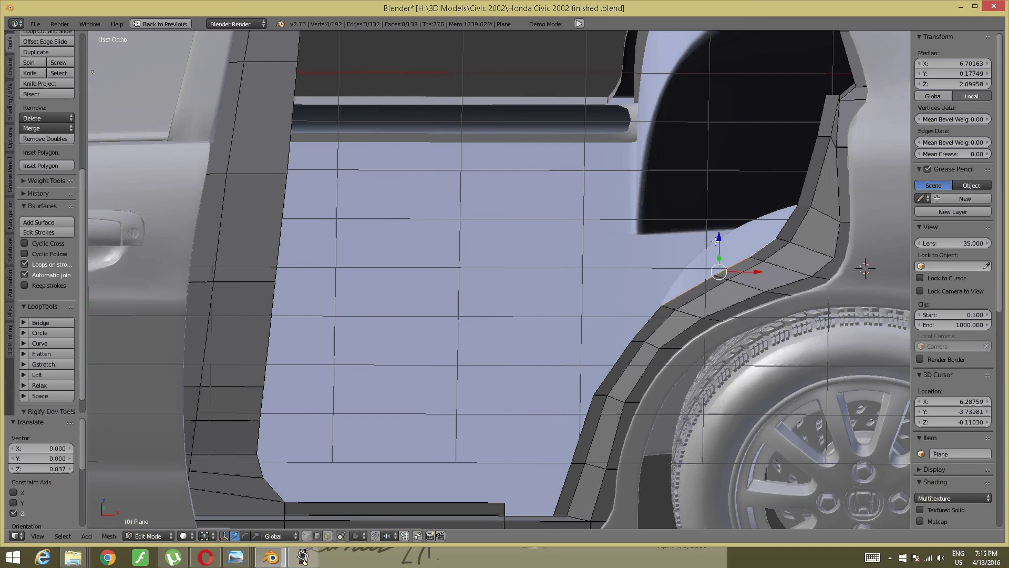
key(a)
middle_drag(716, 240, 687, 285)
Step: In vertex select mode, raise the door-sill corner vertex 0.12 along Z
scroll(687, 285, up, 2)
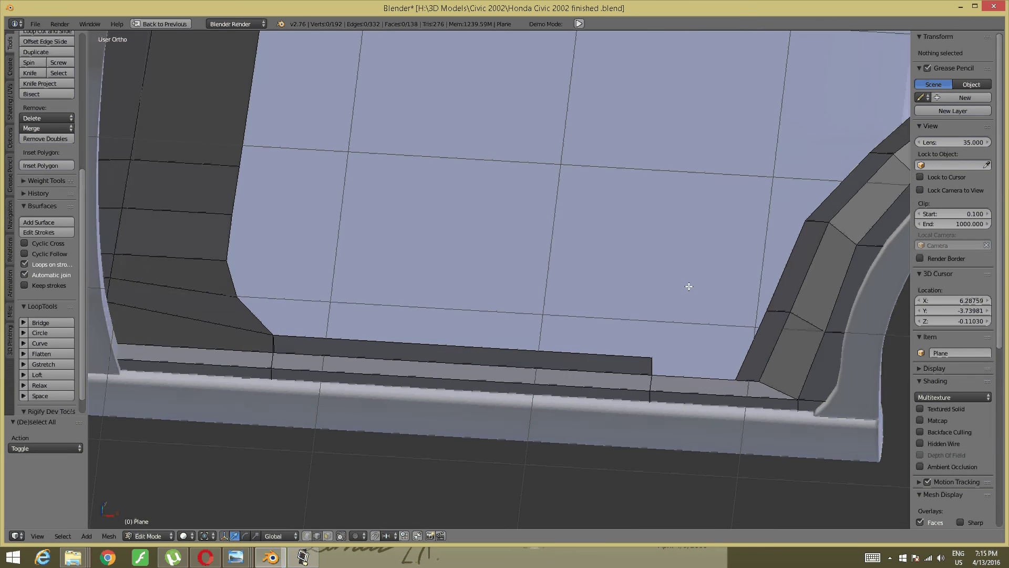
scroll(690, 287, up, 1)
key(ctrl+Tab)
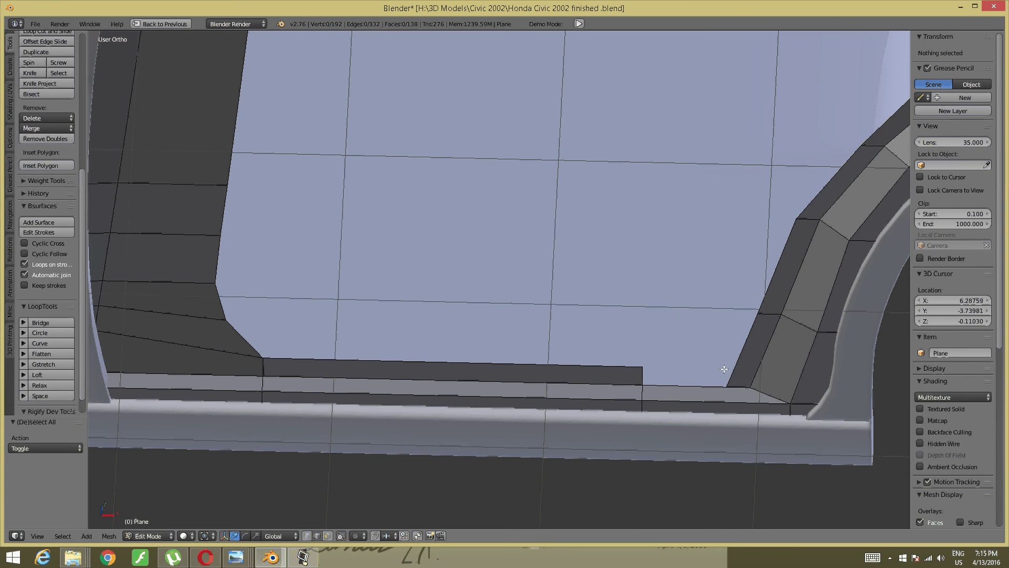
key(ctrl+Tab)
click(705, 314)
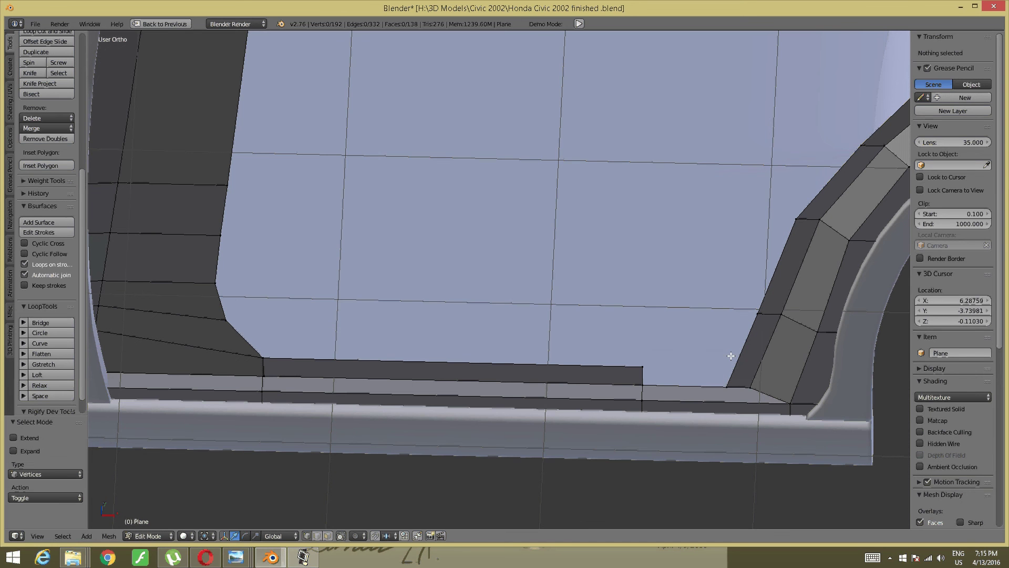
right_click(730, 368)
drag(726, 364, 724, 358)
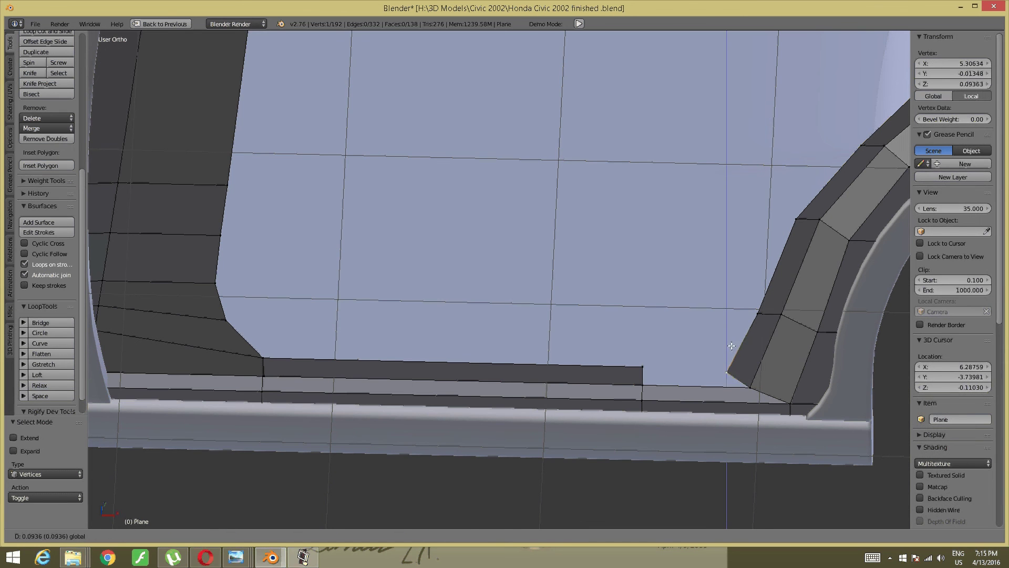
text(.12)
key(Return)
Step: Fill a new face between the sill corner vertices, closing the gap at the ledge's rear end
mouse_move(696, 383)
middle_down()
mouse_move(656, 351)
mouse_move(705, 332)
middle_up()
shift+right_click(718, 377)
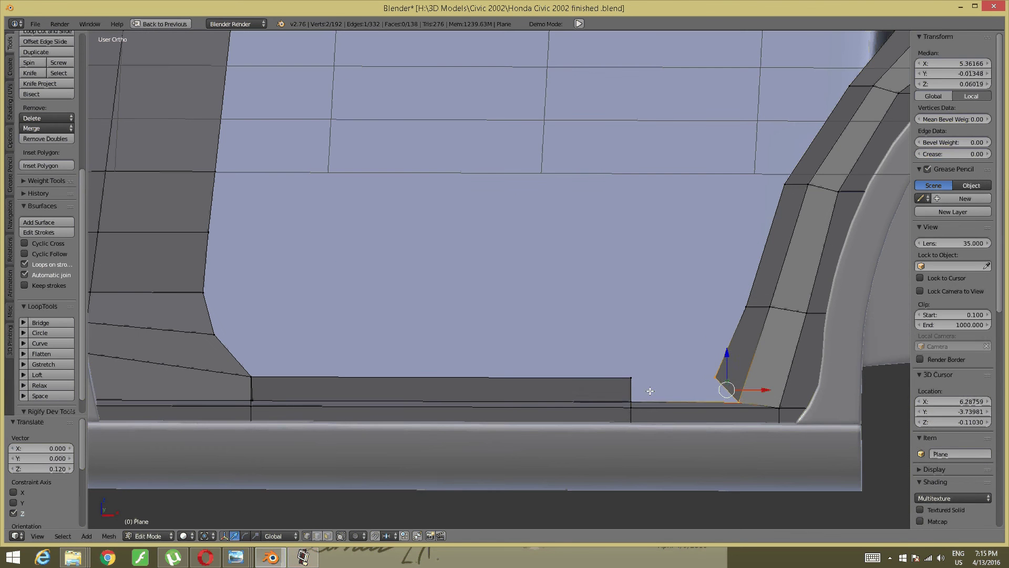
shift+right_click(633, 390)
key(f)
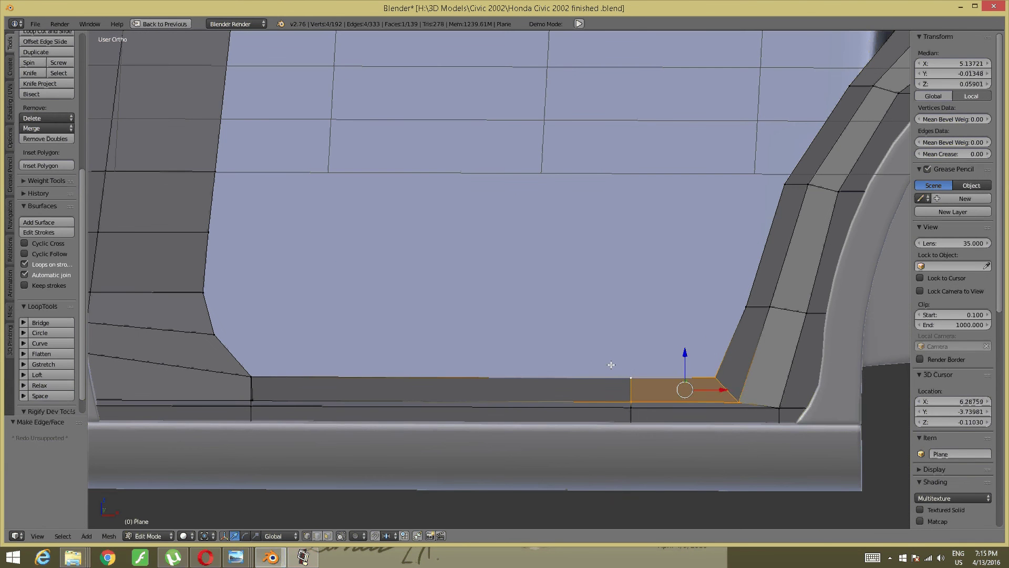
key(a)
scroll(612, 365, down, 4)
scroll(666, 297, up, 3)
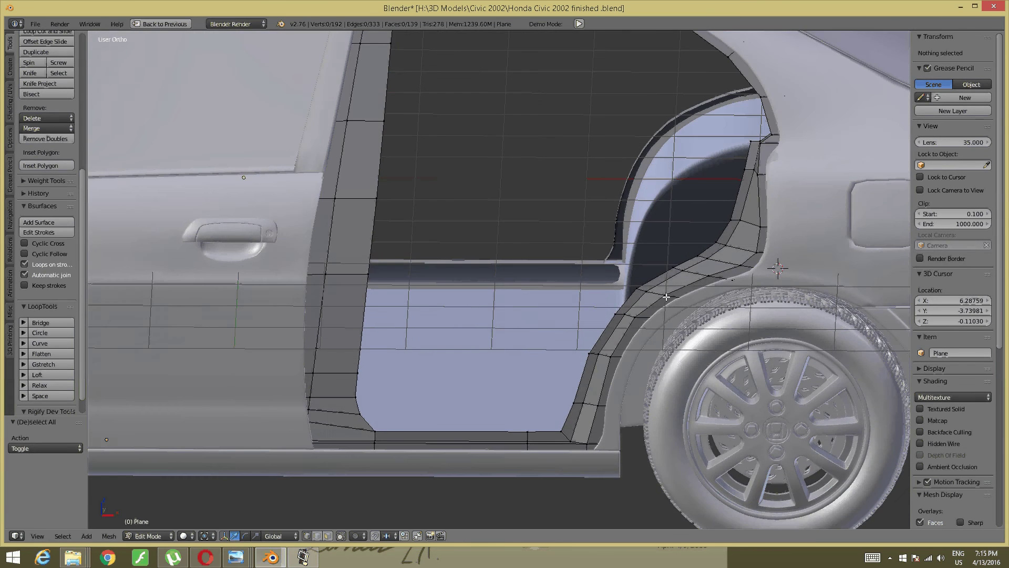
middle_drag(666, 297, 681, 357)
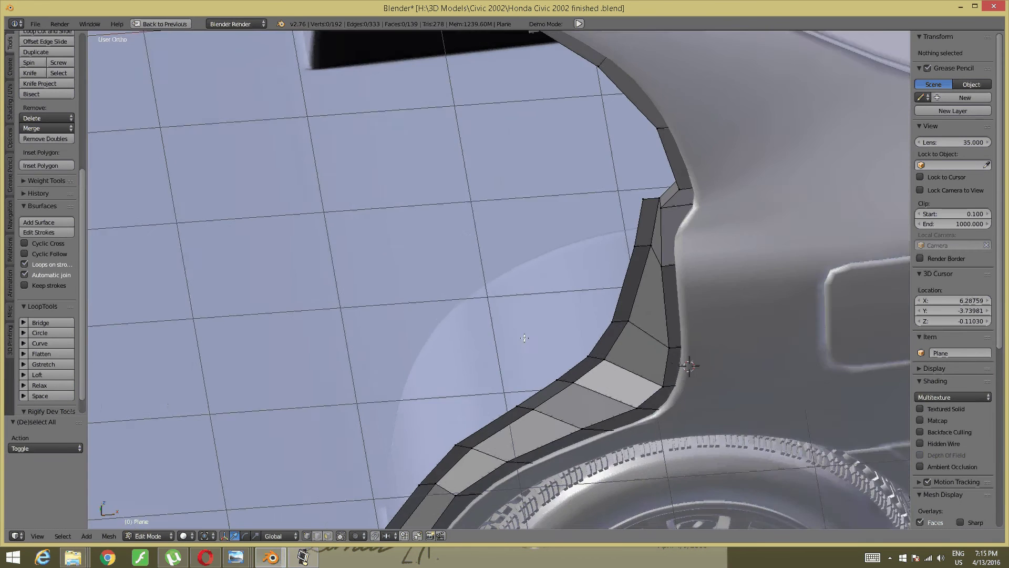
middle_drag(681, 357, 602, 329)
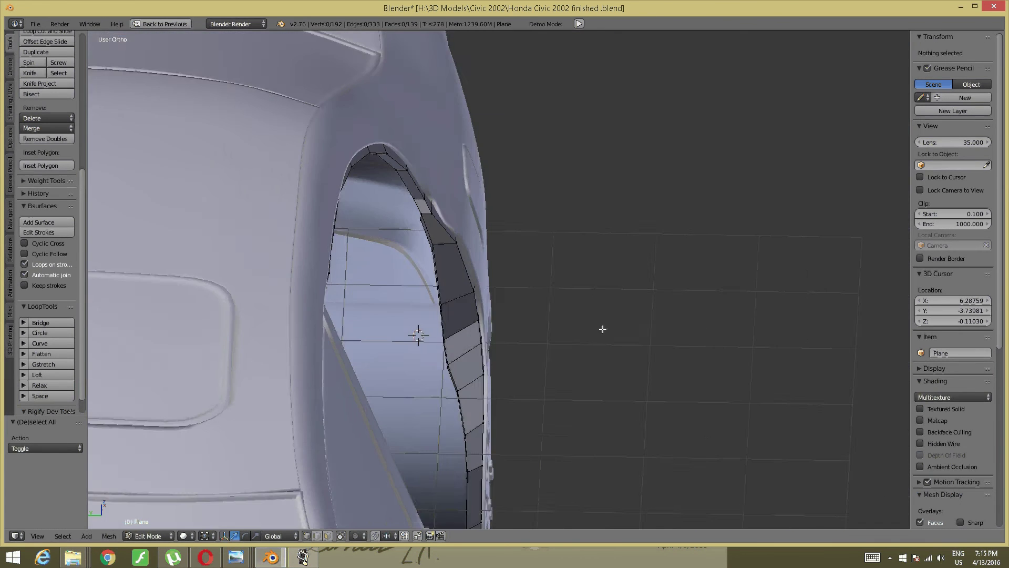
Step: Slide the lower arch-side jamb edge slightly along Y
scroll(602, 329, up, 2)
scroll(530, 362, up, 2)
scroll(575, 400, up, 2)
scroll(522, 349, up, 2)
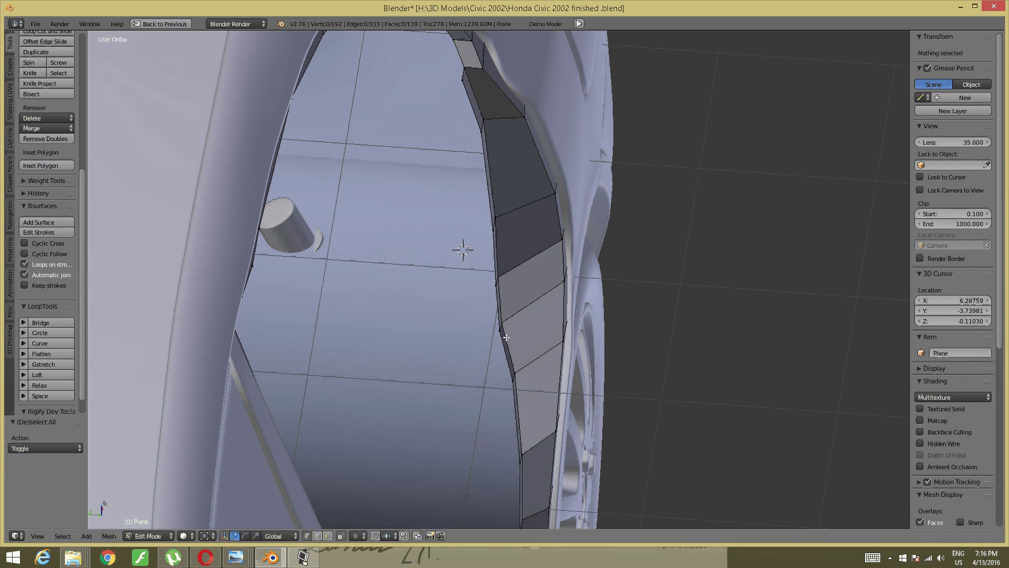
right_click(498, 328)
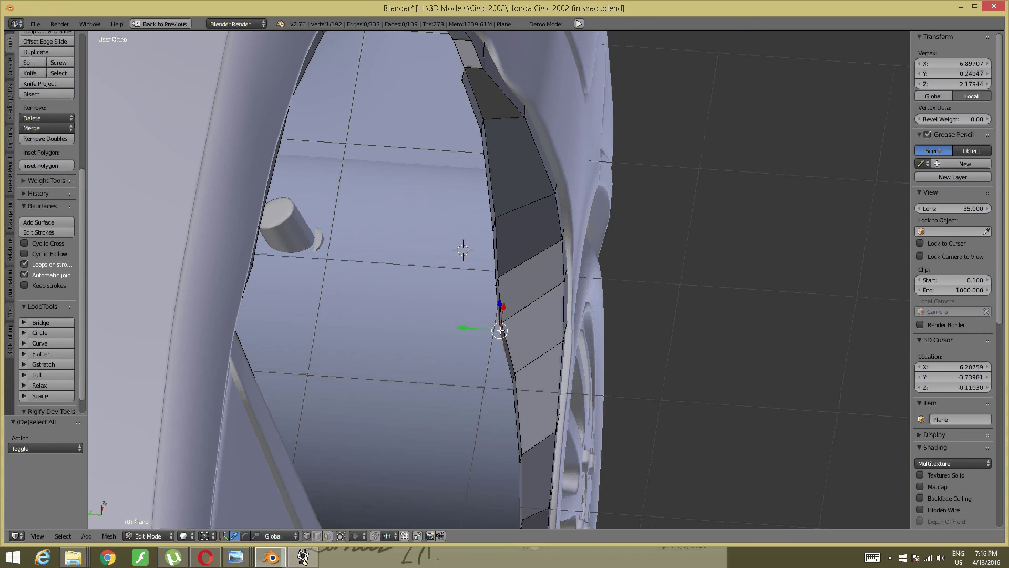
right_click(498, 328)
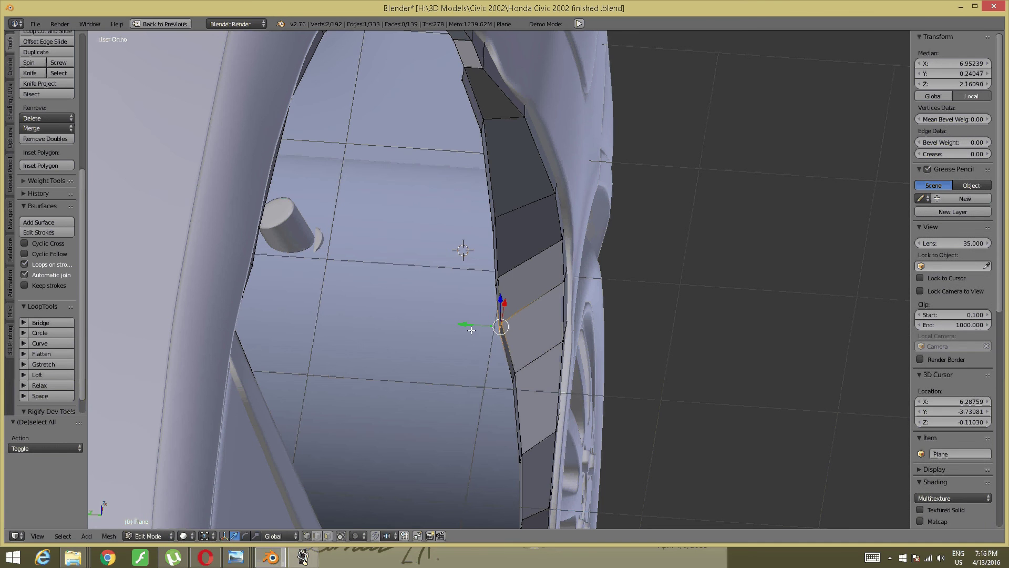
drag(469, 326, 480, 322)
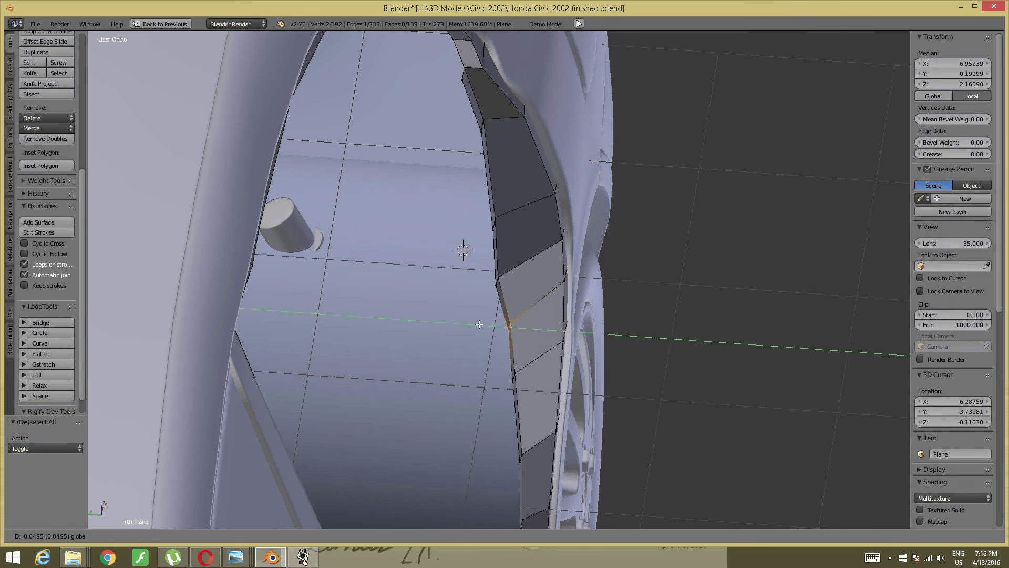
Step: Slide two higher jamb edges slightly along Y so the strip runs continuously
right_click(479, 323)
middle_drag(479, 323, 505, 342)
right_click(506, 343)
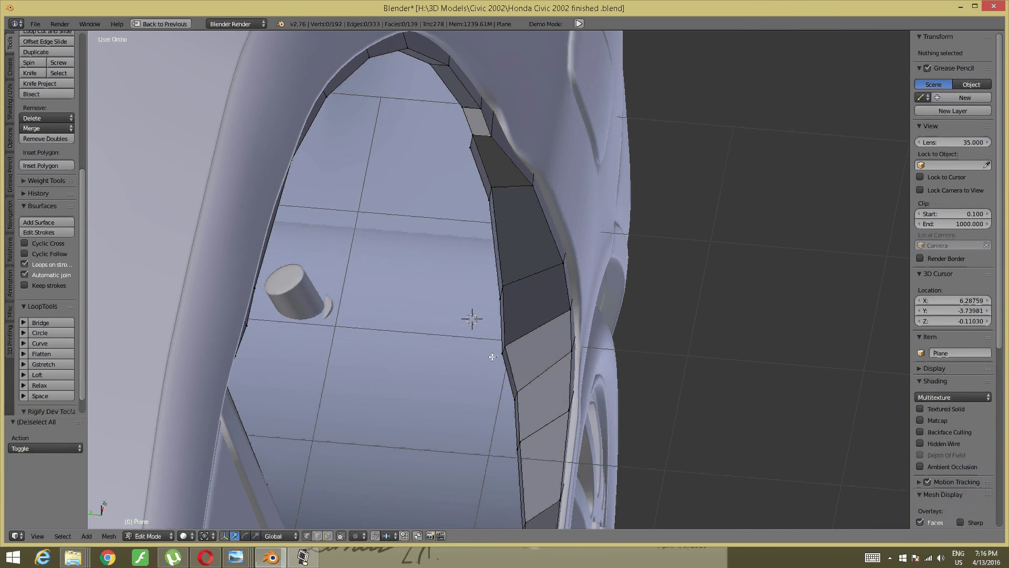
shift+right_click(506, 342)
drag(502, 346, 496, 314)
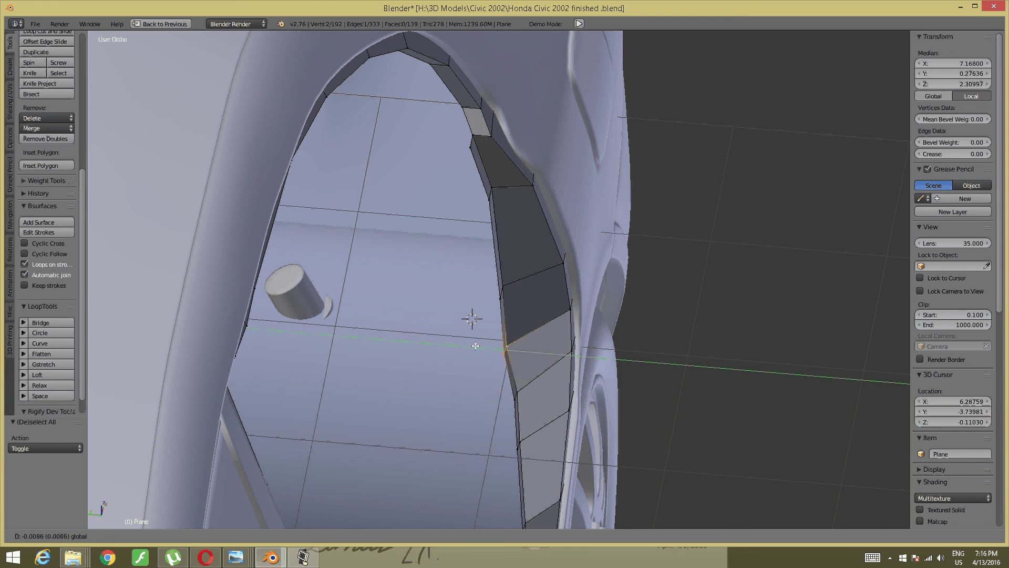
key(a)
right_click(496, 314)
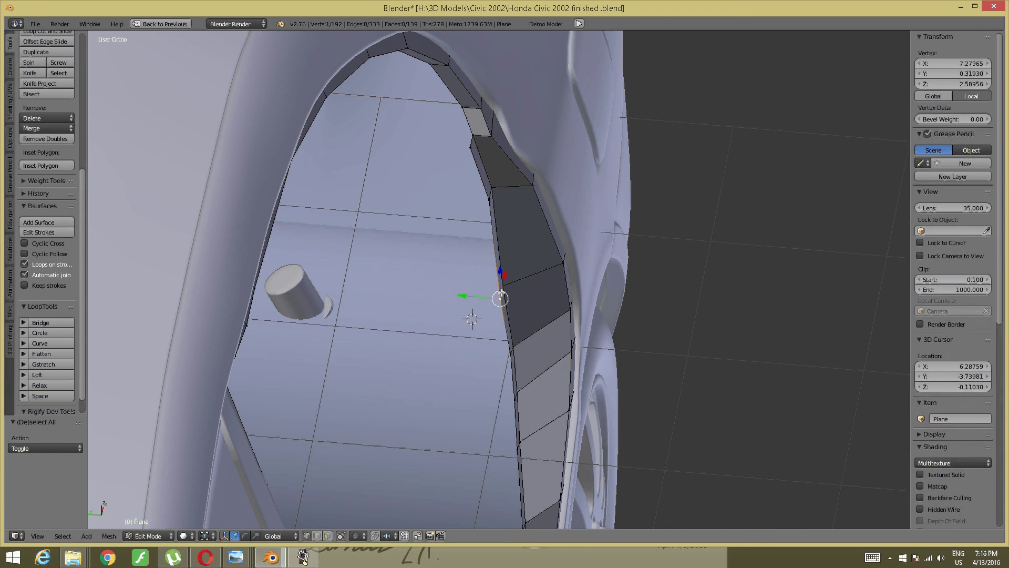
shift+right_click(499, 268)
drag(469, 289, 473, 291)
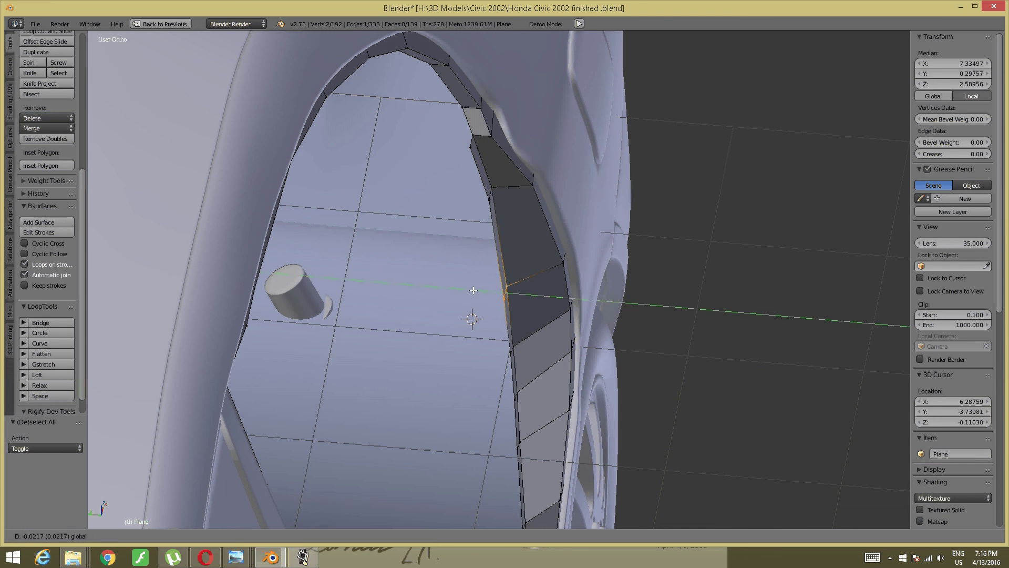
click(474, 290)
key(a)
mouse_move(482, 300)
middle_down()
mouse_move(509, 388)
mouse_move(503, 410)
mouse_move(449, 401)
mouse_move(410, 333)
mouse_move(461, 319)
mouse_move(513, 374)
mouse_move(701, 338)
mouse_move(651, 308)
mouse_move(672, 316)
mouse_move(586, 338)
mouse_move(590, 329)
mouse_move(637, 338)
mouse_move(735, 323)
mouse_move(741, 365)
mouse_move(581, 421)
middle_up()
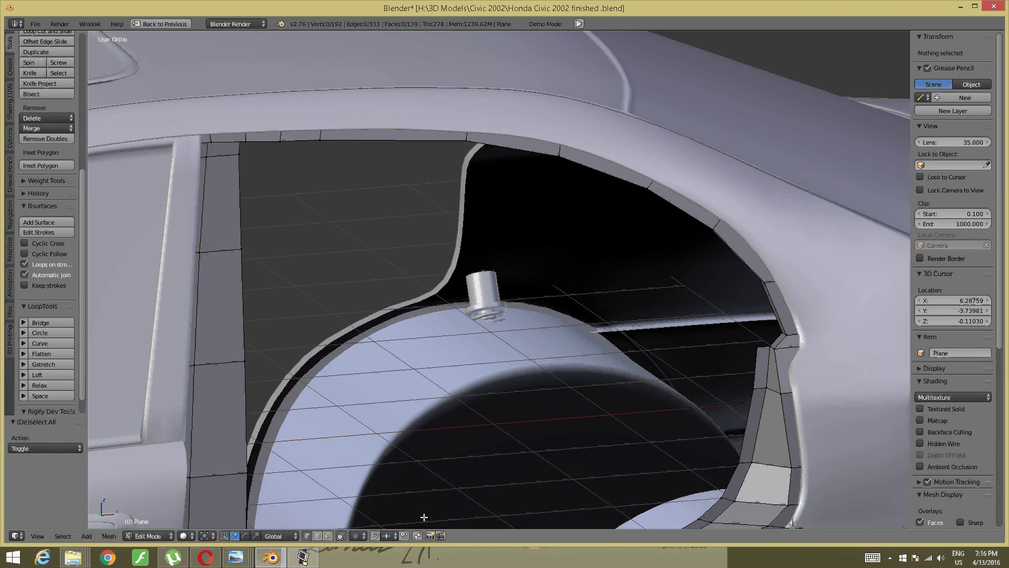
click(236, 557)
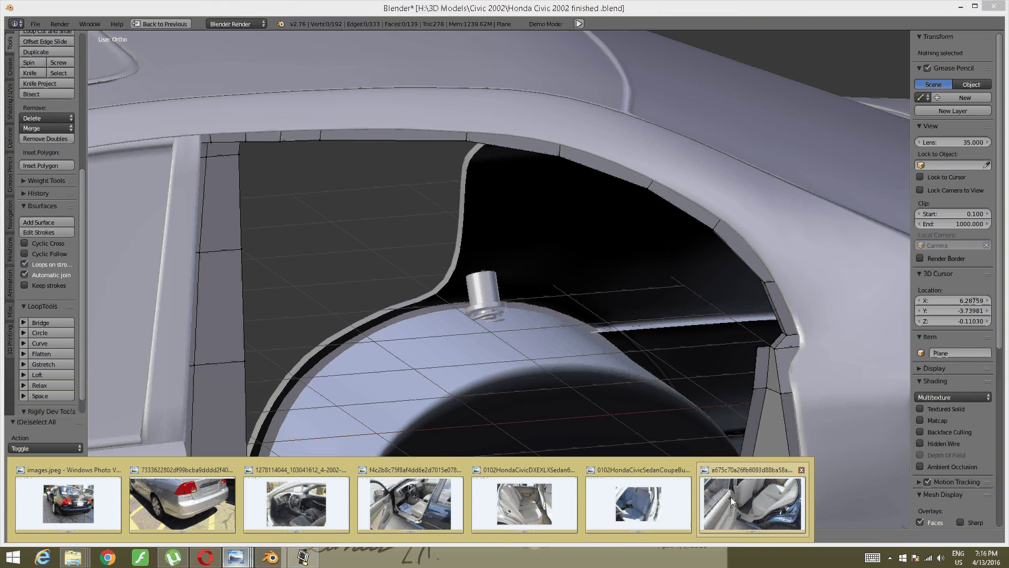
click(840, 498)
click(241, 557)
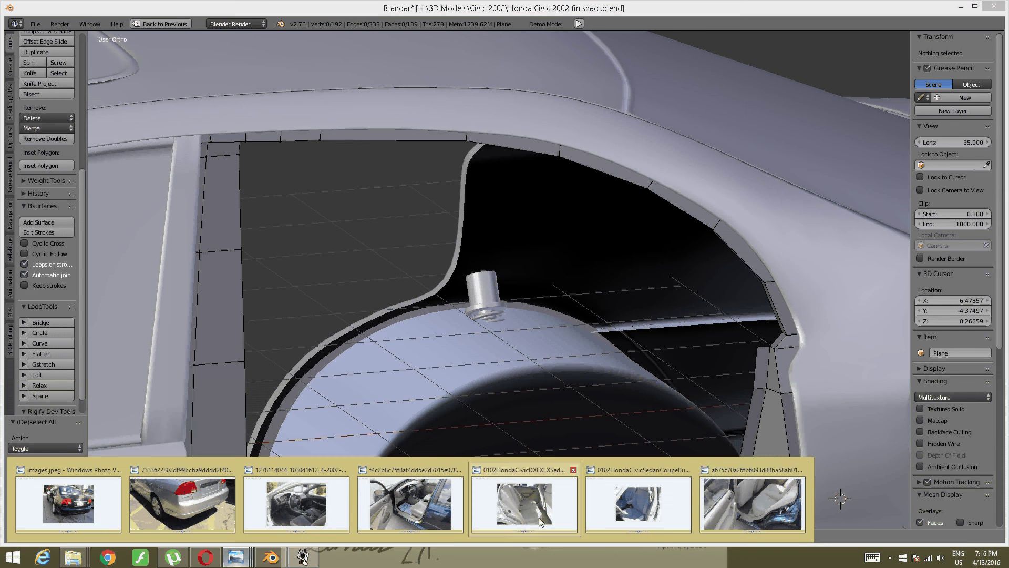
click(726, 513)
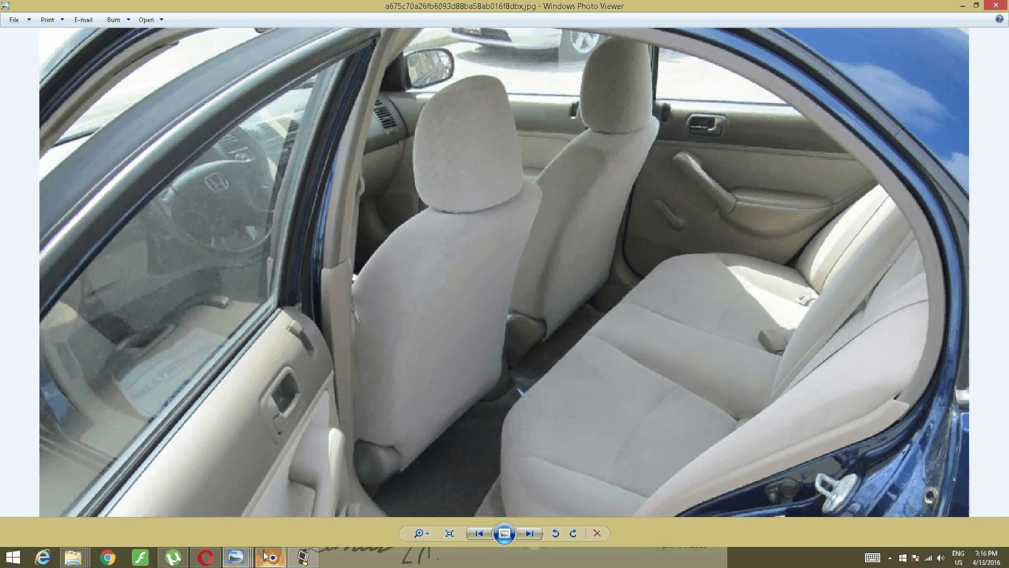
click(266, 555)
middle_drag(578, 341, 646, 372)
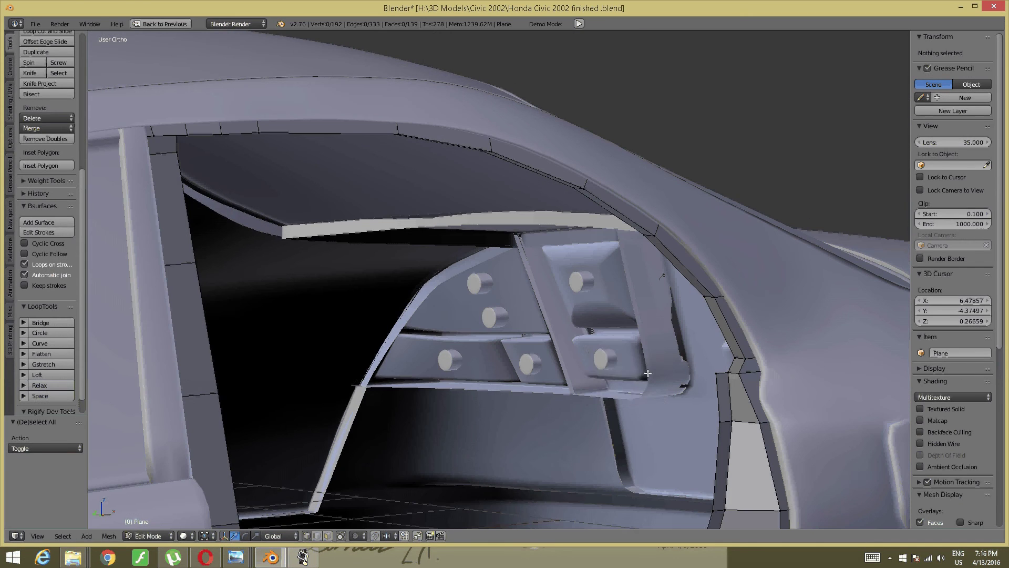
Step: In edge select mode, try selecting edges along the upper window frame, then deselect
key(ctrl+Tab)
click(610, 383)
right_click(714, 331)
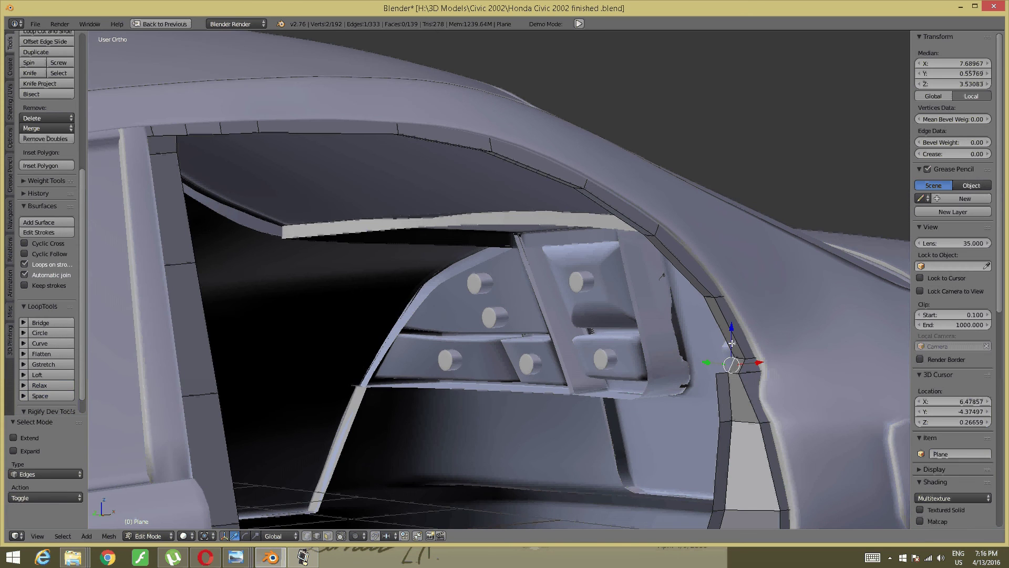
middle_drag(713, 332, 516, 296)
middle_drag(390, 300, 342, 289)
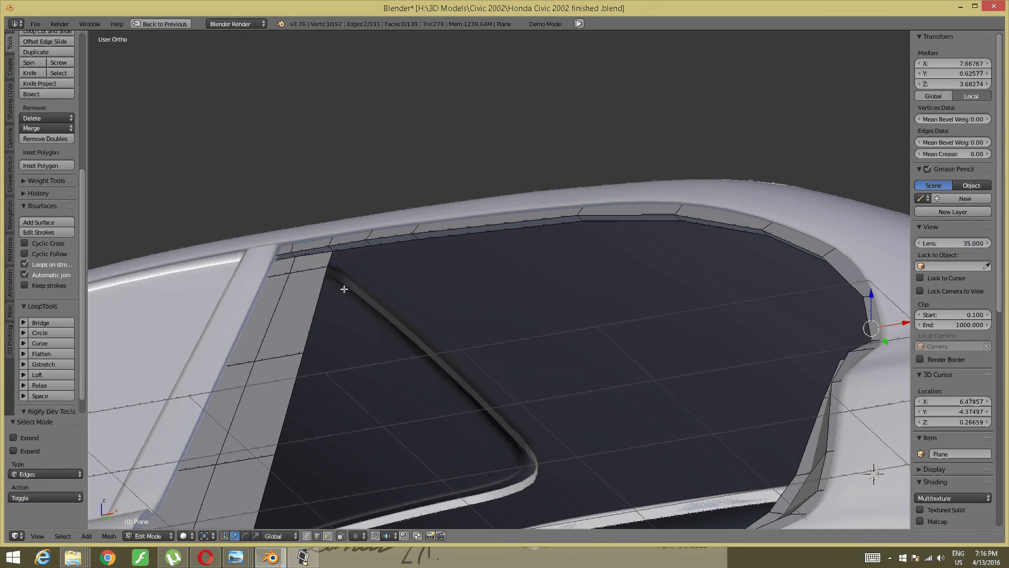
shift+right_click(337, 256)
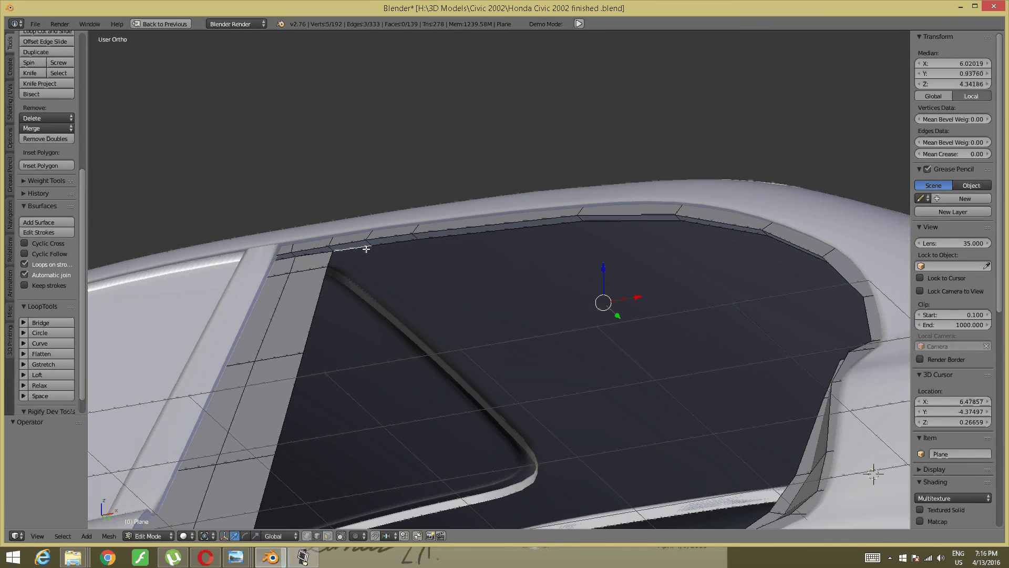
shift+right_click(377, 245)
middle_drag(467, 294, 541, 322)
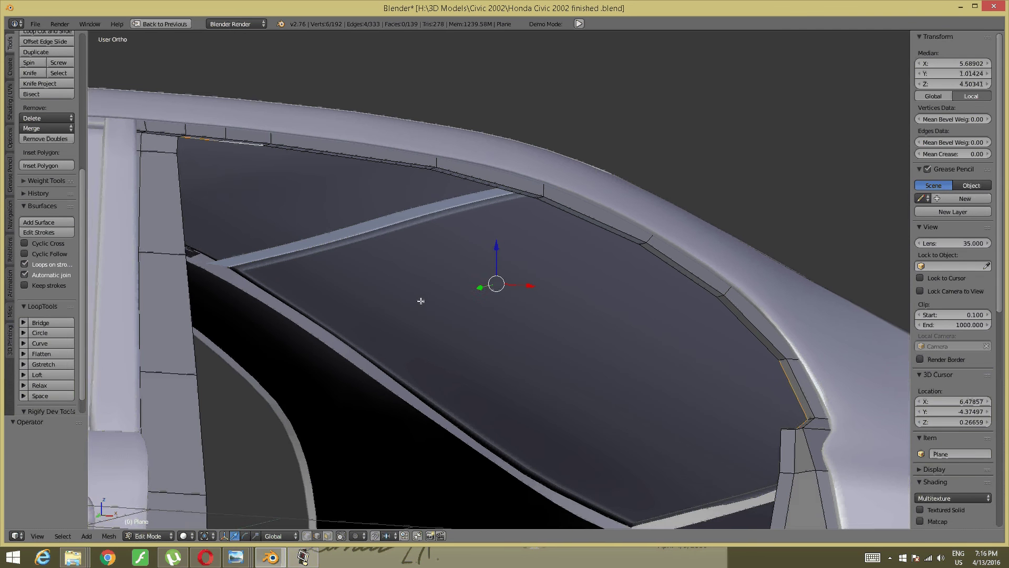
middle_drag(421, 360, 558, 318)
key(a)
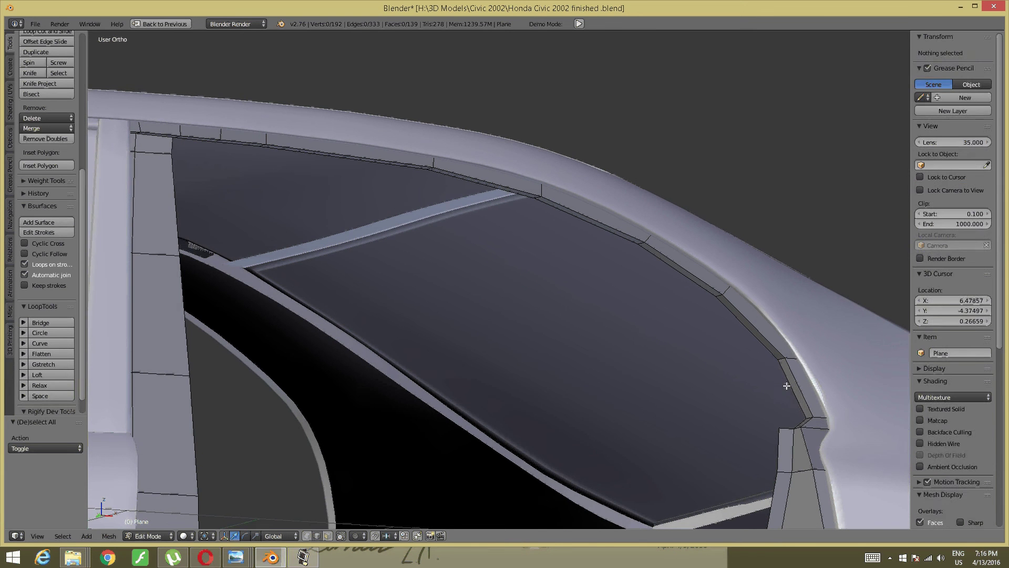
Step: Select the chain of four edges around the door frame's rear upper corner
right_click(787, 385)
mouse_move(789, 386)
middle_down()
mouse_move(707, 308)
mouse_move(779, 340)
middle_up()
shift+right_click(790, 385)
shift+right_click(786, 342)
shift+right_click(713, 293)
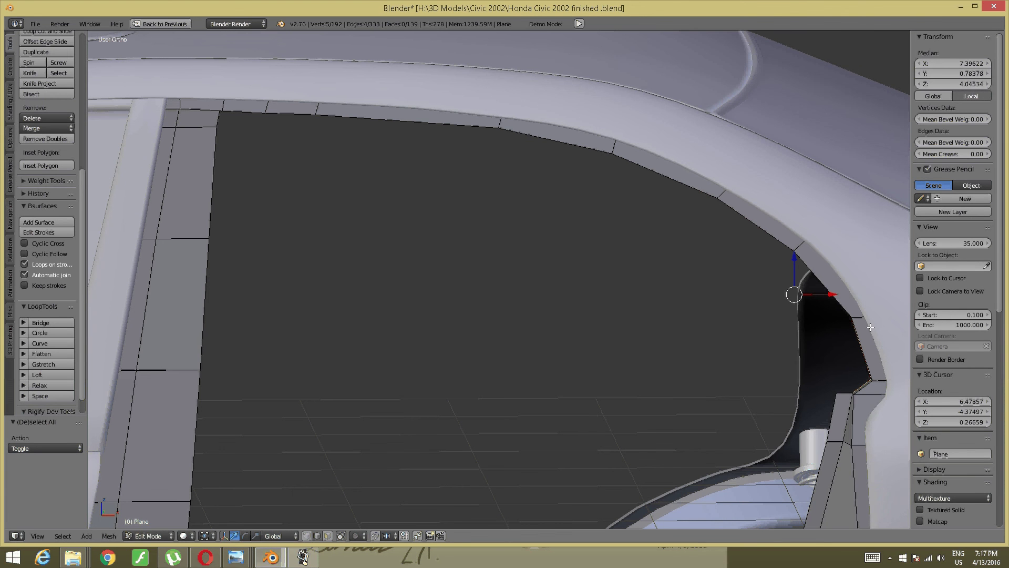
Step: Extrude the upper rear frame edges inward 0.114 along X
key(w)
key(ctrl+r)
key(Escape)
key(e)
key(x)
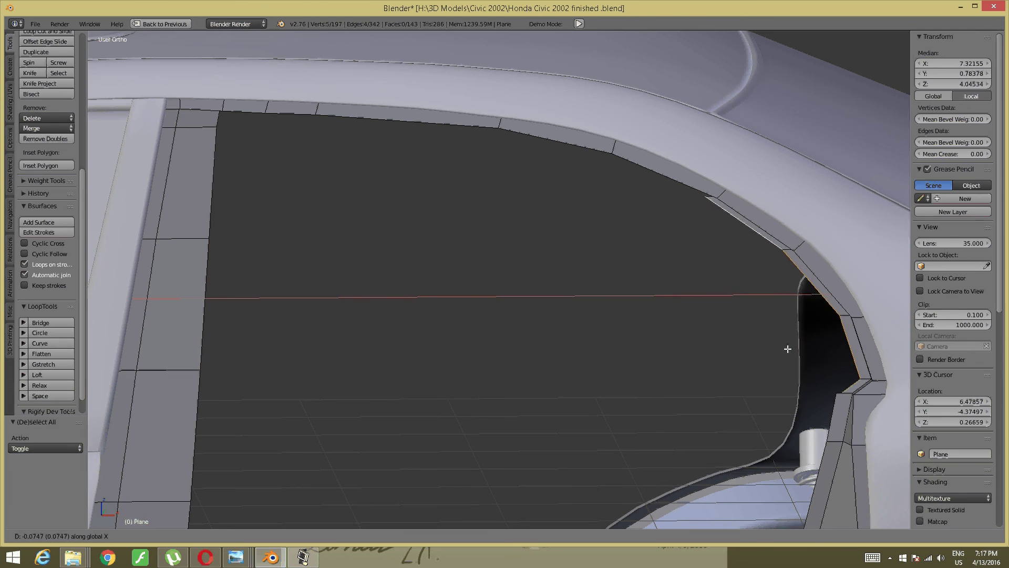
click(783, 349)
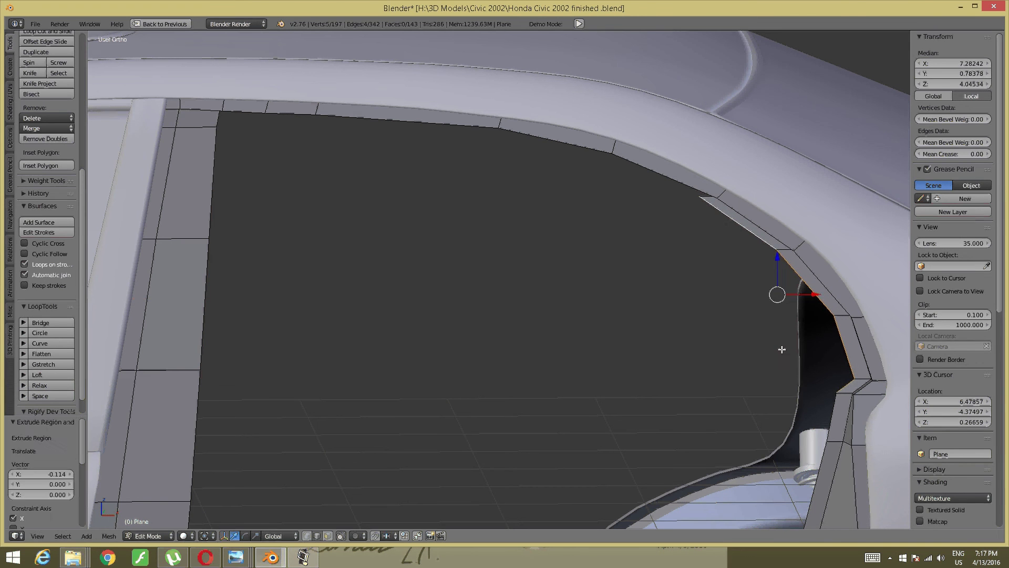
Step: Switch to vertex select mode and pick a corner vertex of the new strip
key(a)
key(ctrl+Tab)
click(825, 344)
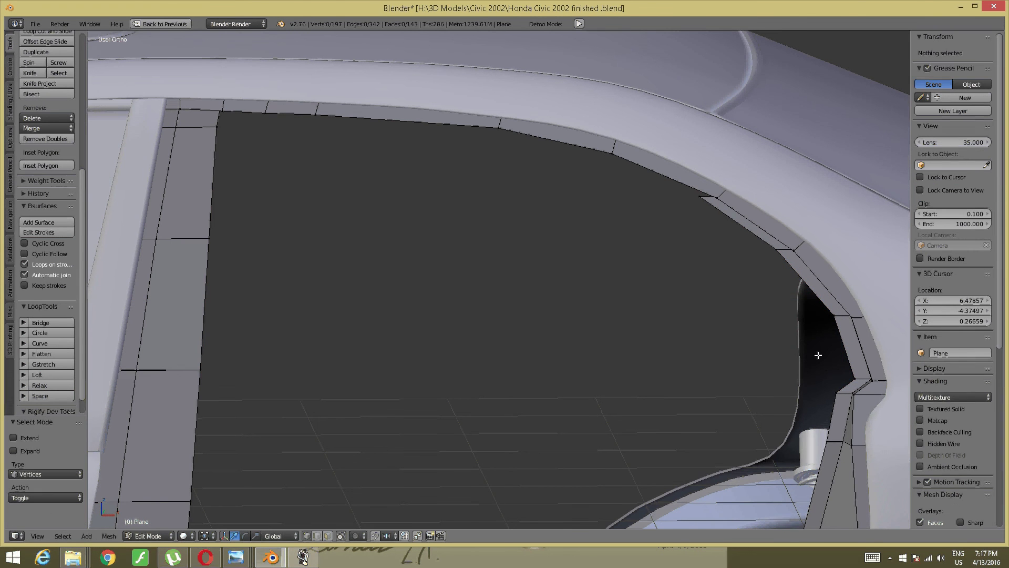
right_click(829, 390)
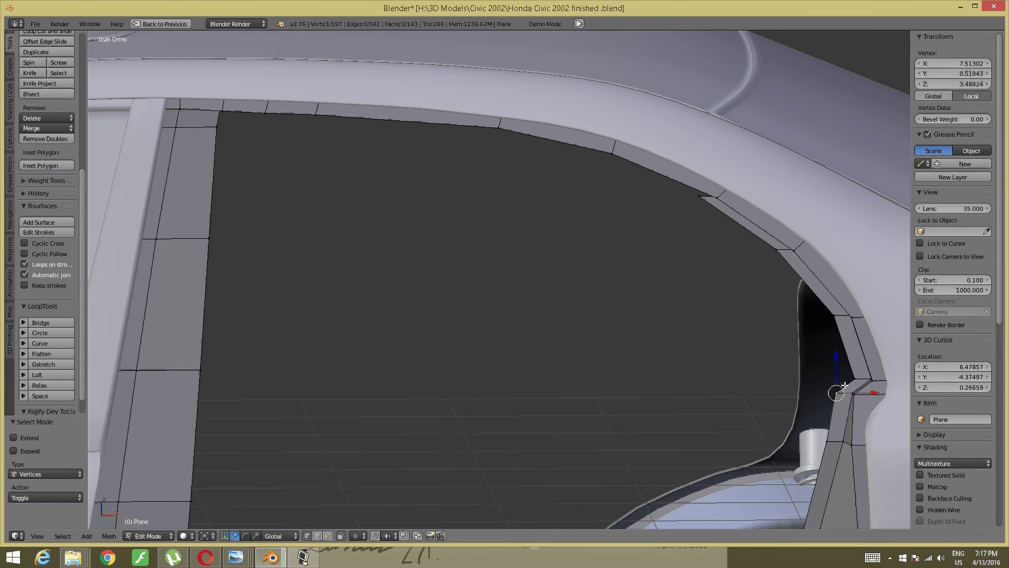
key(a)
right_click(837, 392)
Step: Zoom in on the jamb strip's corner in vertex select mode
key(a)
scroll(841, 398, up, 2)
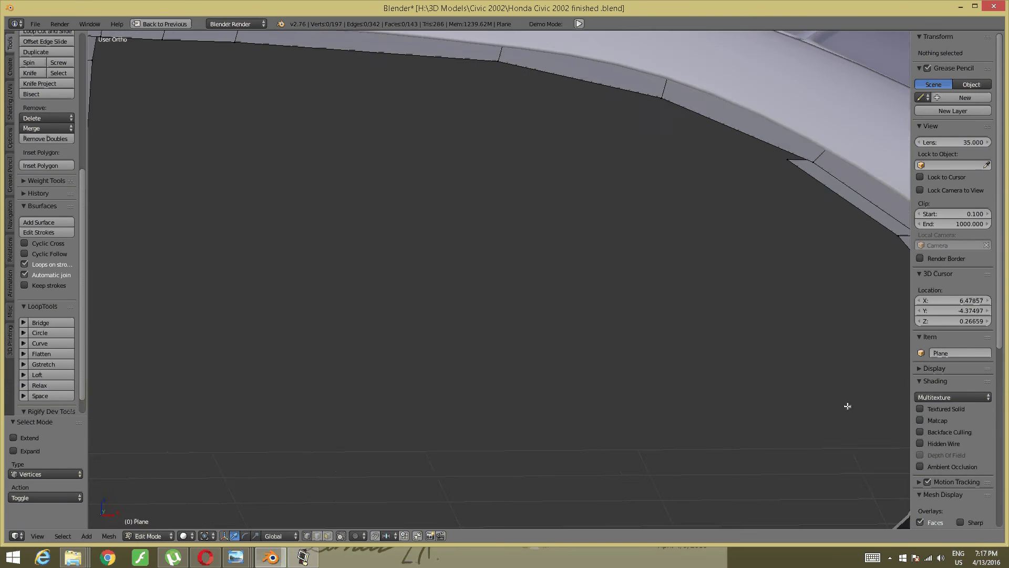
scroll(372, 218, up, 2)
scroll(440, 241, up, 1)
scroll(468, 212, up, 1)
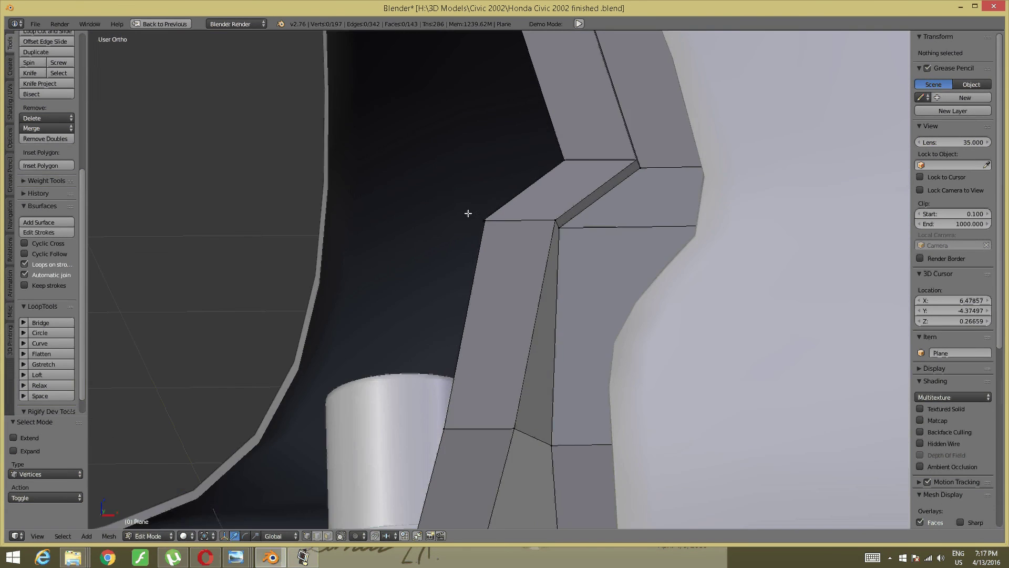
key(ctrl+Tab)
click(470, 212)
right_click(482, 219)
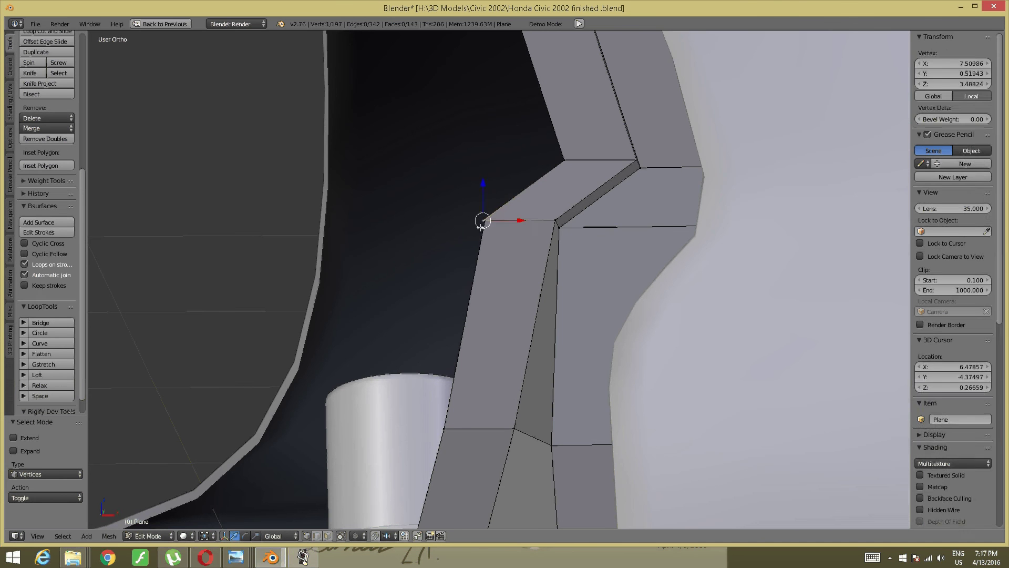
key(a)
Step: In wireframe view, select both overlapping corner vertices and merge them at center
key(z)
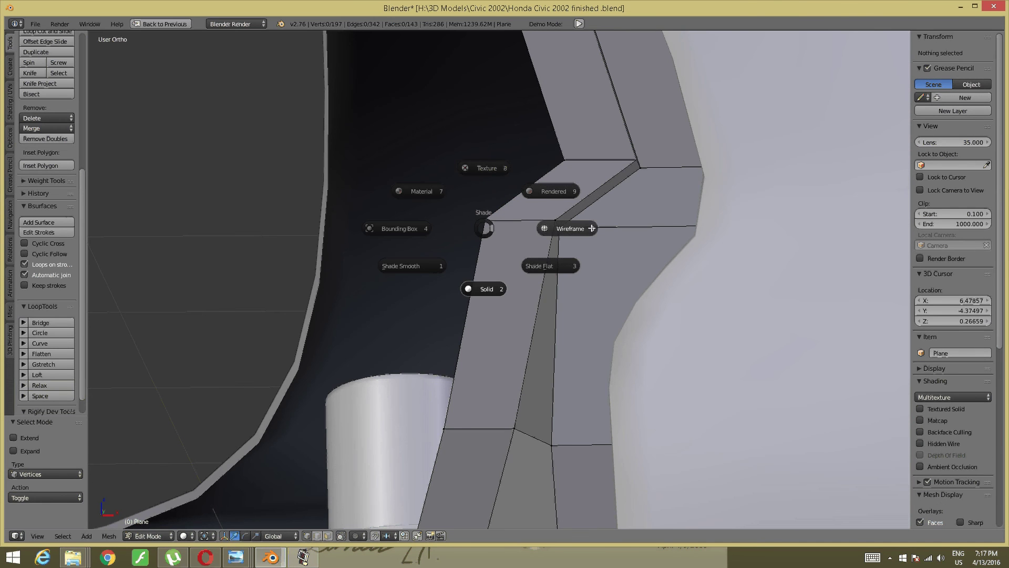
click(585, 230)
right_click(482, 220)
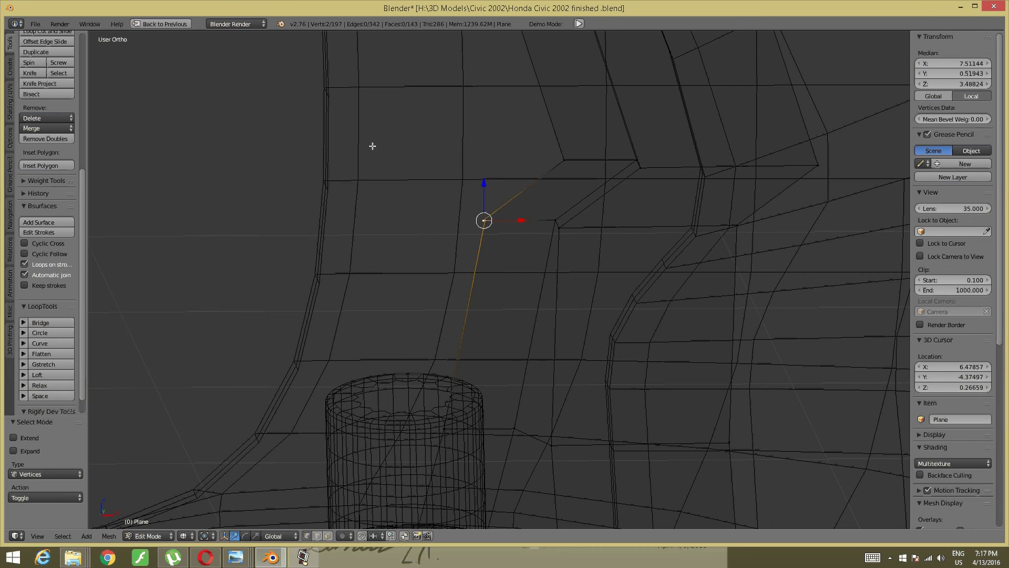
key(alt+m)
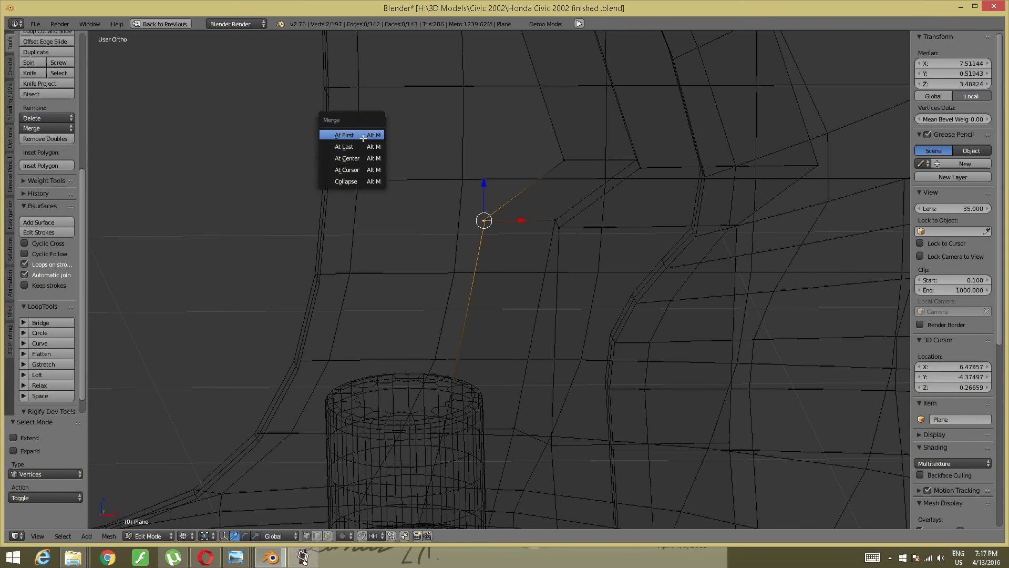
click(367, 154)
Step: Nudge the first upper jamb-strip vertex near the roof rail slightly down and sideways
key(a)
scroll(484, 121, down, 4)
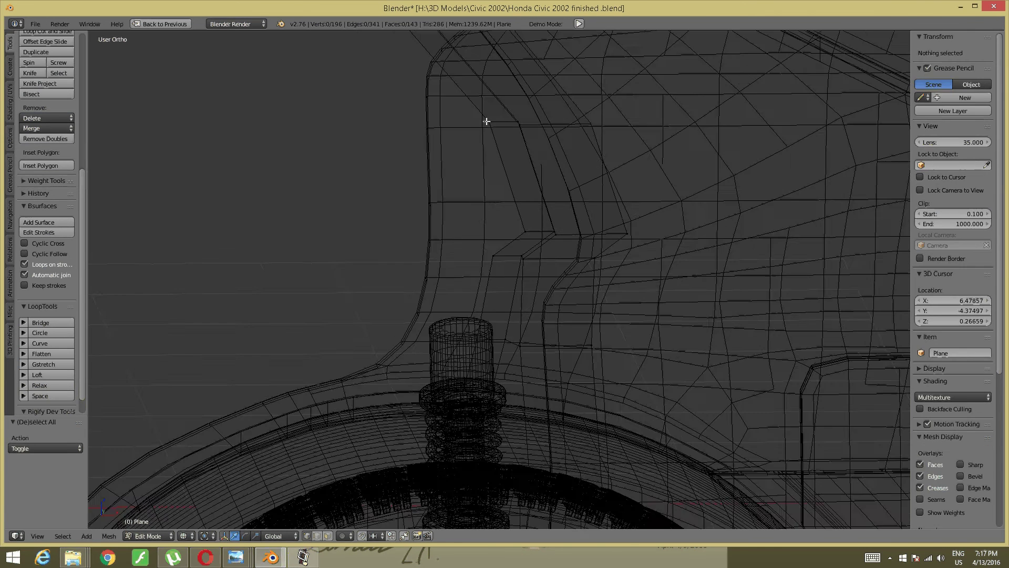
shift+middle_drag(488, 117, 630, 265)
scroll(629, 266, up, 3)
scroll(653, 291, up, 2)
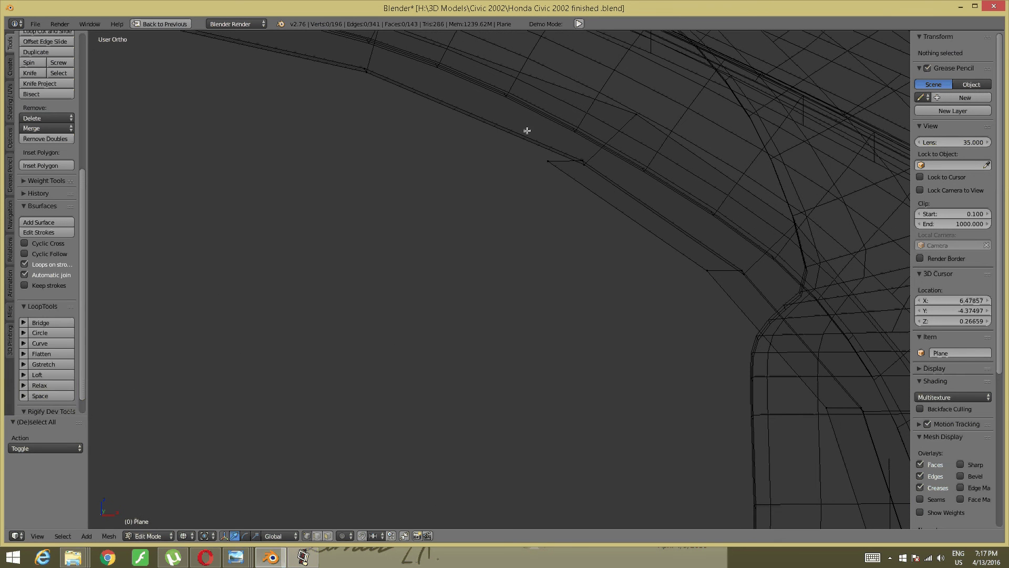
right_click(545, 160)
mouse_move(549, 132)
mouse_down()
mouse_move(548, 155)
mouse_move(589, 180)
mouse_up()
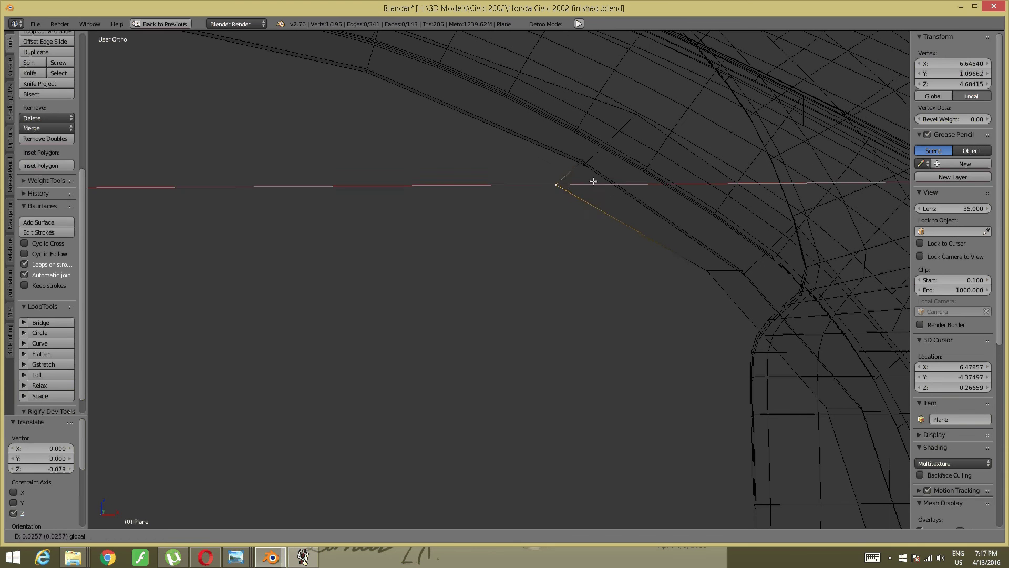
click(594, 181)
Step: Lower two more strip vertices along Z, one by 0.050, then deselect all
right_click(707, 270)
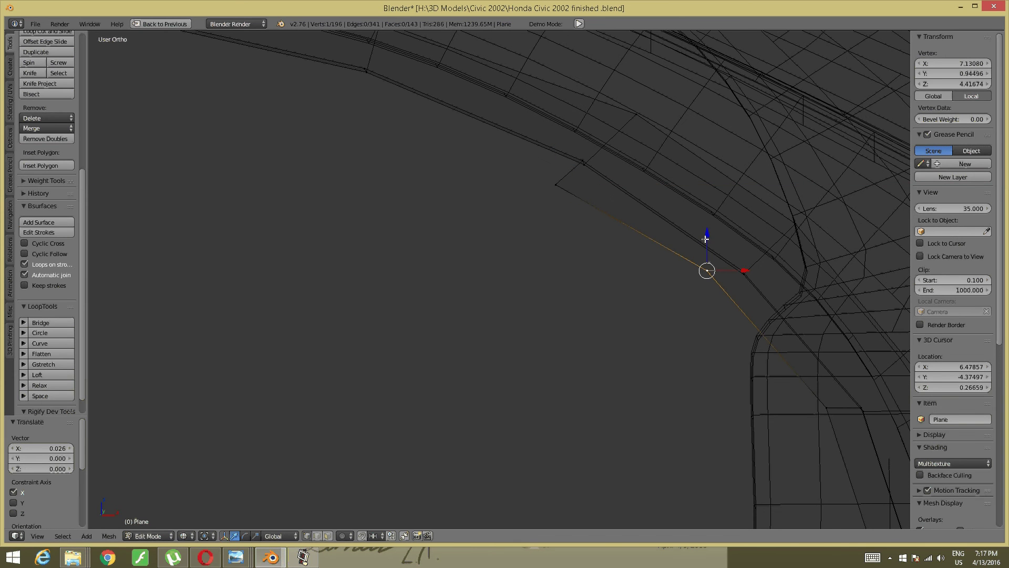
drag(706, 237, 707, 252)
shift+middle_drag(734, 259, 525, 143)
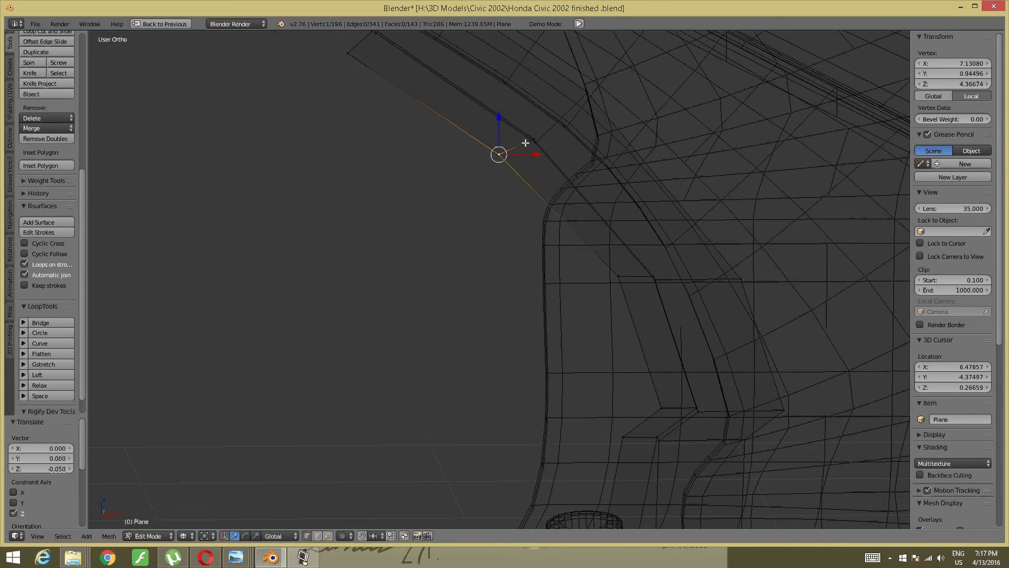
right_click(613, 280)
drag(611, 237, 612, 244)
click(612, 244)
key(a)
mouse_move(611, 243)
middle_down()
mouse_move(570, 219)
mouse_move(516, 210)
mouse_move(475, 171)
middle_up()
Step: Return to solid shading and select the door opening's upper rim edges in edge mode
key(z)
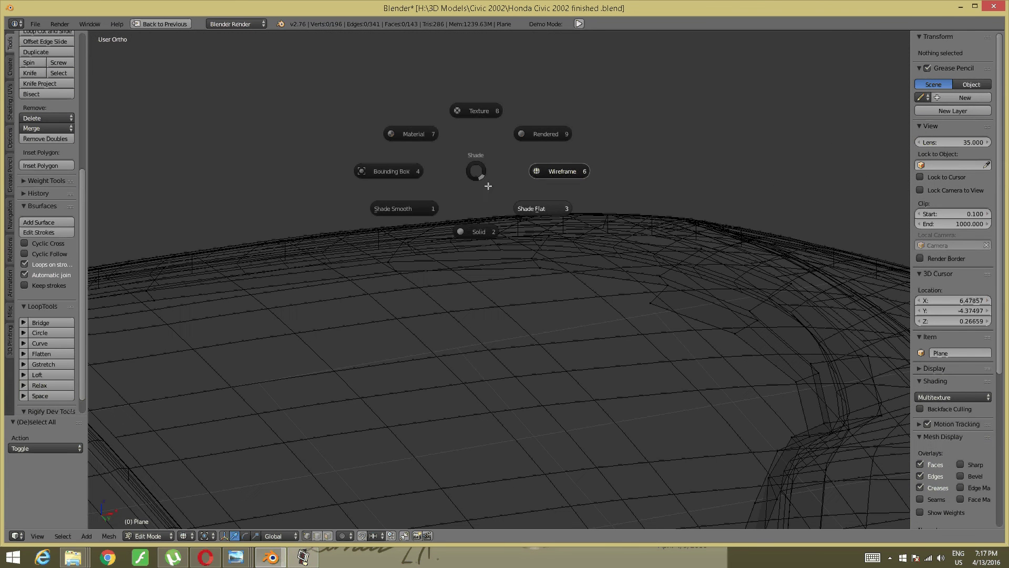
click(481, 223)
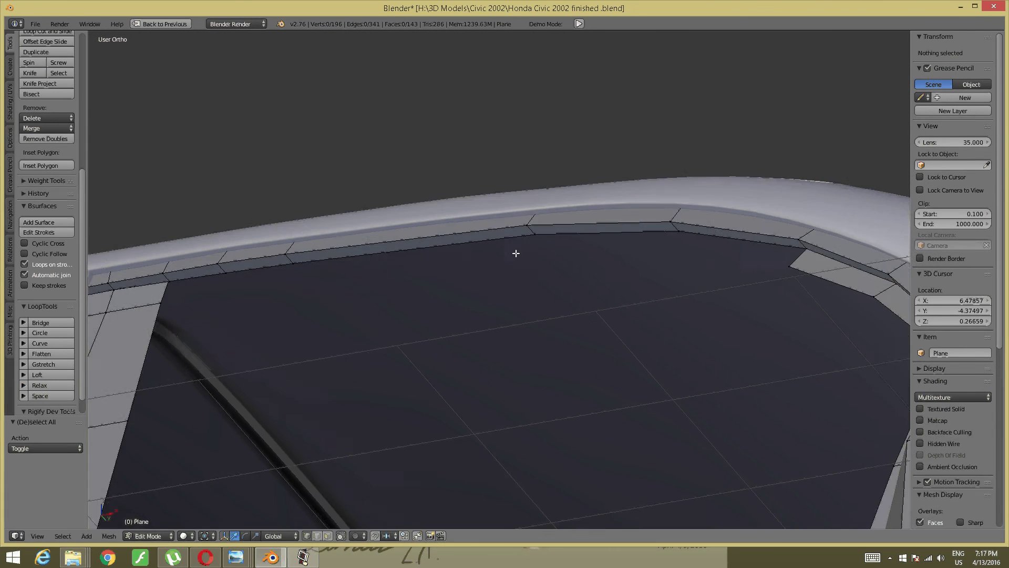
key(ctrl+Tab)
click(344, 270)
right_click(221, 271)
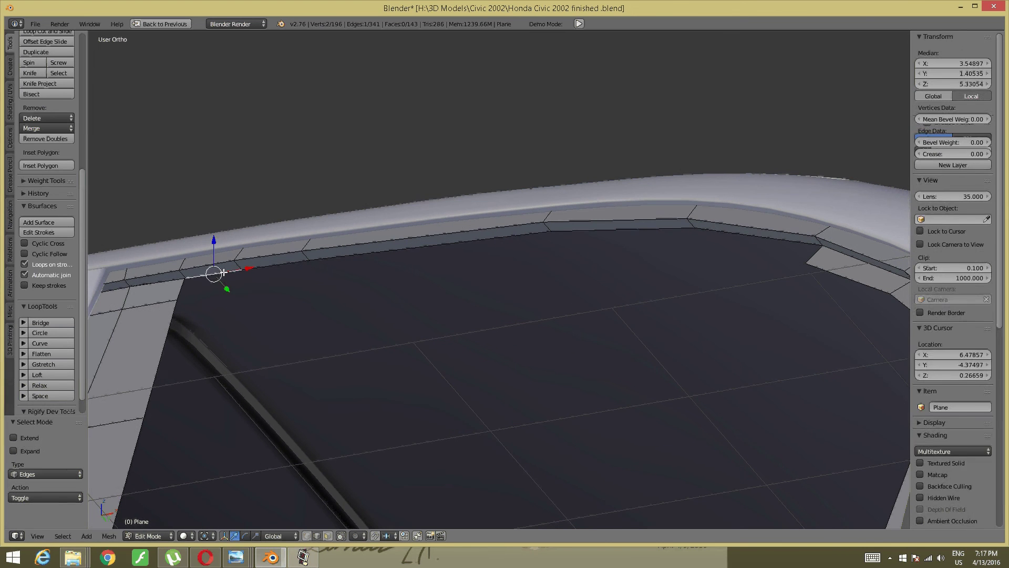
ctrl+right_click(480, 239)
middle_drag(480, 241, 429, 230)
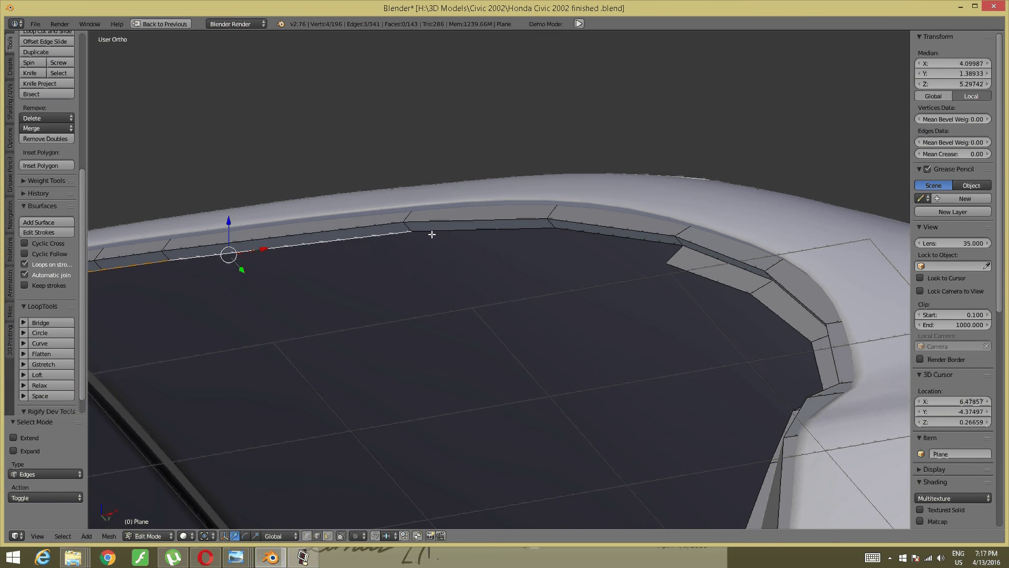
ctrl+right_click(429, 230)
ctrl+right_click(625, 241)
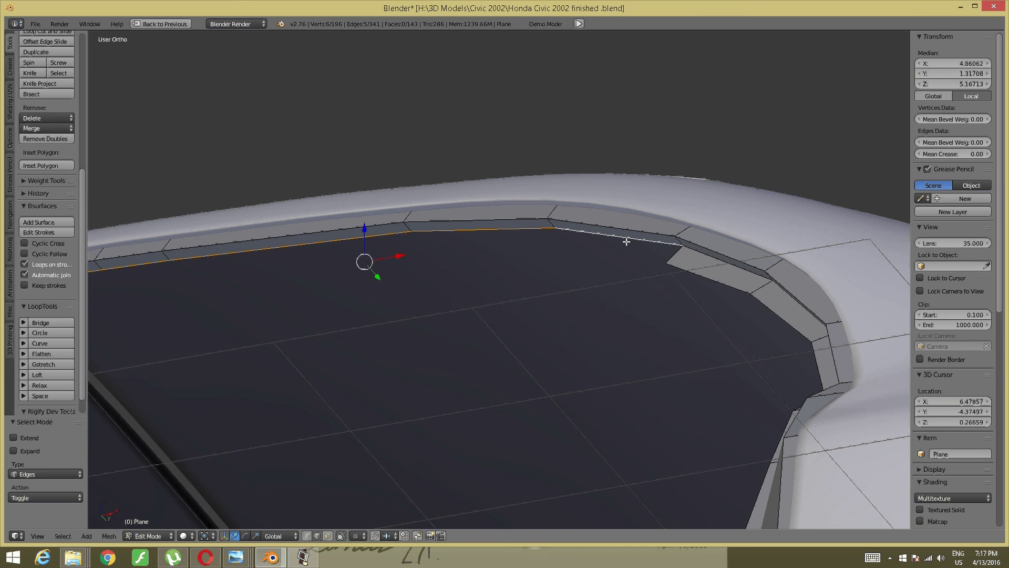
Step: Extrude the rim edges 0.118 down on Z and shift them -0.028 on Y
key(KP_1)
mouse_move(626, 240)
shift+middle_down()
mouse_move(658, 313)
mouse_move(756, 357)
mouse_move(584, 304)
shift+middle_up()
key(e)
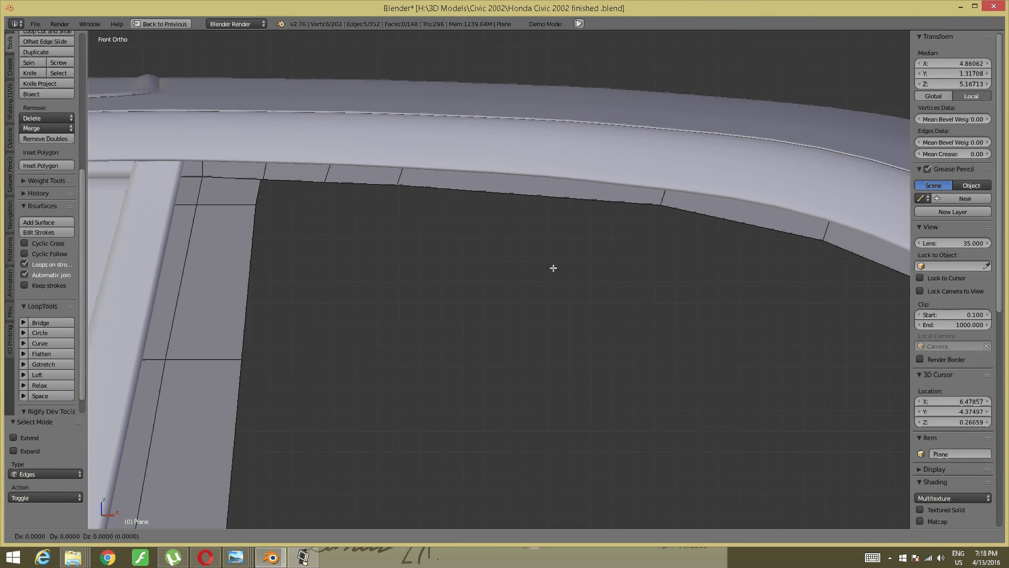
key(z)
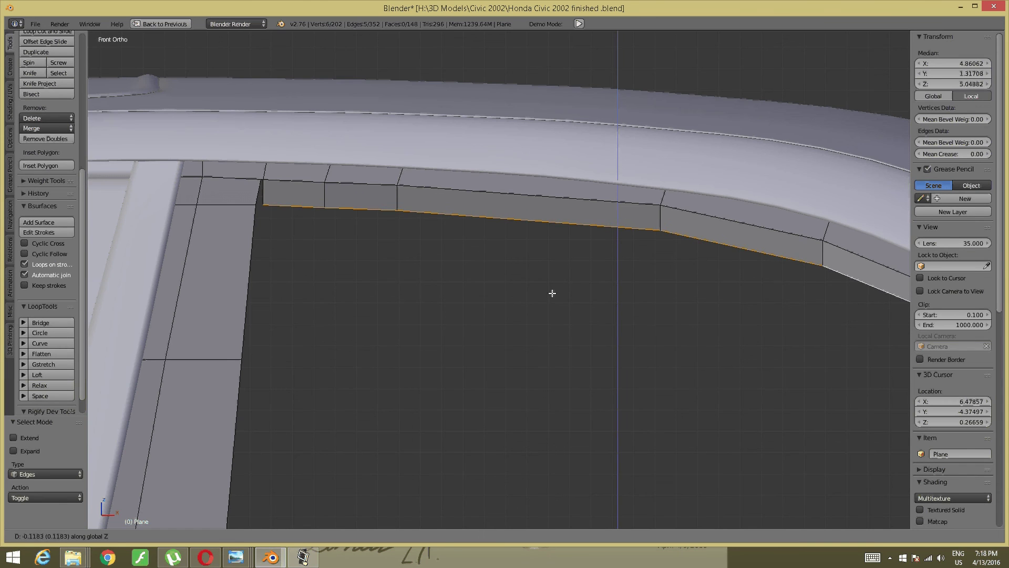
click(553, 291)
mouse_move(615, 279)
middle_down()
mouse_move(465, 242)
mouse_move(452, 259)
mouse_move(692, 288)
middle_up()
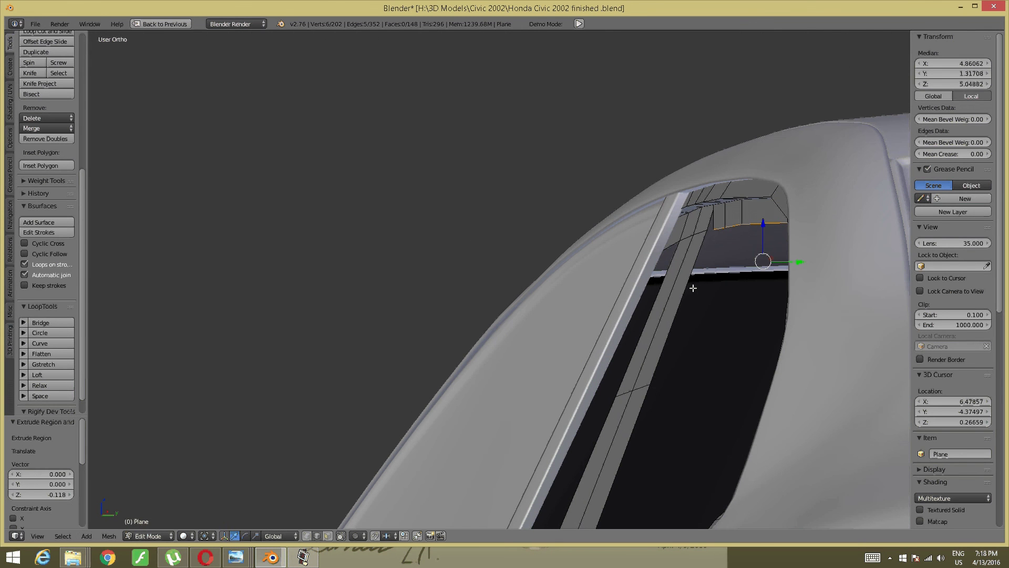
drag(799, 262, 787, 265)
Step: Switch to vertex mode and select the overlapping corner vertices for merging
scroll(757, 263, up, 3)
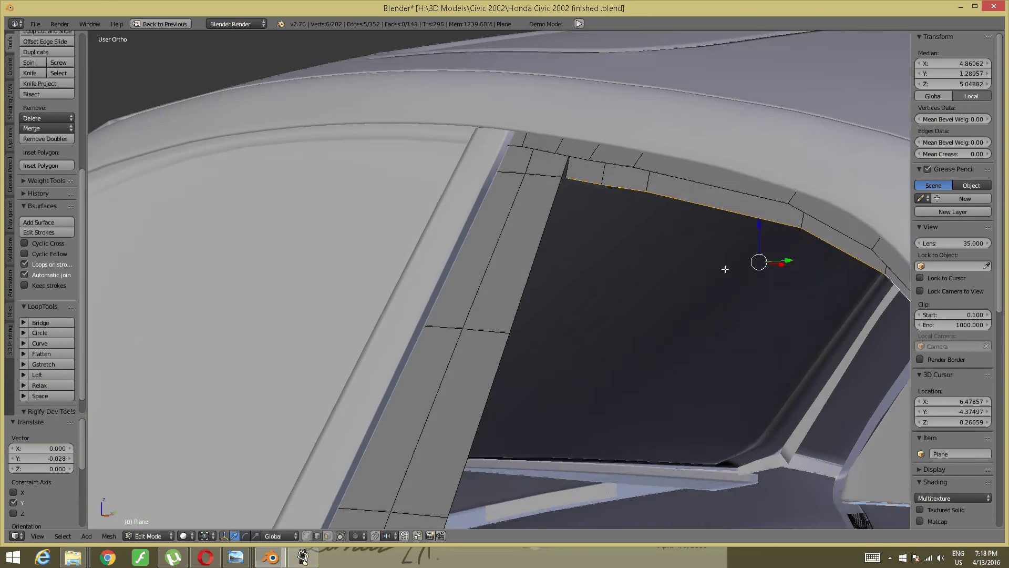
middle_drag(725, 268, 655, 244)
key(a)
key(ctrl+Tab)
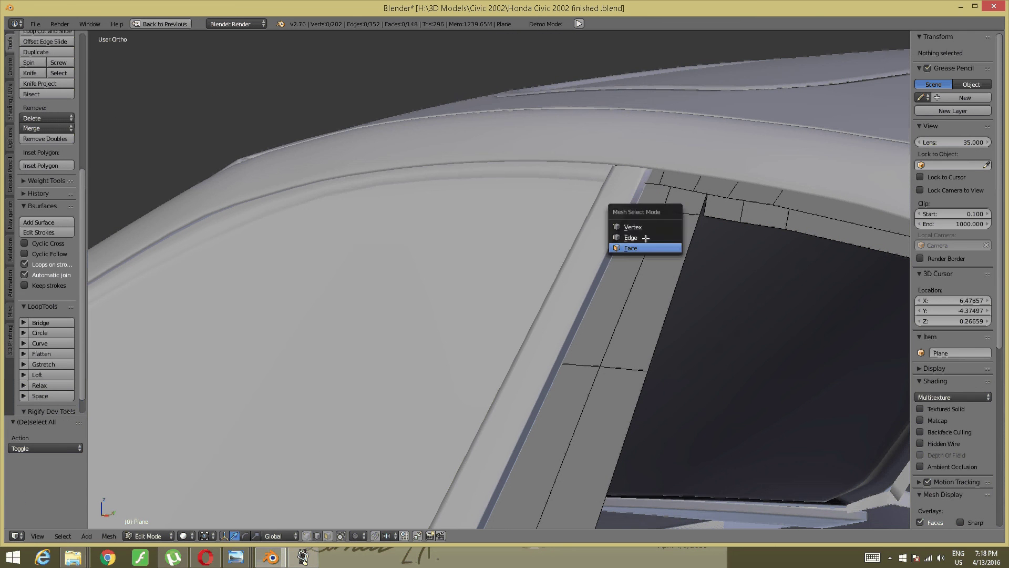
click(633, 226)
right_click(702, 217)
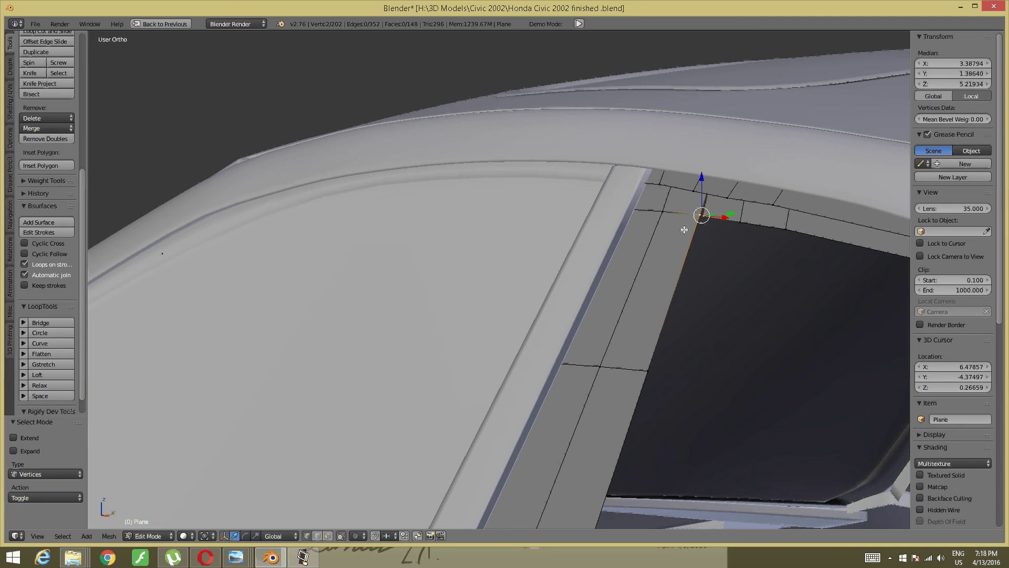
key(alt+m)
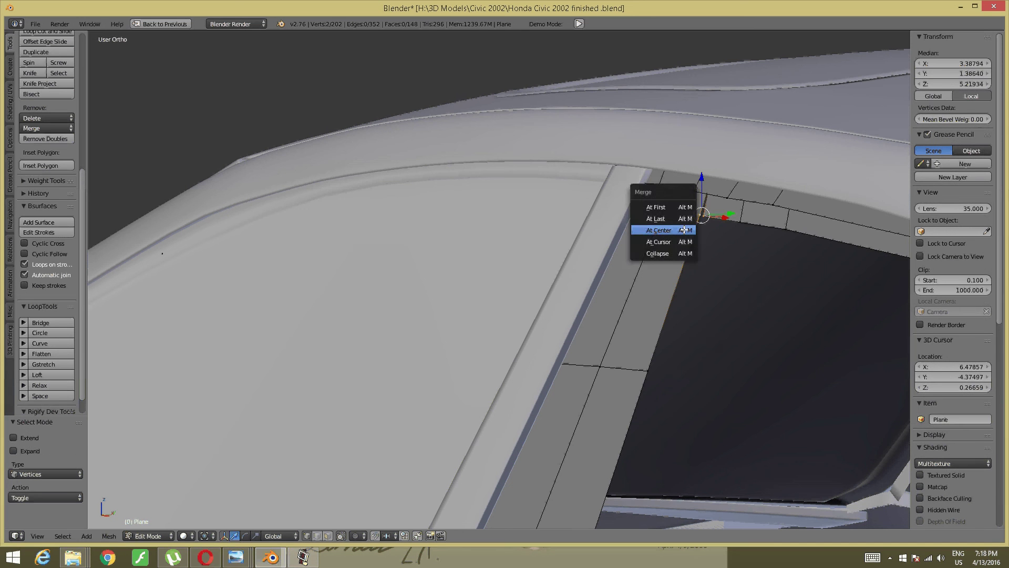
Step: Merge the corner vertices at centre, inspect the result, then undo the merge
click(683, 237)
key(a)
middle_drag(683, 238, 776, 210)
key(ctrl+z)
key(ctrl+z)
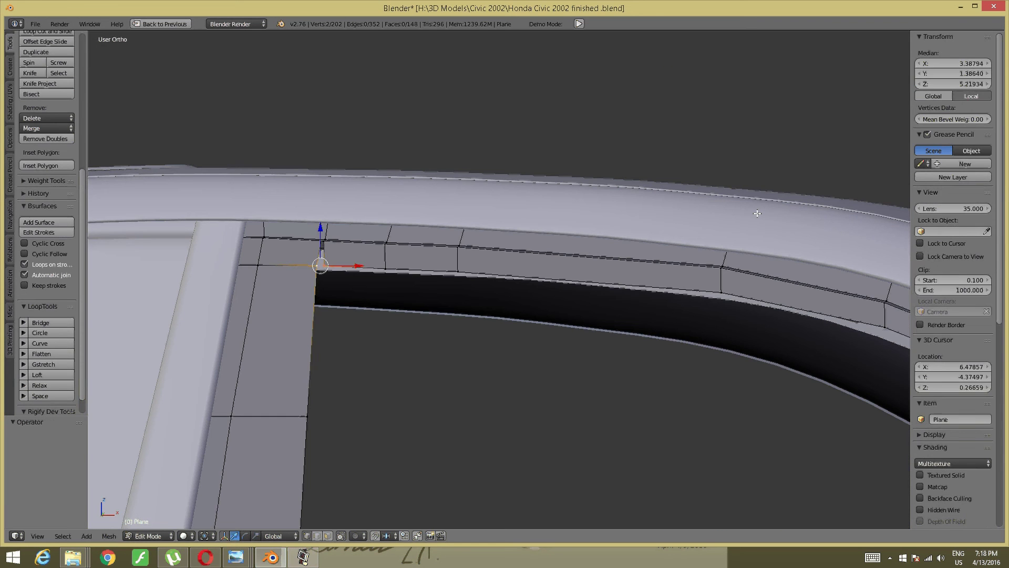
Step: Zoom in on the strip's top corner and switch the viewport to wireframe
middle_drag(576, 241, 526, 228)
scroll(419, 310, up, 2)
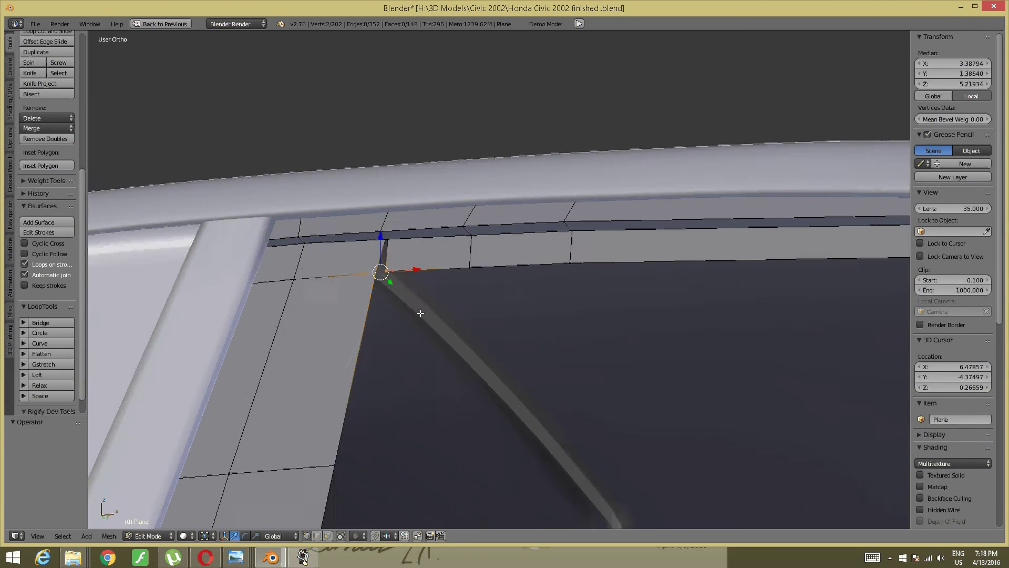
scroll(431, 300, up, 2)
scroll(436, 294, up, 2)
scroll(442, 292, up, 2)
scroll(441, 292, up, 2)
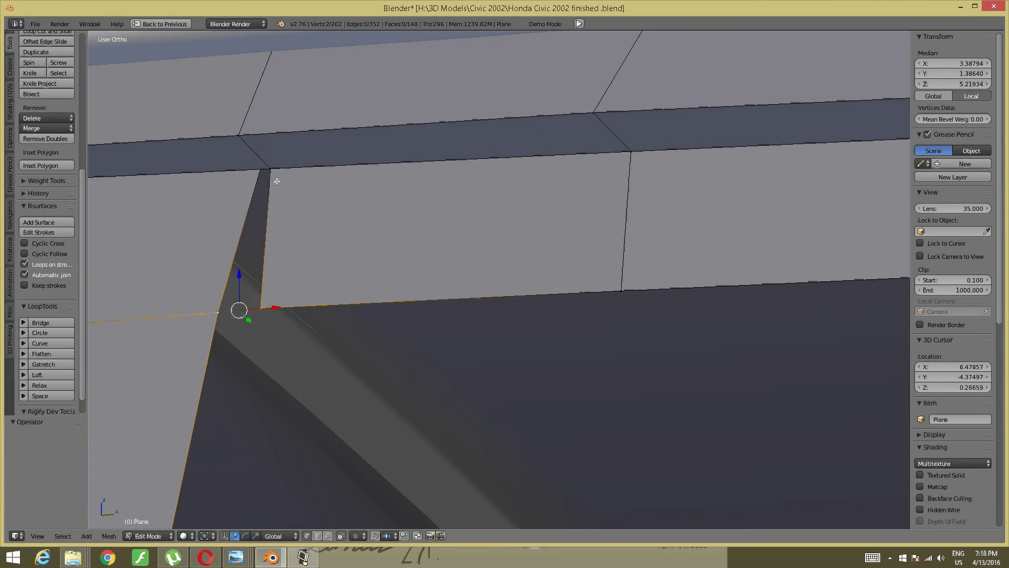
shift+right_click(259, 170)
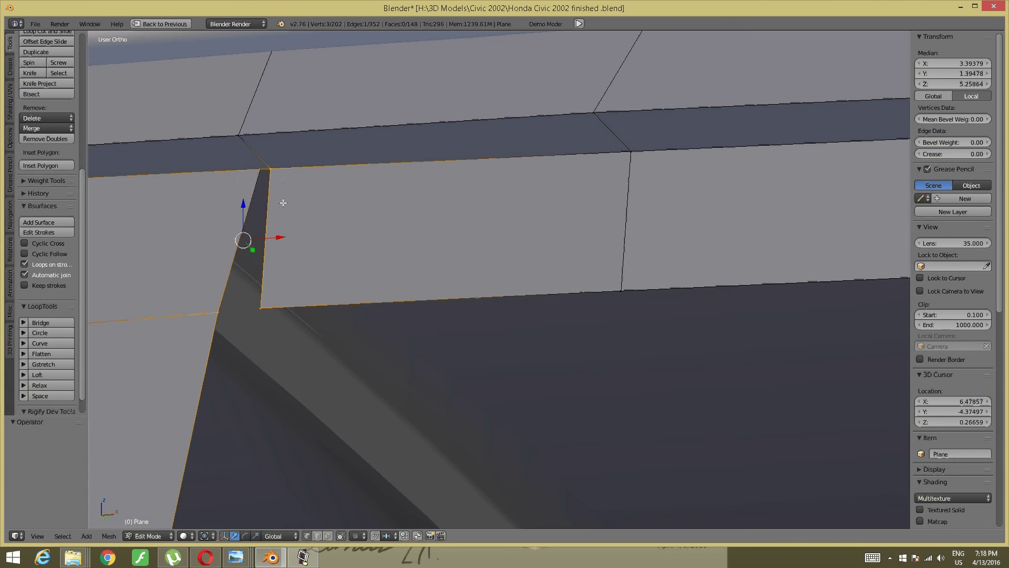
key(a)
scroll(360, 258, down, 3)
key(z)
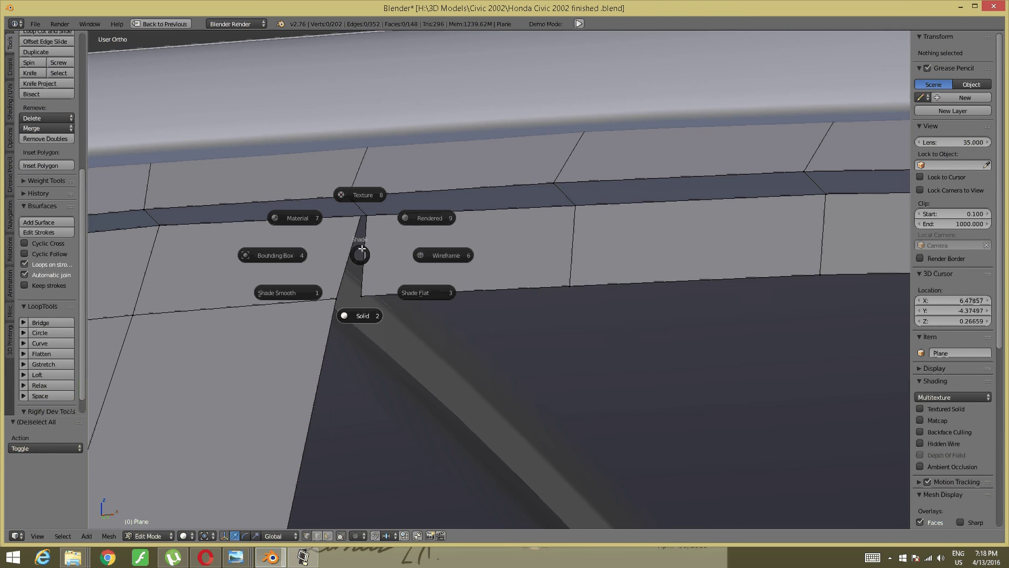
click(365, 255)
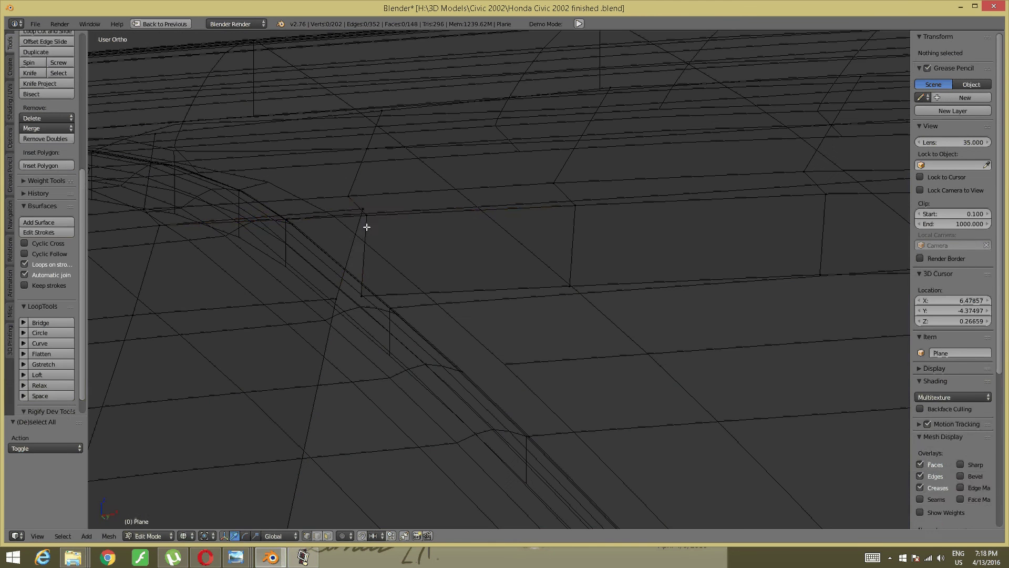
Step: Merge two doubled vertex pairs on the jamb edge at centre, reaching 200 vertices
right_click(365, 213)
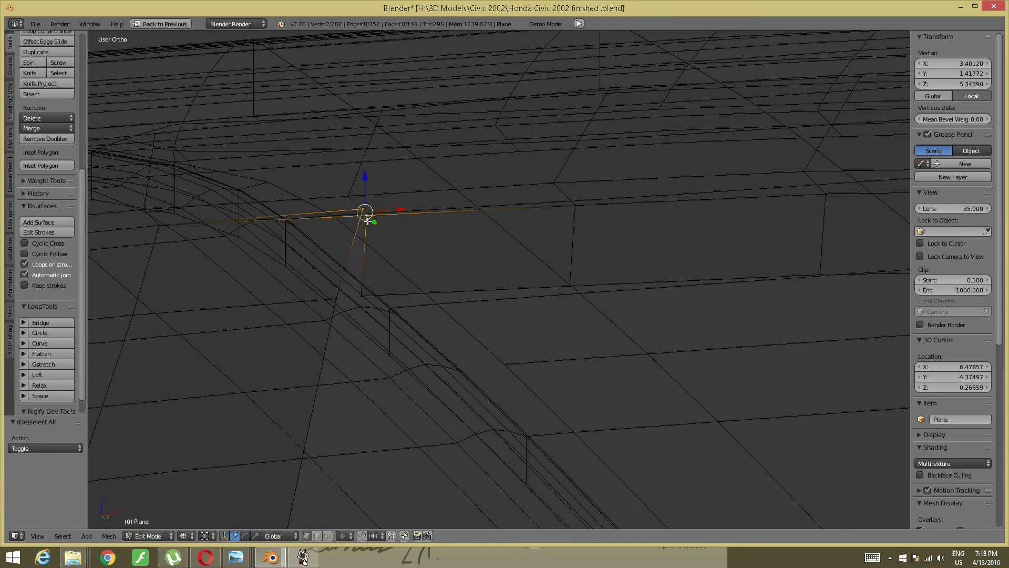
key(alt+m)
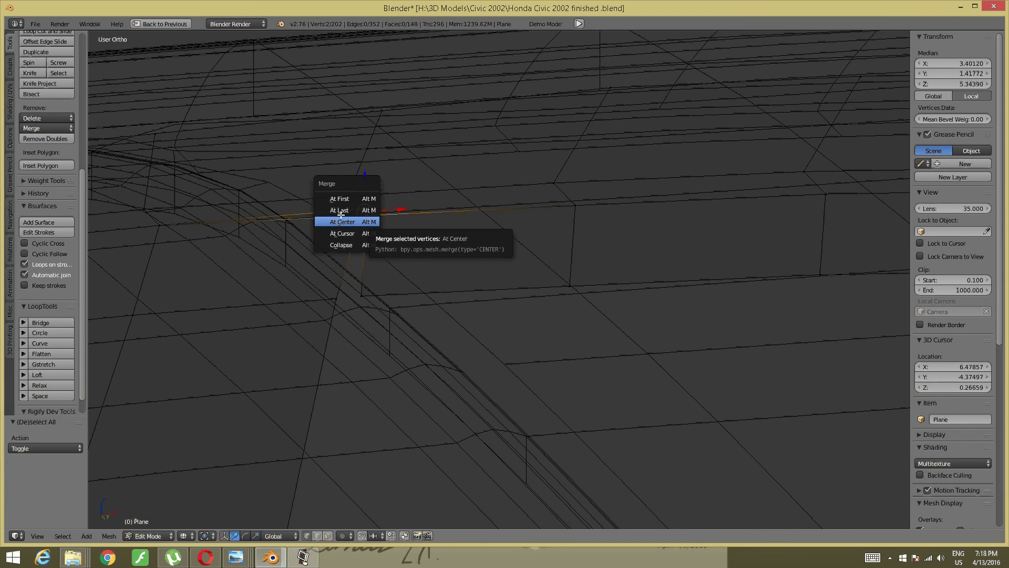
click(342, 221)
key(a)
right_click(363, 297)
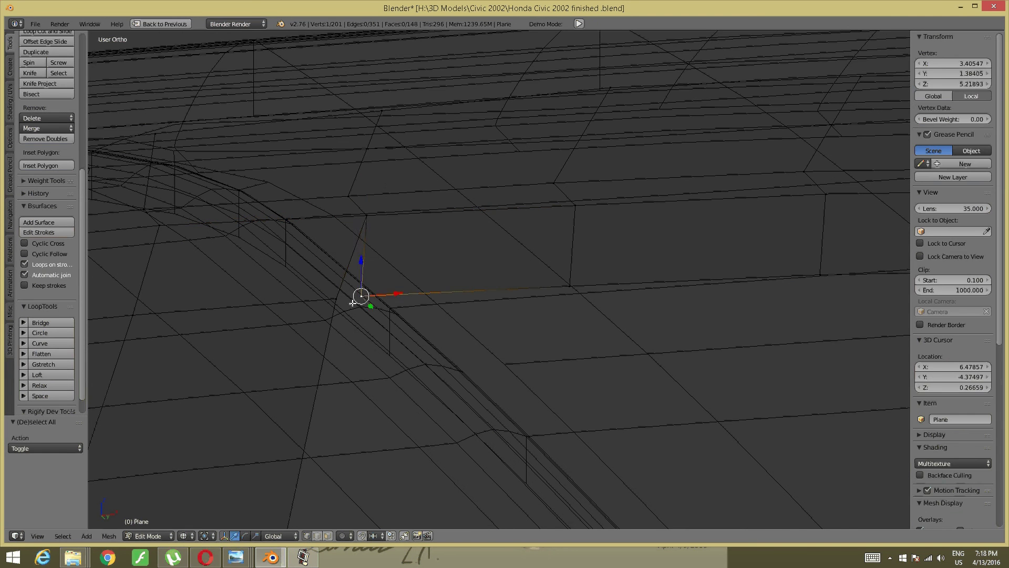
key(alt+m)
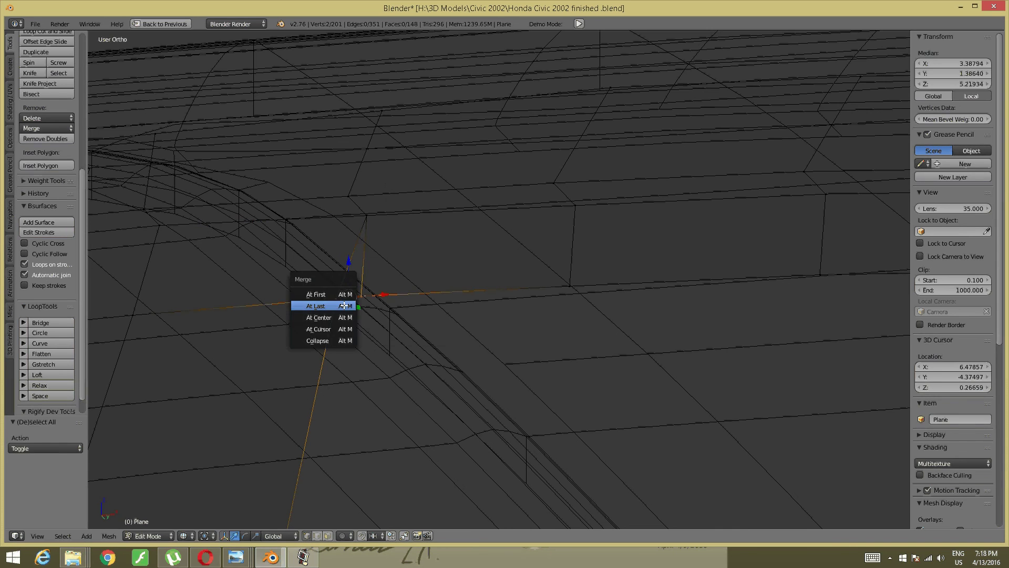
click(341, 296)
key(a)
mouse_move(406, 275)
middle_down()
mouse_move(423, 257)
mouse_move(1004, 276)
middle_up()
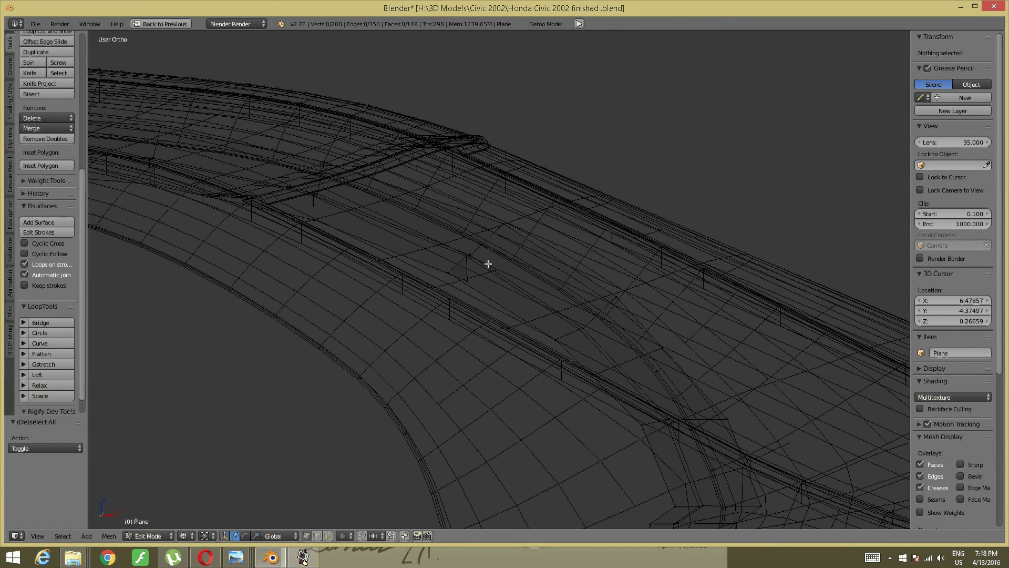
Step: Check the curved jamb strip in solid shading, then zoom in and return to wireframe
key(z)
click(490, 329)
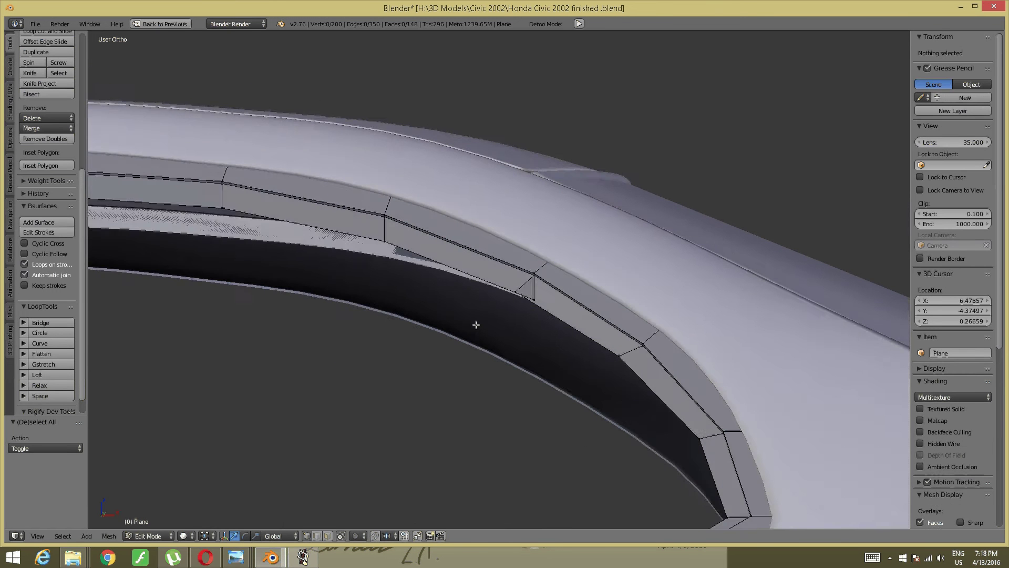
mouse_move(476, 324)
shift+middle_down()
mouse_move(480, 286)
mouse_move(551, 357)
shift+middle_up()
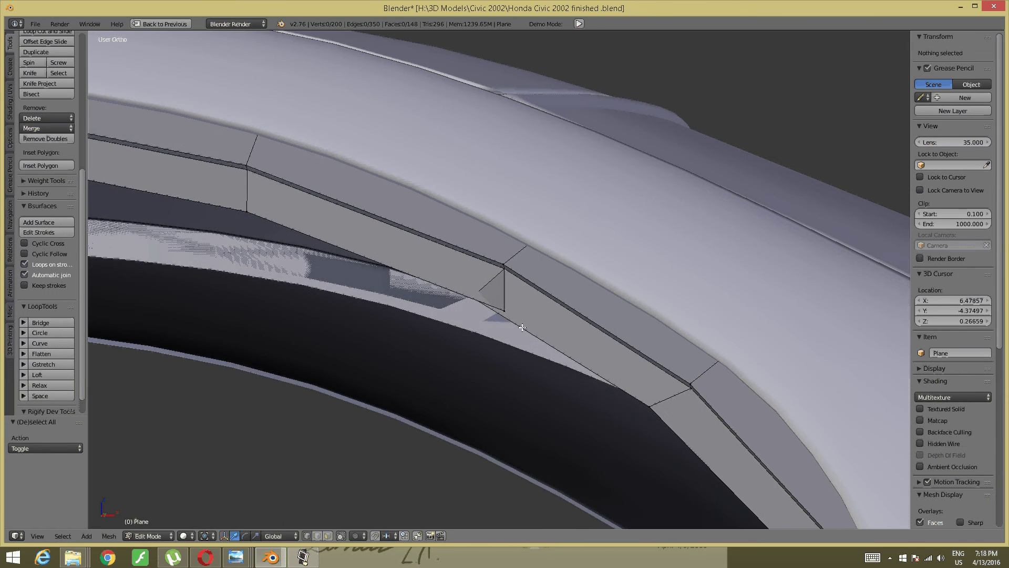
scroll(552, 357, up, 2)
key(z)
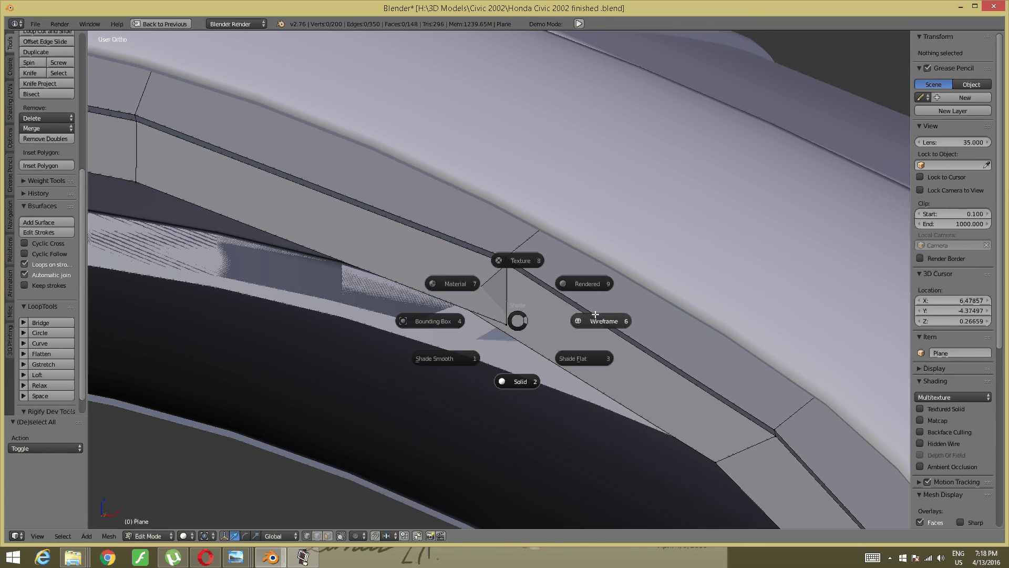
click(522, 315)
Step: Merge two neighbouring curved-strip vertices into one (199 vertices) and switch back to solid shading
right_click(493, 318)
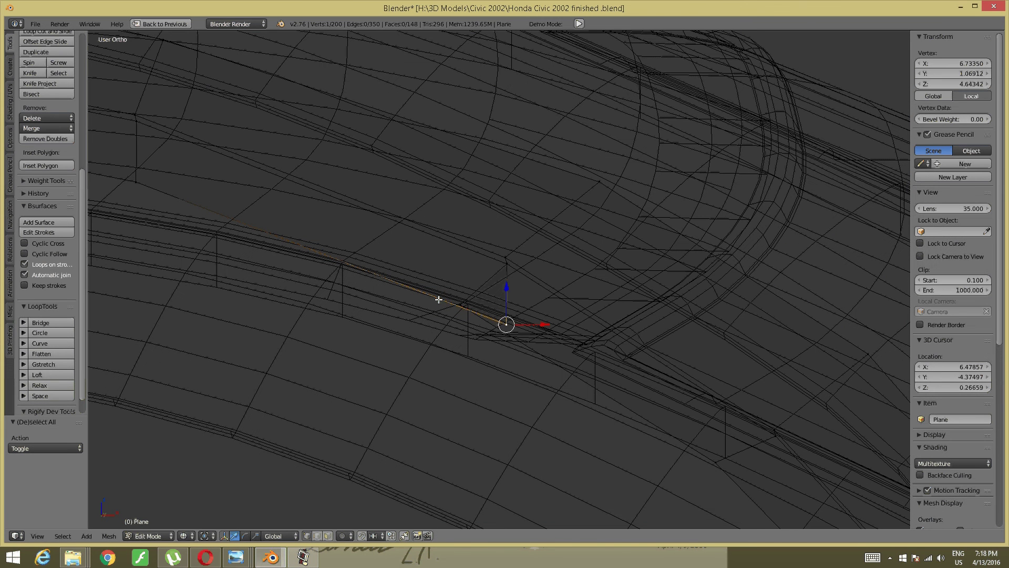
shift+right_click(455, 309)
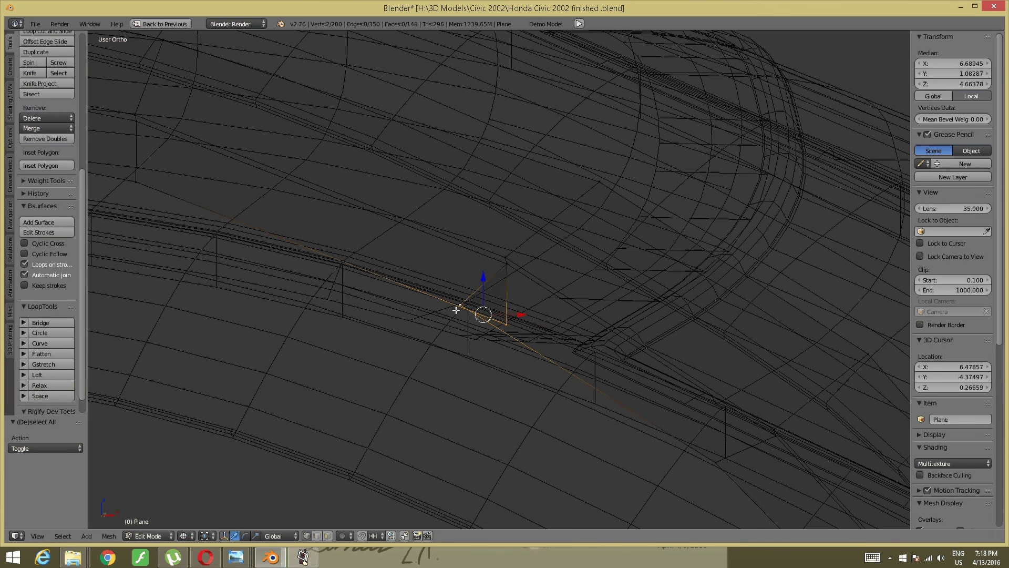
key(alt+m)
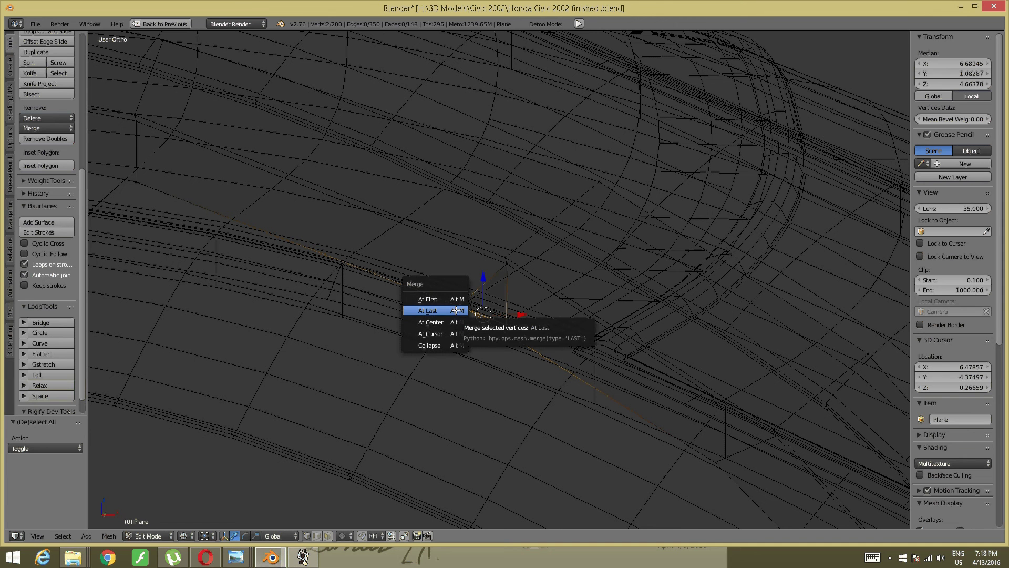
click(461, 333)
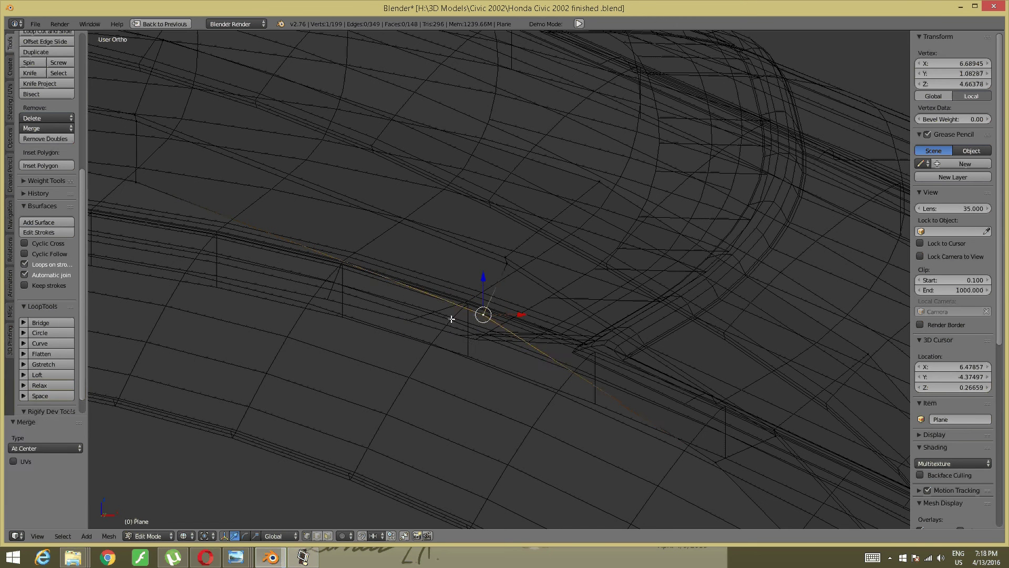
scroll(471, 334, down, 5)
key(z)
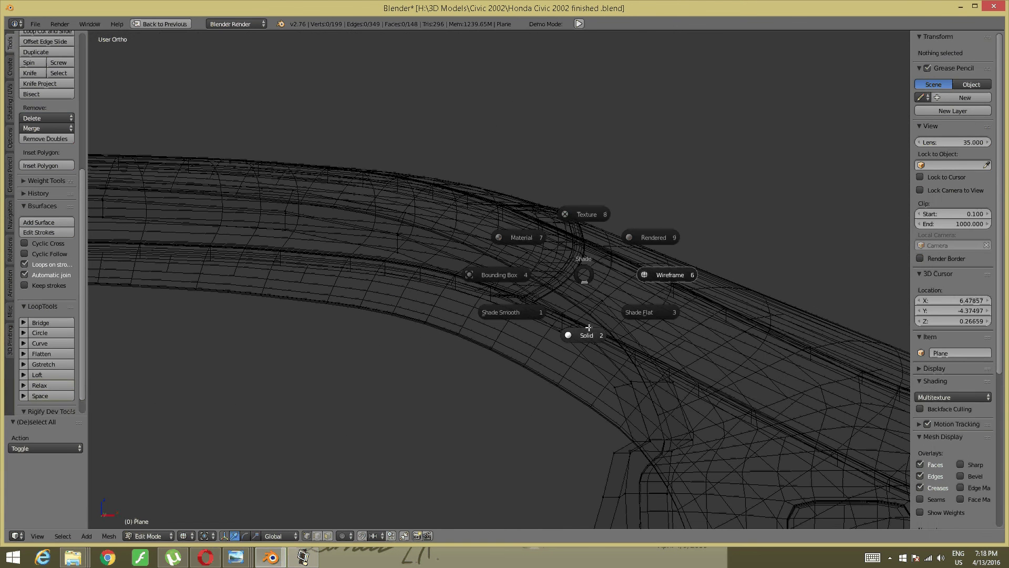
click(587, 334)
scroll(526, 389, down, 3)
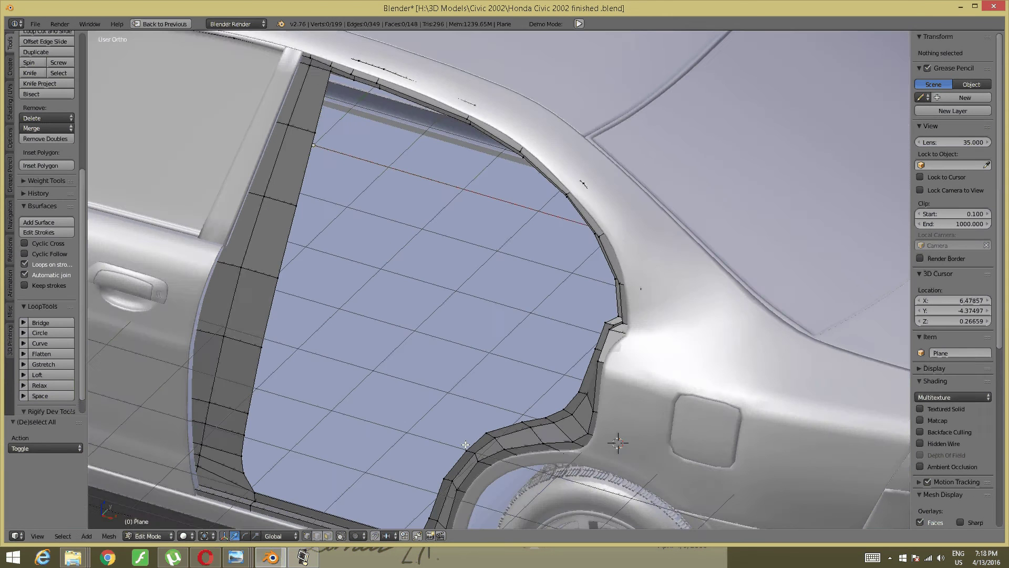
scroll(597, 412, down, 2)
mouse_move(597, 412)
middle_down()
mouse_move(613, 443)
mouse_move(685, 349)
mouse_move(631, 378)
middle_up()
scroll(589, 410, up, 2)
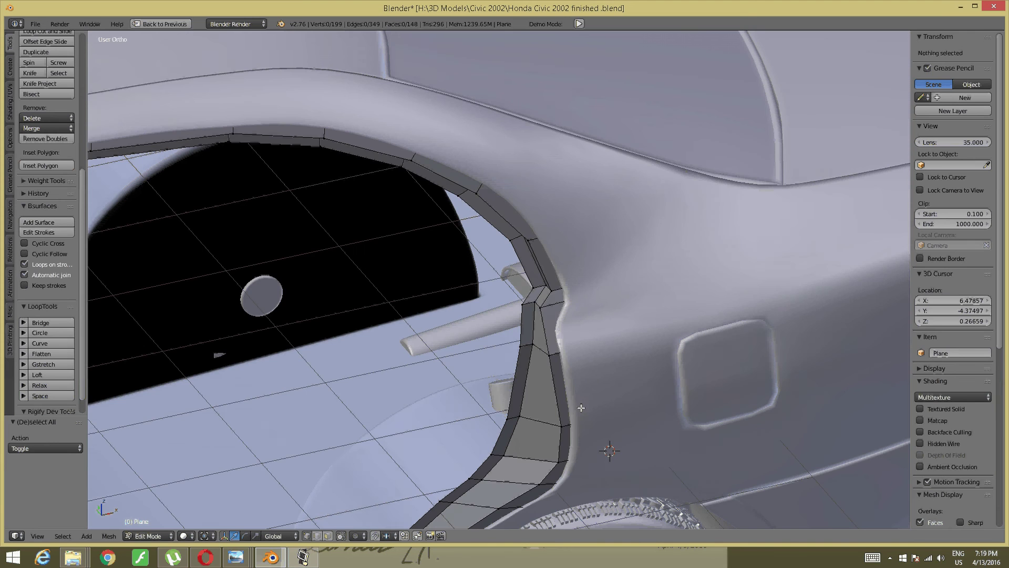
scroll(552, 396, down, 2)
mouse_move(552, 396)
middle_down()
mouse_move(541, 383)
mouse_move(540, 288)
mouse_move(586, 300)
middle_up()
scroll(541, 383, up, 2)
scroll(590, 349, up, 2)
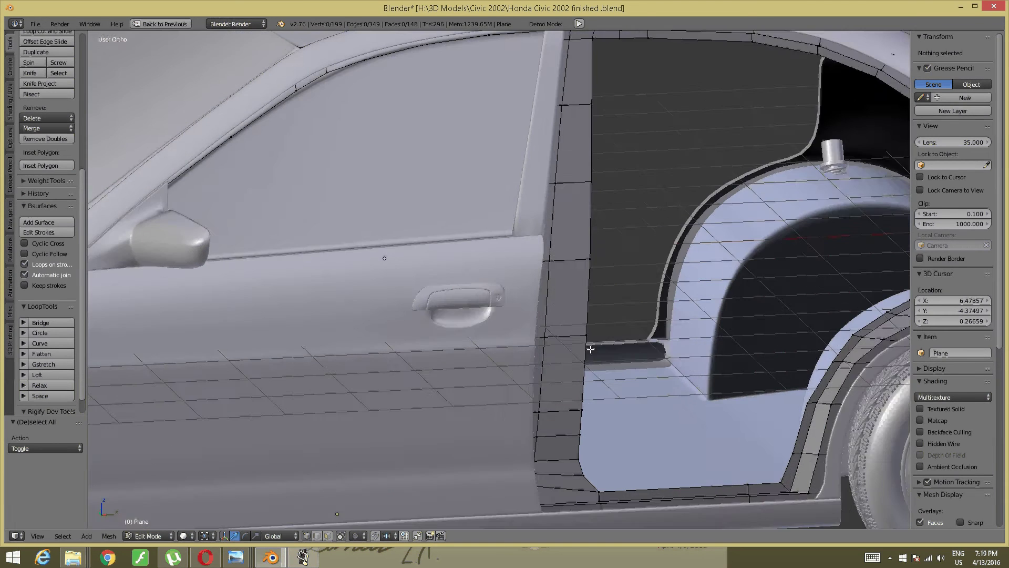
scroll(536, 368, up, 2)
scroll(537, 368, down, 2)
scroll(563, 354, down, 1)
middle_drag(556, 354, 473, 315)
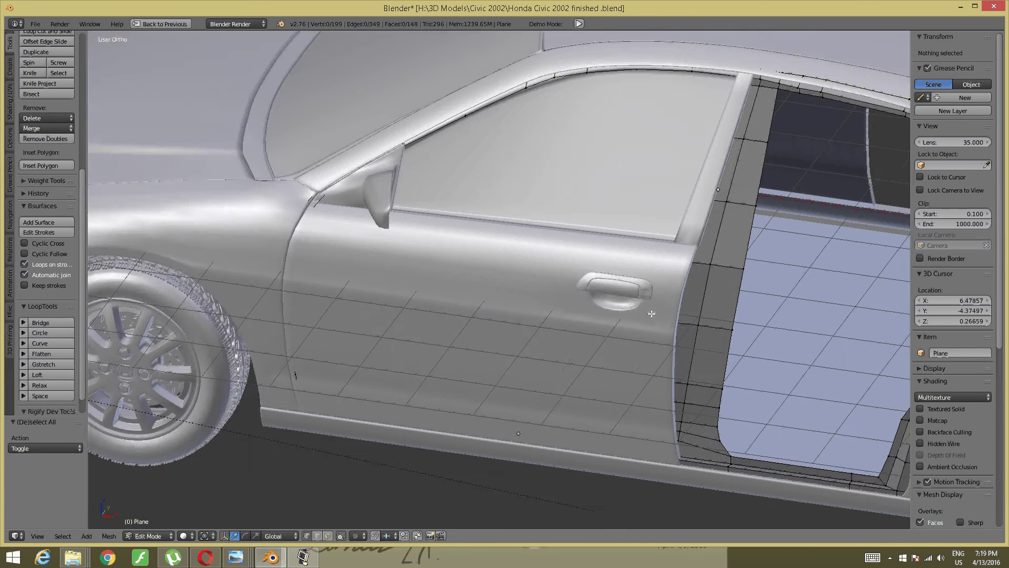
scroll(454, 300, up, 2)
click(303, 558)
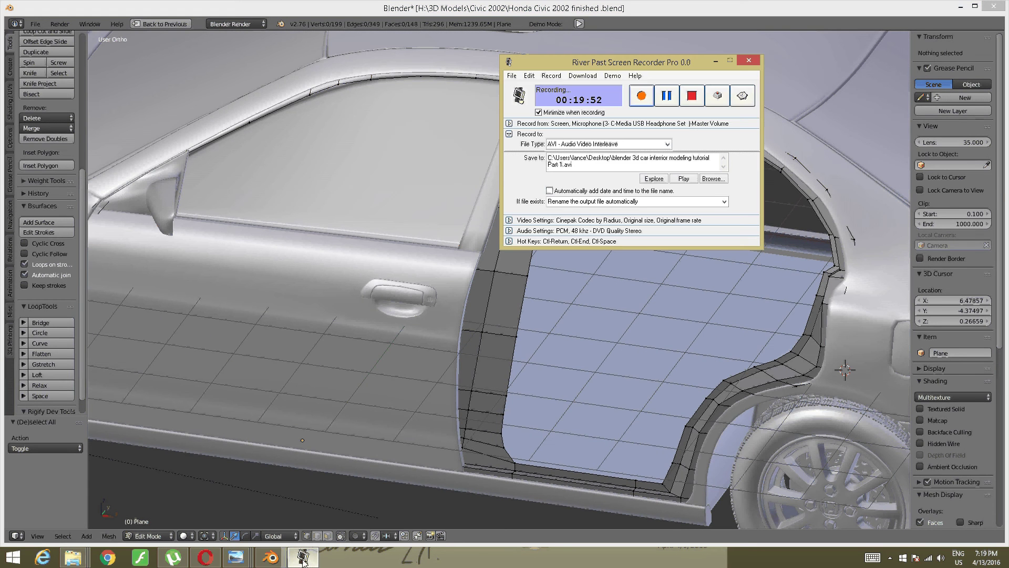
click(642, 95)
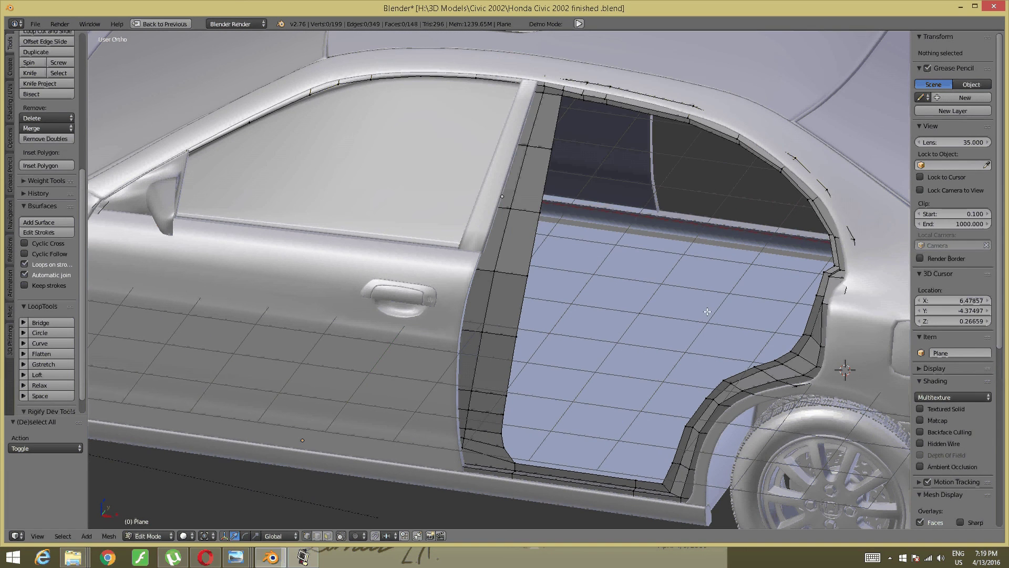
mouse_move(676, 387)
middle_down()
mouse_move(604, 354)
mouse_move(509, 353)
mouse_move(400, 421)
middle_up()
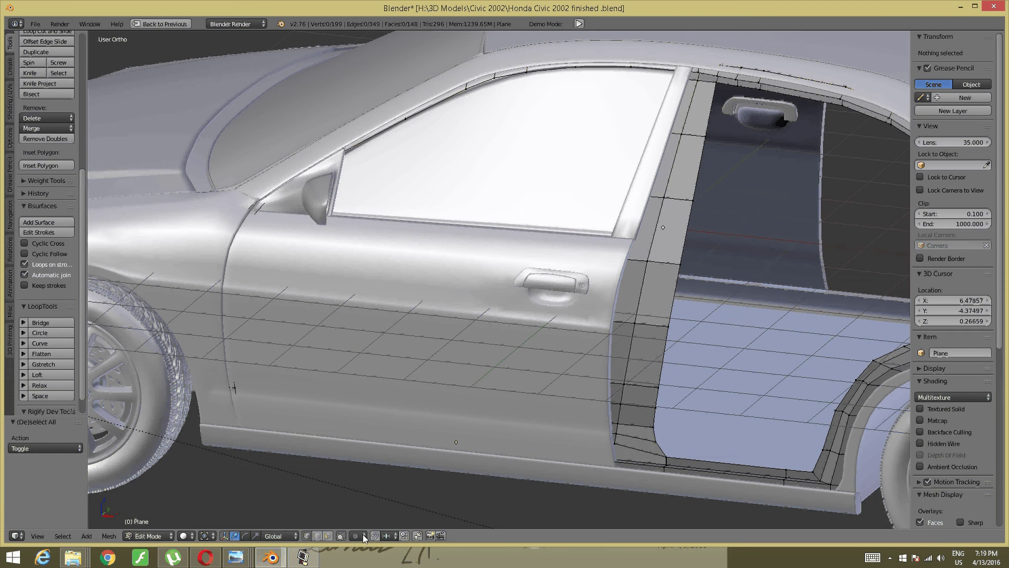
mouse_move(235, 558)
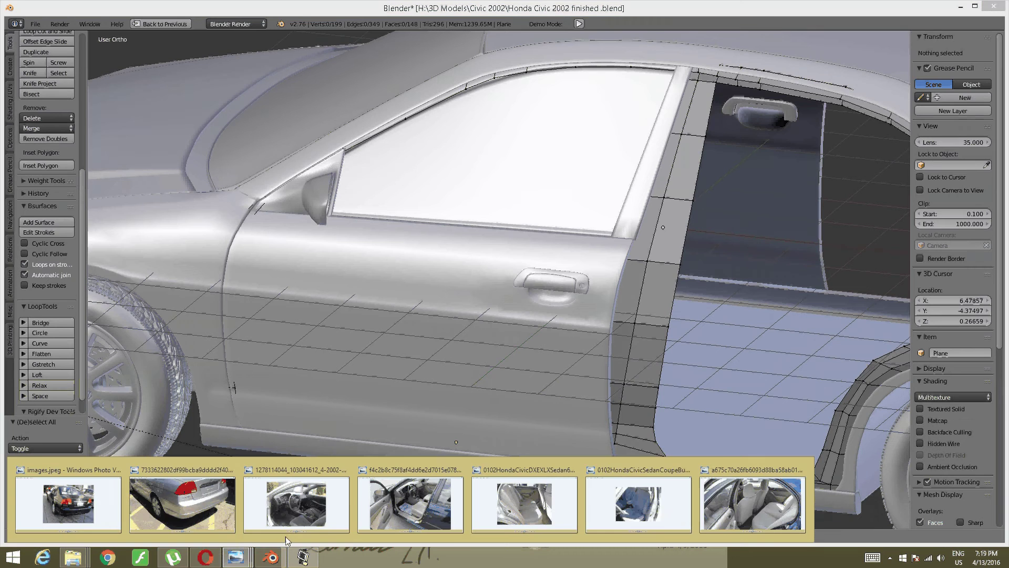
click(716, 470)
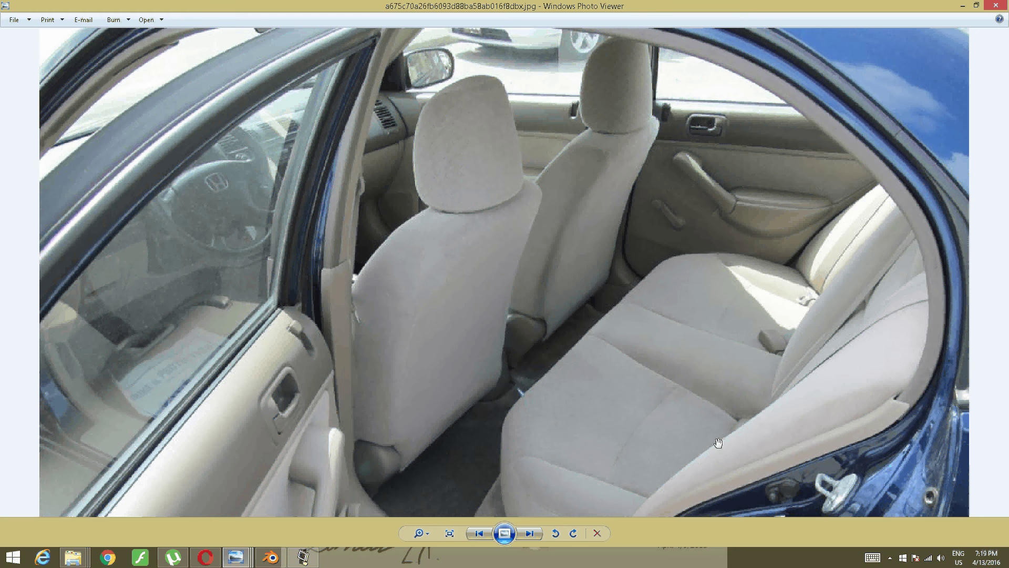
drag(718, 443, 676, 254)
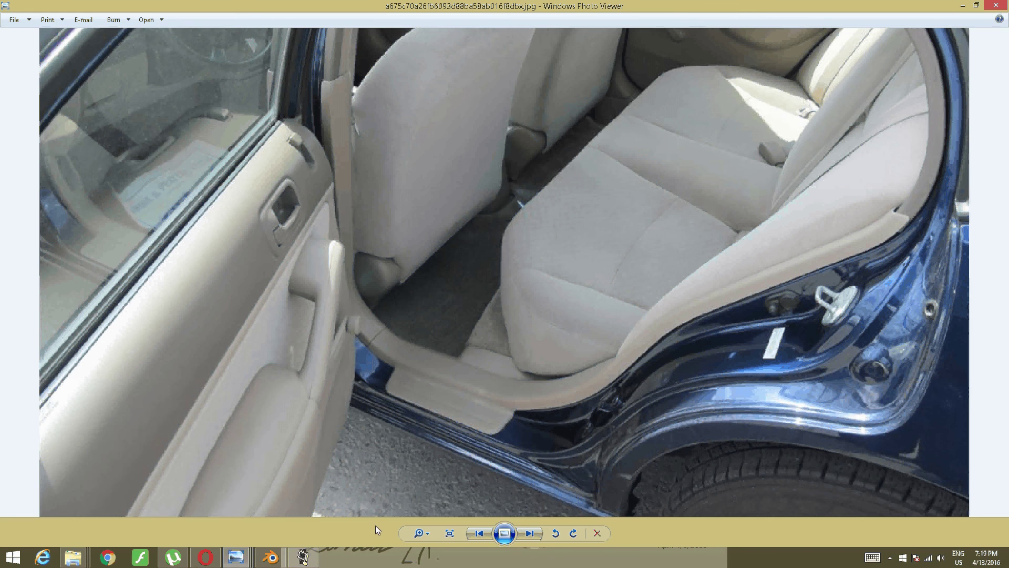
key(alt+Tab)
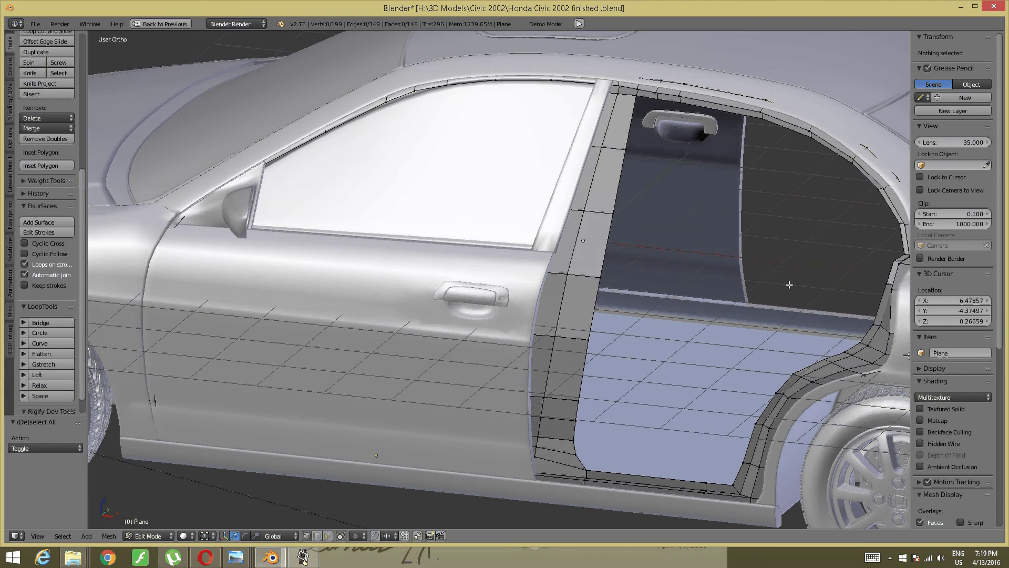
Step: Hide the front door object in Object Mode to expose its opening
middle_drag(789, 285, 775, 392)
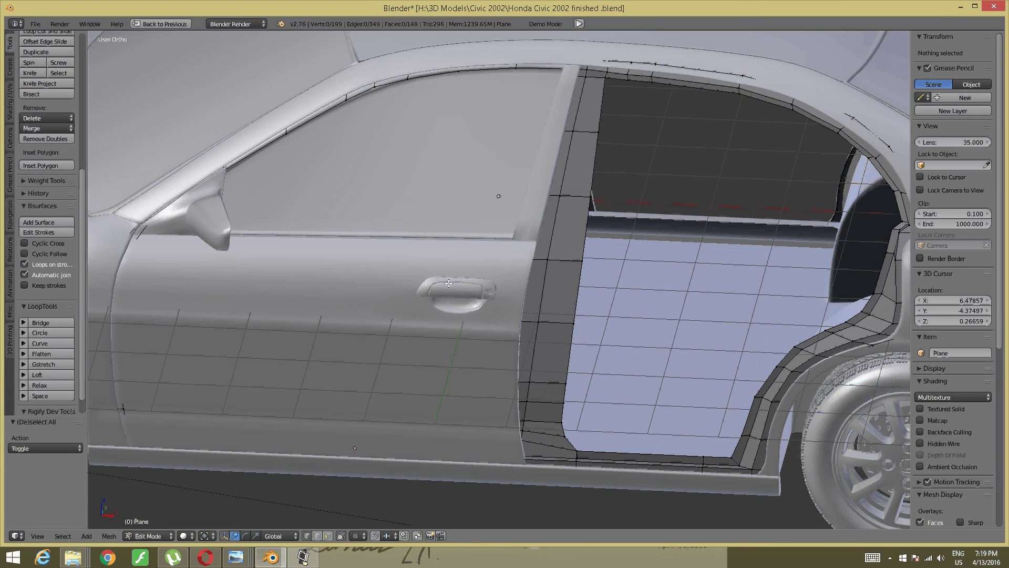
key(Tab)
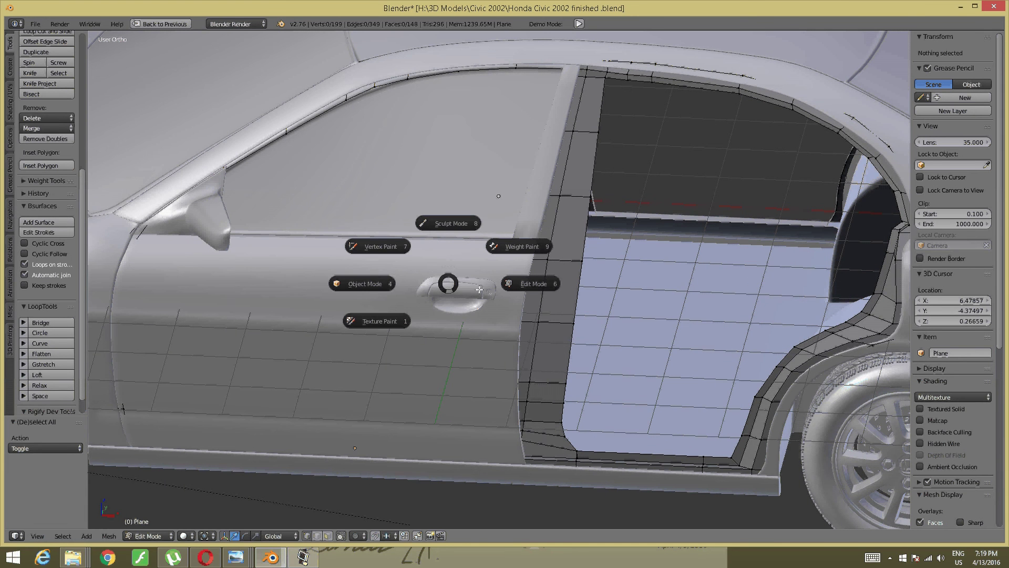
click(411, 280)
right_click(439, 281)
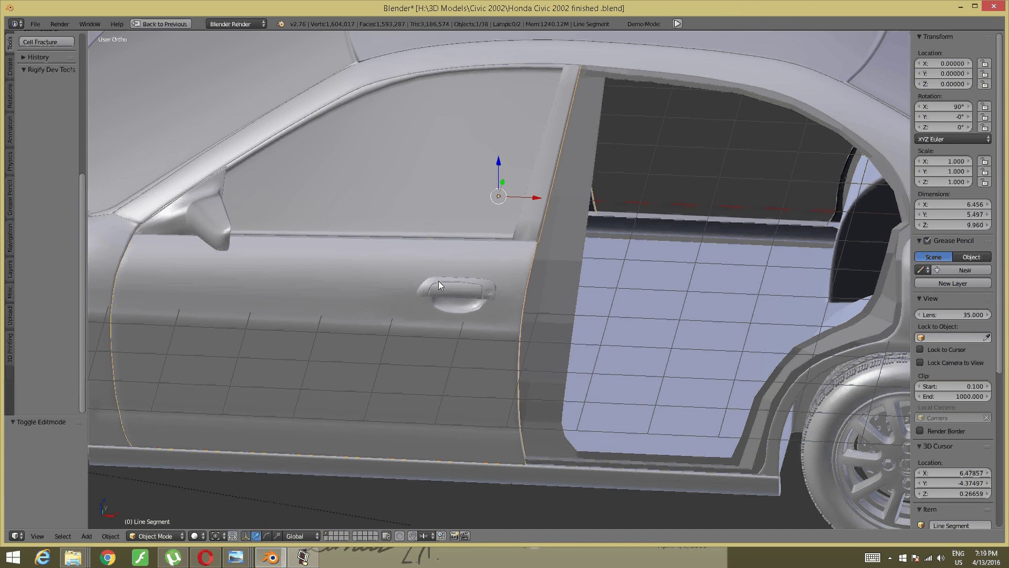
key(h)
middle_drag(525, 297, 483, 279)
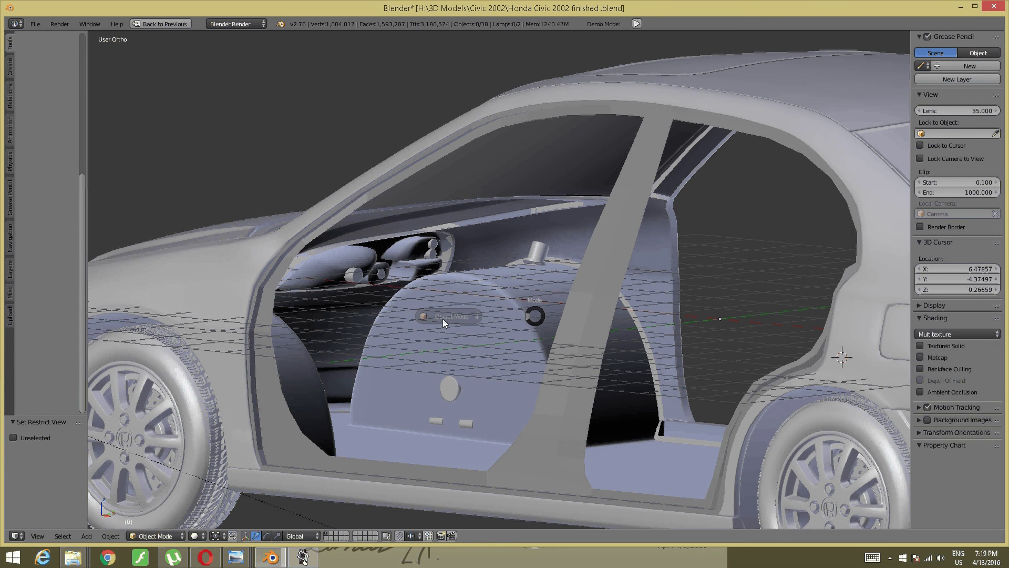
Step: Select the car body in Edit Mode and pick the rear door-opening edge loop
right_click(576, 346)
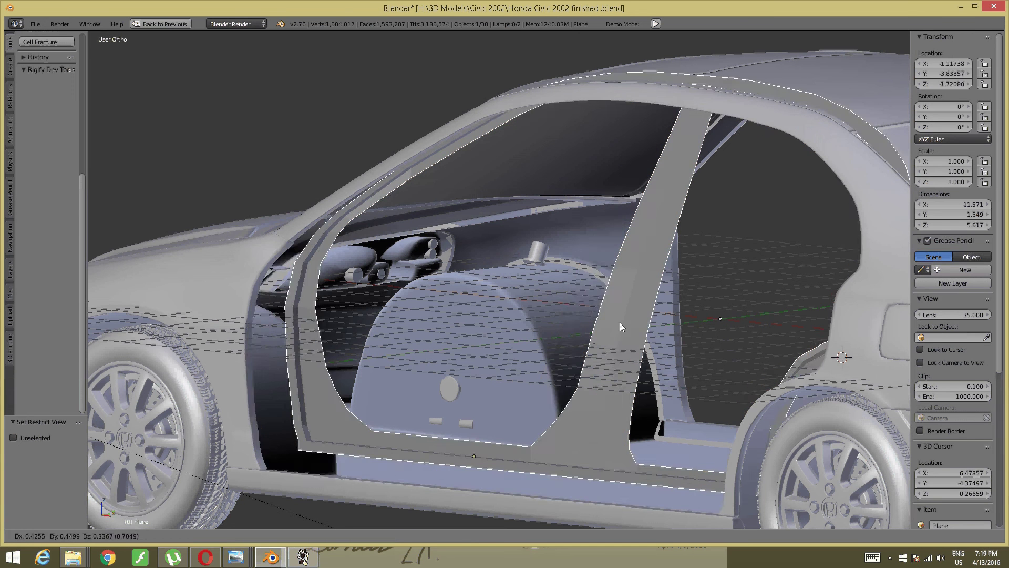
mouse_move(619, 321)
middle_down()
mouse_move(563, 323)
mouse_move(634, 367)
mouse_move(487, 367)
mouse_move(506, 379)
mouse_move(590, 380)
mouse_move(519, 389)
mouse_move(494, 417)
mouse_move(579, 411)
mouse_move(591, 370)
mouse_move(602, 378)
mouse_move(597, 424)
mouse_move(571, 364)
middle_up()
key(Tab)
click(610, 320)
alt+right_click(590, 380)
key(a)
key(ctrl+z)
Step: Zoom in and merge the two pillar-base vertices at centre, leaving 198 vertices
scroll(570, 364, up, 3)
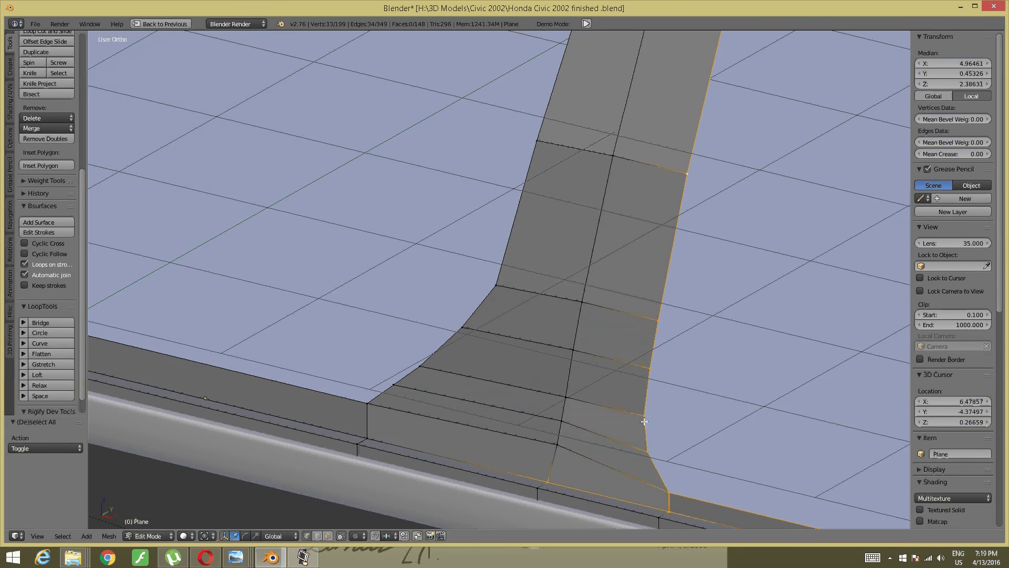
scroll(504, 357, up, 3)
scroll(443, 345, up, 3)
key(a)
scroll(413, 352, up, 2)
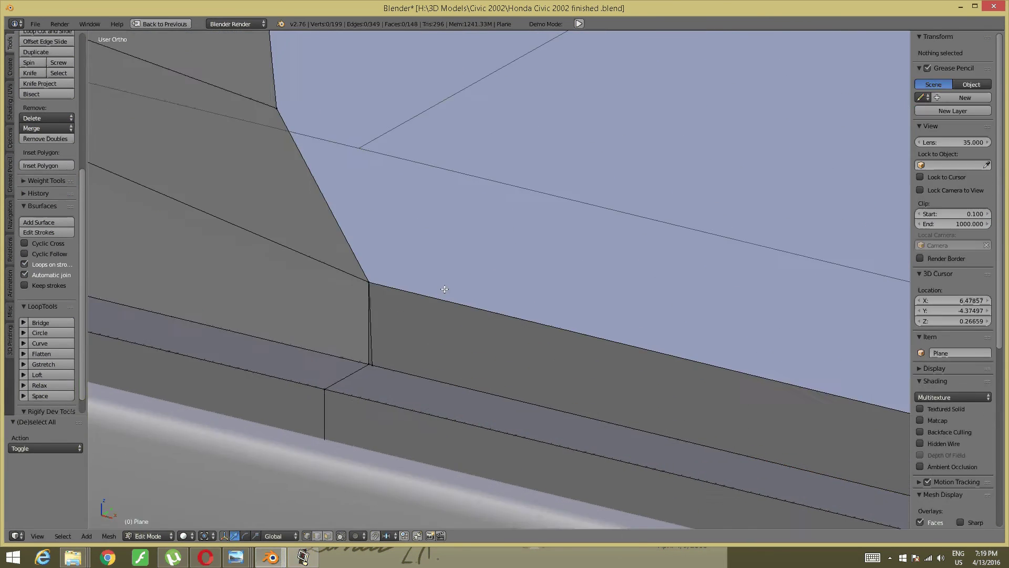
scroll(426, 311, up, 2)
scroll(388, 363, up, 2)
click(342, 377)
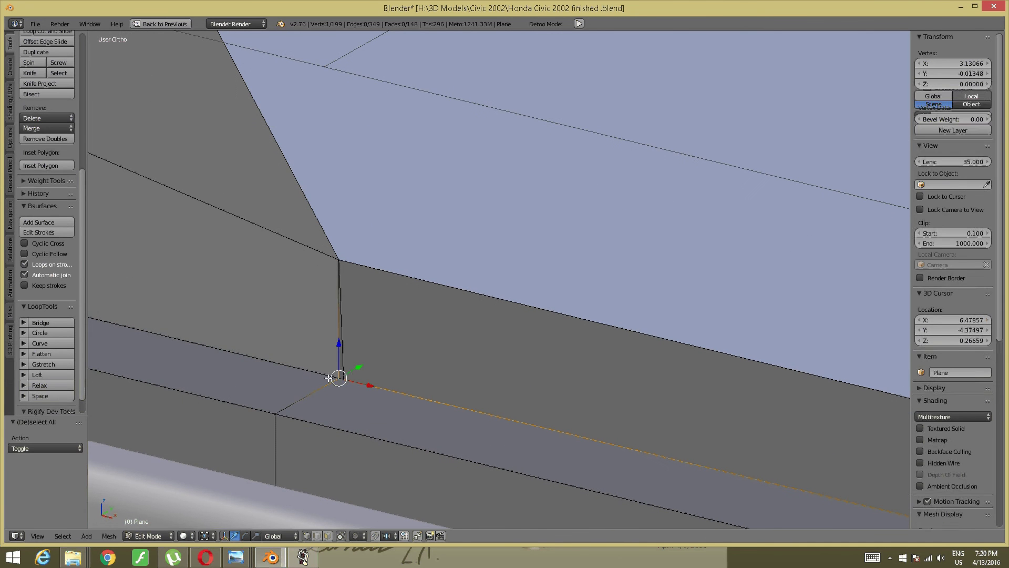
shift+click(346, 375)
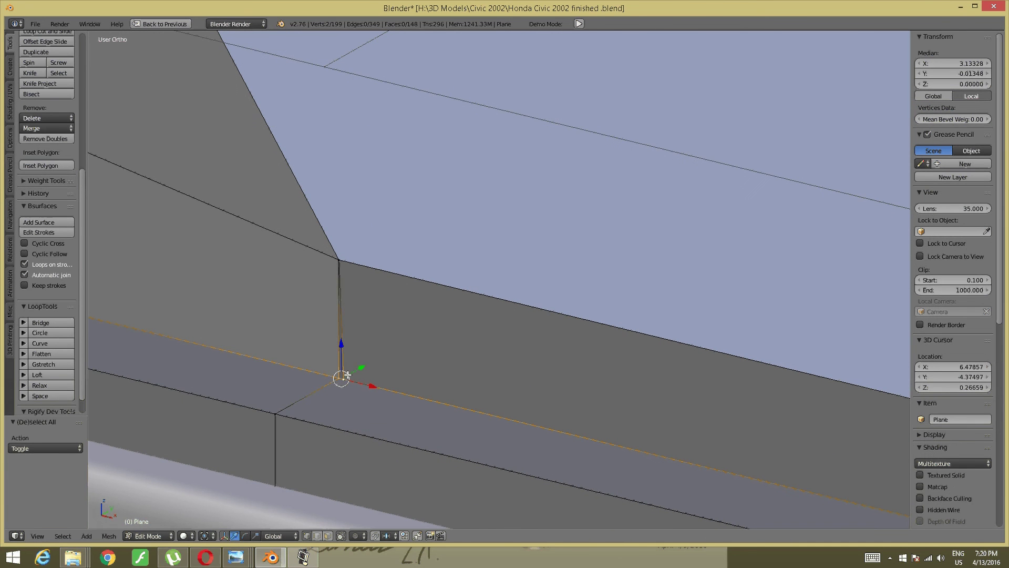
key(alt+m)
click(344, 378)
key(a)
Step: Select the pillar's upper corner vertex, then the rear door opening's boundary loop
scroll(354, 282, down, 2)
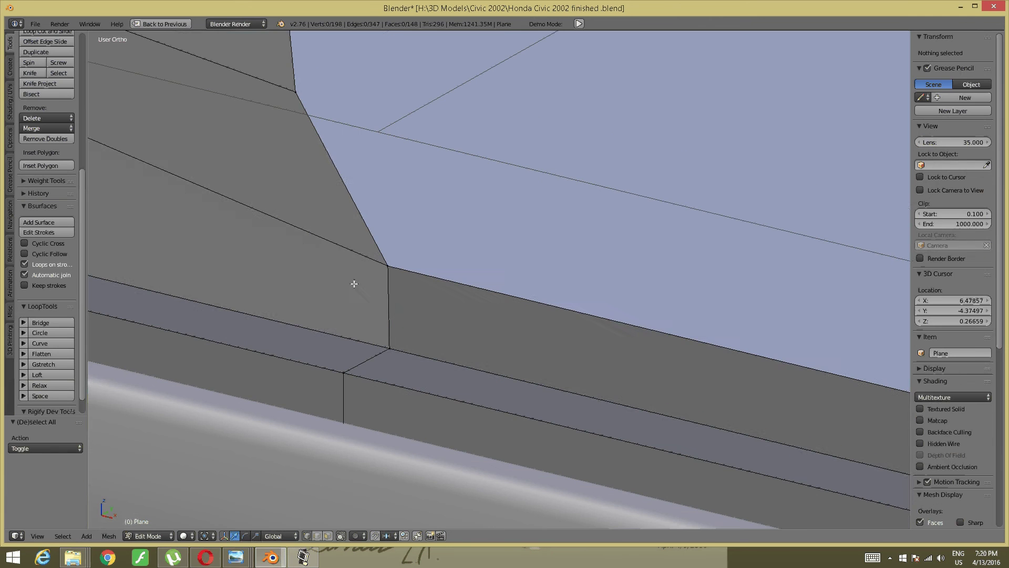
right_click(387, 267)
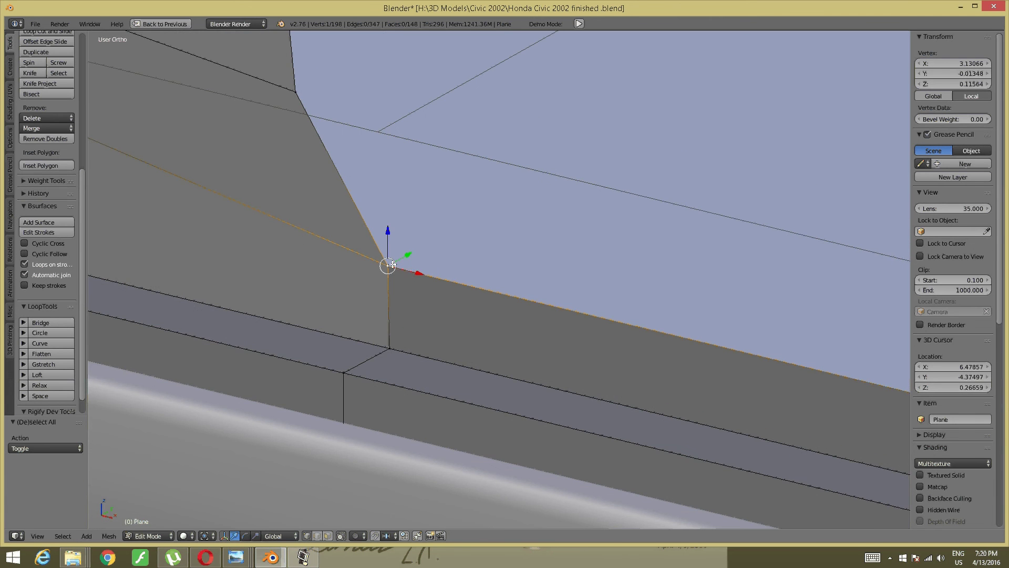
shift+scroll(387, 258, up, 3)
scroll(388, 258, down, 5)
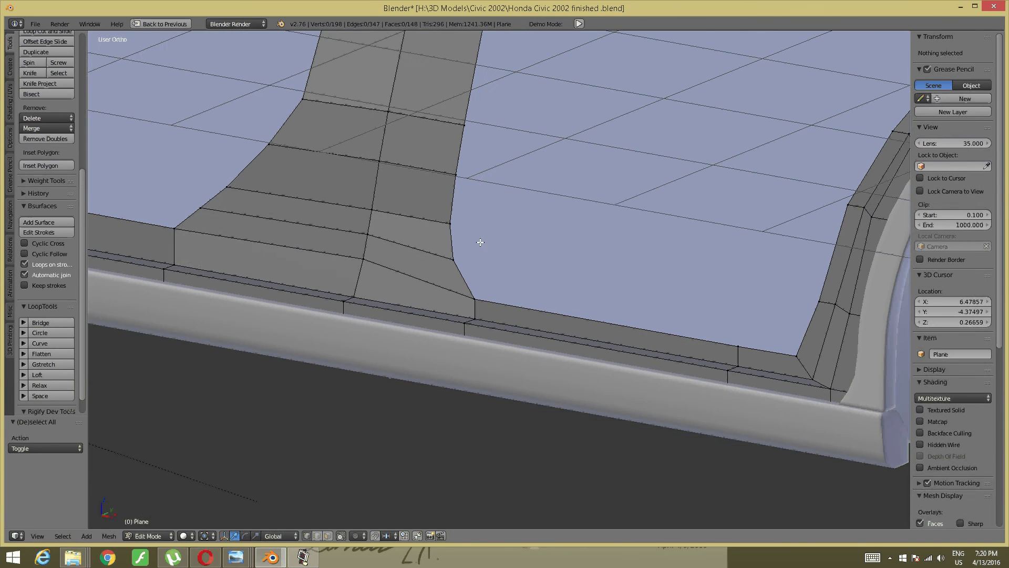
alt+right_click(500, 286)
mouse_move(518, 252)
middle_down()
mouse_move(613, 227)
mouse_move(633, 399)
middle_up()
scroll(632, 399, down, 4)
Step: Select both the rear and front door-opening edge loops in edge mode
shift+middle_drag(633, 346, 762, 361)
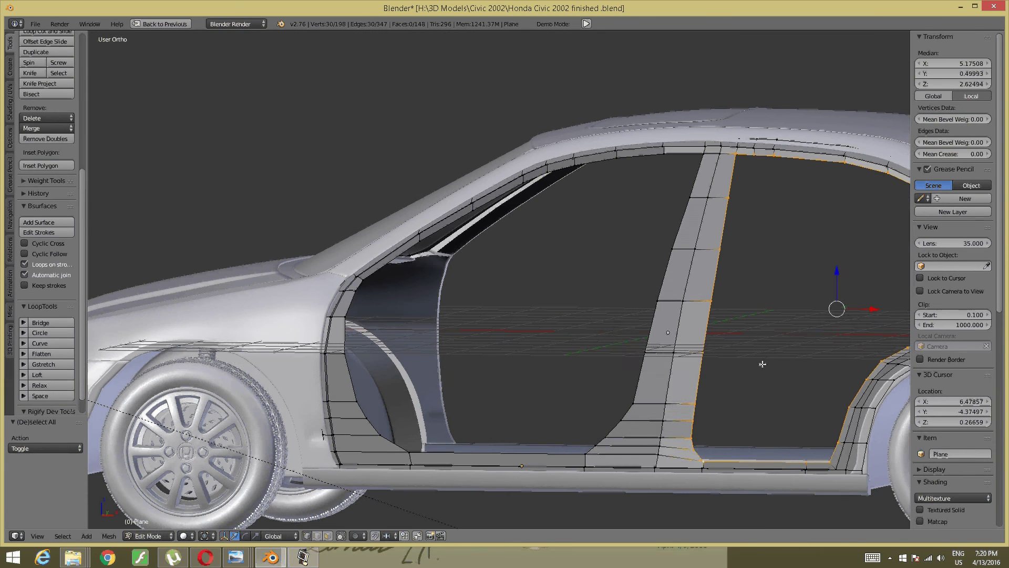
key(a)
key(ctrl+Tab)
click(638, 347)
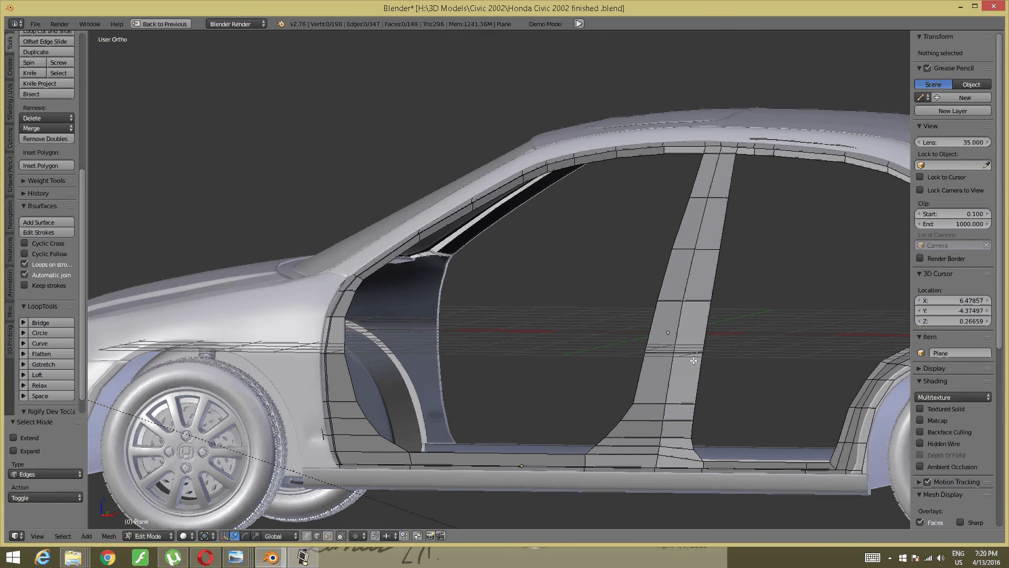
alt+right_click(699, 400)
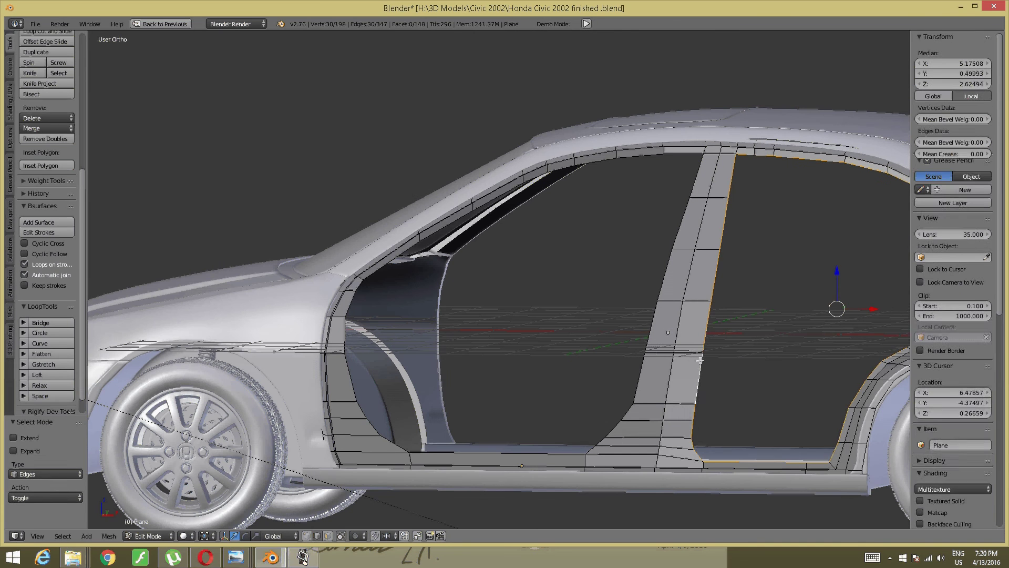
alt+shift+right_click(594, 423)
Step: Compare the side view with the rear door interior reference photo, then return to Blender
scroll(519, 314, down, 4)
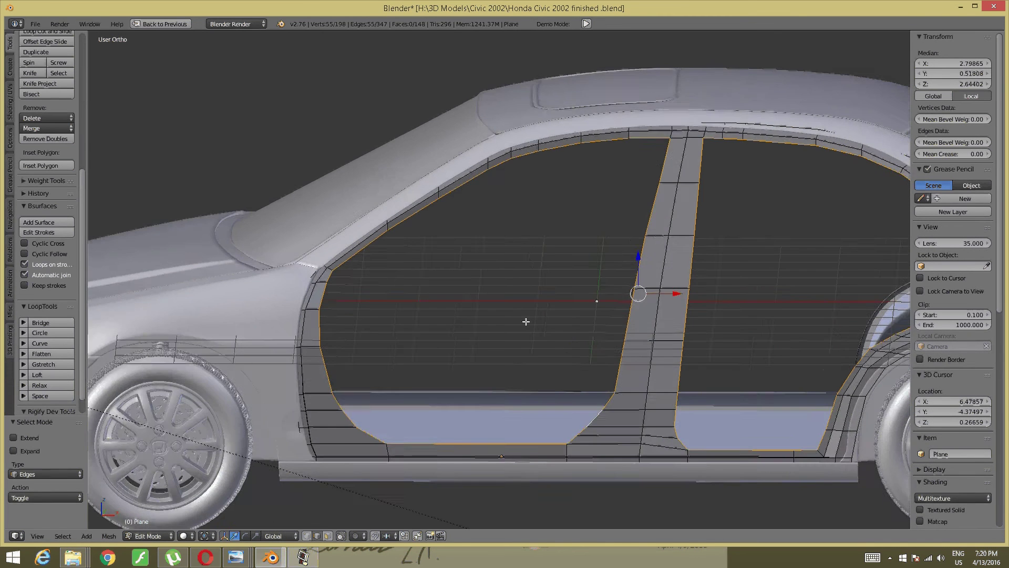
mouse_move(525, 320)
middle_down()
mouse_move(518, 202)
mouse_move(494, 321)
middle_up()
scroll(526, 306, up, 1)
scroll(526, 328, up, 3)
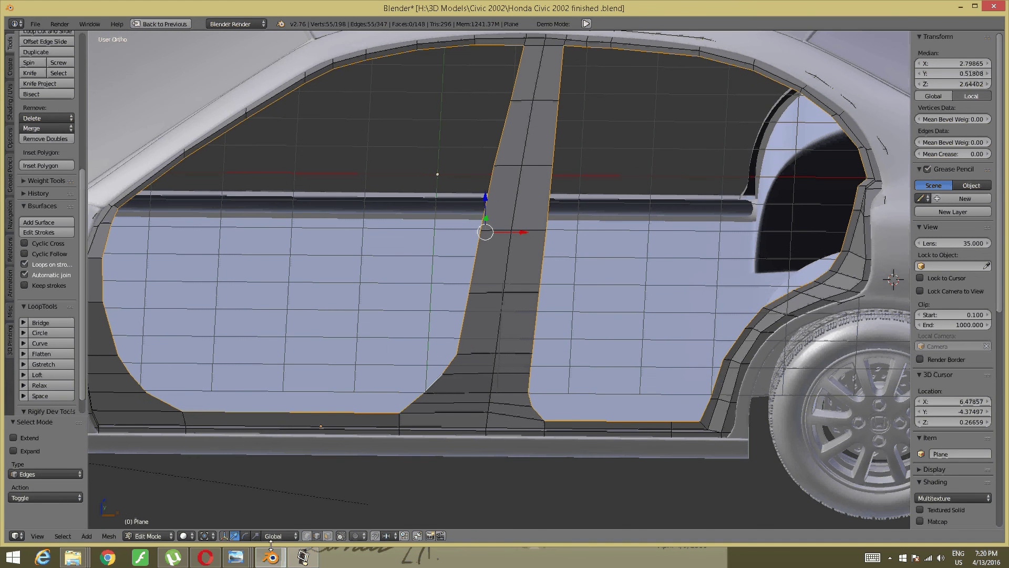
mouse_move(235, 557)
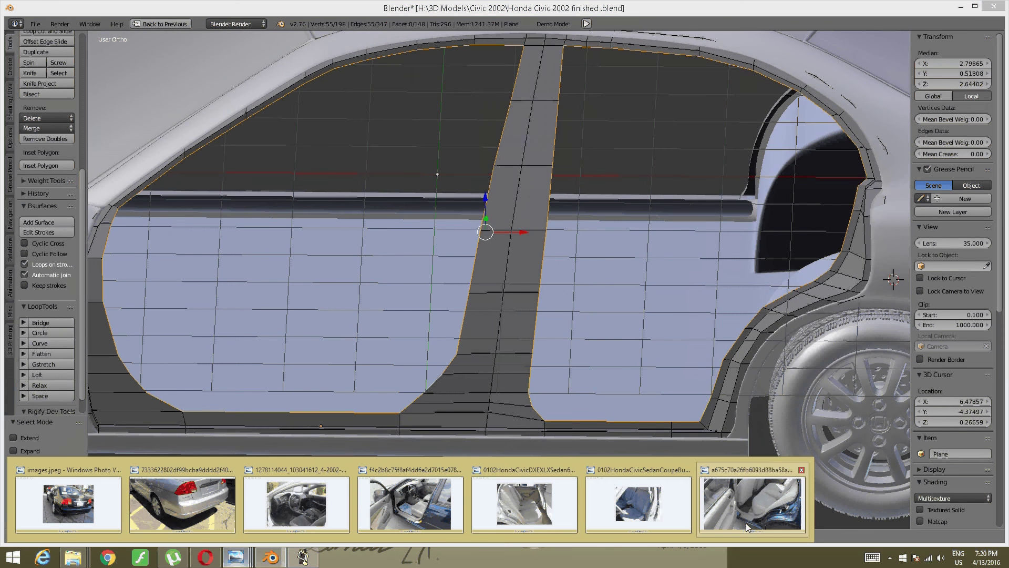
click(748, 521)
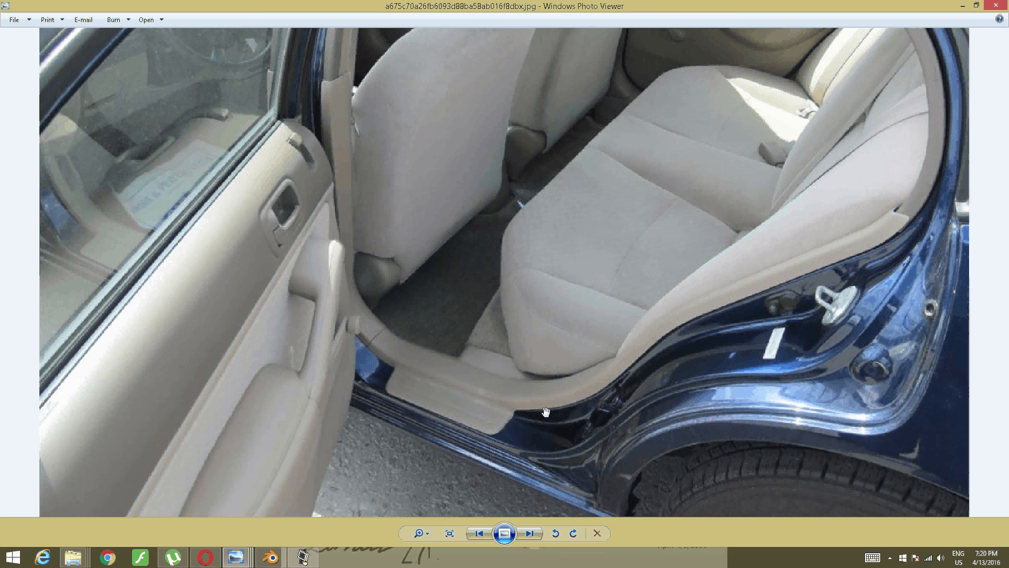
click(272, 557)
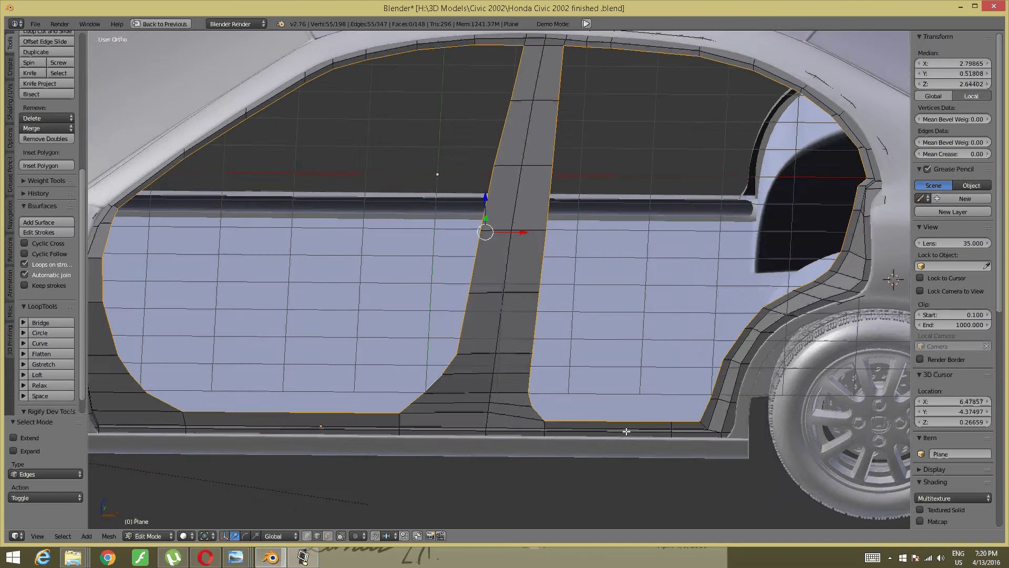
scroll(654, 394, up, 2)
scroll(654, 393, up, 2)
Step: In vertex mode, select the rear door corner vertices and move one left and up in front view
scroll(653, 393, up, 2)
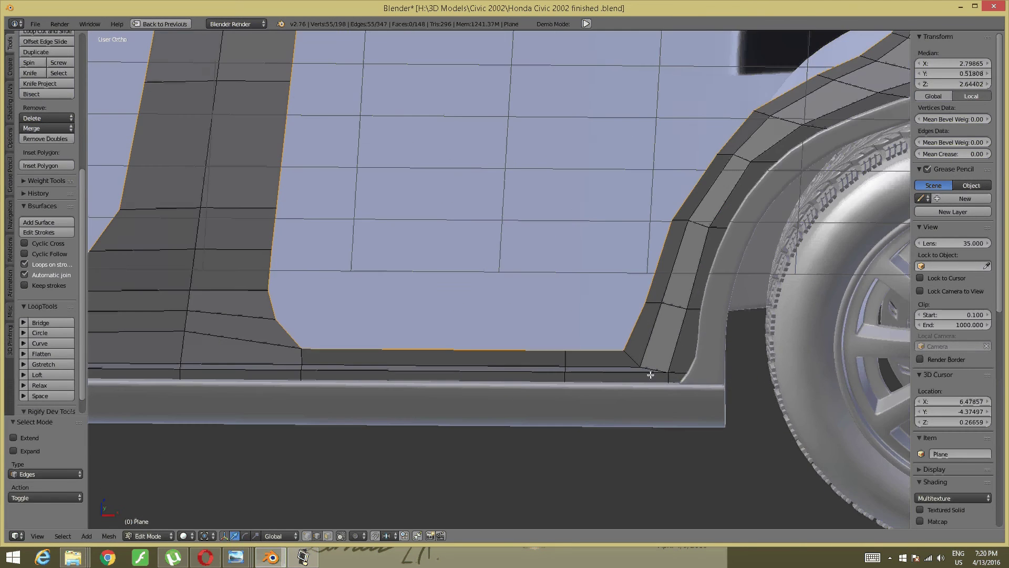
scroll(652, 389, up, 2)
key(a)
key(ctrl+Tab)
click(647, 370)
right_click(702, 405)
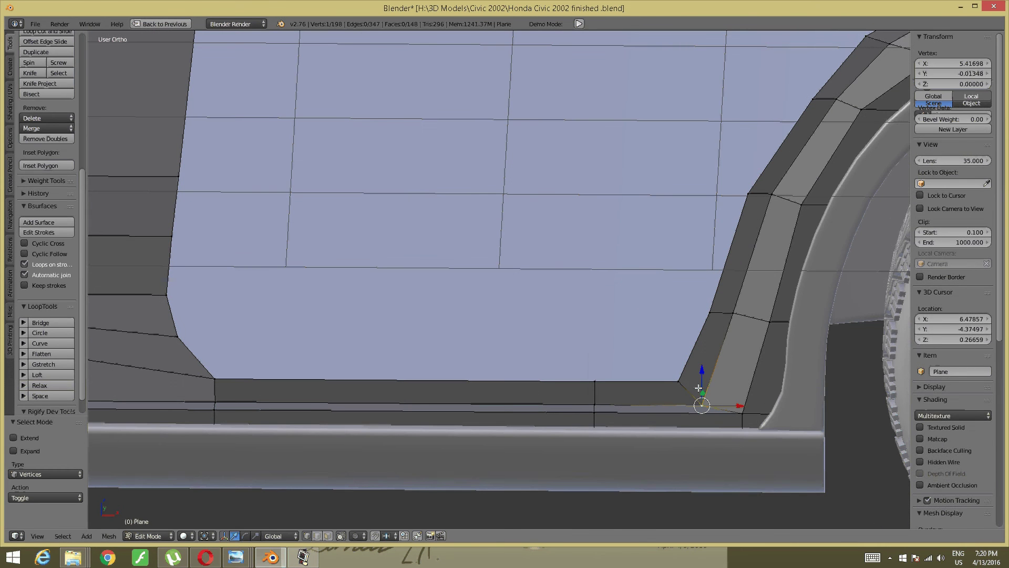
right_click(678, 381)
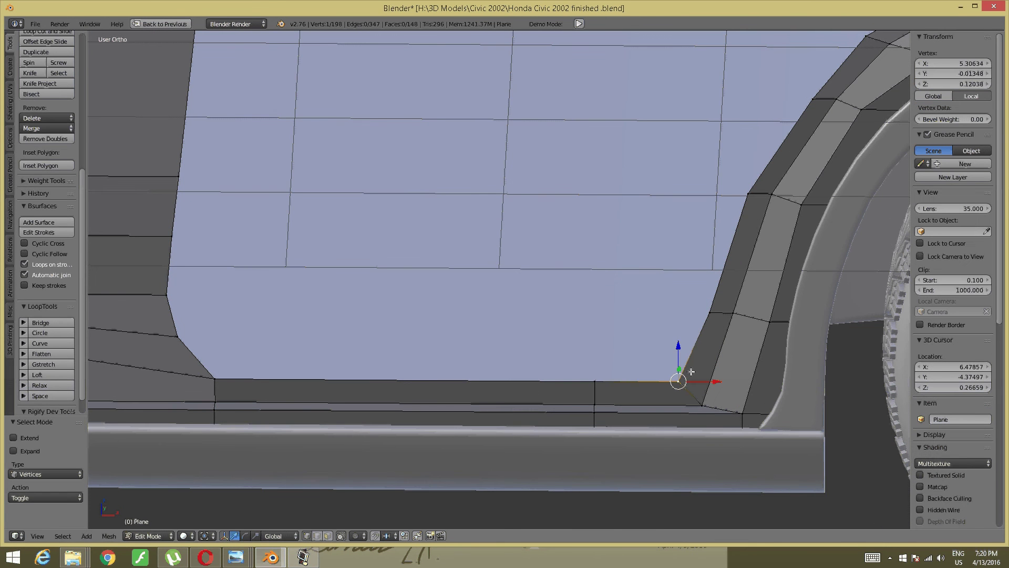
key(KP_1)
scroll(646, 316, down, 2)
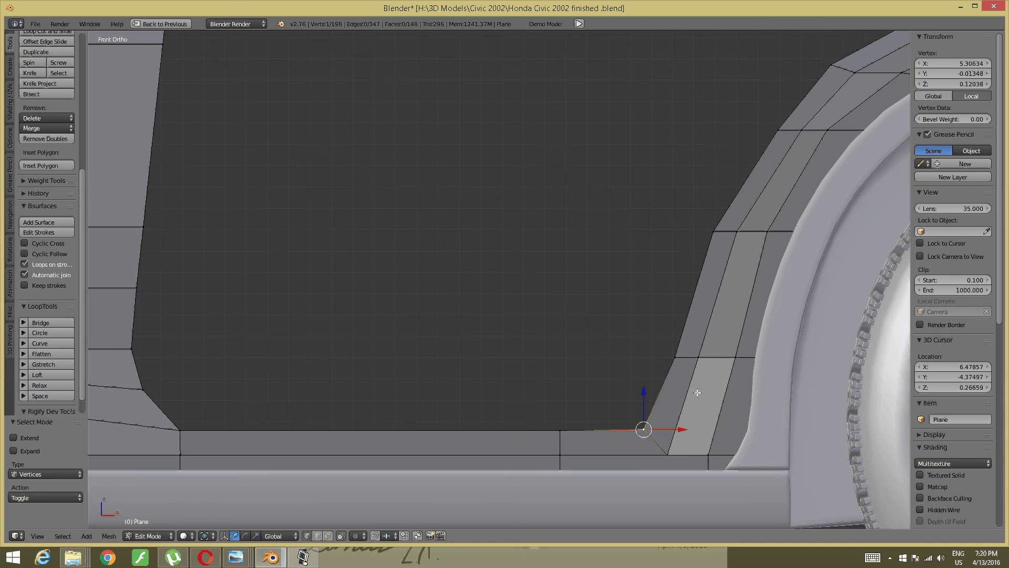
key(g)
click(668, 428)
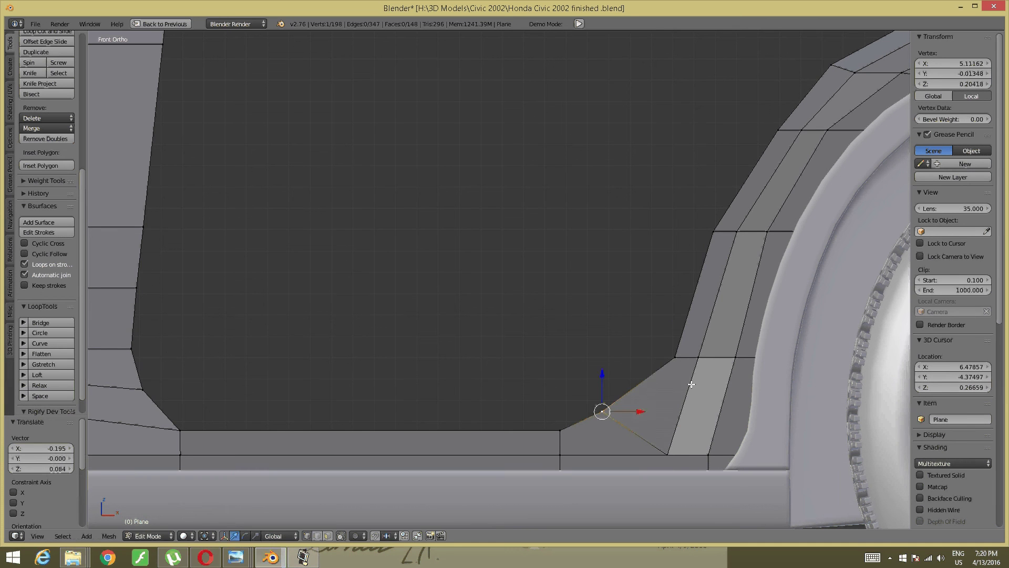
Step: Slide the slanted-edge vertex and a lower corner vertex along X
right_click(677, 358)
key(g)
key(x)
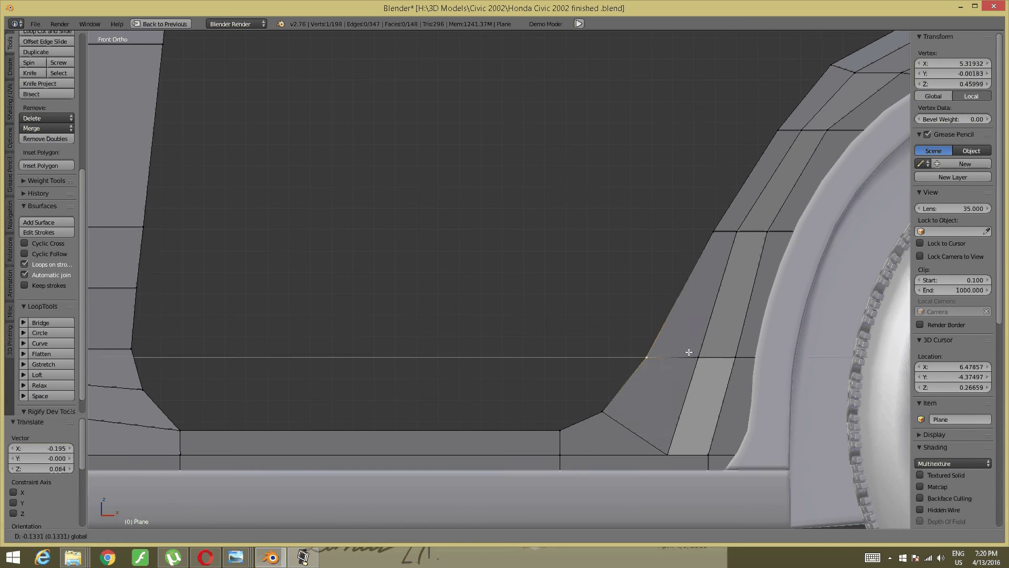
click(688, 351)
shift+scroll(699, 332, up, 2)
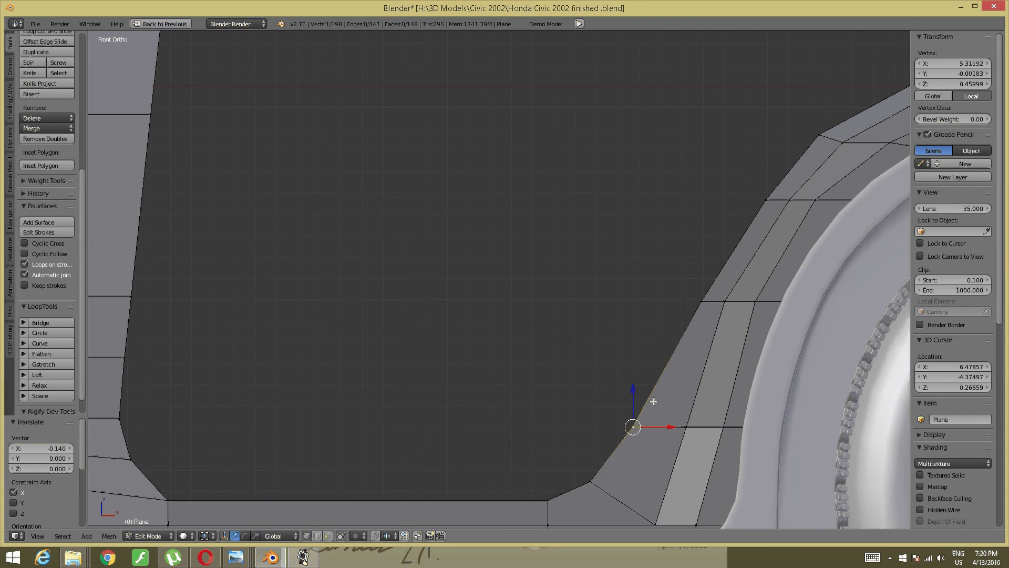
shift+scroll(653, 401, down, 2)
right_click(558, 445)
key(g)
key(x)
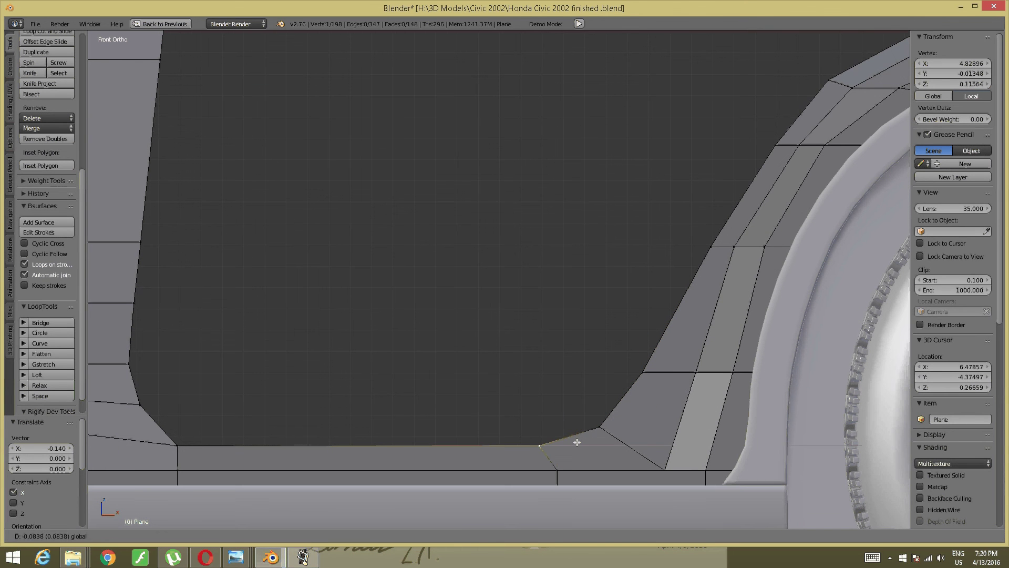
click(577, 442)
Step: Slide the upper-right corner vertex and another slanted-edge vertex along X
right_click(601, 425)
key(g)
key(x)
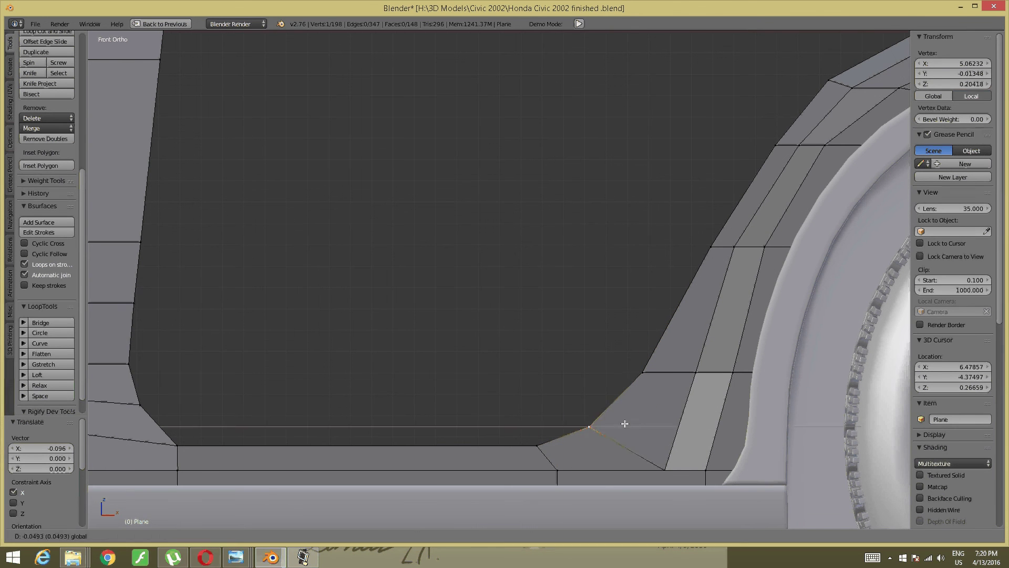
click(624, 423)
right_click(642, 372)
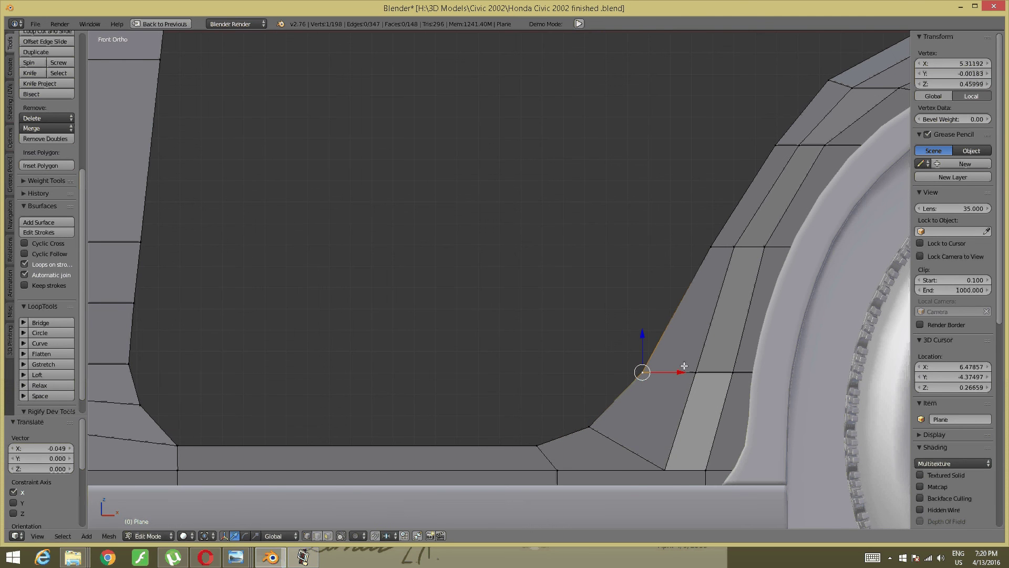
click(684, 366)
key(g)
key(x)
scroll(675, 371, down, 5)
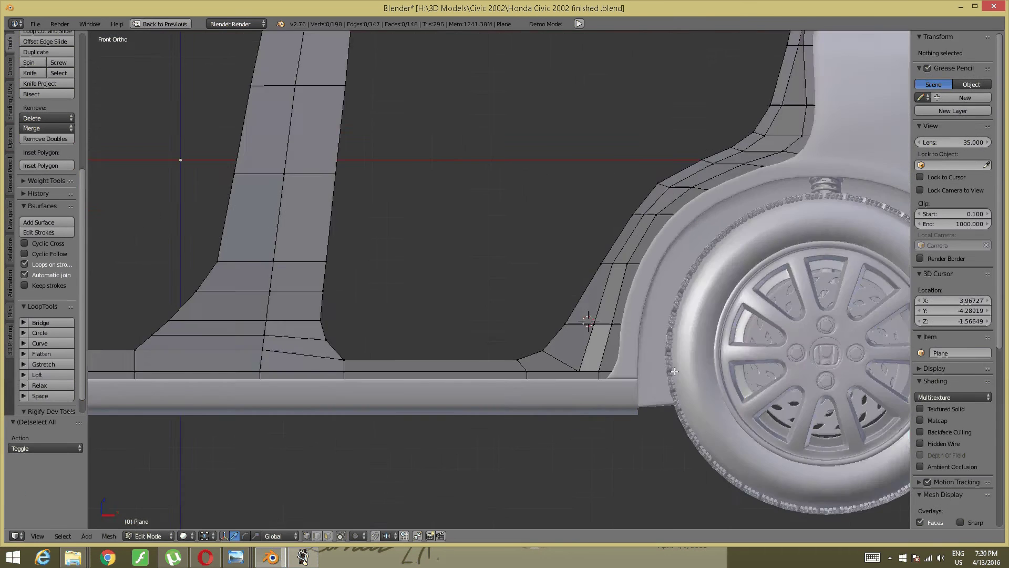
scroll(675, 371, down, 2)
Step: Finish placing the last corner vertex, clear the selection and view the sill at an angle
click(675, 371)
key(a)
middle_drag(605, 420, 593, 363)
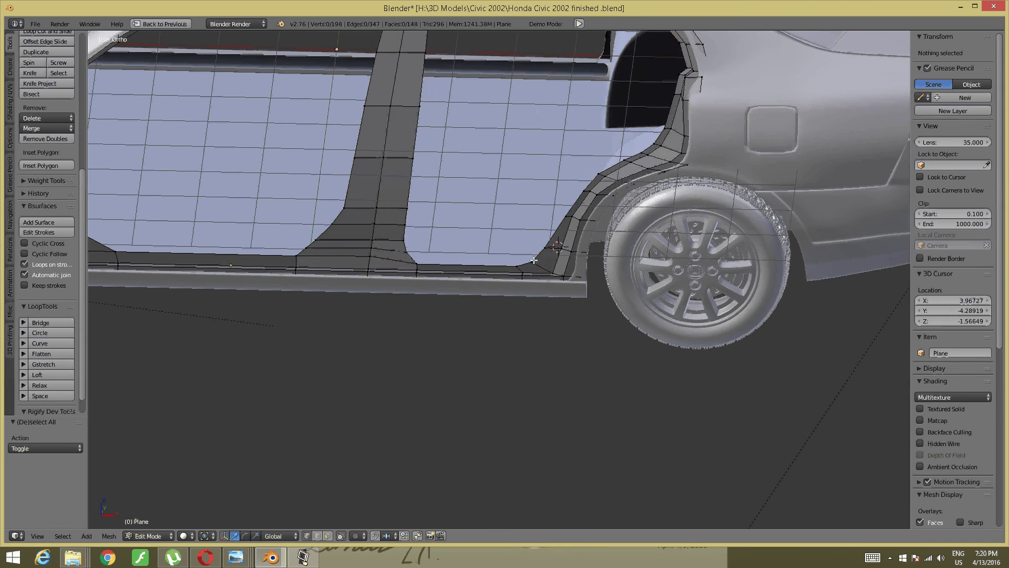
shift+middle_drag(415, 261, 427, 267)
Step: Select the edge loops around both the rear and front door openings
key(ctrl+Tab)
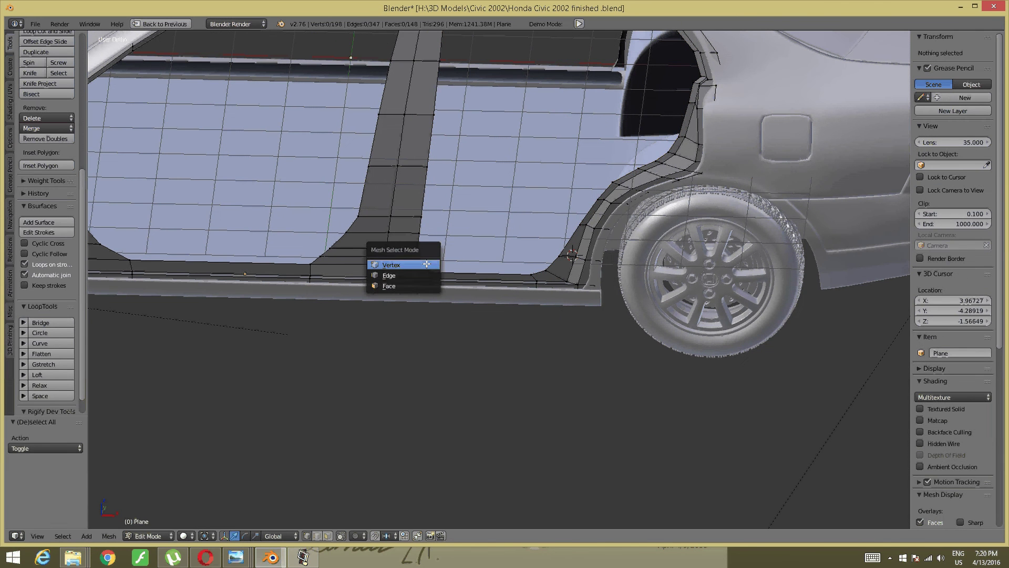
click(430, 274)
alt+right_click(451, 273)
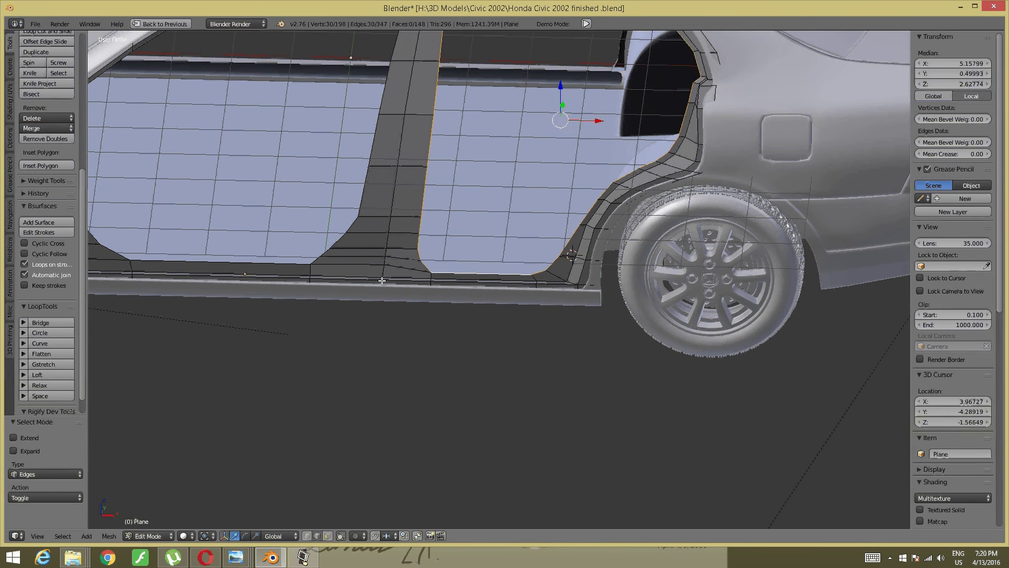
mouse_move(463, 349)
shift+middle_down()
mouse_move(502, 414)
mouse_move(527, 366)
mouse_move(487, 377)
mouse_move(475, 401)
shift+middle_up()
alt+shift+right_click(474, 410)
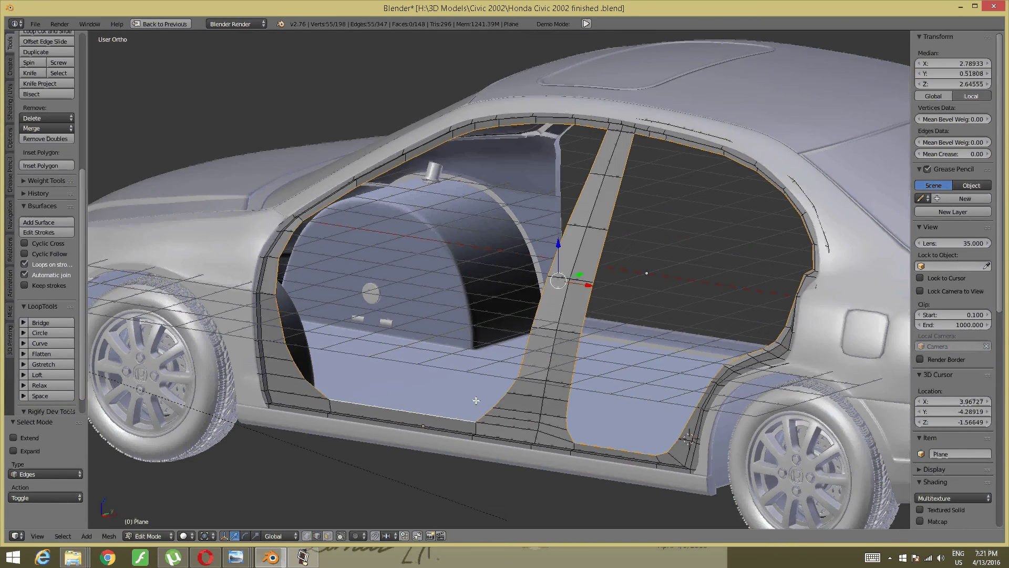
mouse_move(235, 557)
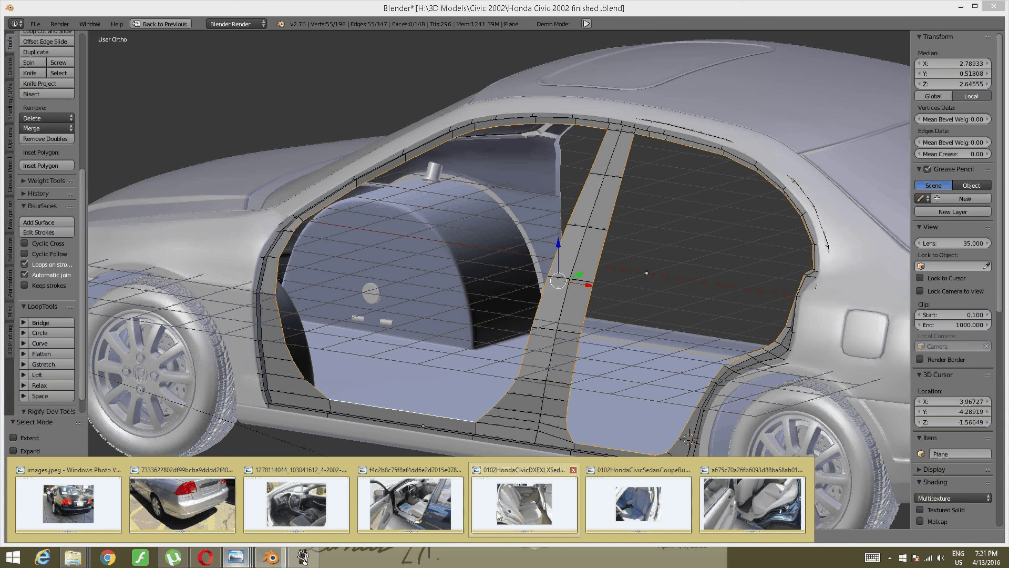
Step: Study the front-door interior reference photo, then return to Blender
click(448, 499)
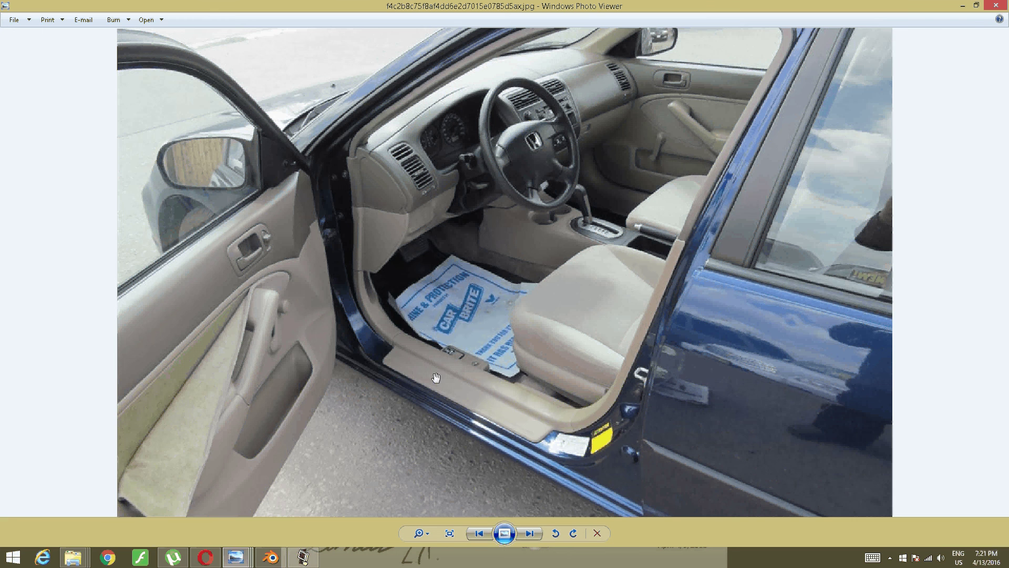
mouse_move(526, 243)
mouse_down()
mouse_move(563, 309)
mouse_move(561, 341)
mouse_up()
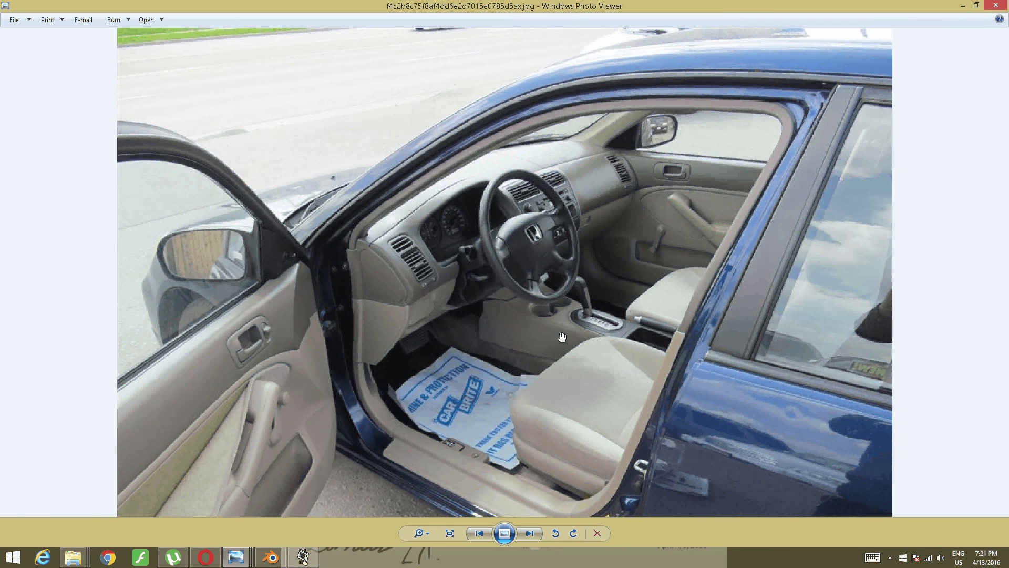
drag(561, 414, 523, 338)
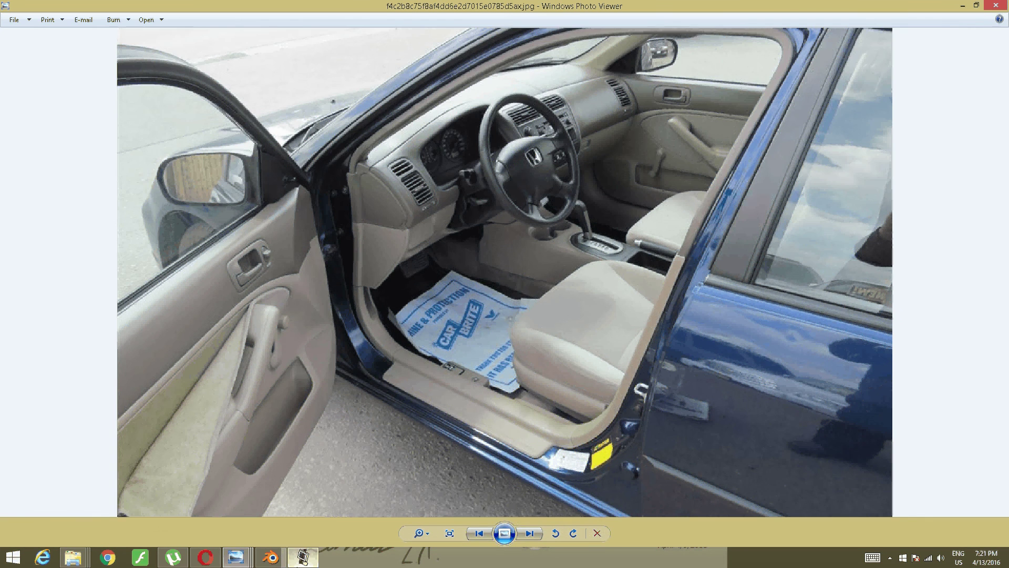
key(alt+Tab)
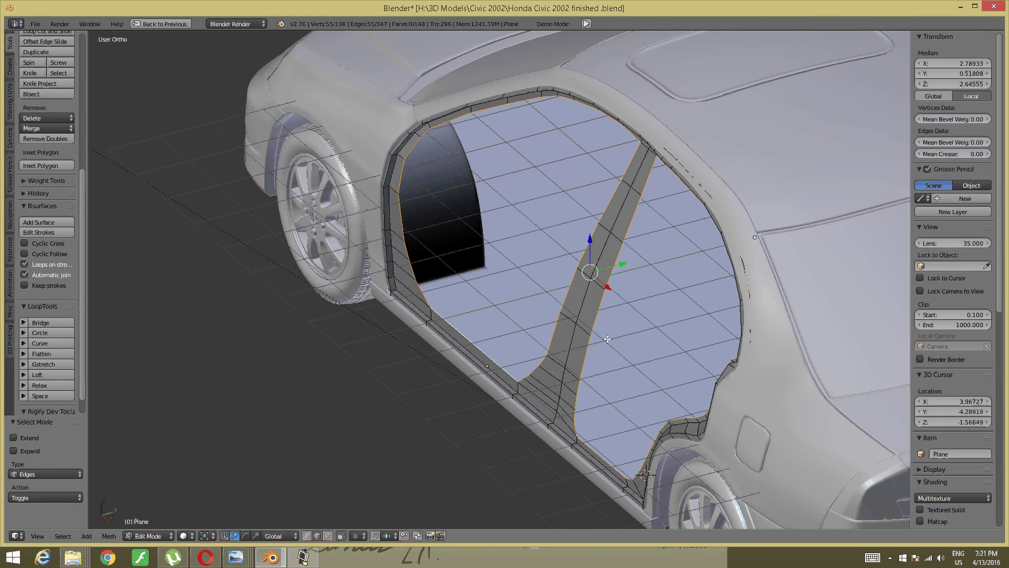
Step: Extrude the door-opening edges 0.153 inward along Y and inspect the pillar and sill
key(e)
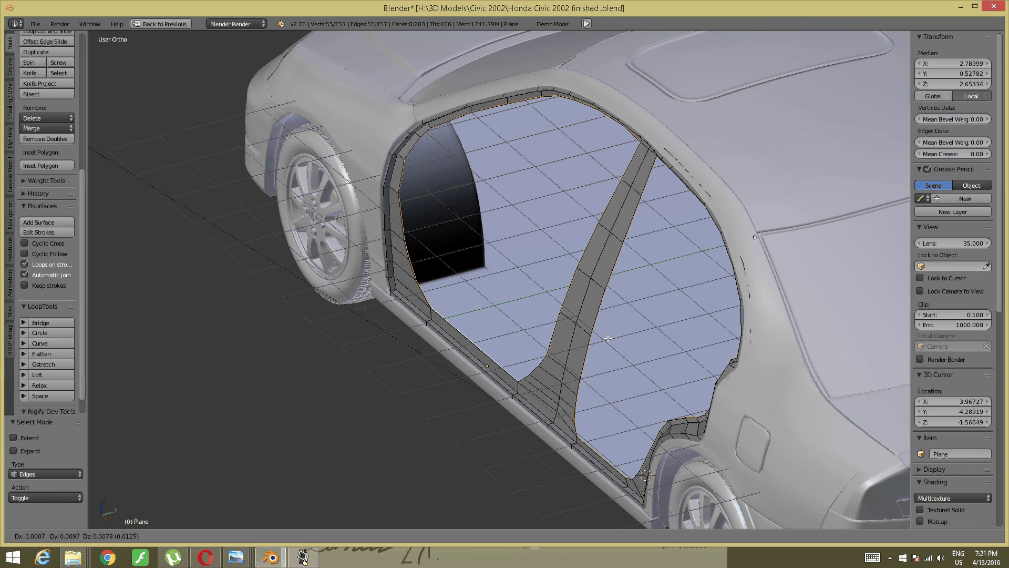
key(y)
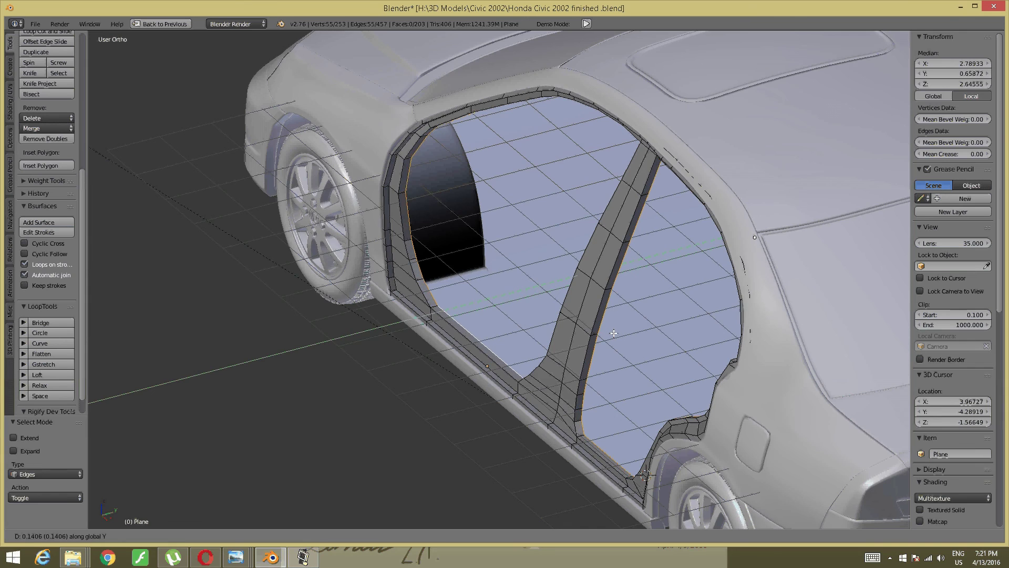
click(614, 333)
mouse_move(614, 332)
middle_down()
mouse_move(556, 334)
mouse_move(604, 368)
middle_up()
scroll(556, 334, up, 3)
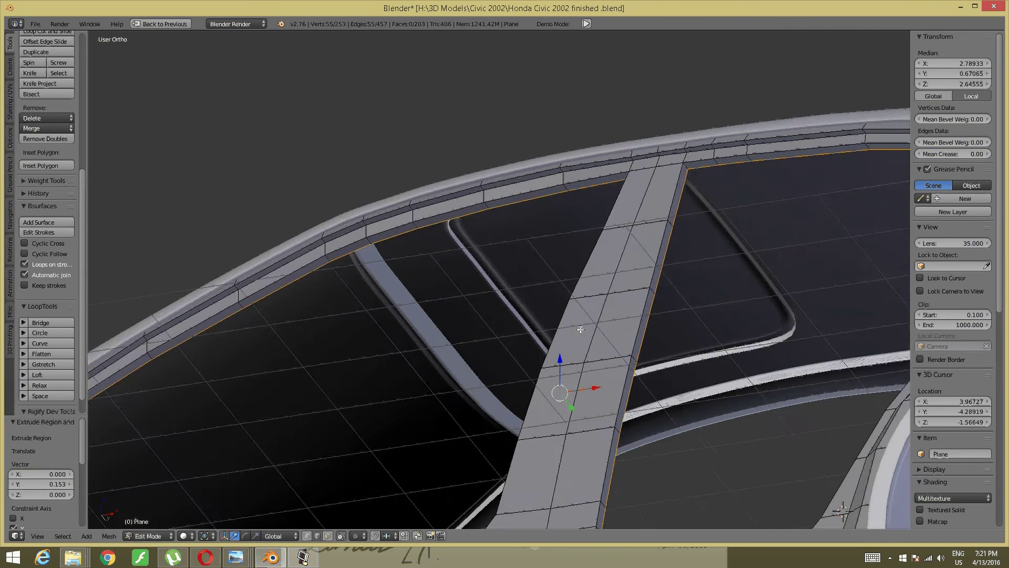
scroll(630, 391, down, 4)
scroll(631, 391, up, 2)
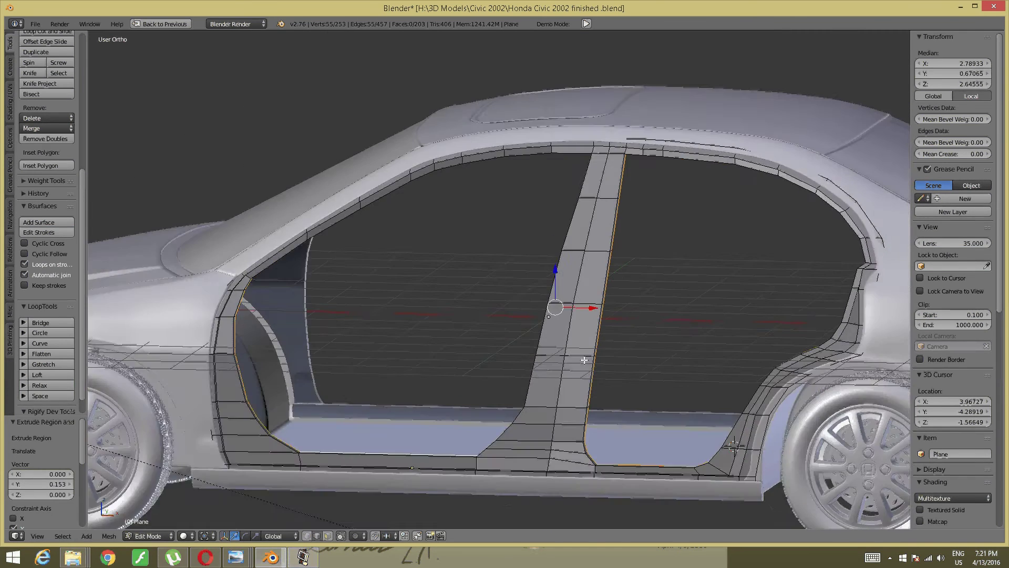
scroll(516, 379, up, 3)
scroll(541, 412, up, 2)
scroll(499, 274, up, 2)
mouse_move(499, 273)
middle_down()
mouse_move(462, 297)
mouse_move(550, 307)
mouse_move(615, 298)
mouse_move(619, 314)
middle_up()
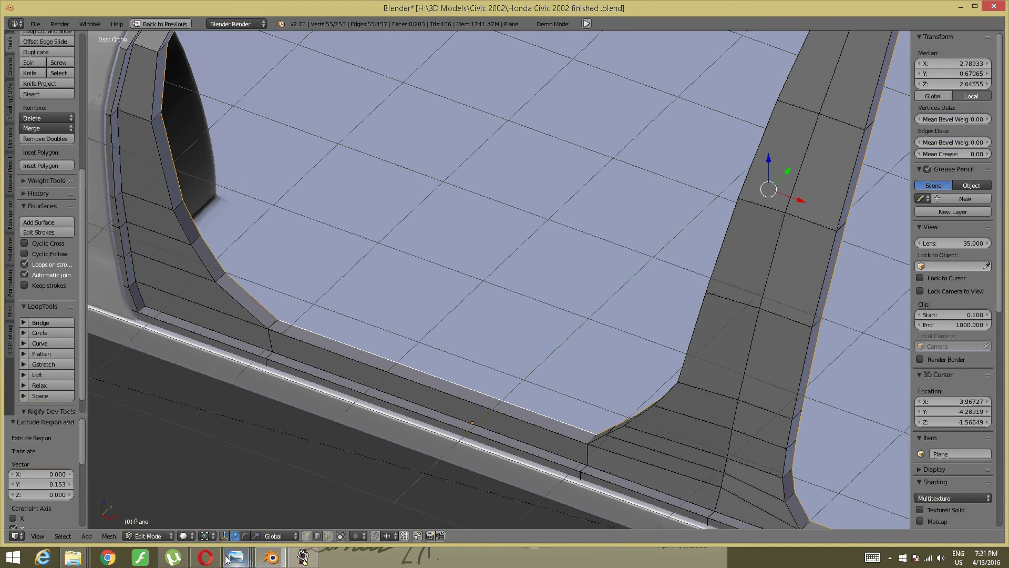
Step: Zoom around the front-door interior reference photo to study the sill
mouse_move(235, 558)
click(408, 498)
scroll(425, 398, up, 2)
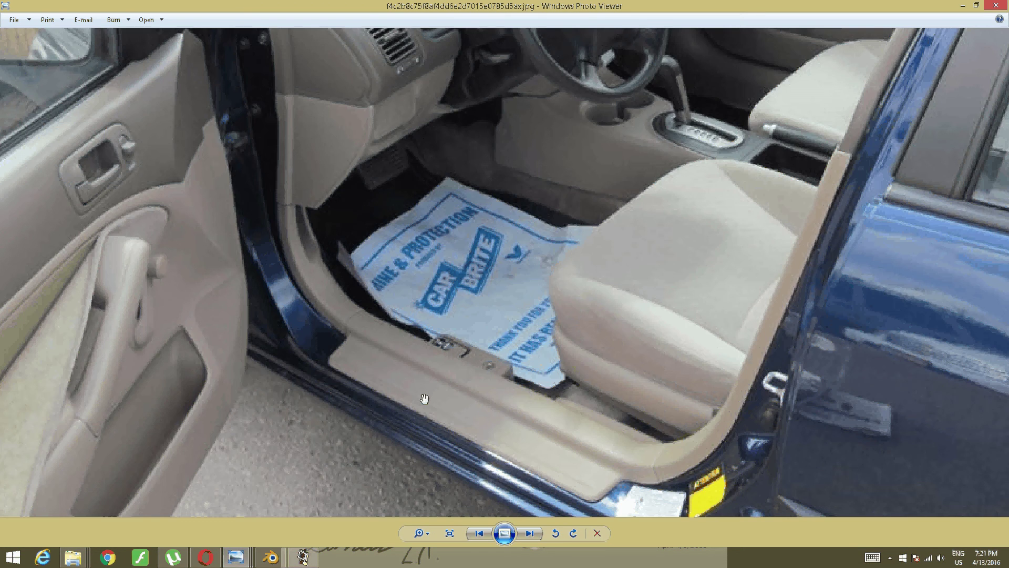
scroll(424, 398, down, 2)
scroll(373, 399, up, 2)
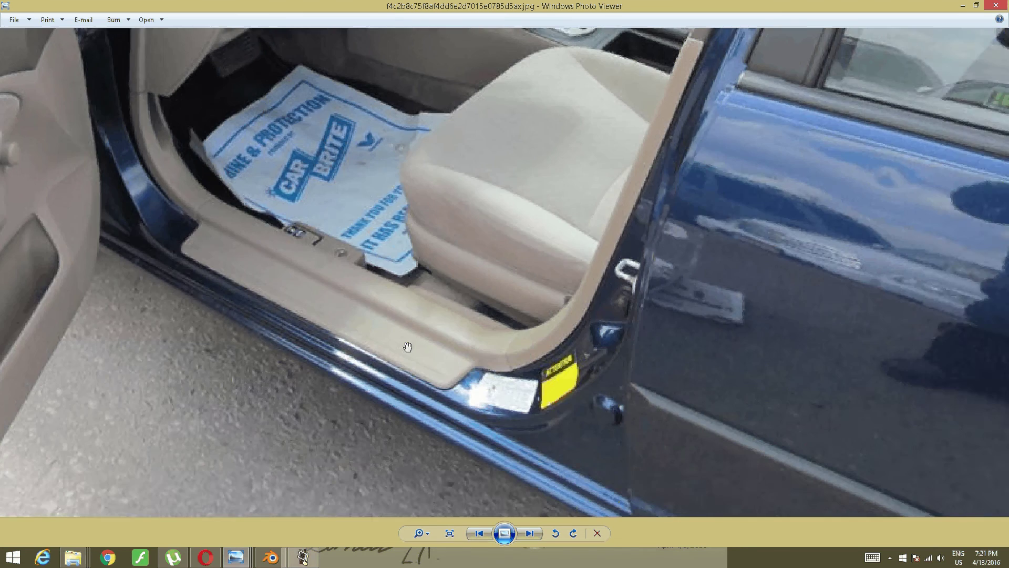
scroll(407, 345, down, 2)
scroll(588, 420, up, 1)
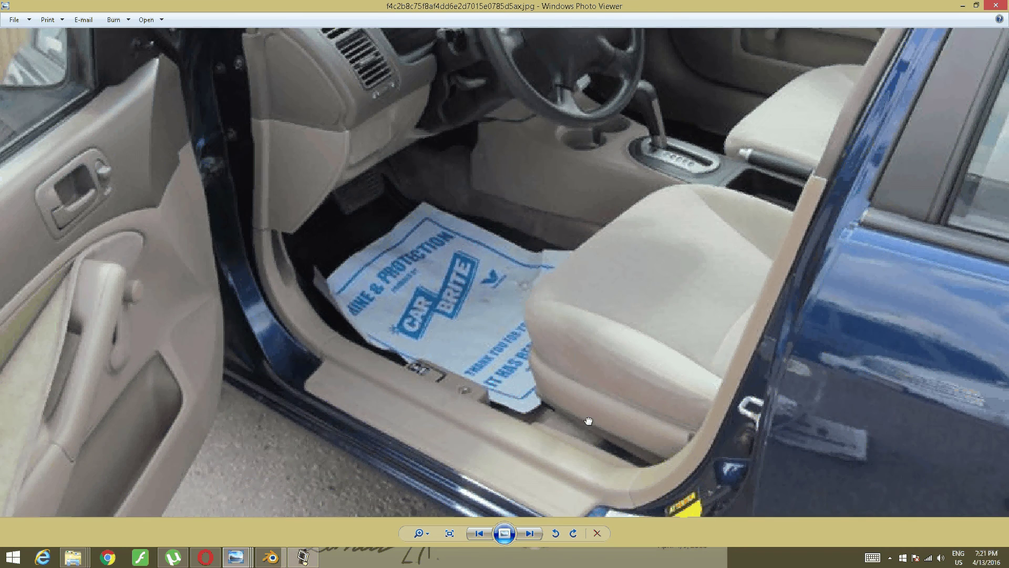
scroll(588, 421, down, 1)
scroll(361, 362, up, 1)
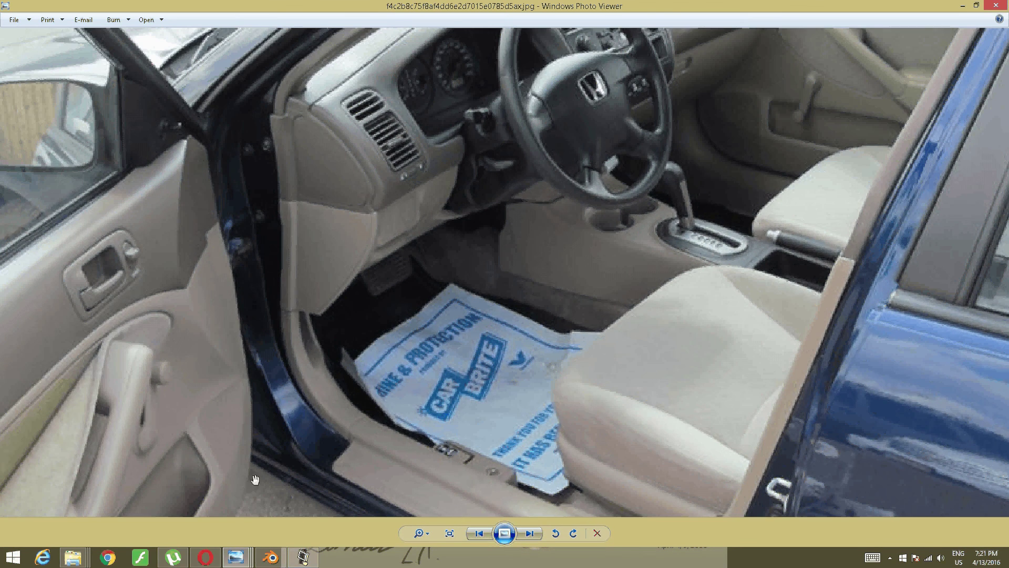
Step: Back in Blender, try moving a sill edge along Y, then undo it
click(270, 558)
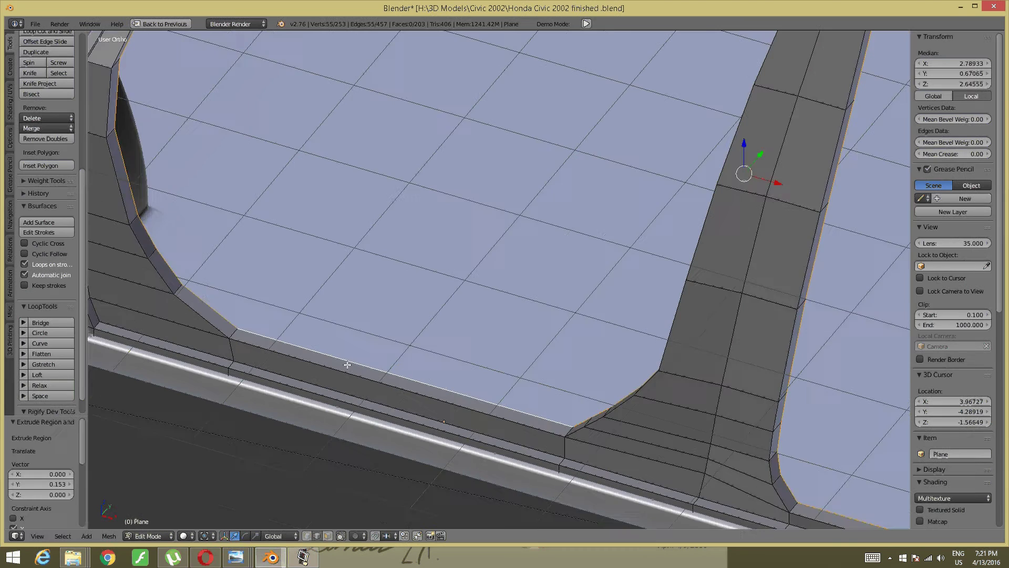
scroll(386, 372, up, 1)
scroll(386, 372, up, 1)
key(a)
right_click(392, 402)
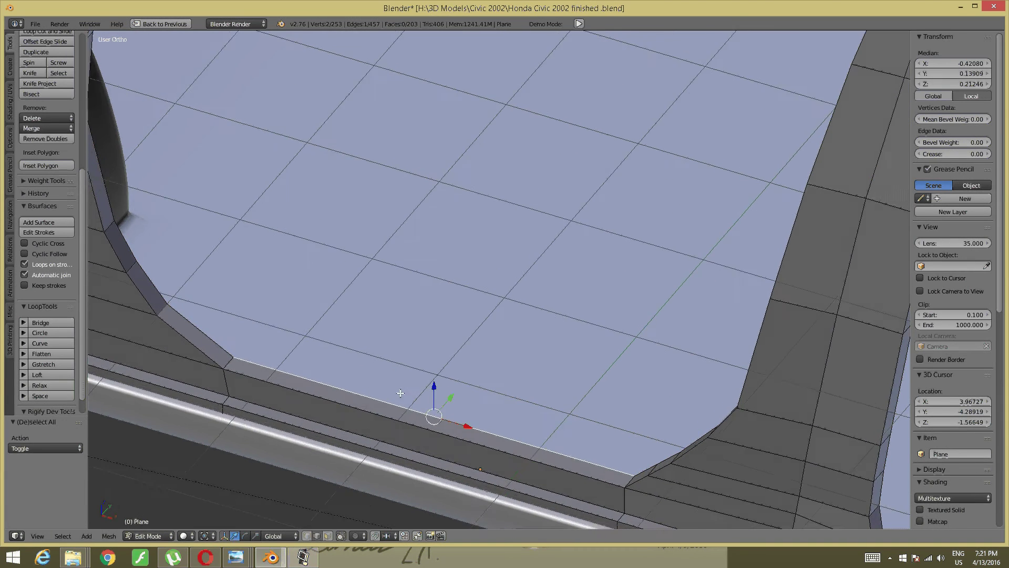
mouse_move(391, 405)
middle_down()
mouse_move(365, 405)
mouse_move(575, 347)
middle_up()
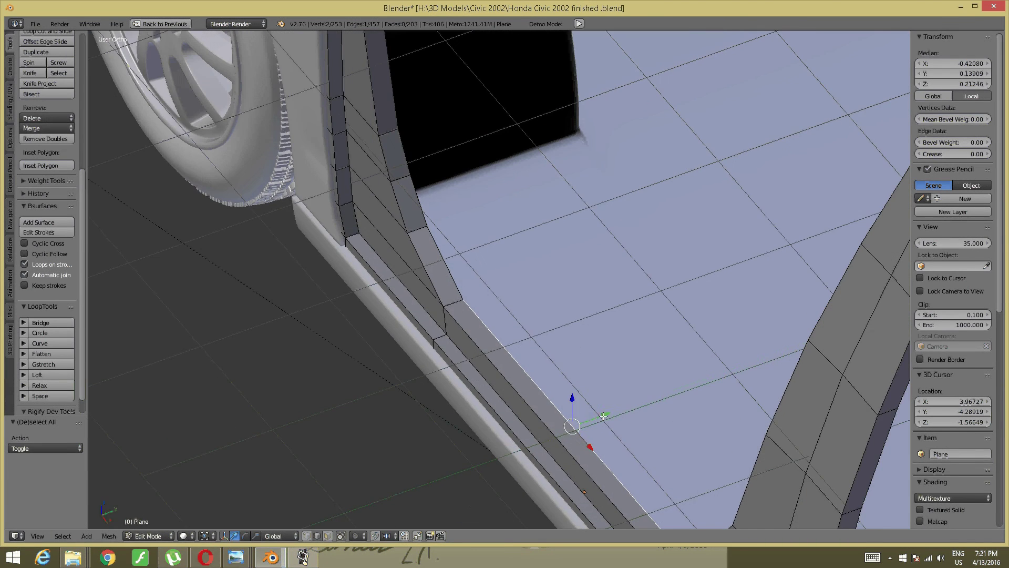
key(g)
key(y)
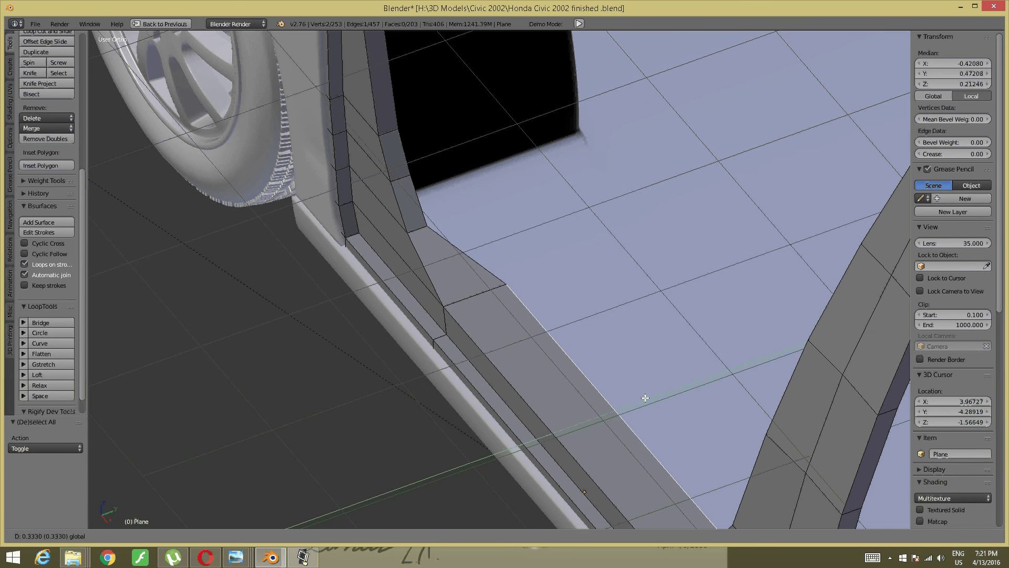
click(644, 401)
mouse_move(519, 337)
shift+middle_down()
mouse_move(565, 376)
mouse_move(613, 390)
shift+middle_up()
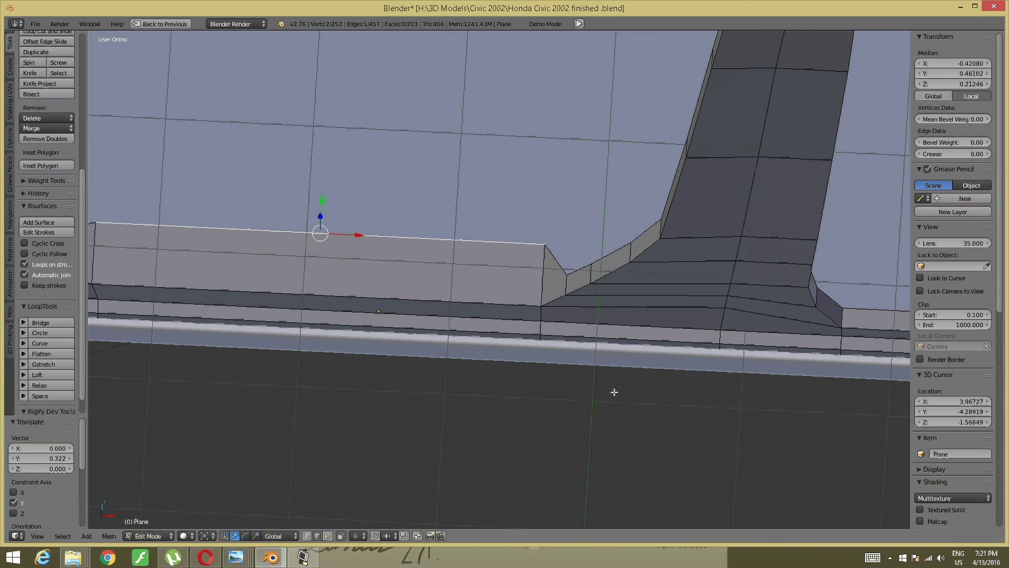
key(a)
key(ctrl+z)
key(ctrl+z)
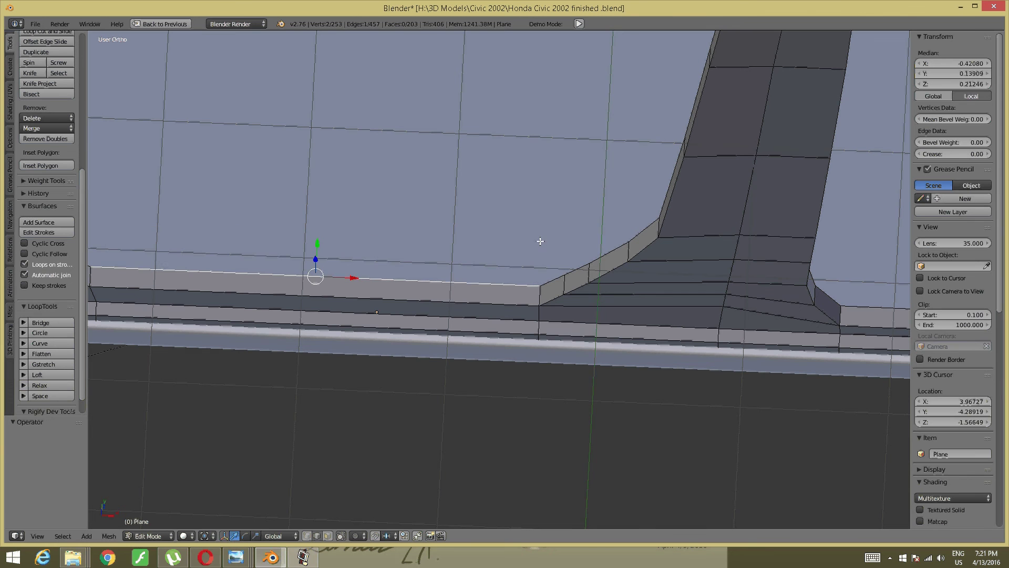
Step: Add the chamfer and wheel-arch corner edges to the selection
shift+click(595, 247)
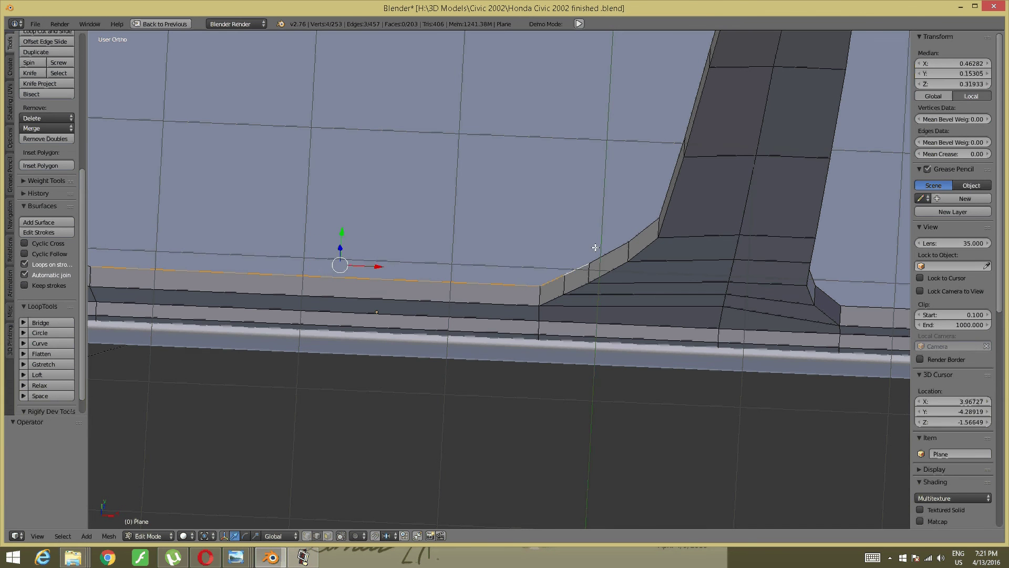
mouse_move(622, 244)
middle_down()
mouse_move(492, 225)
mouse_move(461, 243)
mouse_move(463, 323)
middle_up()
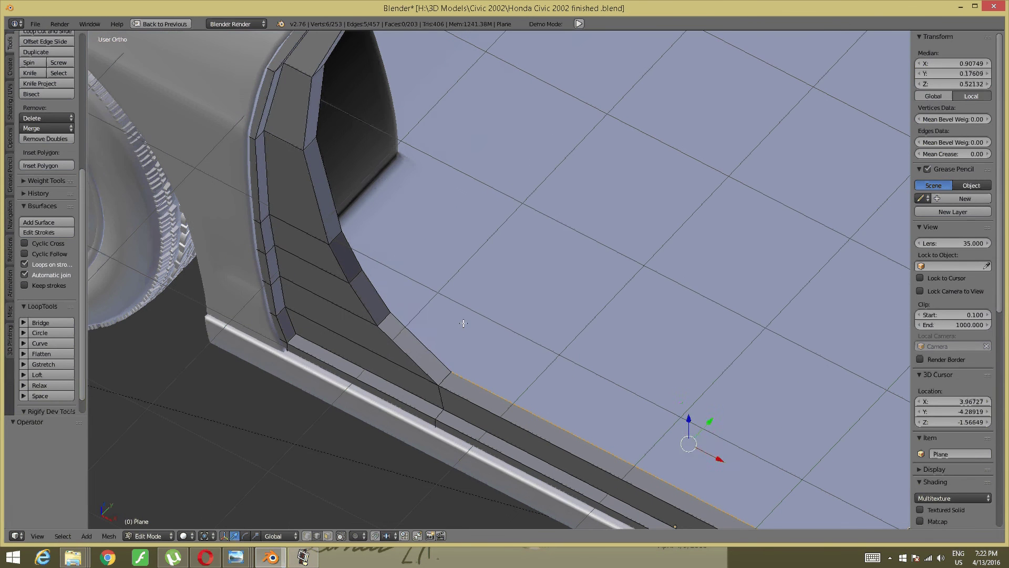
shift+click(421, 343)
shift+click(374, 292)
shift+click(356, 258)
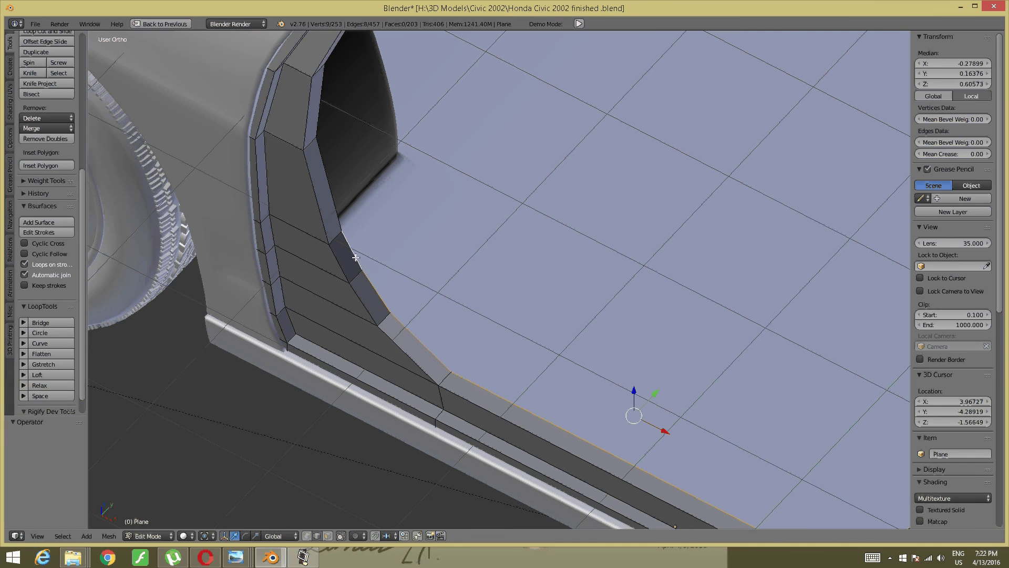
mouse_move(356, 258)
middle_down()
mouse_move(487, 338)
mouse_move(547, 299)
mouse_move(443, 300)
mouse_move(527, 295)
mouse_move(463, 304)
mouse_move(534, 303)
mouse_move(476, 331)
middle_up()
shift+click(477, 332)
Step: Refine the selection with sill and pillar-corner edges near the wheel arch
shift+right_click(476, 332)
shift+right_click(422, 297)
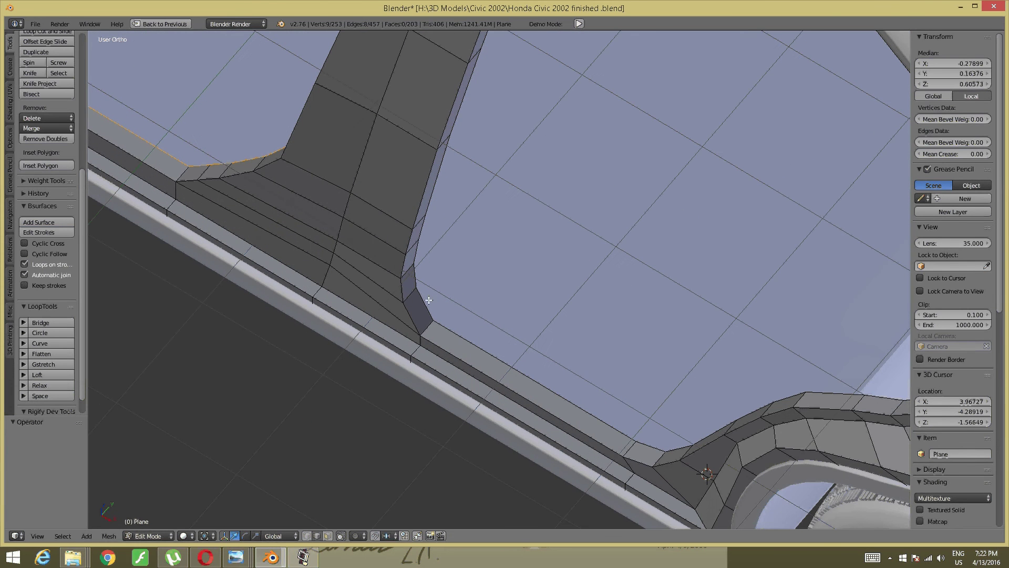
shift+right_click(463, 323)
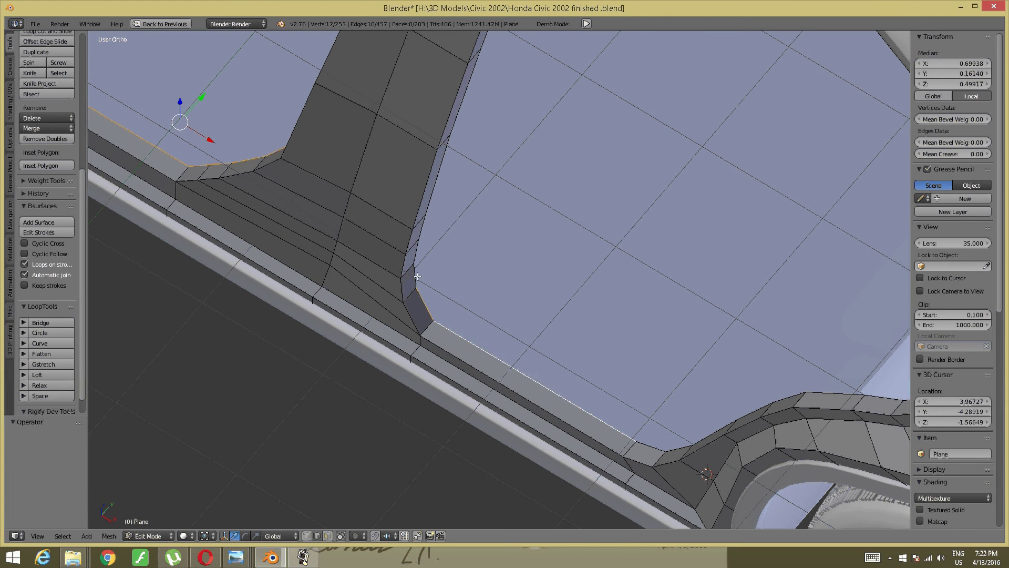
shift+right_click(418, 273)
shift+right_click(418, 250)
mouse_move(418, 250)
middle_down()
mouse_move(494, 284)
mouse_move(401, 286)
mouse_move(408, 308)
mouse_move(388, 421)
middle_up()
shift+right_click(416, 415)
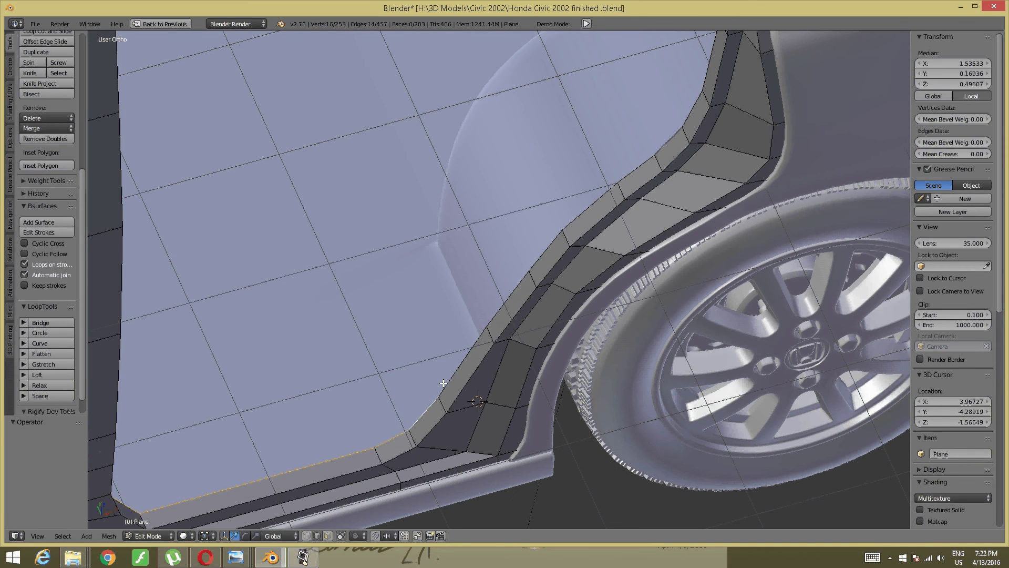
shift+right_click(464, 362)
mouse_move(463, 362)
middle_down()
mouse_move(279, 414)
mouse_move(574, 372)
mouse_move(577, 401)
mouse_move(597, 340)
mouse_move(505, 382)
mouse_move(637, 309)
middle_up()
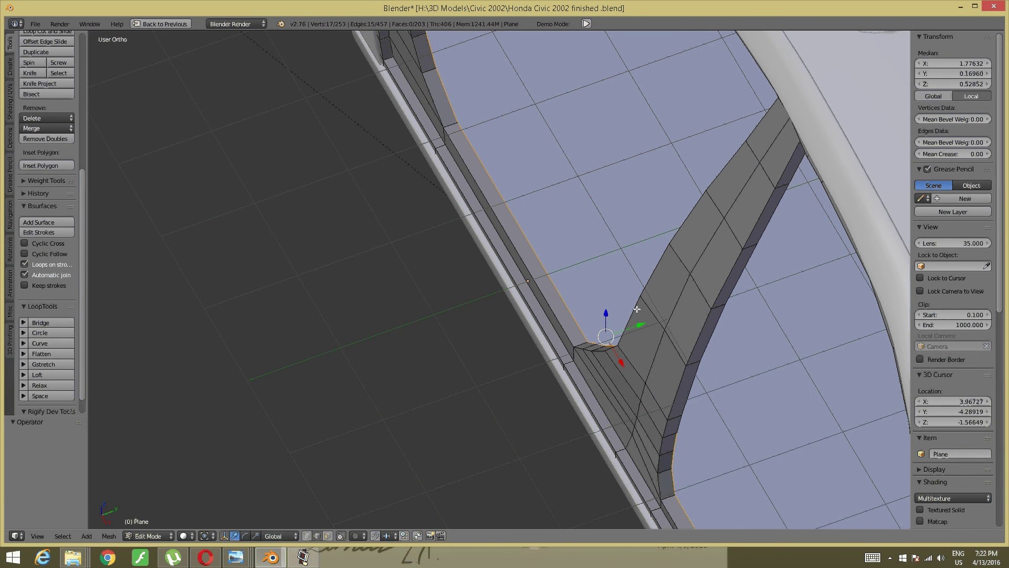
Step: Add a vertex to the B-pillar door-sill edge and shift the edge 0.322 along Y
shift+right_click(687, 426)
key(g)
key(y)
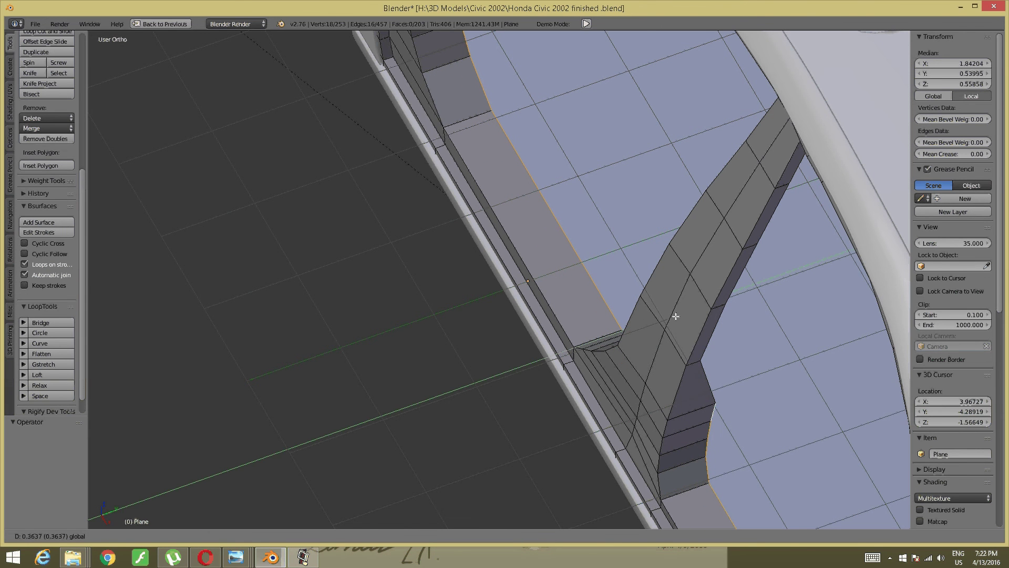
click(672, 313)
mouse_move(672, 313)
middle_down()
mouse_move(603, 359)
mouse_move(579, 316)
middle_up()
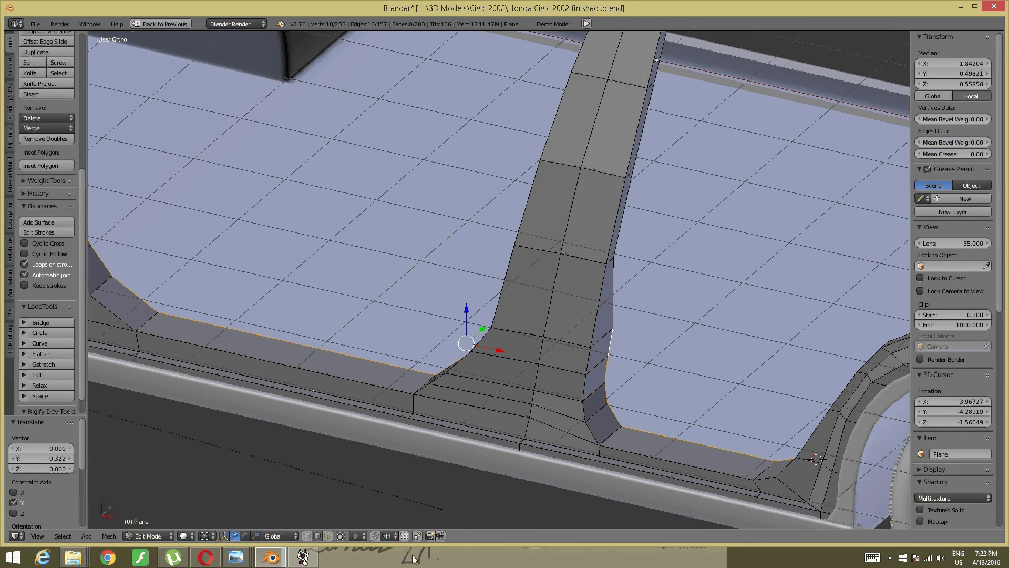
Step: Check the interior reference photo, then raise the sill edge 0.163 along Z
click(747, 507)
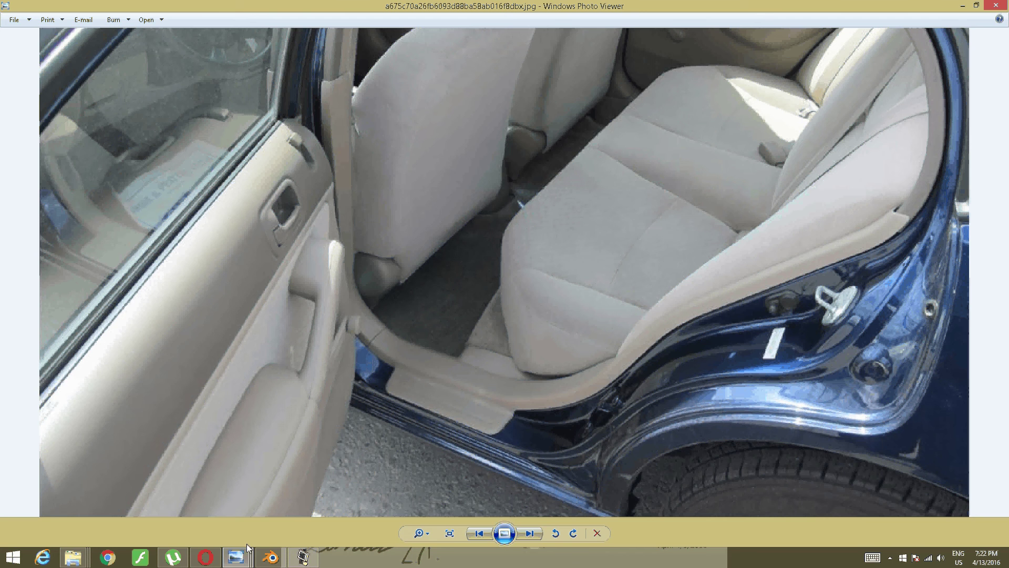
click(271, 557)
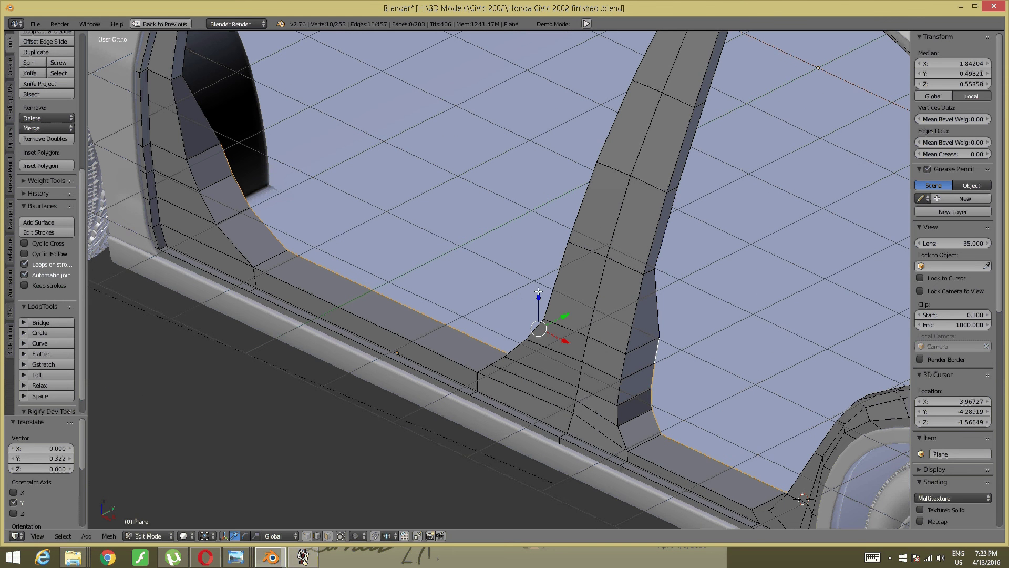
drag(539, 293, 459, 308)
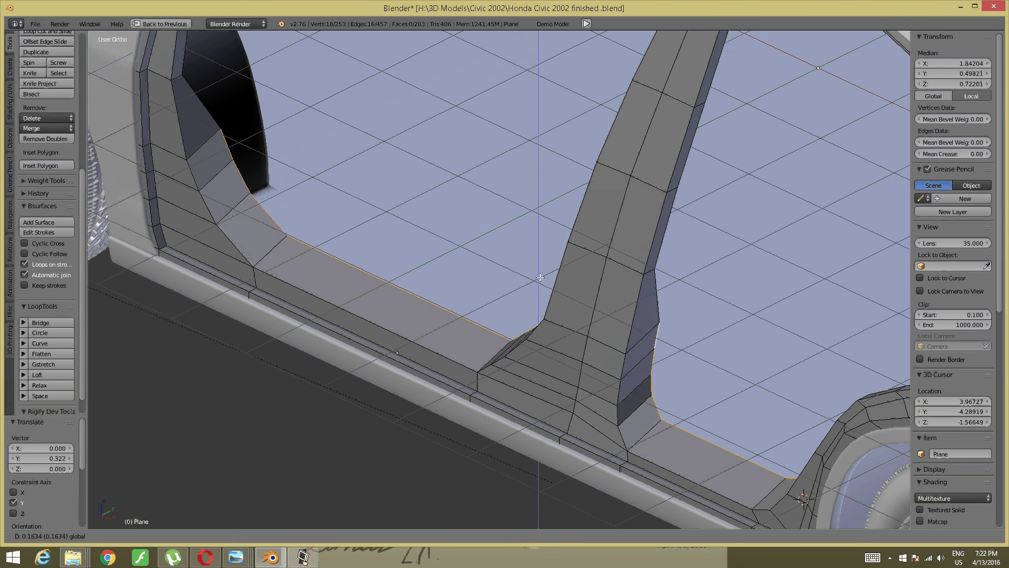
scroll(459, 309, down, 3)
mouse_move(459, 308)
middle_down()
mouse_move(479, 374)
mouse_move(557, 349)
mouse_move(480, 410)
middle_up()
scroll(479, 374, up, 3)
scroll(557, 349, up, 2)
scroll(479, 410, up, 3)
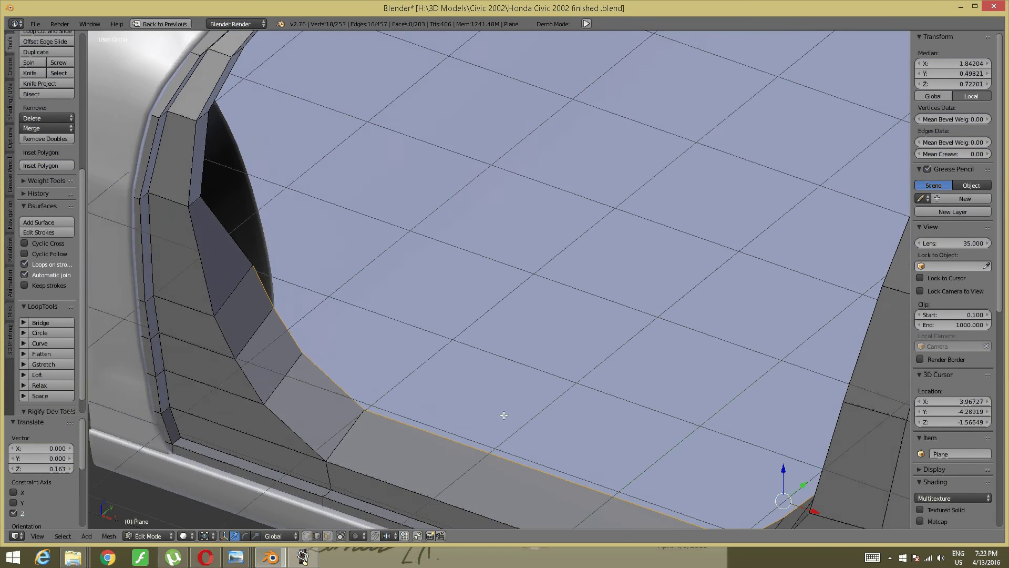
scroll(499, 473, down, 2)
Step: Deselect everything and switch to vertex select mode near the rear door frame corner
key(a)
middle_drag(443, 360, 420, 418)
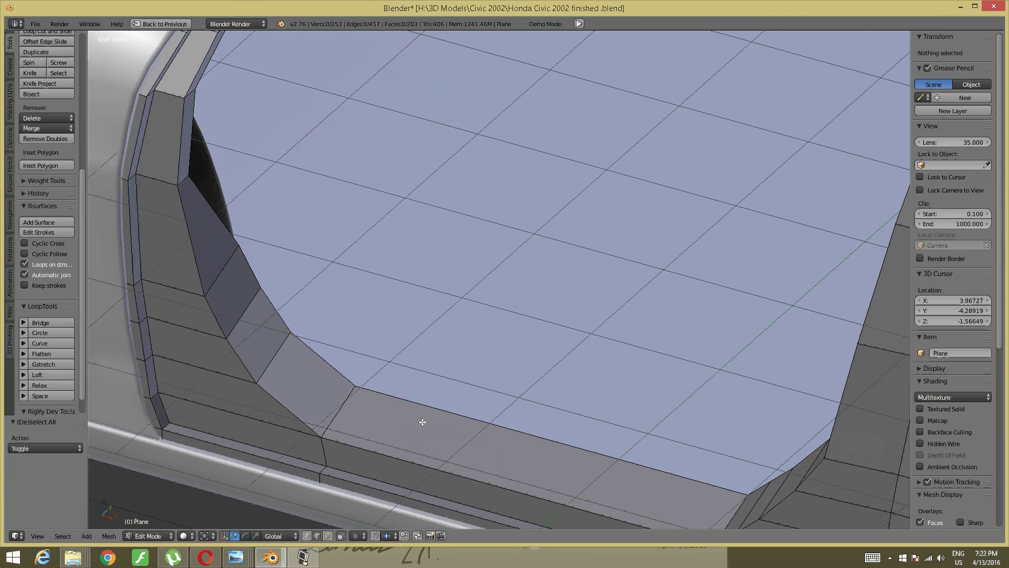
scroll(420, 419, up, 3)
scroll(463, 447, down, 3)
key(ctrl+Tab)
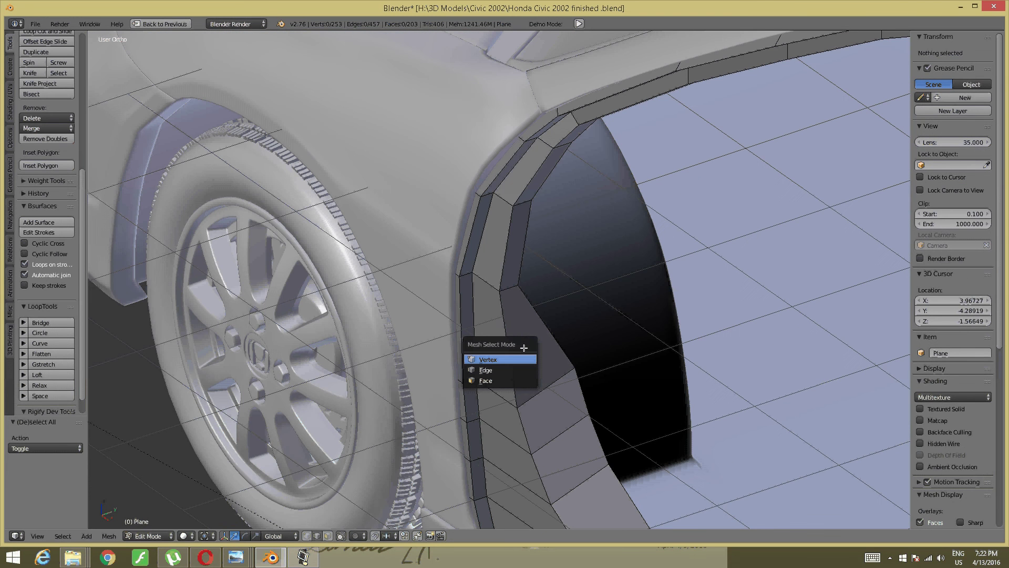
key(Return)
Step: Slide the rear door frame corner vertex along Y
right_click(525, 279)
key(a)
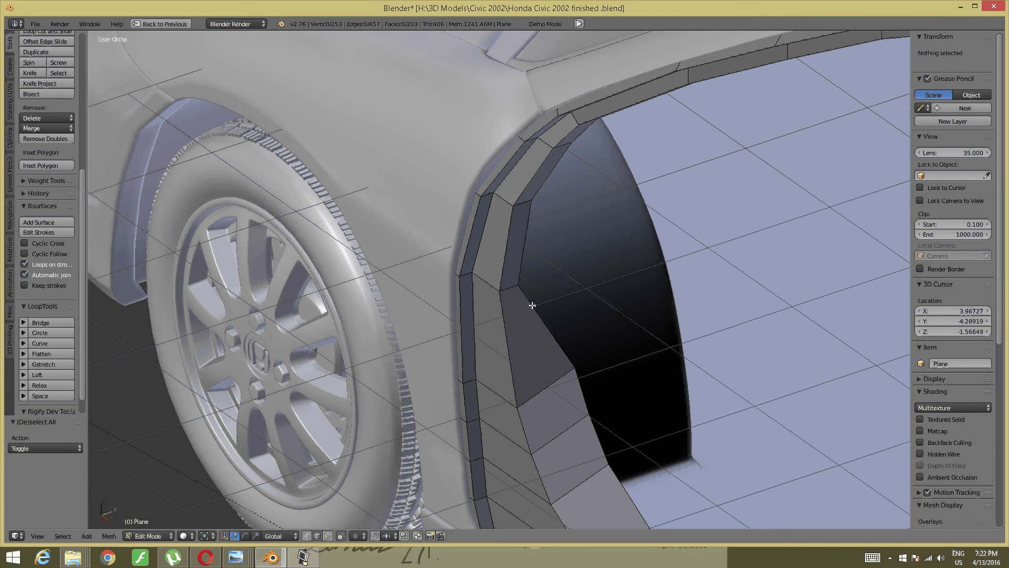
key(ctrl+z)
drag(547, 275, 589, 360)
key(a)
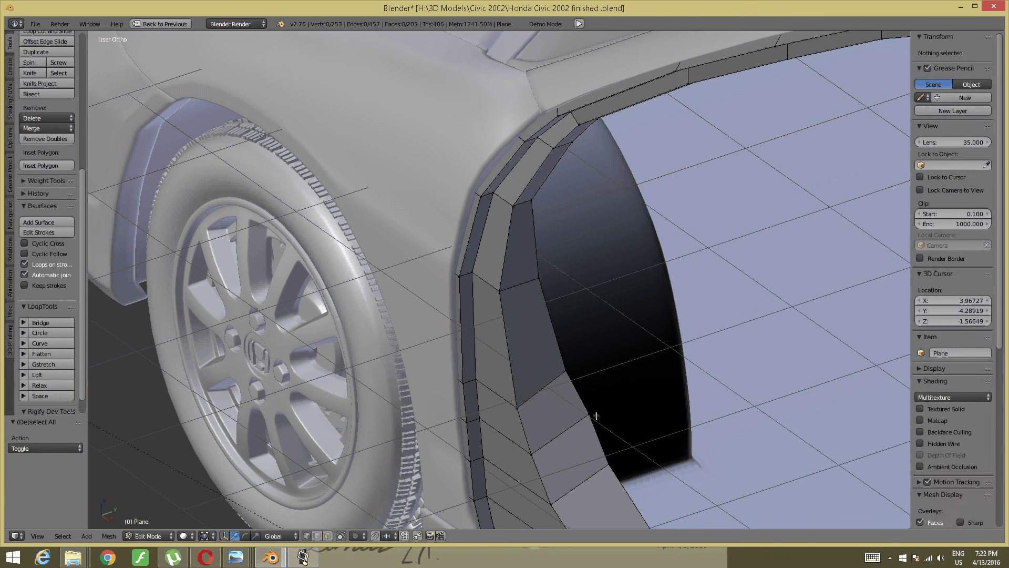
Step: Shift another rear door frame edge vertex slightly along Y
right_click(596, 415)
drag(604, 411, 617, 407)
click(617, 406)
key(a)
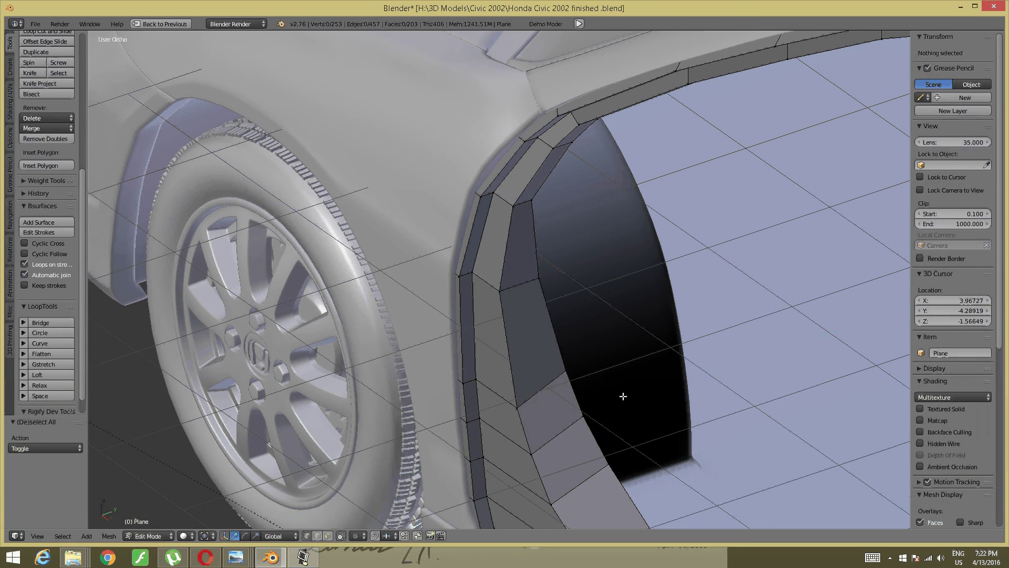
scroll(616, 406, down, 5)
scroll(613, 376, up, 4)
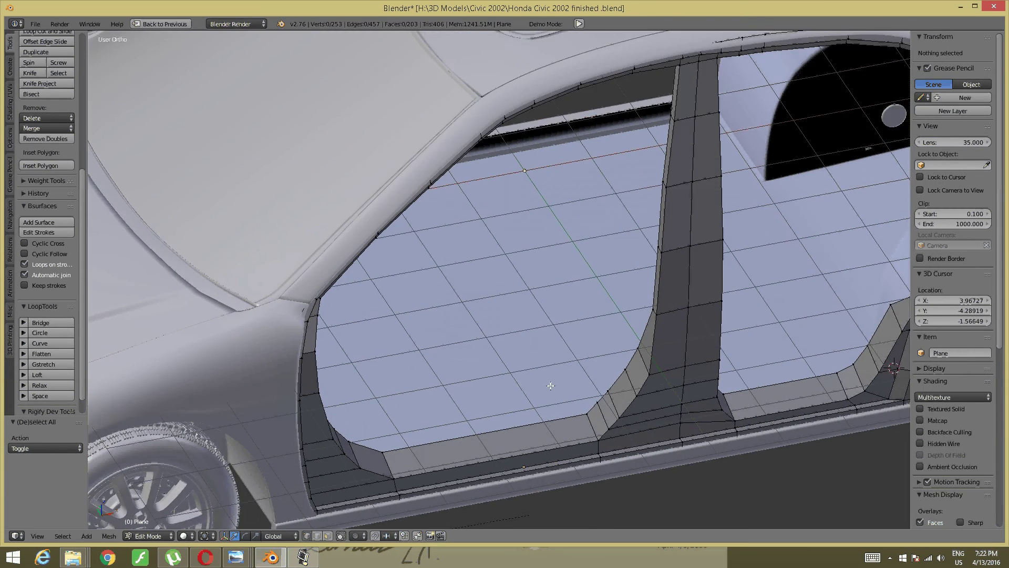
scroll(612, 377, down, 3)
Step: Move a B-pillar edge vertex 0.173 along Y to smooth the pillar profile
middle_drag(613, 377, 584, 393)
scroll(584, 393, up, 3)
scroll(516, 349, up, 3)
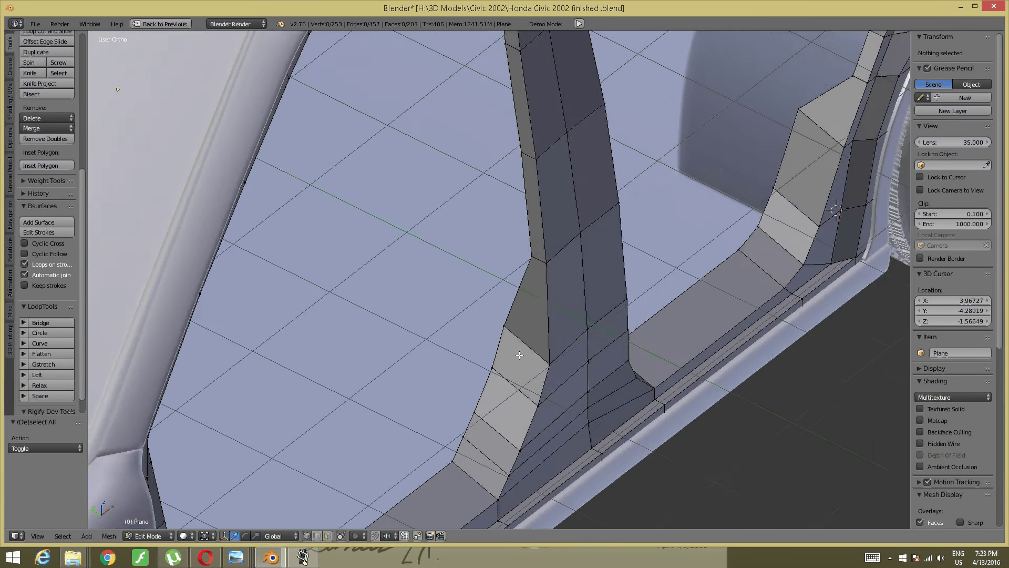
scroll(519, 344, up, 2)
scroll(536, 292, up, 1)
right_click(537, 292)
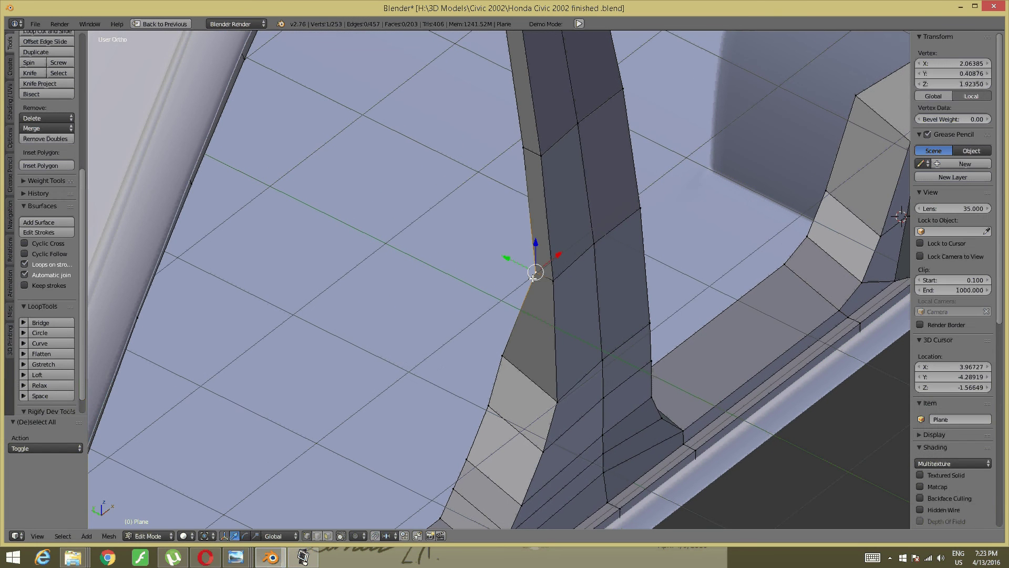
key(g)
key(y)
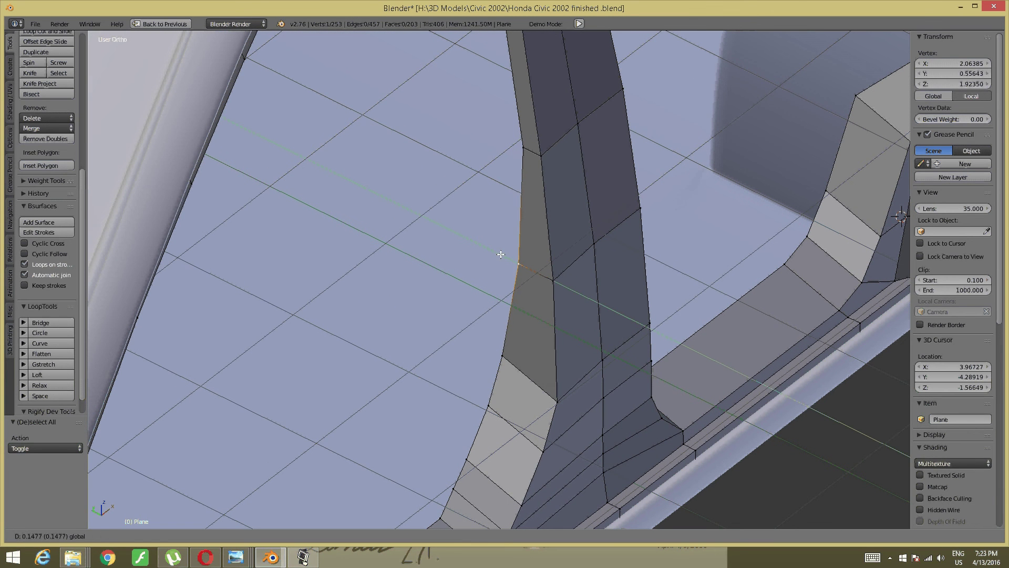
click(501, 255)
middle_drag(500, 256, 533, 364)
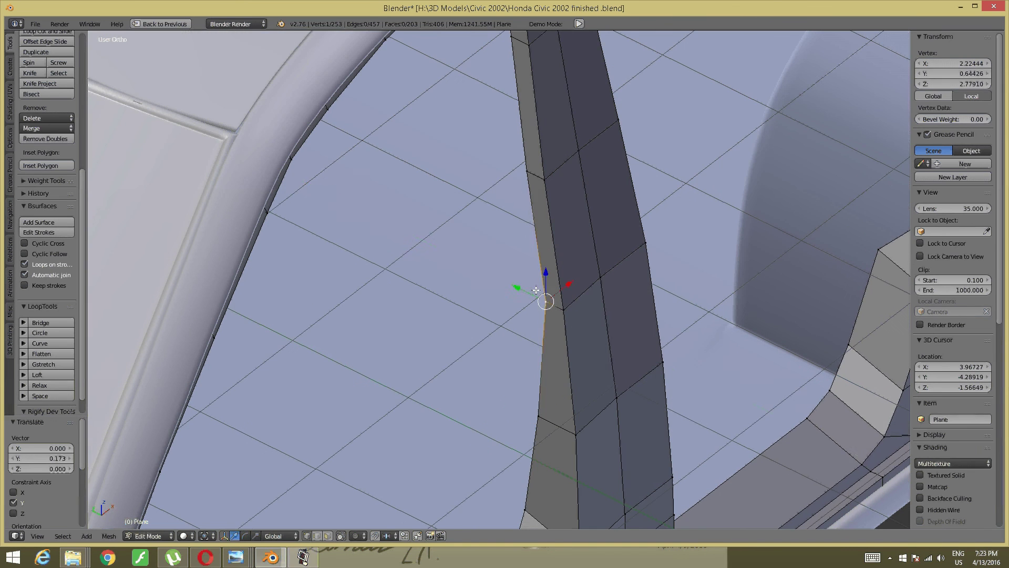
Step: Deselect the vertex and frame the view to show both door openings
key(a)
scroll(550, 317, down, 5)
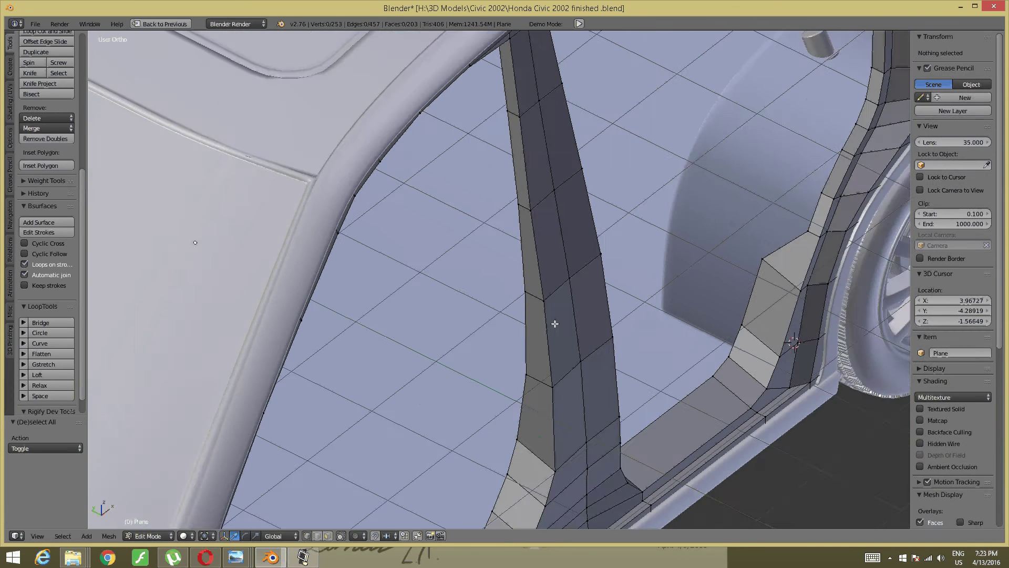
scroll(552, 304, up, 2)
scroll(555, 321, down, 2)
shift+middle_drag(556, 337, 575, 237)
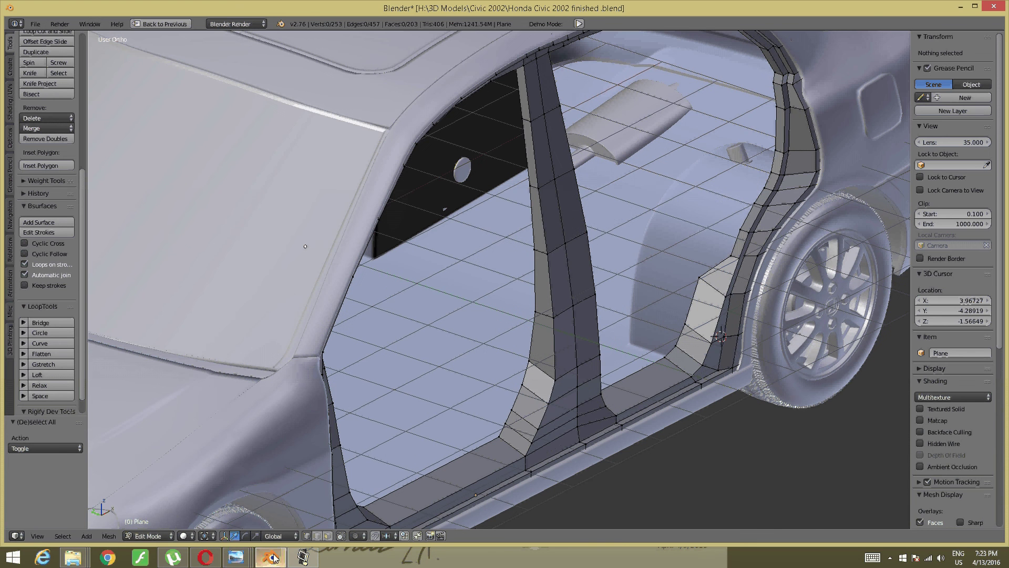
Step: Bring the rear-seat interior reference photo forward in Photo Viewer, then return to the Blender model
click(237, 557)
click(751, 502)
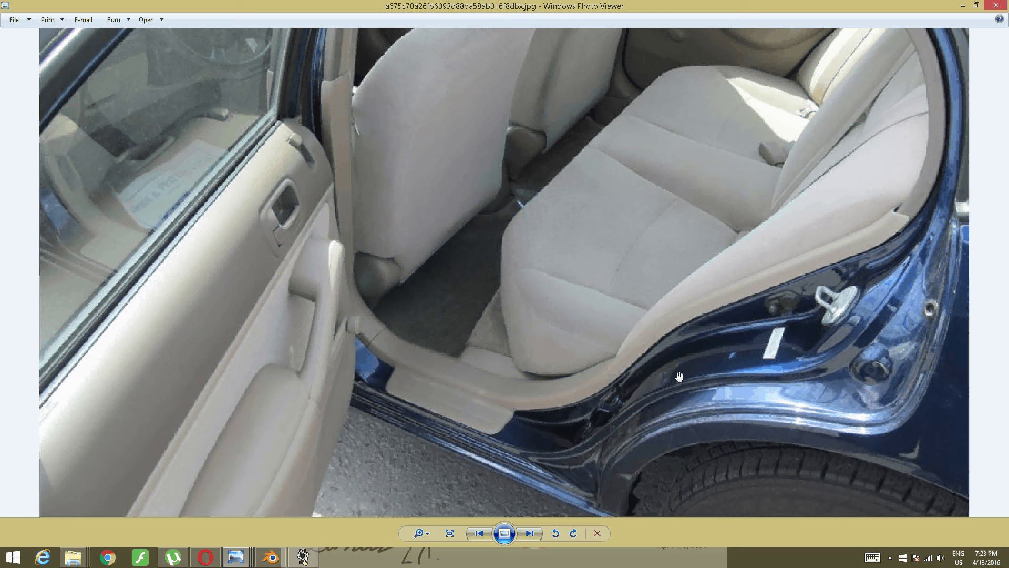
scroll(679, 376, down, 3)
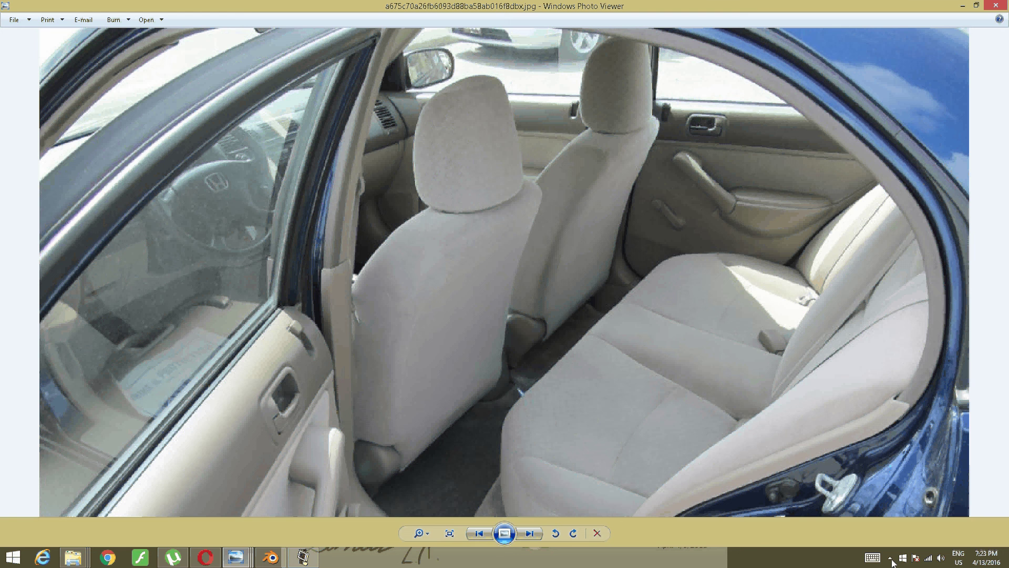
right_click(272, 557)
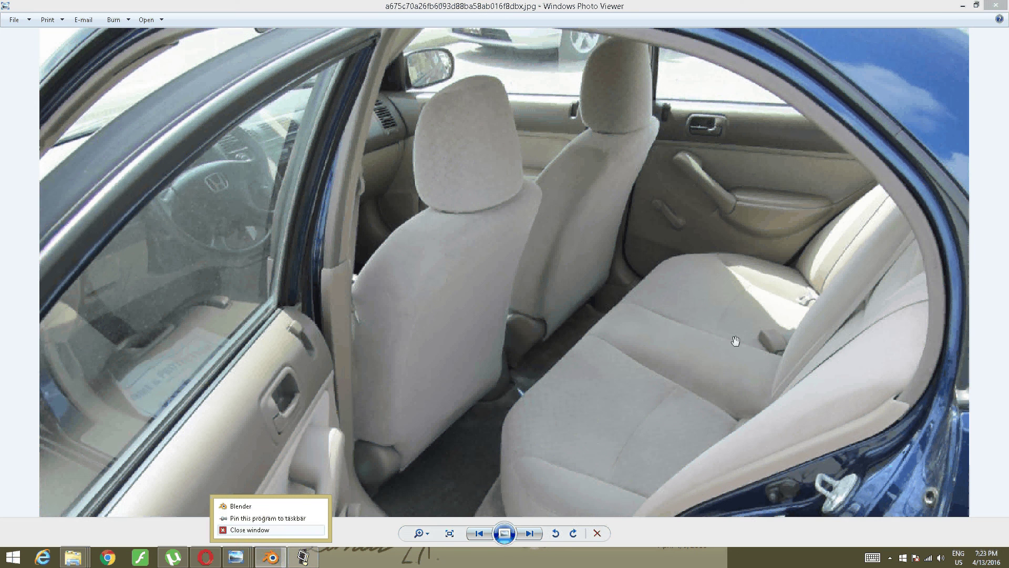
click(259, 545)
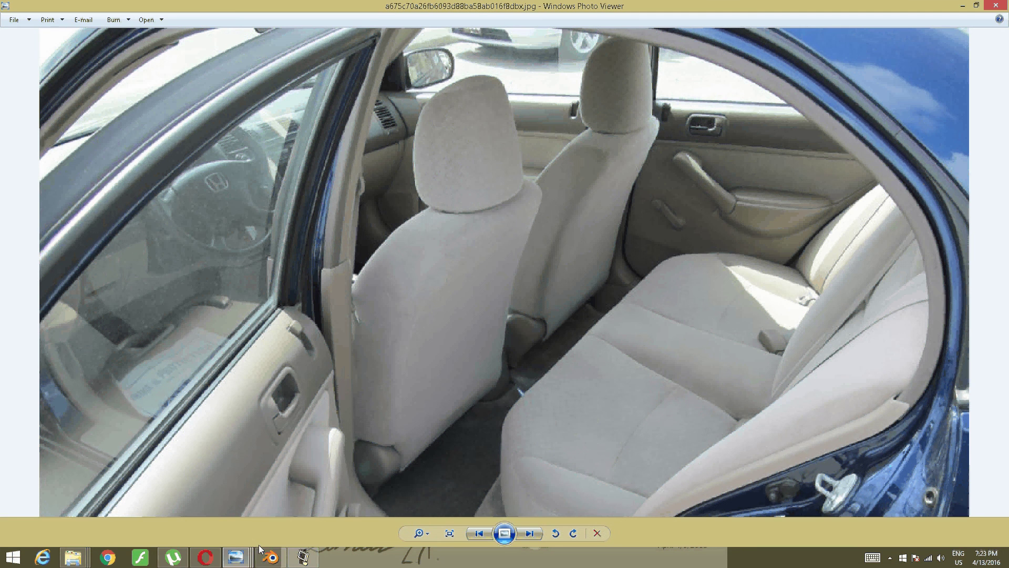
click(271, 557)
mouse_move(525, 294)
middle_down()
mouse_move(721, 349)
mouse_move(705, 345)
mouse_move(683, 287)
mouse_move(549, 294)
middle_up()
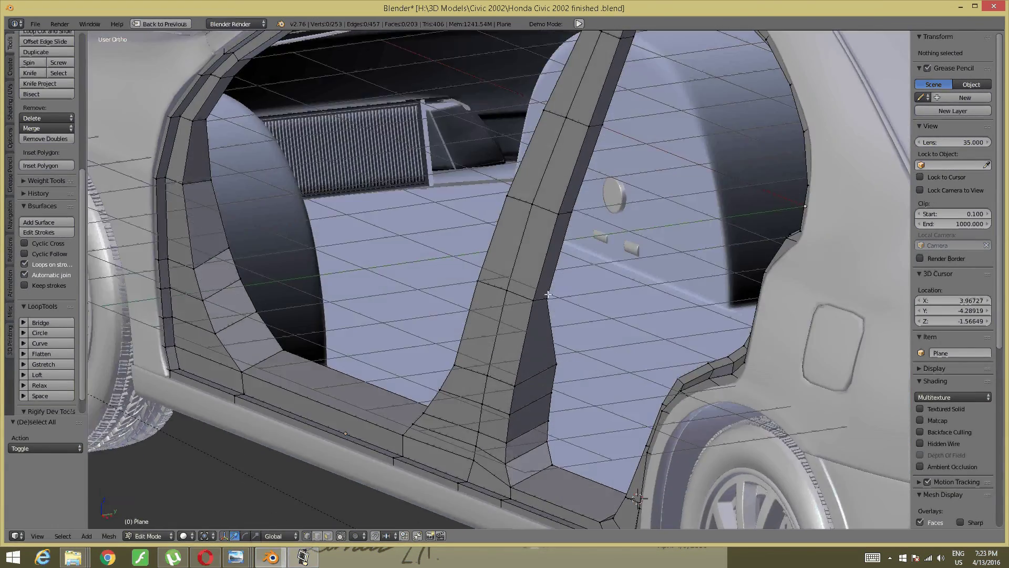
Step: Slide a B-pillar vertex along Y, centring the view on it and undoing an accidental upward pull
right_click(548, 295)
key(g)
key(y)
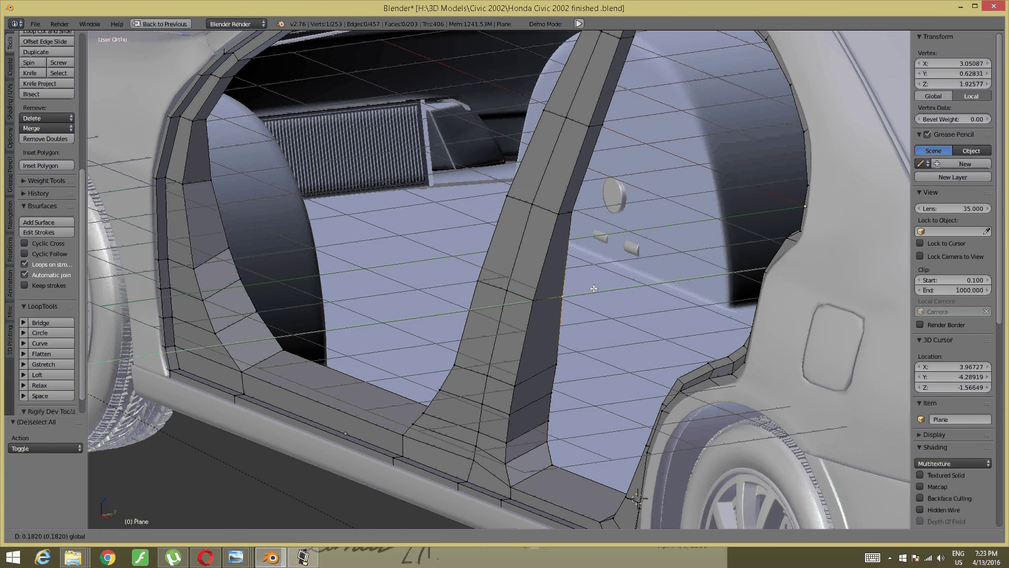
click(594, 288)
key(KP_Decimal)
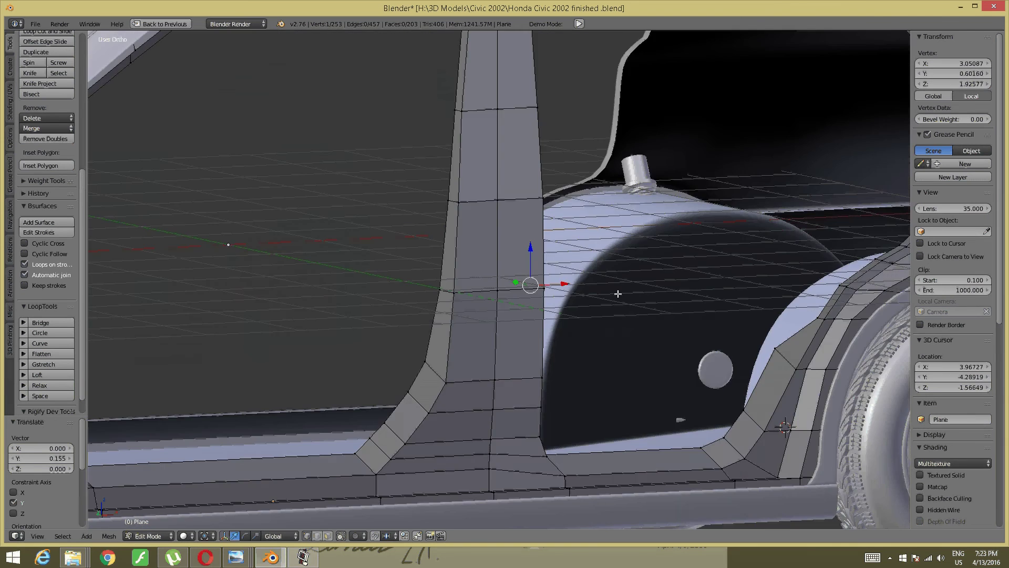
middle_drag(618, 294, 613, 256)
scroll(613, 256, down, 4)
right_drag(568, 295, 581, 209)
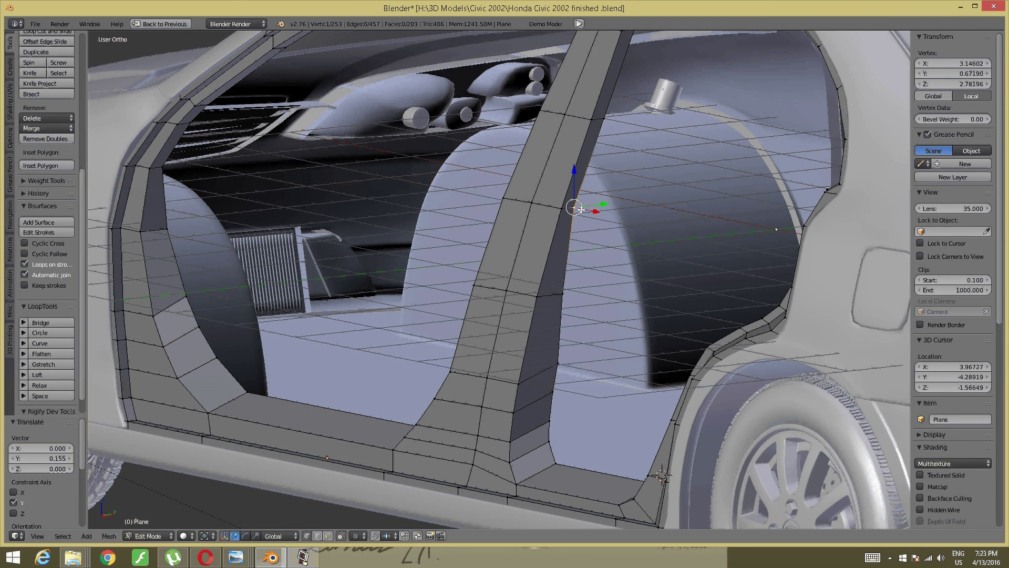
key(ctrl+z)
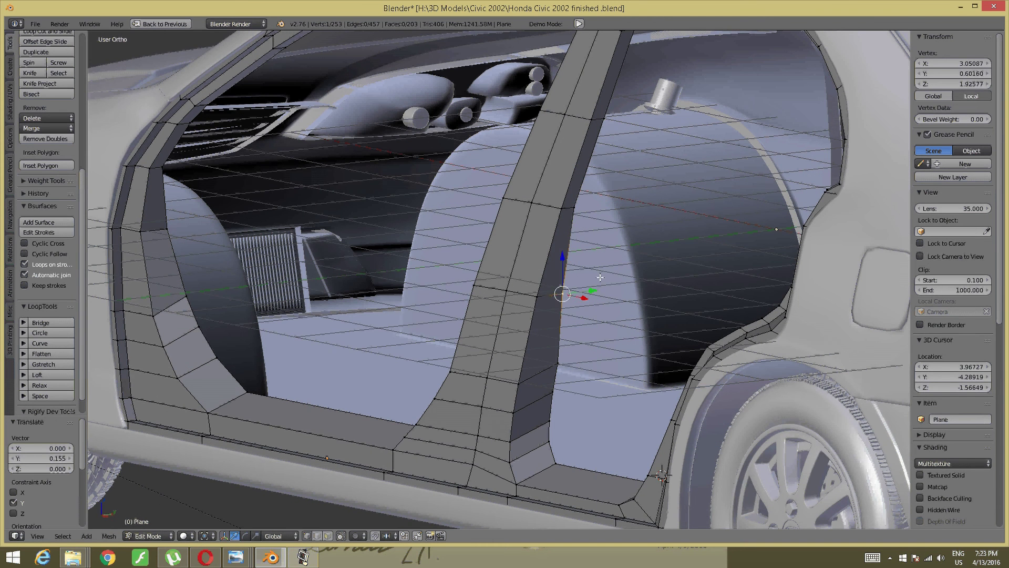
Step: Redo the B-pillar vertex move, settling on a Y-axis slide after an X-axis attempt
key(g)
key(y)
click(599, 285)
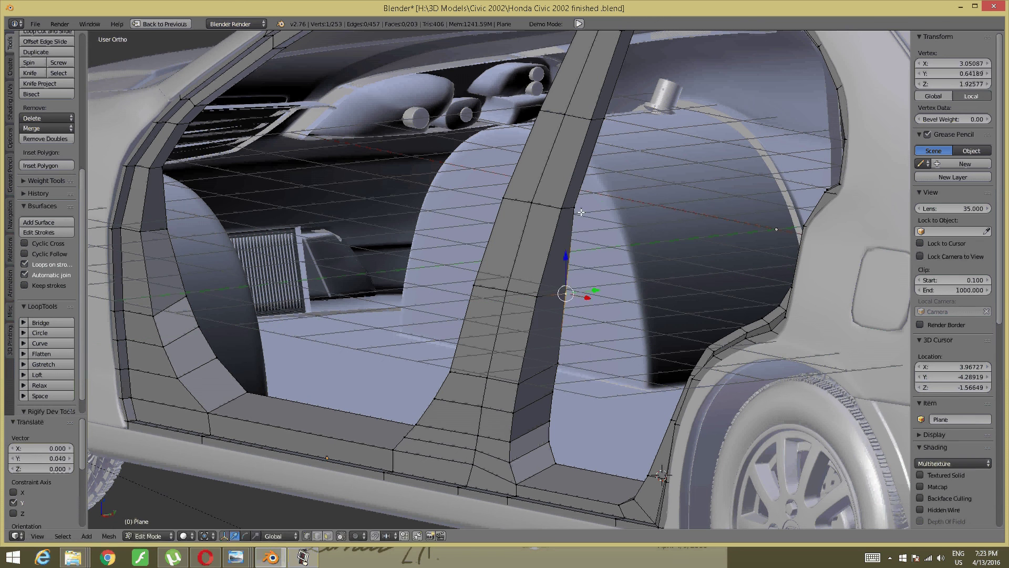
key(ctrl+z)
key(g)
key(x)
right_click(604, 207)
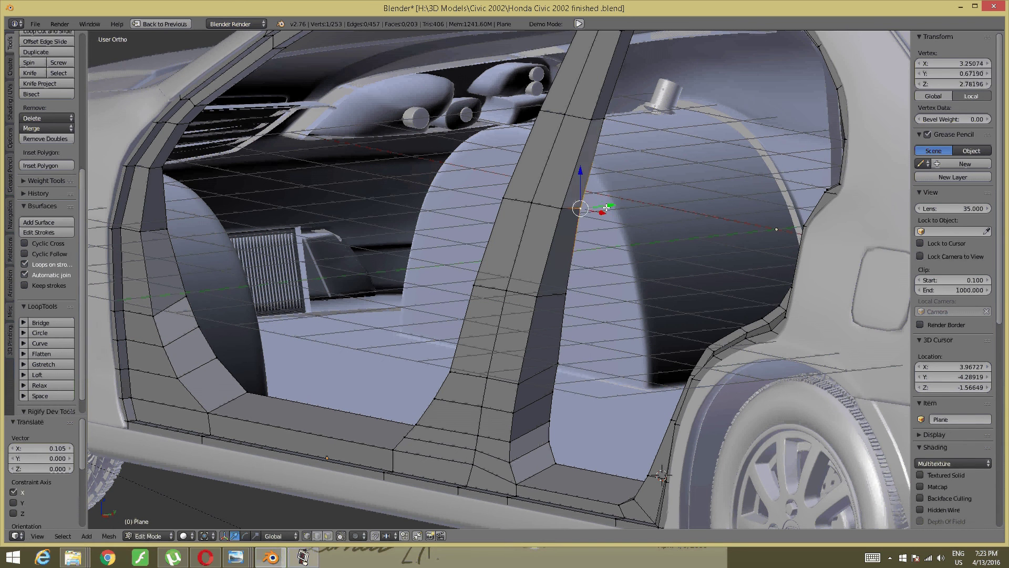
key(ctrl+z)
key(g)
key(y)
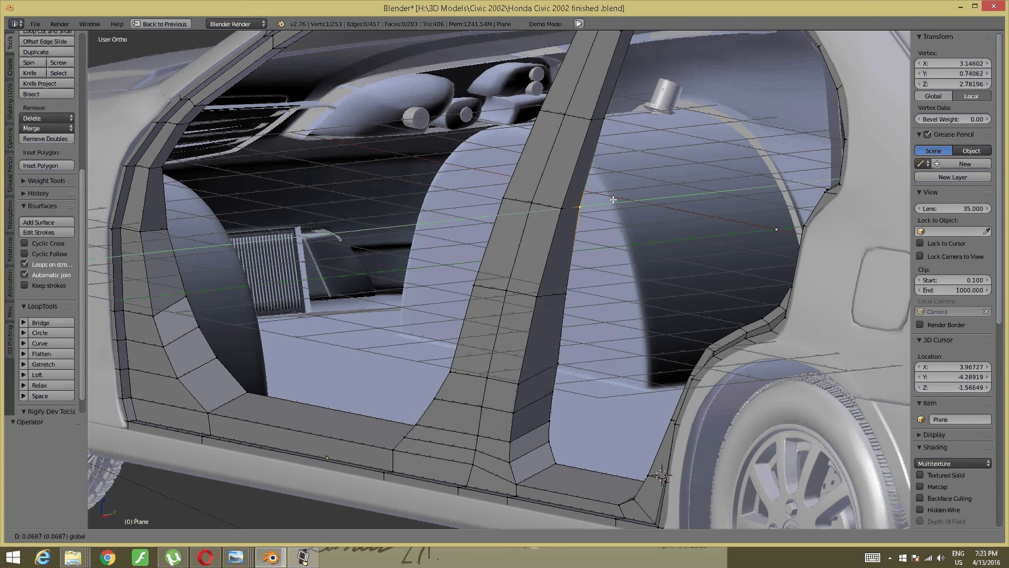
click(613, 200)
key(a)
Step: Shift a rear door frame vertex along Y
middle_drag(641, 244, 581, 299)
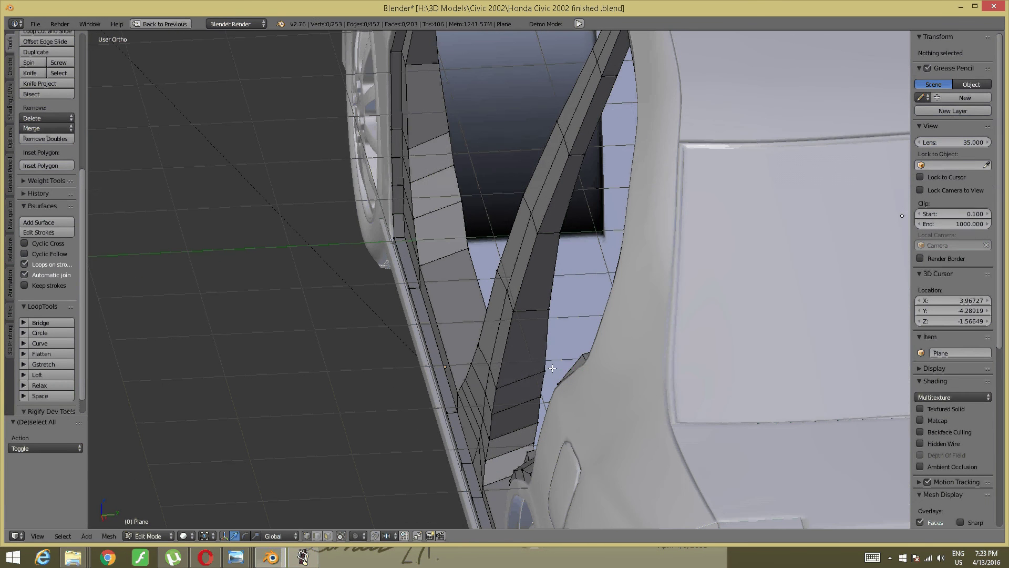
right_click(550, 369)
key(g)
key(y)
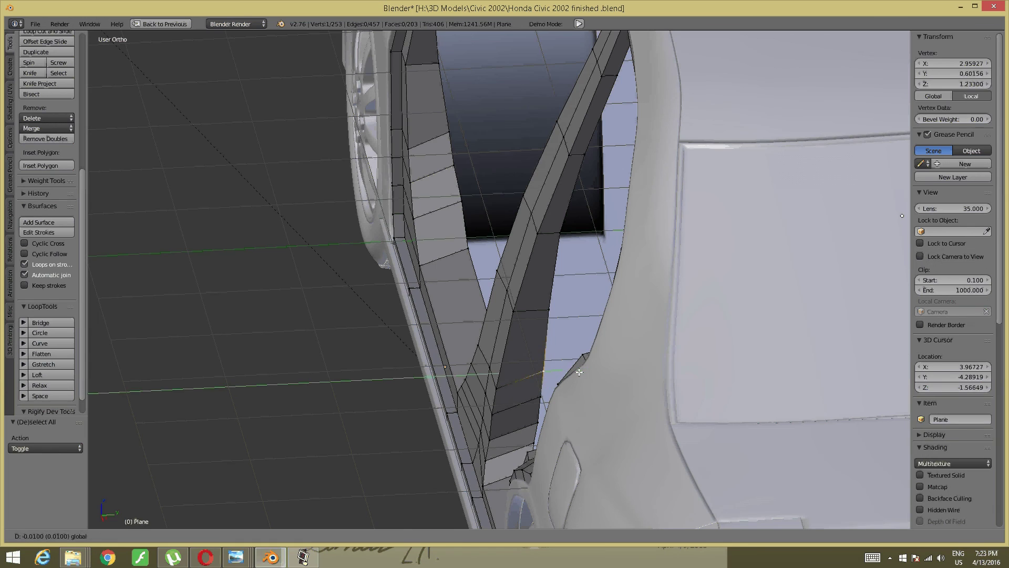
click(579, 373)
key(a)
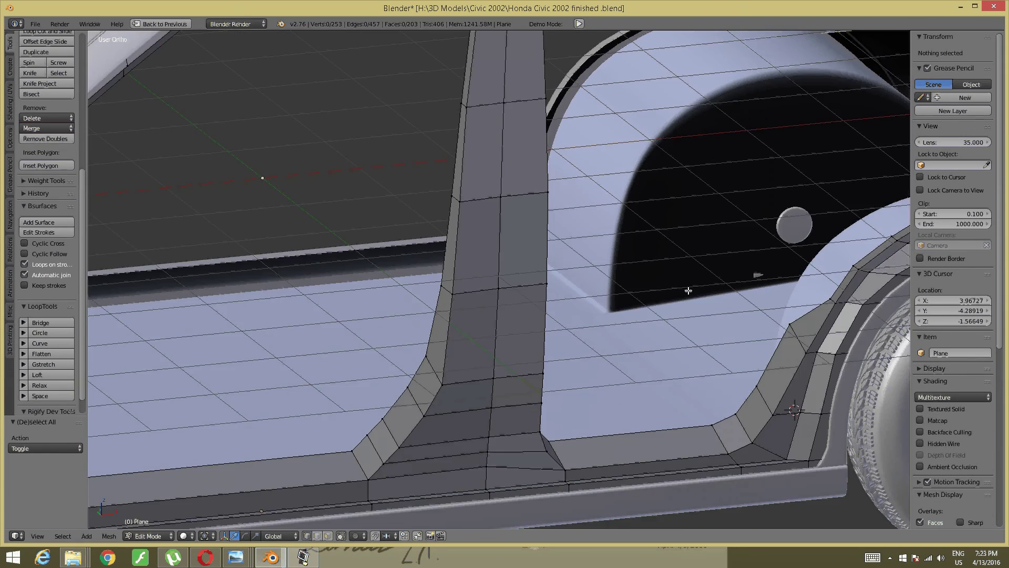
Step: Shift two frame vertices beside the rear wheel arch 0.262 and 0.1437 along Y
middle_drag(688, 290, 484, 361)
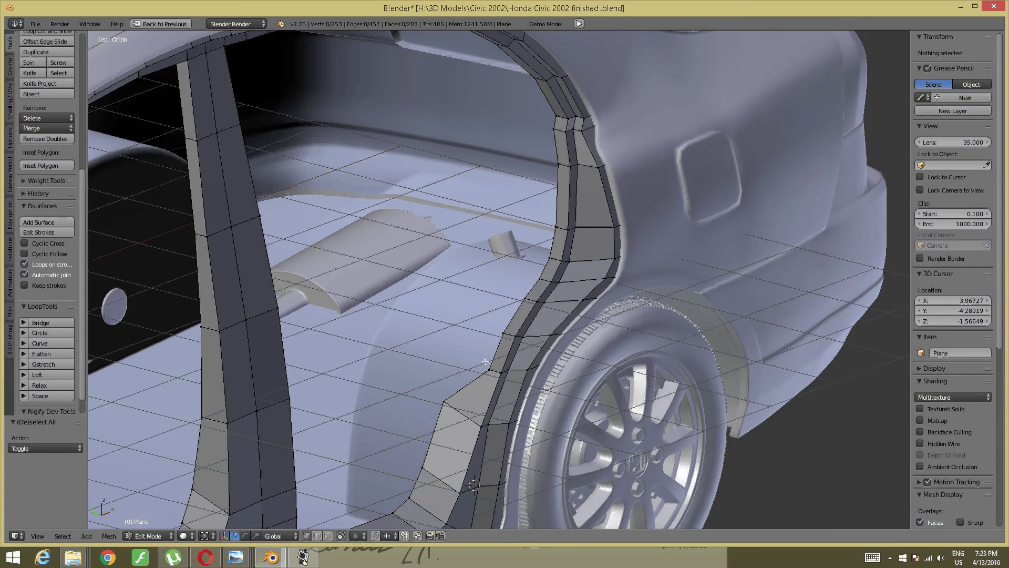
scroll(489, 288, up, 2)
middle_drag(488, 287, 480, 317)
right_click(480, 316)
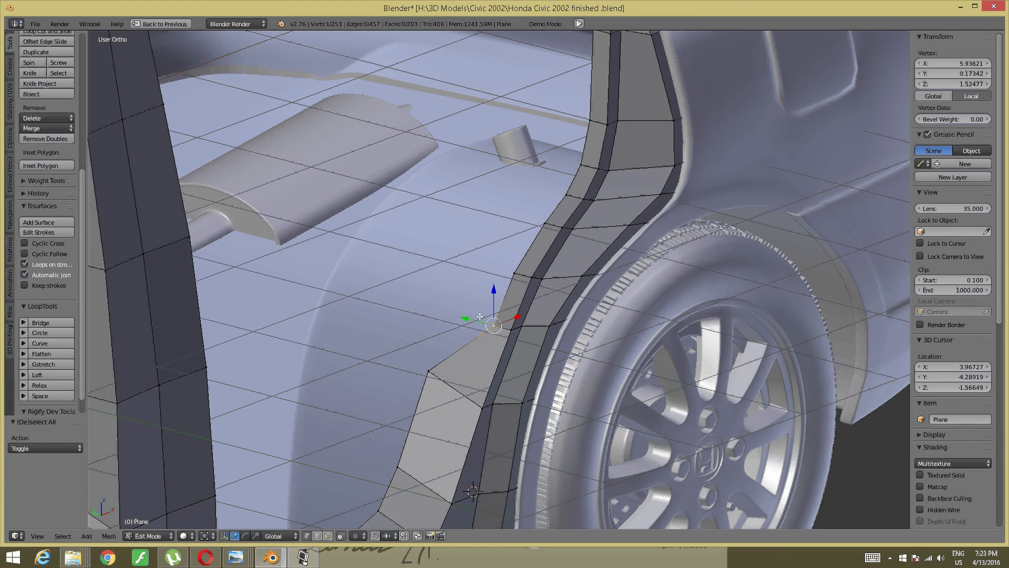
key(g)
key(y)
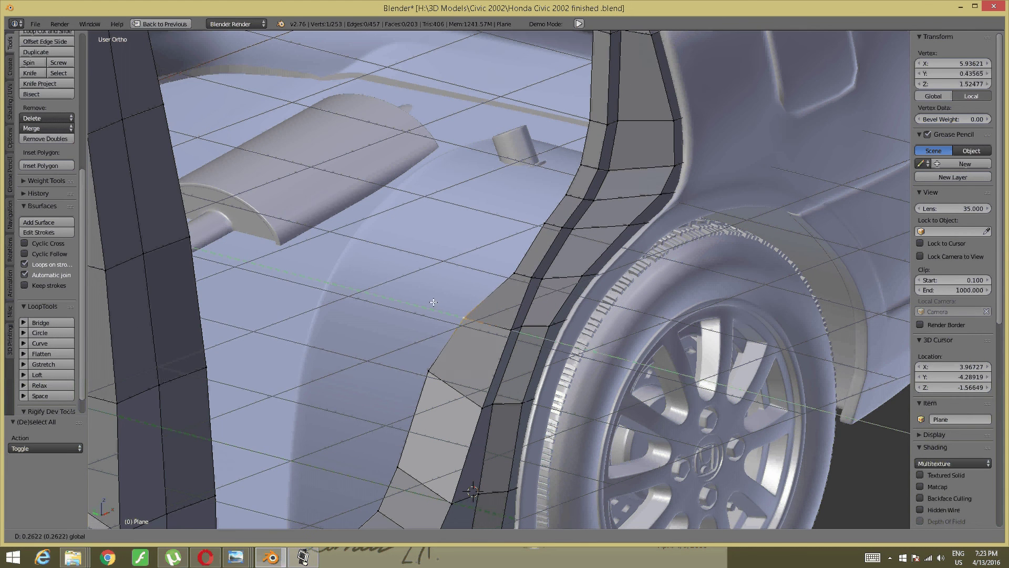
click(437, 356)
middle_drag(437, 356, 369, 319)
right_click(368, 319)
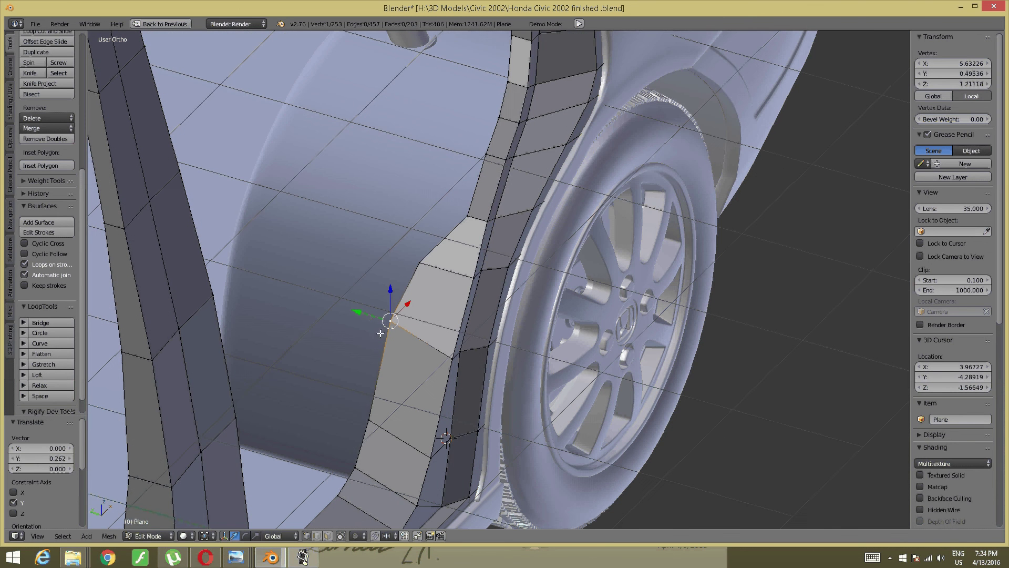
key(g)
key(y)
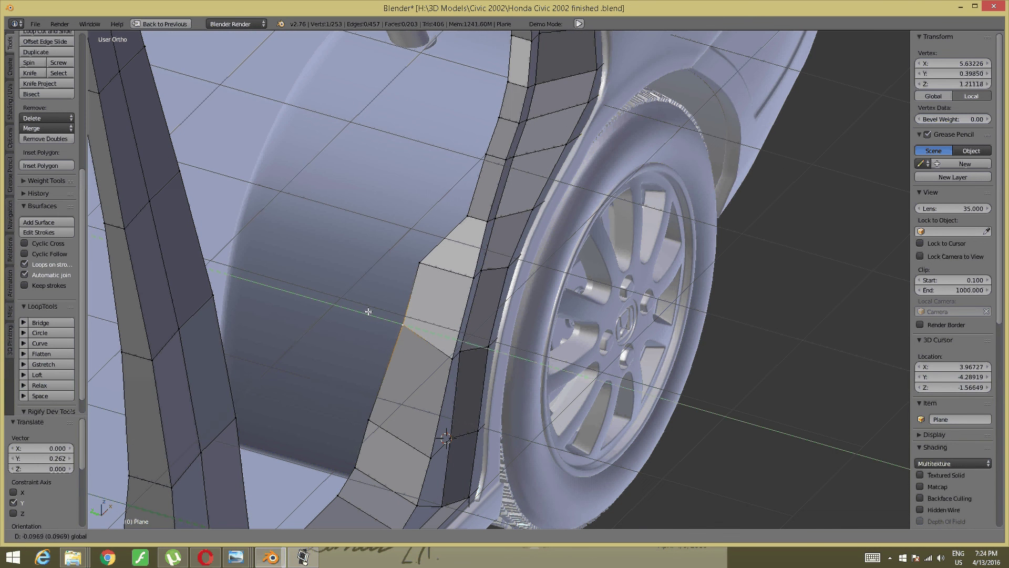
click(366, 312)
key(a)
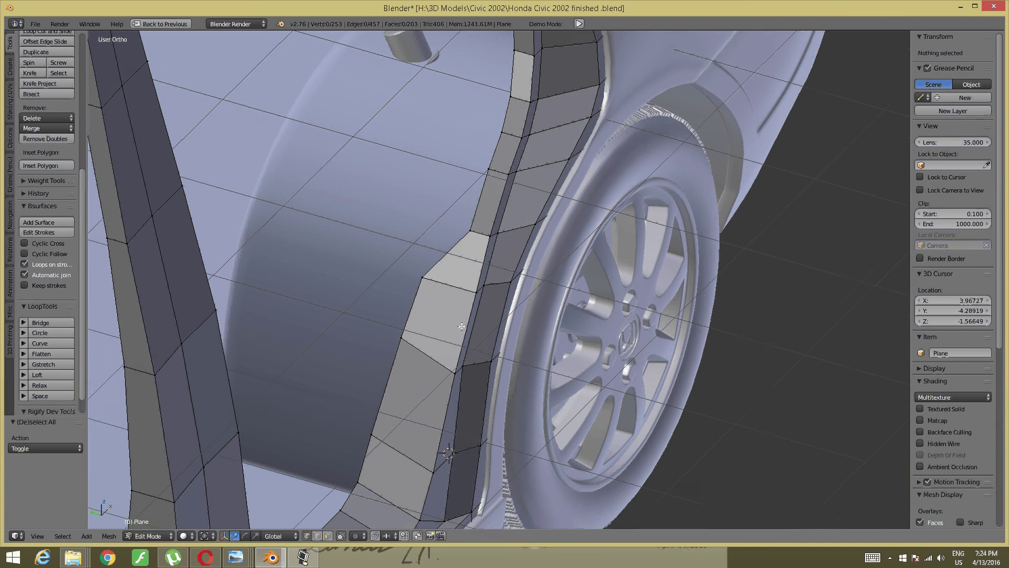
Step: Slide a frame vertex above the wheel arch along Y, then view the door sill in the reference photo
middle_drag(367, 311, 461, 325)
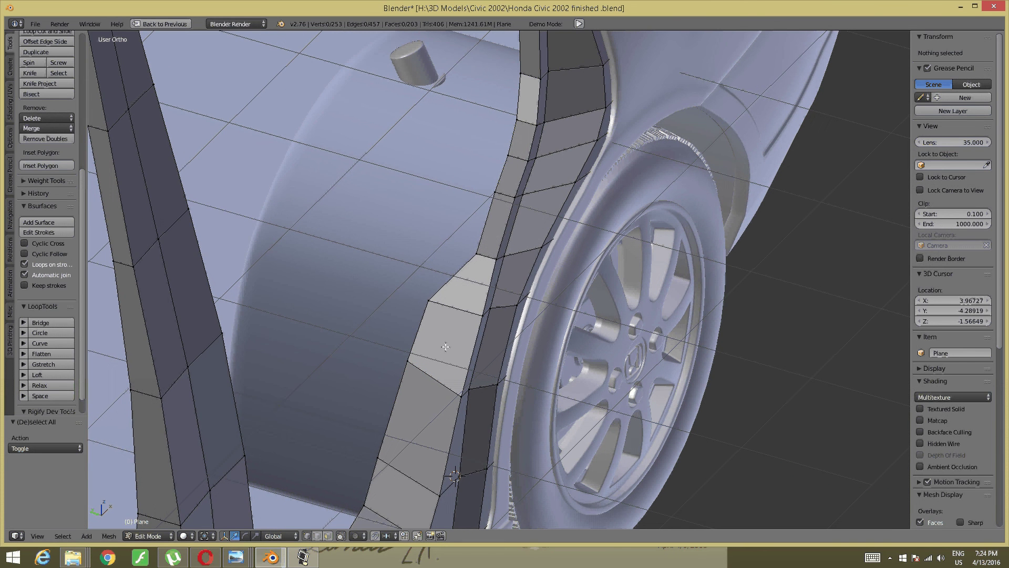
right_click(459, 253)
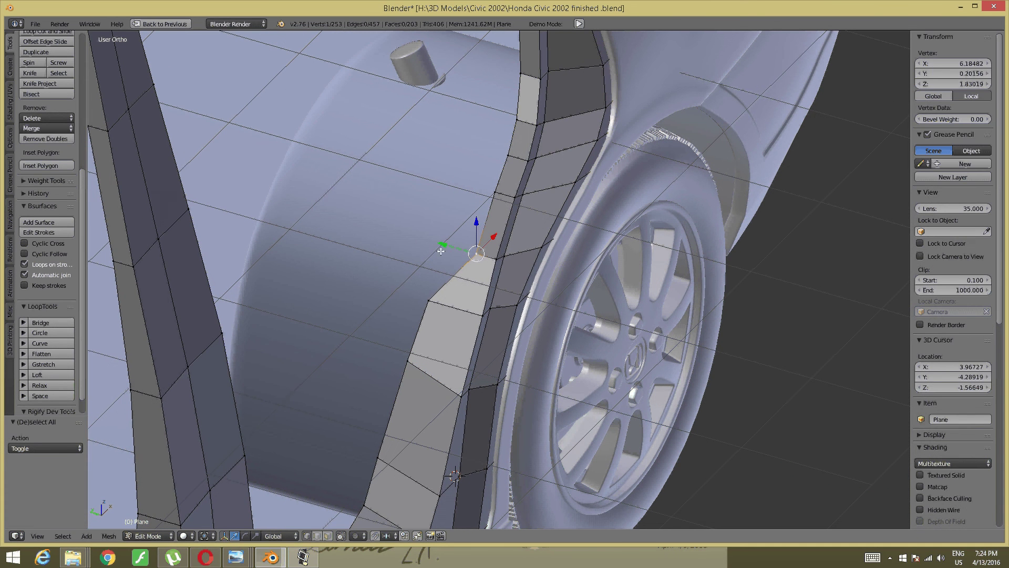
drag(445, 240, 423, 240)
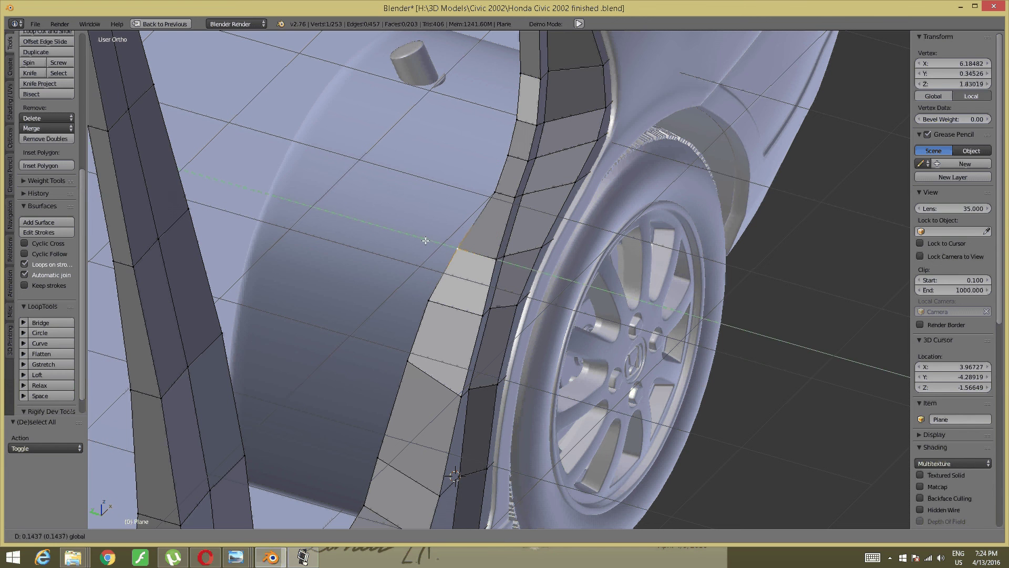
key(a)
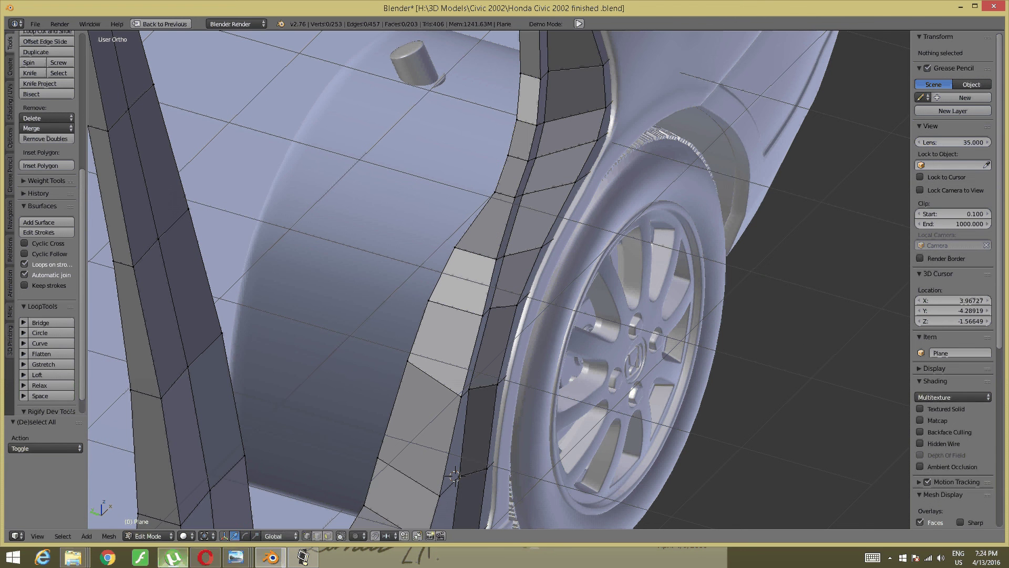
mouse_move(235, 558)
click(792, 495)
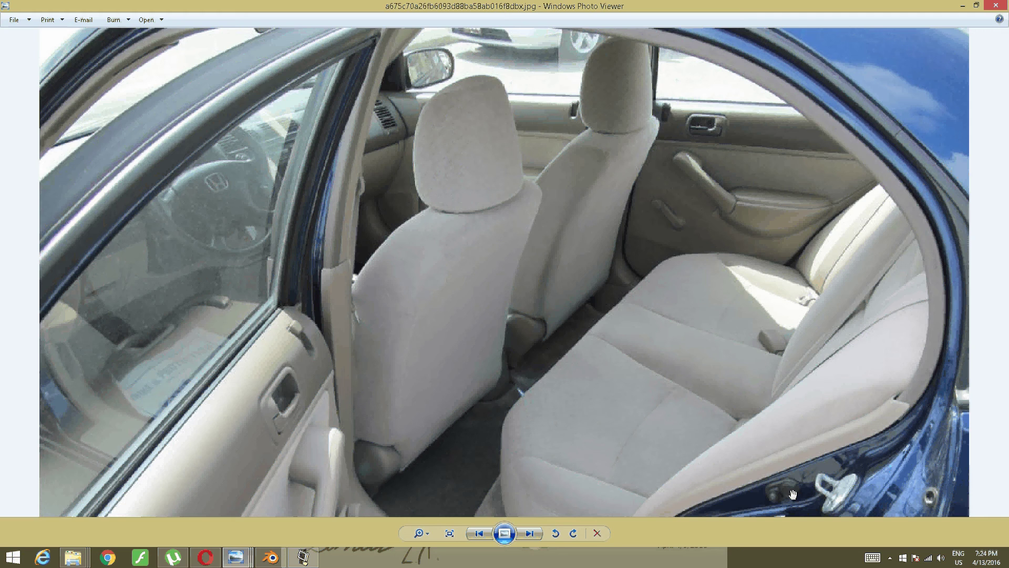
drag(793, 494, 793, 427)
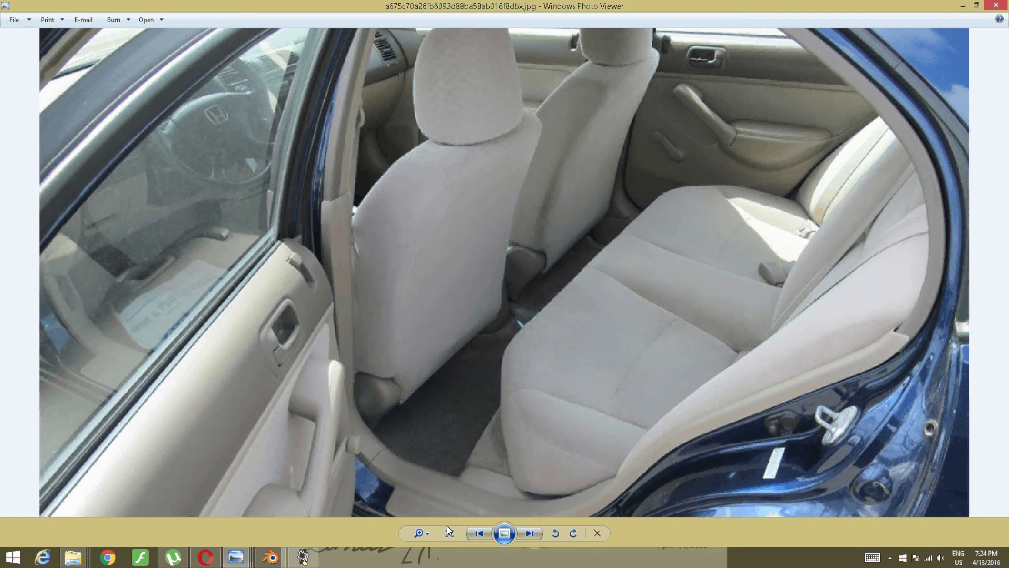
Step: Back in Blender, slide a rear door frame vertex along Y to reshape the edge
click(271, 557)
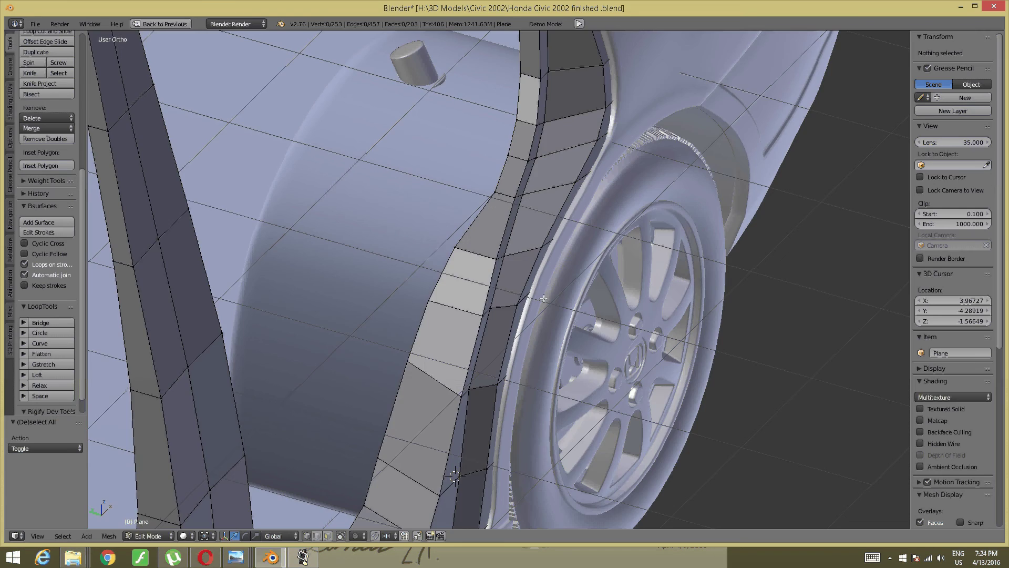
middle_drag(399, 315, 452, 341)
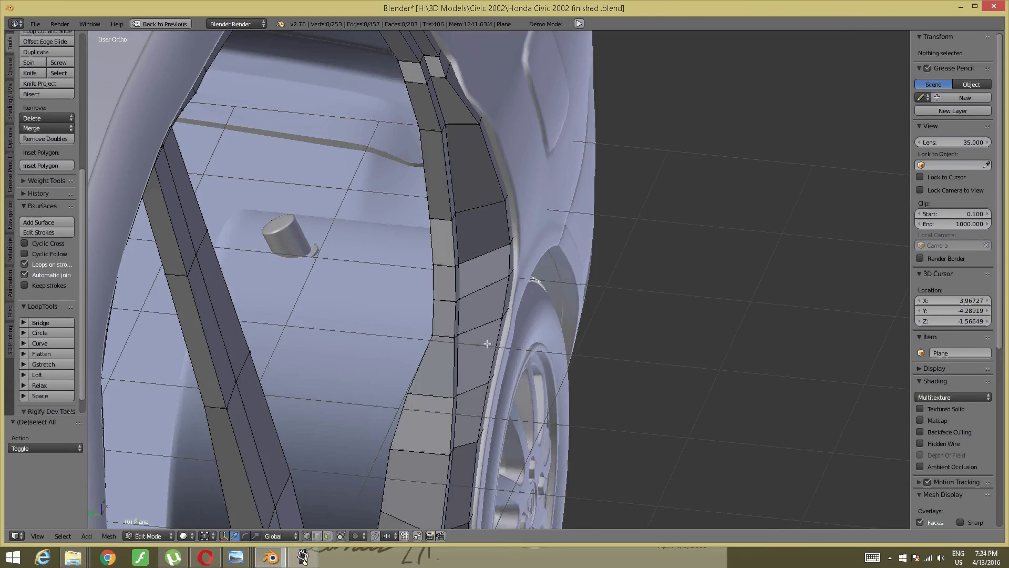
right_click(408, 388)
key(g)
key(y)
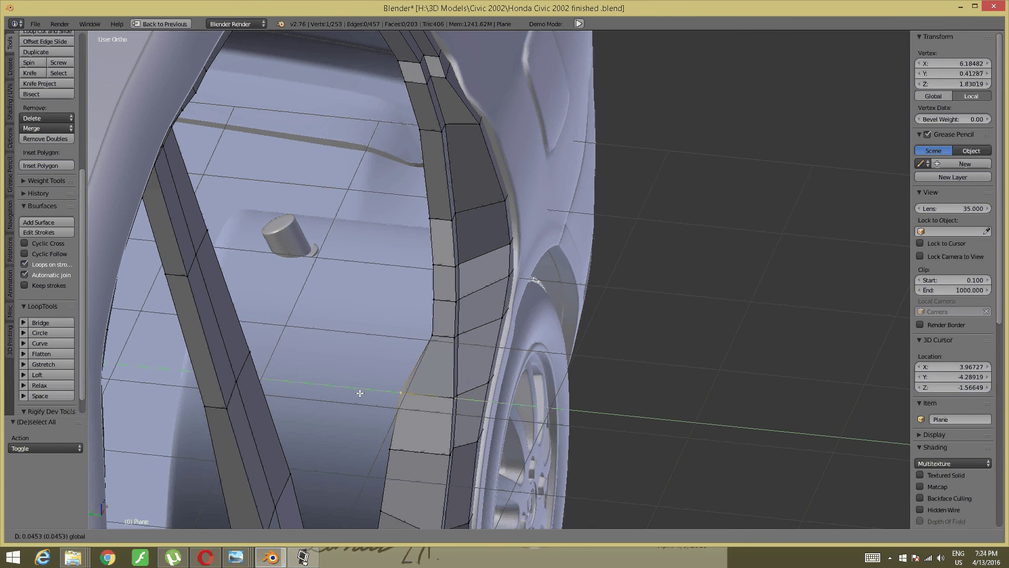
click(400, 415)
drag(405, 331, 377, 340)
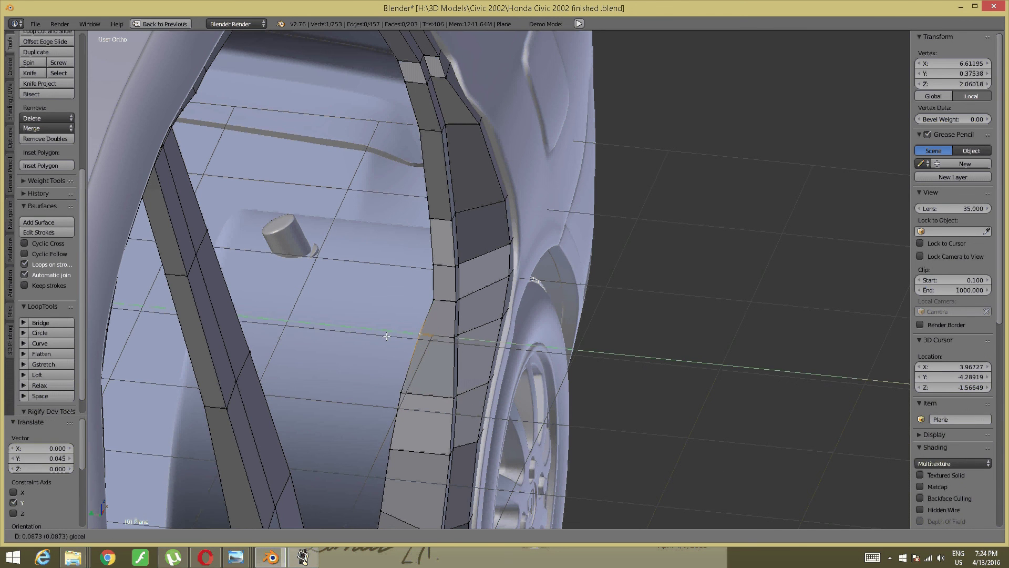
click(378, 340)
Step: Slide three more rear door edge vertices sideways along Y
right_click(431, 296)
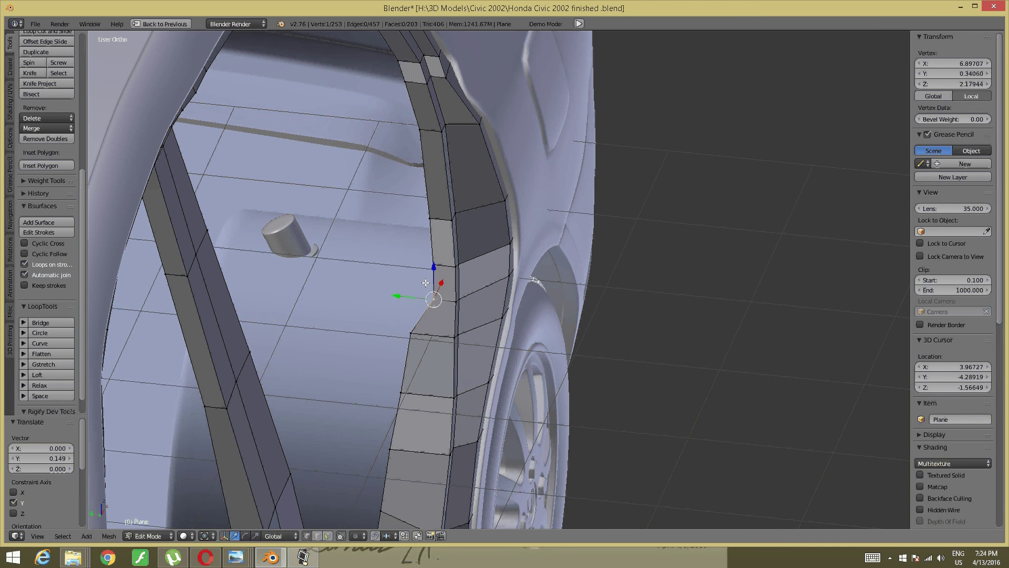
drag(403, 301, 388, 302)
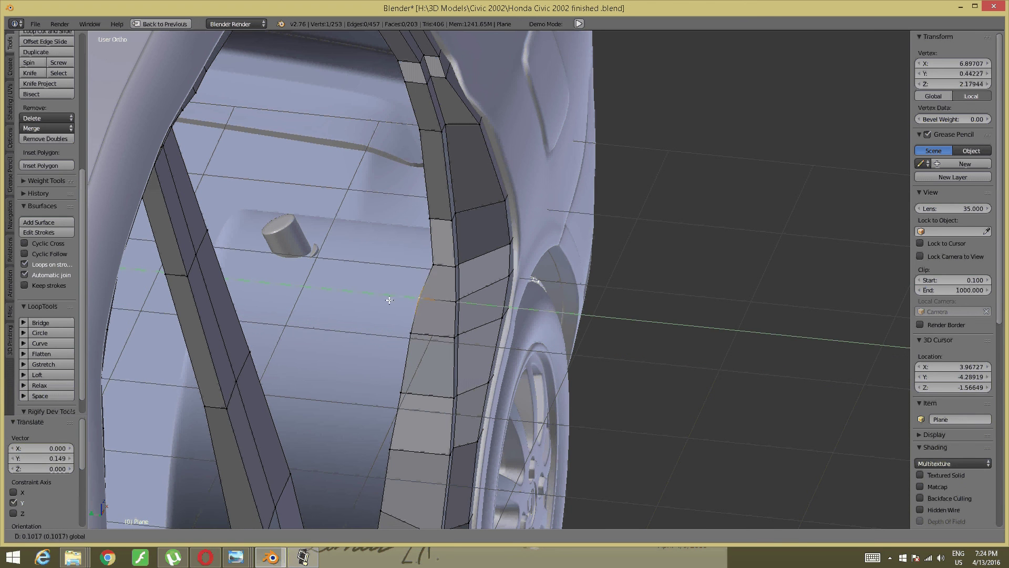
click(388, 302)
right_click(432, 264)
drag(418, 262, 399, 269)
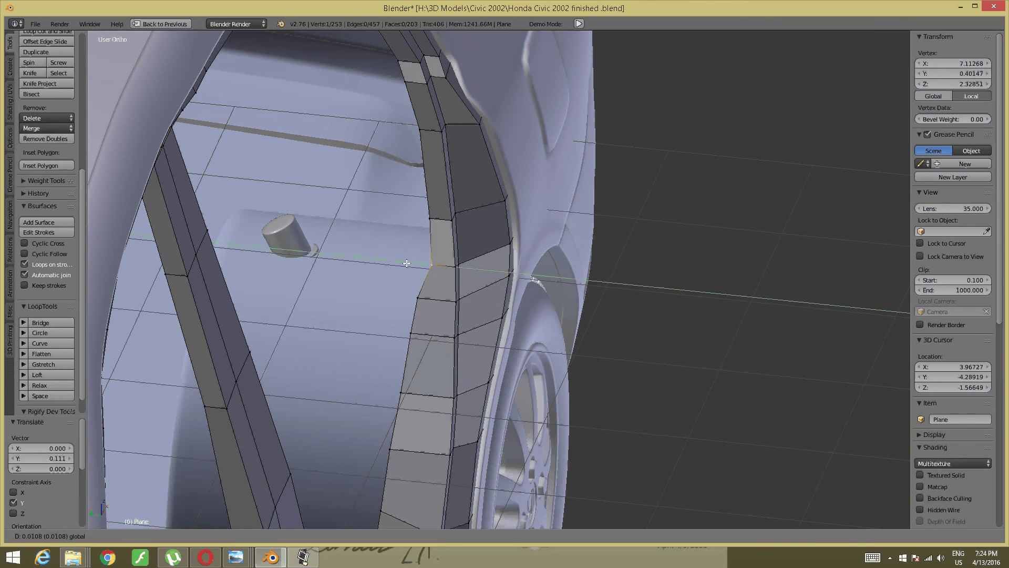
click(399, 269)
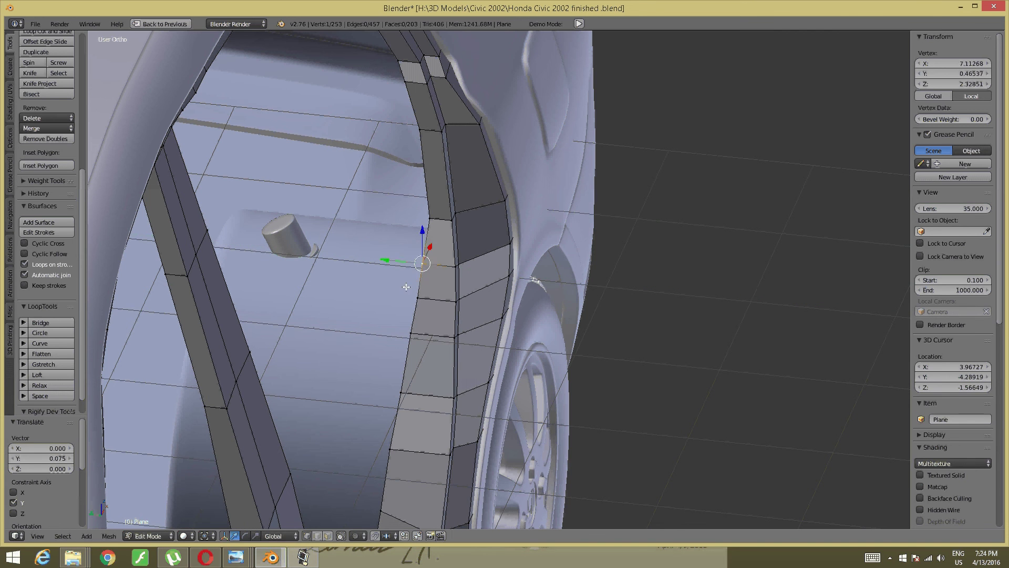
right_click(417, 297)
drag(379, 299, 399, 267)
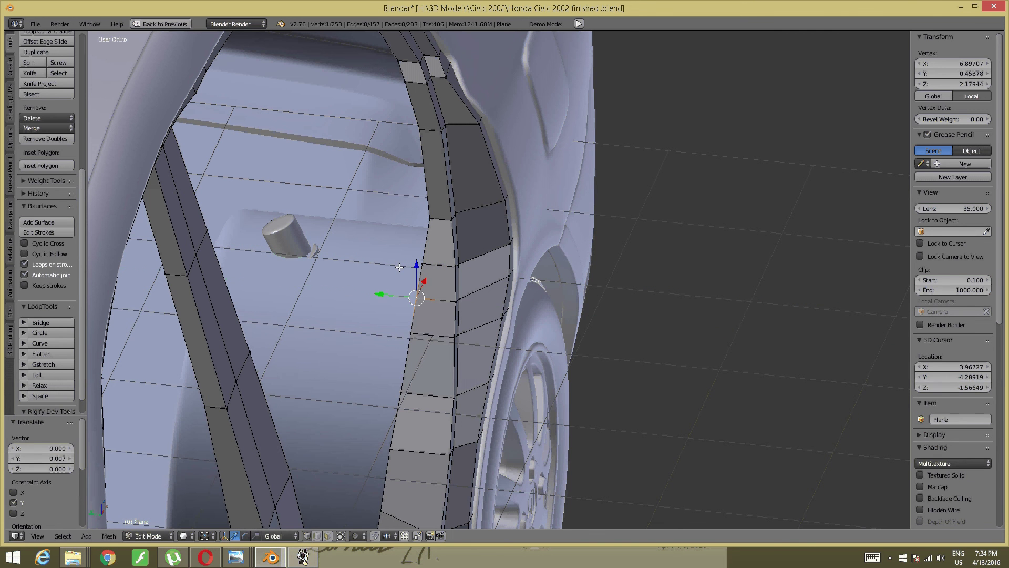
key(a)
Step: Nudge the upper and lower door edge vertices 0.075 and 0.007 along Y
right_click(423, 216)
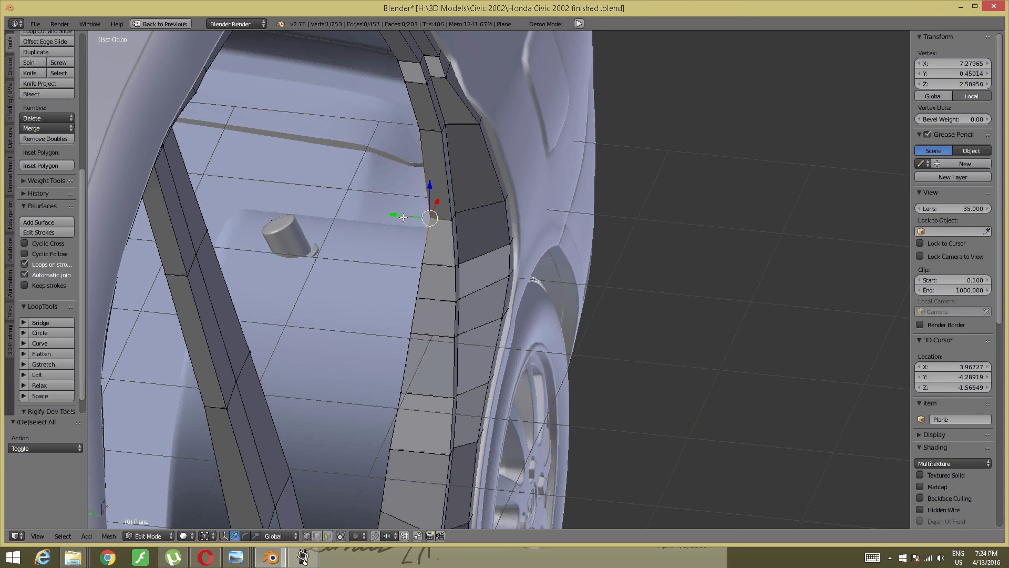
key(g)
key(y)
click(400, 219)
right_click(400, 256)
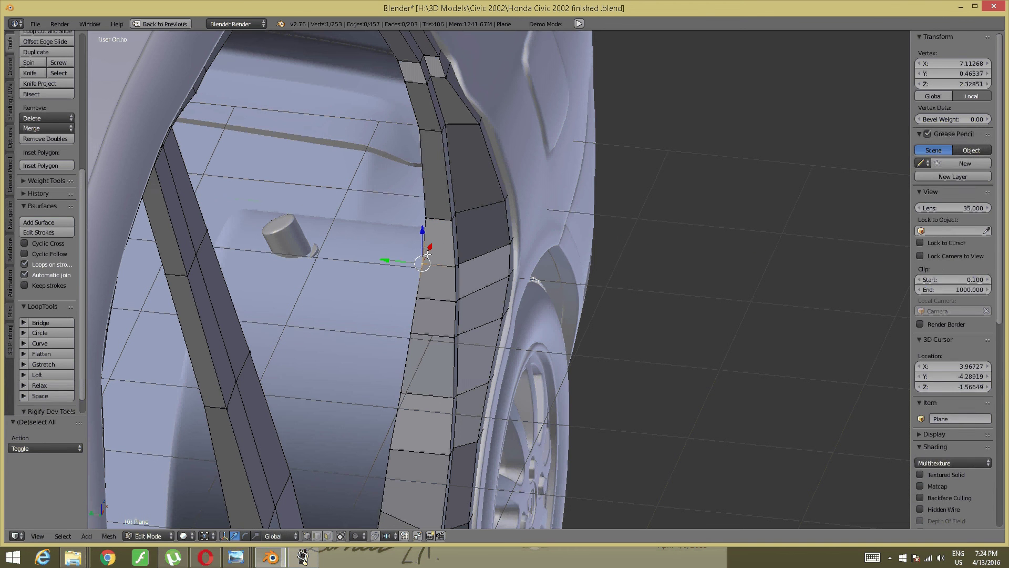
click(397, 256)
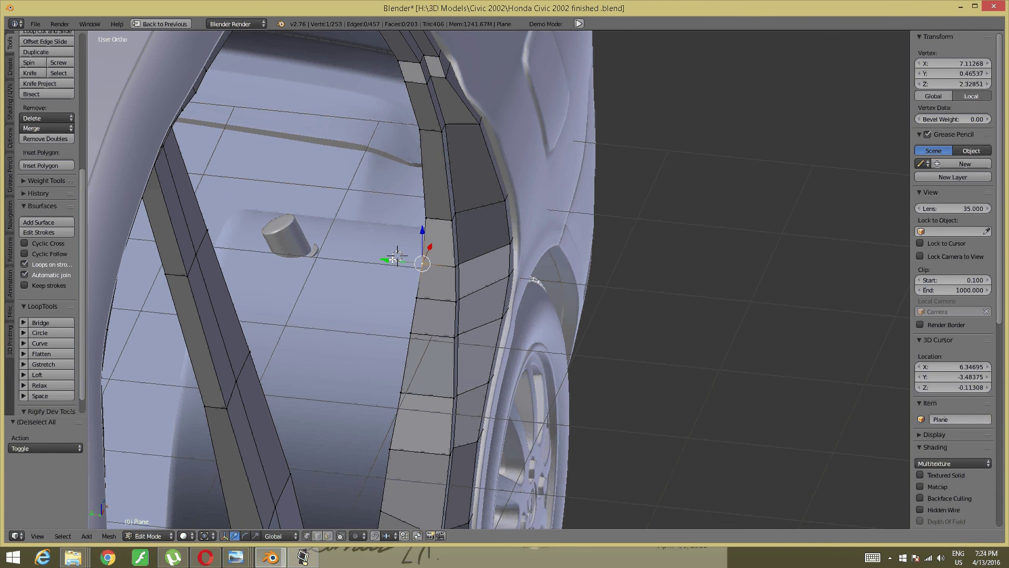
key(g)
key(y)
click(392, 260)
key(a)
scroll(396, 265, down, 5)
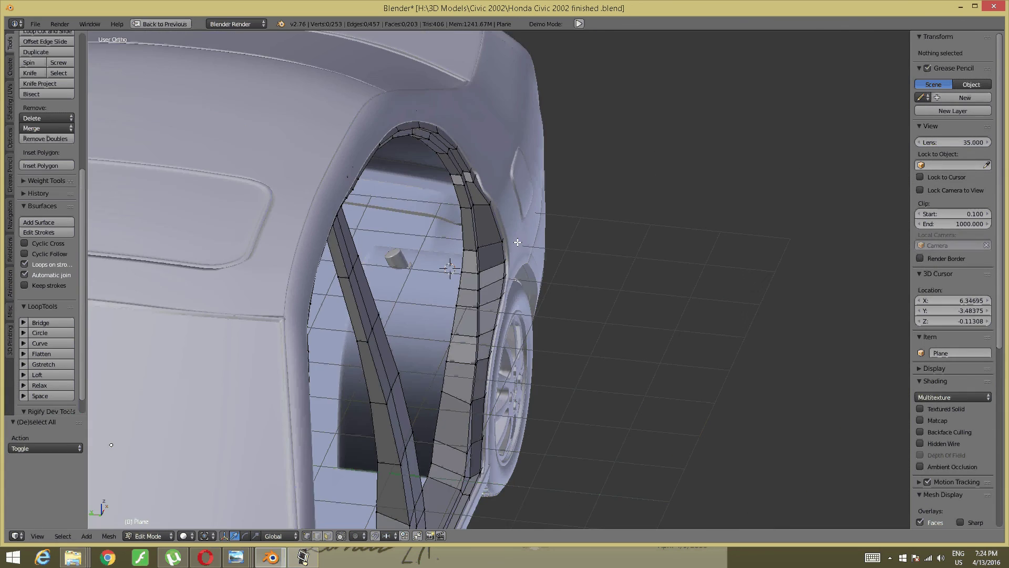
mouse_move(396, 265)
middle_down()
mouse_move(468, 260)
mouse_move(477, 282)
mouse_move(413, 251)
mouse_move(511, 340)
mouse_move(451, 369)
mouse_move(453, 311)
mouse_move(416, 354)
mouse_move(420, 390)
mouse_move(475, 386)
mouse_move(473, 371)
middle_up()
scroll(468, 260, down, 1)
scroll(475, 247, down, 1)
scroll(483, 233, down, 1)
scroll(483, 232, up, 3)
scroll(511, 340, up, 2)
scroll(511, 340, down, 3)
scroll(452, 370, up, 3)
scroll(473, 383, up, 2)
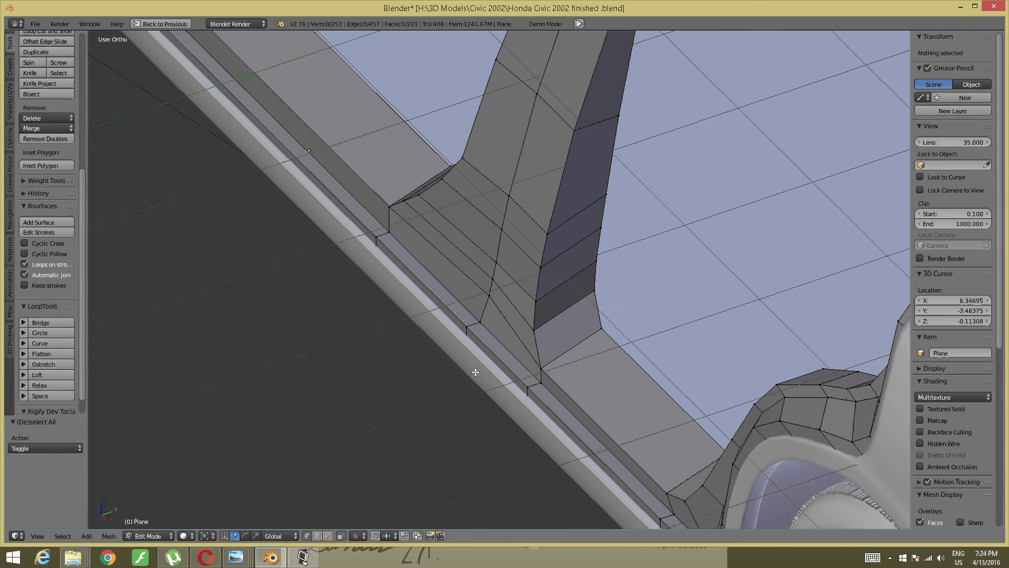
Step: Select the B-pillar base corner vertices and the sill vertices running up the wheel-arch edge
right_click(602, 327)
ctrl+right_click(600, 263)
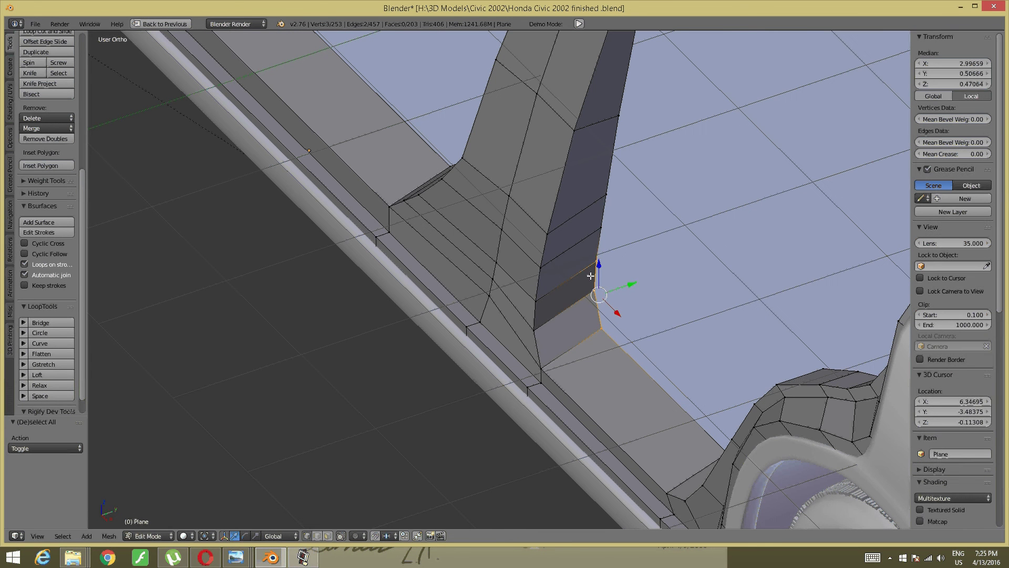
ctrl+right_click(601, 227)
ctrl+right_click(607, 194)
middle_drag(607, 194, 625, 317)
ctrl+right_click(426, 357)
ctrl+right_click(475, 311)
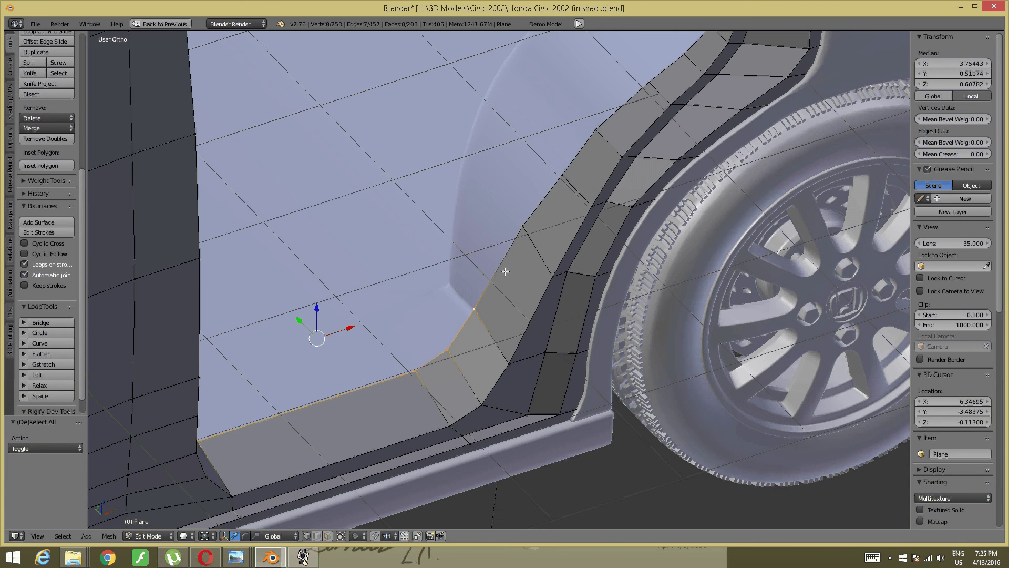
ctrl+right_click(526, 235)
scroll(561, 197, down, 3)
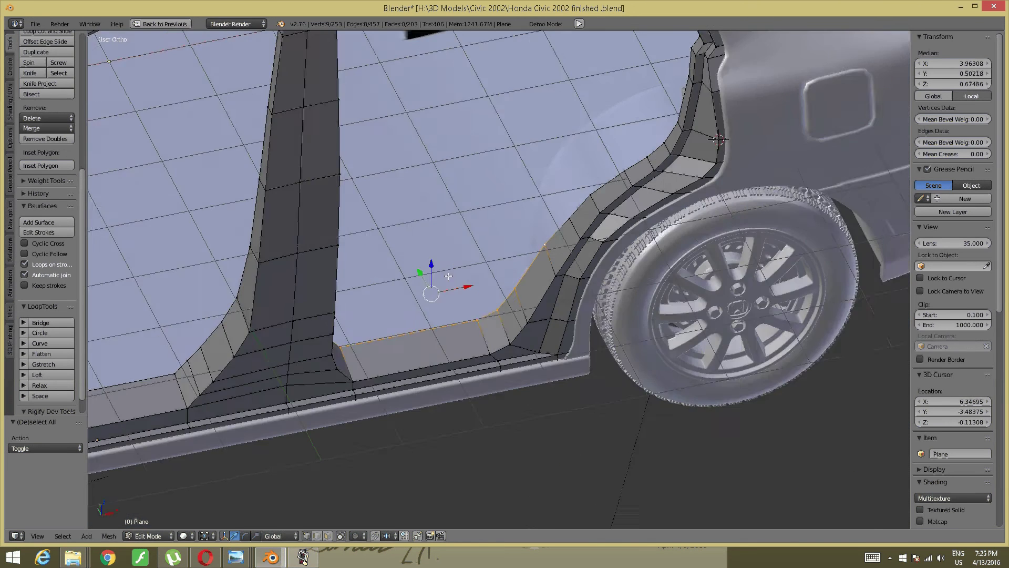
shift+middle_drag(561, 197, 662, 273)
scroll(662, 273, up, 2)
Step: Add the five vertices up the door pillar corner to the selection
ctrl+right_click(462, 357)
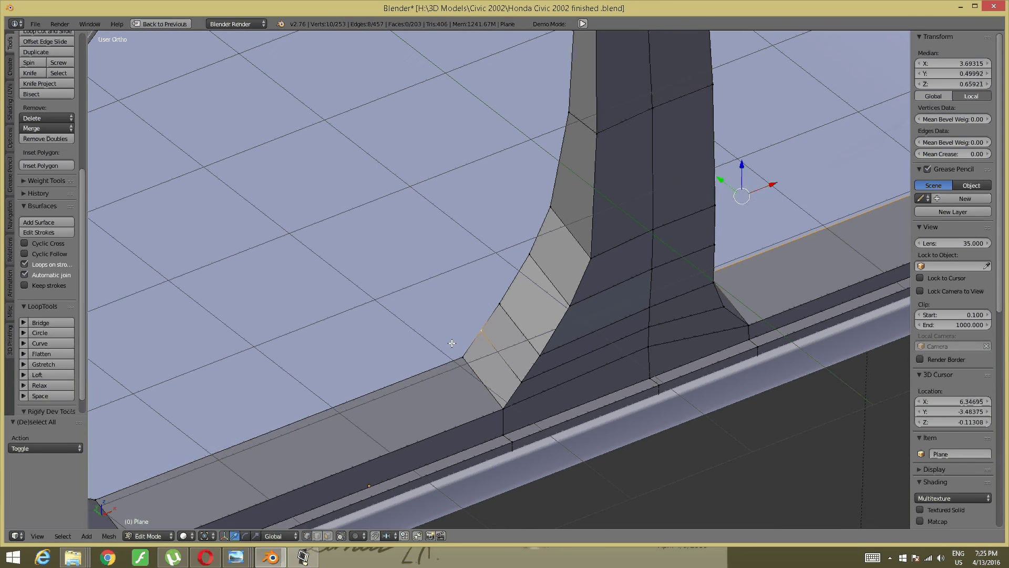
ctrl+right_click(481, 331)
ctrl+right_click(499, 304)
ctrl+right_click(530, 255)
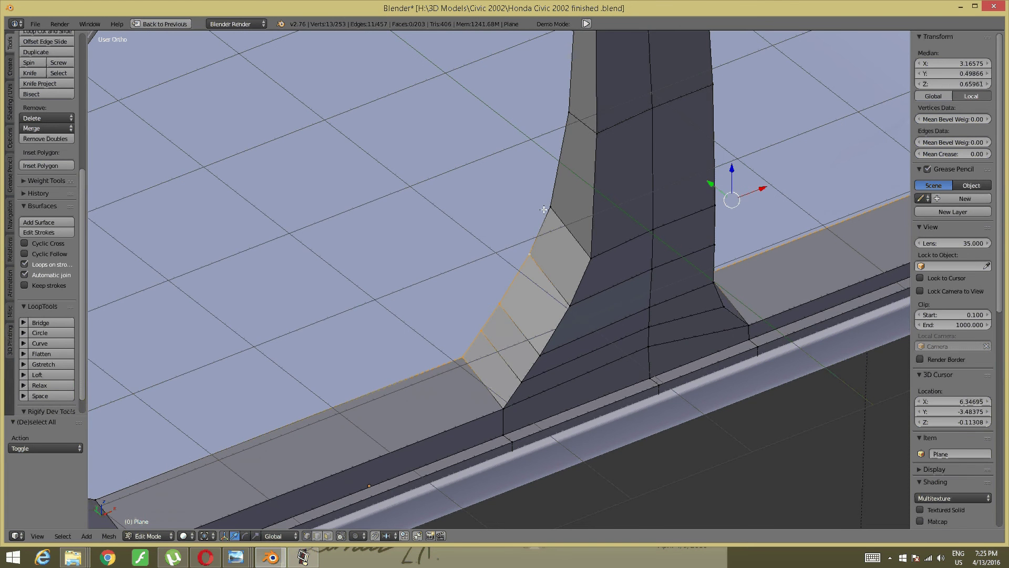
ctrl+right_click(551, 207)
shift+middle_drag(541, 121, 554, 254)
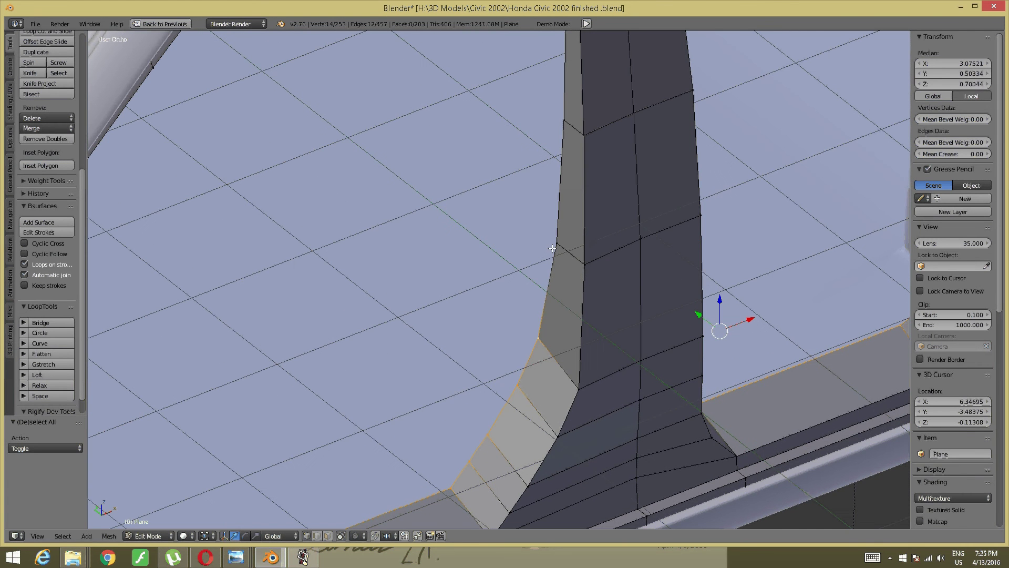
mouse_move(530, 355)
middle_down()
mouse_move(577, 371)
mouse_move(484, 325)
mouse_move(499, 416)
middle_up()
Step: Add the four wheel-arch corner vertices, then lower the whole selected edge slightly along Z
ctrl+right_click(513, 415)
ctrl+right_click(477, 348)
ctrl+right_click(455, 301)
ctrl+right_click(440, 256)
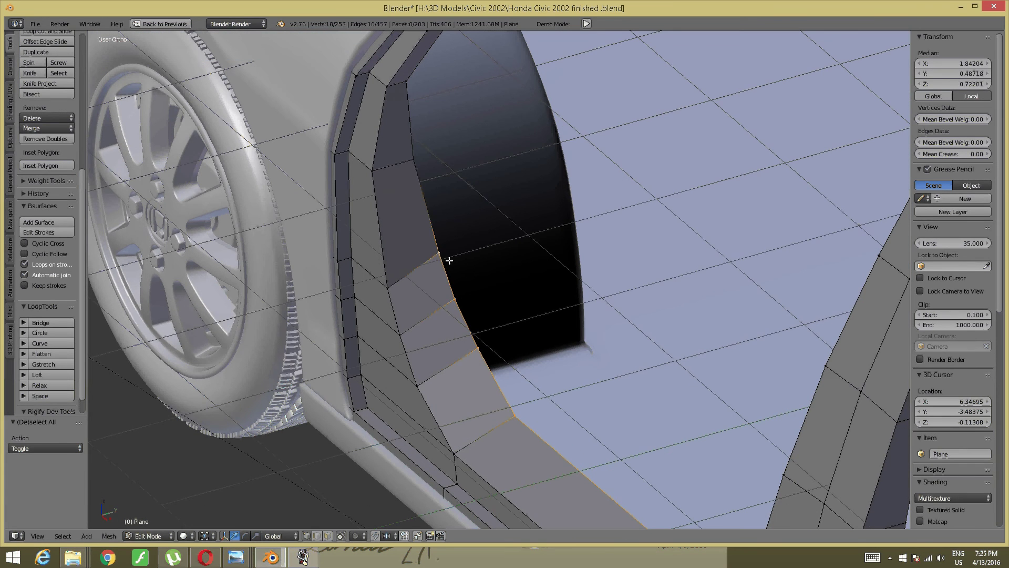
mouse_move(498, 292)
middle_down()
mouse_move(551, 293)
mouse_move(422, 232)
mouse_move(424, 310)
mouse_move(478, 285)
middle_up()
scroll(422, 233, up, 2)
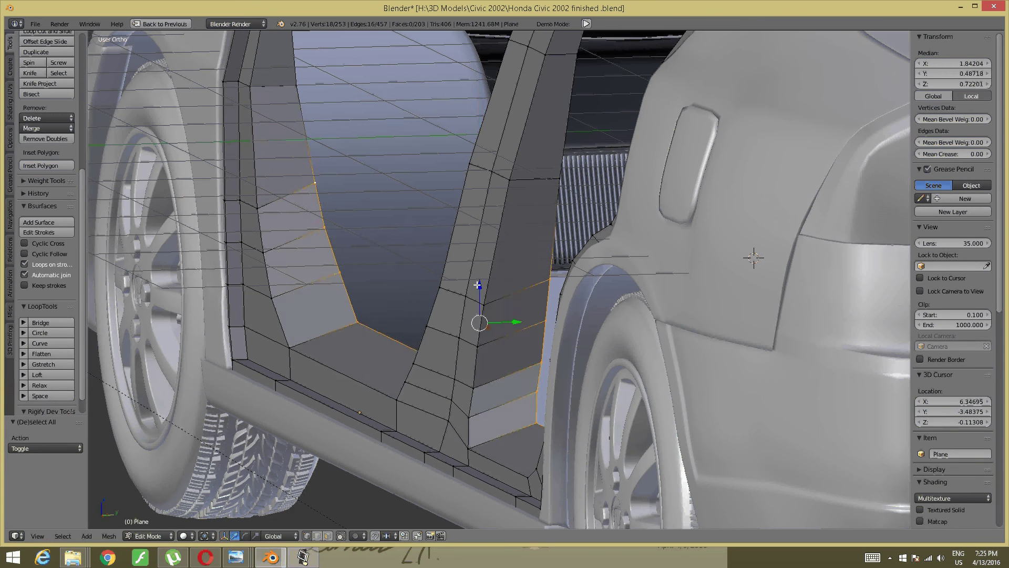
drag(477, 284, 477, 292)
Step: Clear the mesh selection and orbit to a new angle on the door frame
key(a)
mouse_move(477, 292)
middle_down()
mouse_move(426, 291)
mouse_move(494, 316)
mouse_move(473, 337)
mouse_move(463, 315)
mouse_move(422, 431)
mouse_move(694, 413)
mouse_move(671, 441)
middle_up()
key(a)
scroll(494, 316, down, 3)
key(a)
scroll(494, 316, up, 3)
scroll(494, 316, down, 3)
scroll(463, 315, up, 2)
Step: Inspect the pillar from a close side view, then show the interior open-front-door reference photo in Photo Viewer
scroll(446, 357, up, 3)
scroll(385, 365, up, 3)
mouse_move(385, 365)
middle_down()
mouse_move(380, 385)
mouse_move(451, 323)
mouse_move(454, 299)
mouse_move(507, 351)
mouse_move(477, 360)
mouse_move(518, 282)
middle_up()
scroll(383, 384, down, 3)
scroll(451, 322, up, 1)
scroll(507, 351, down, 2)
scroll(507, 351, up, 2)
scroll(508, 351, up, 3)
scroll(478, 360, down, 3)
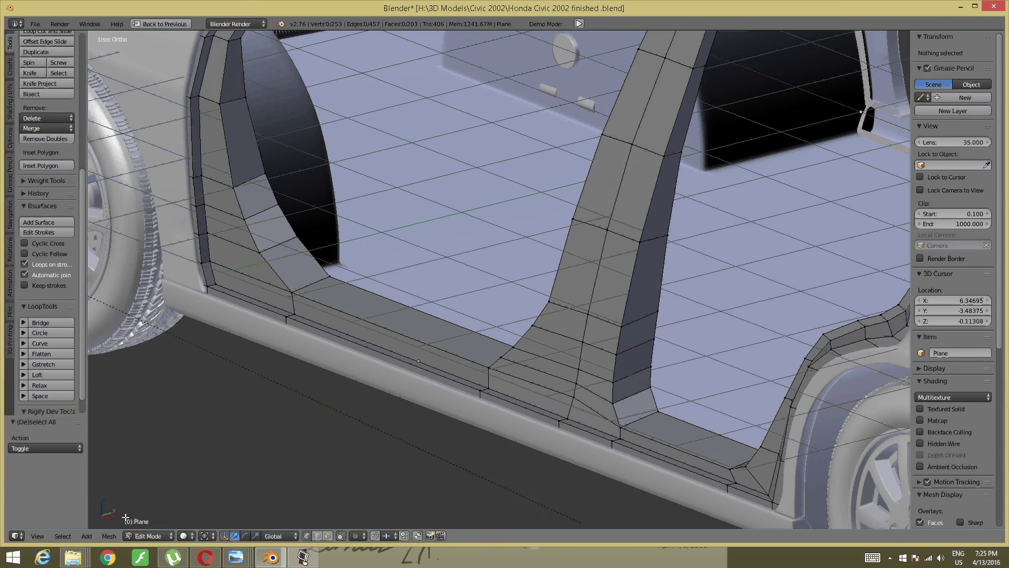
mouse_move(235, 557)
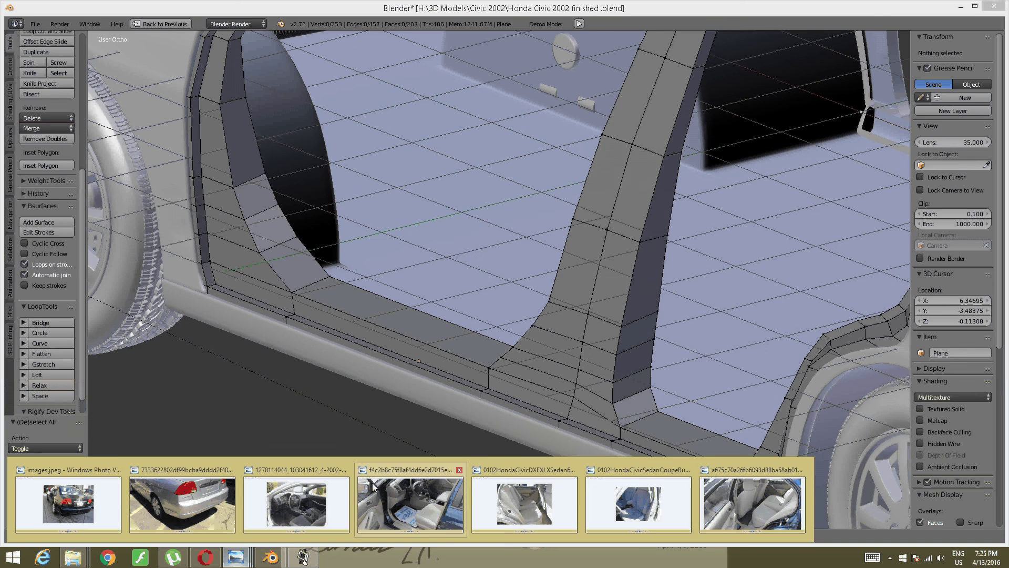
click(372, 482)
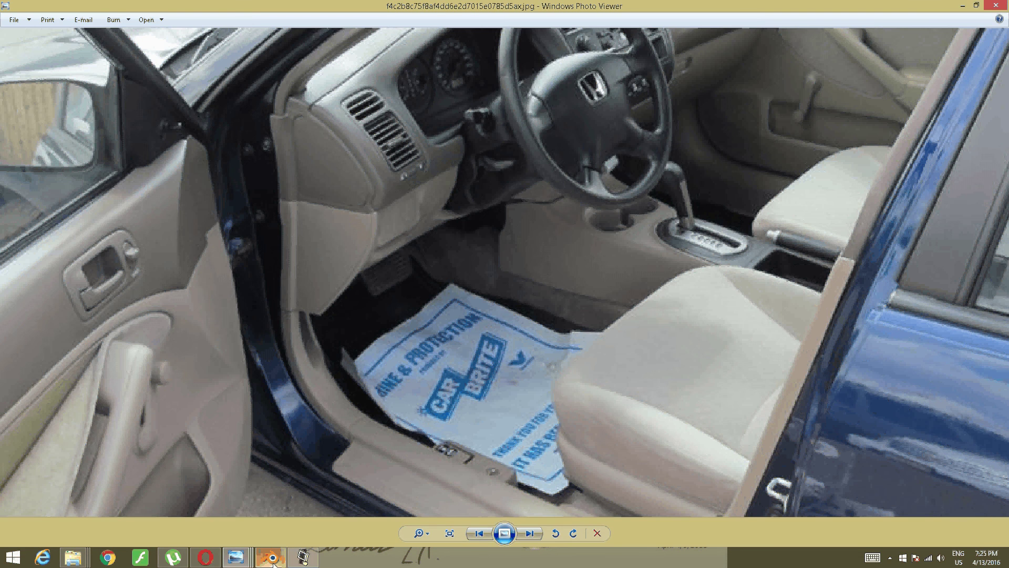
click(303, 558)
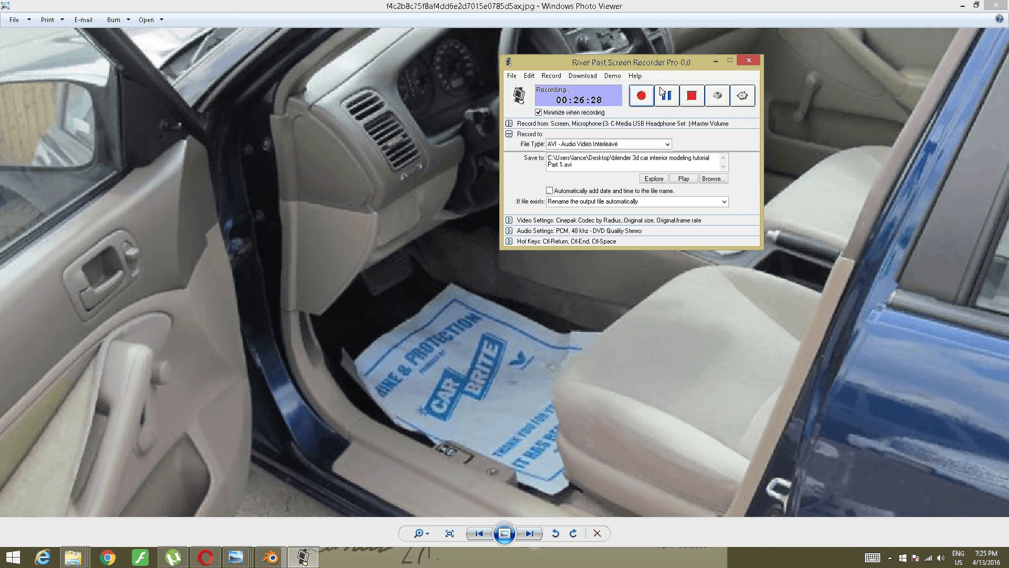